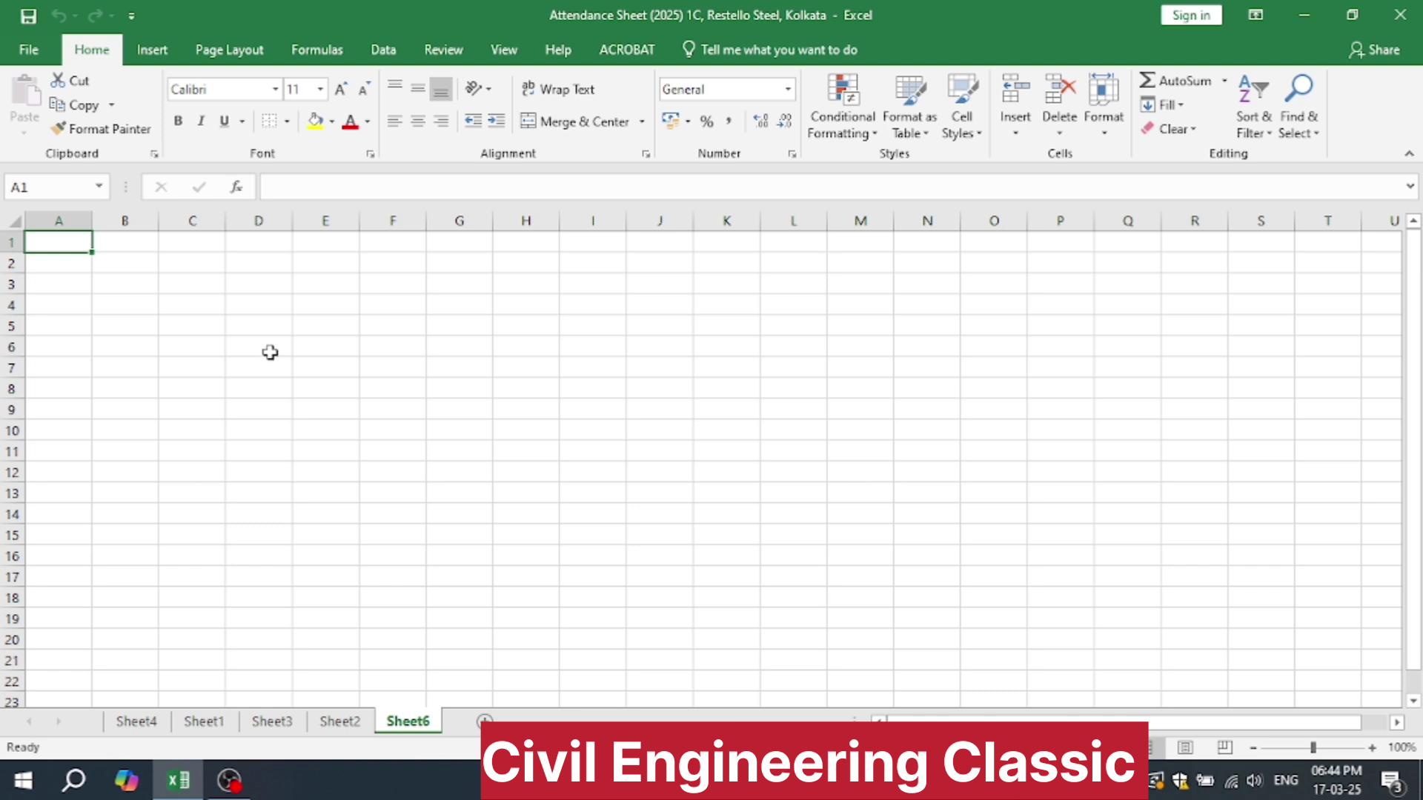
- Enter the column headers SL NO in cell B2 and NAME OF STUDENT in cell C2
click(143, 264)
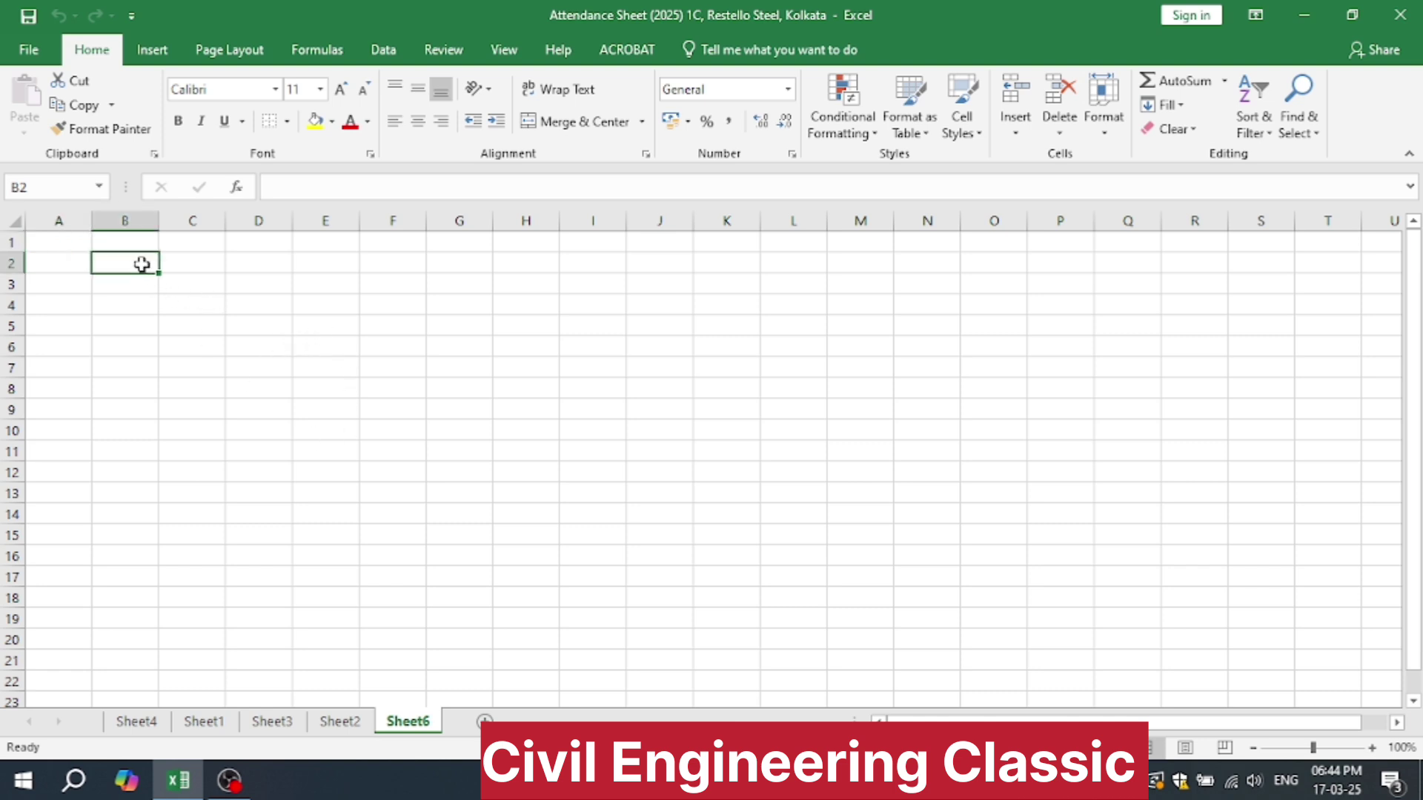
text(SL NO)
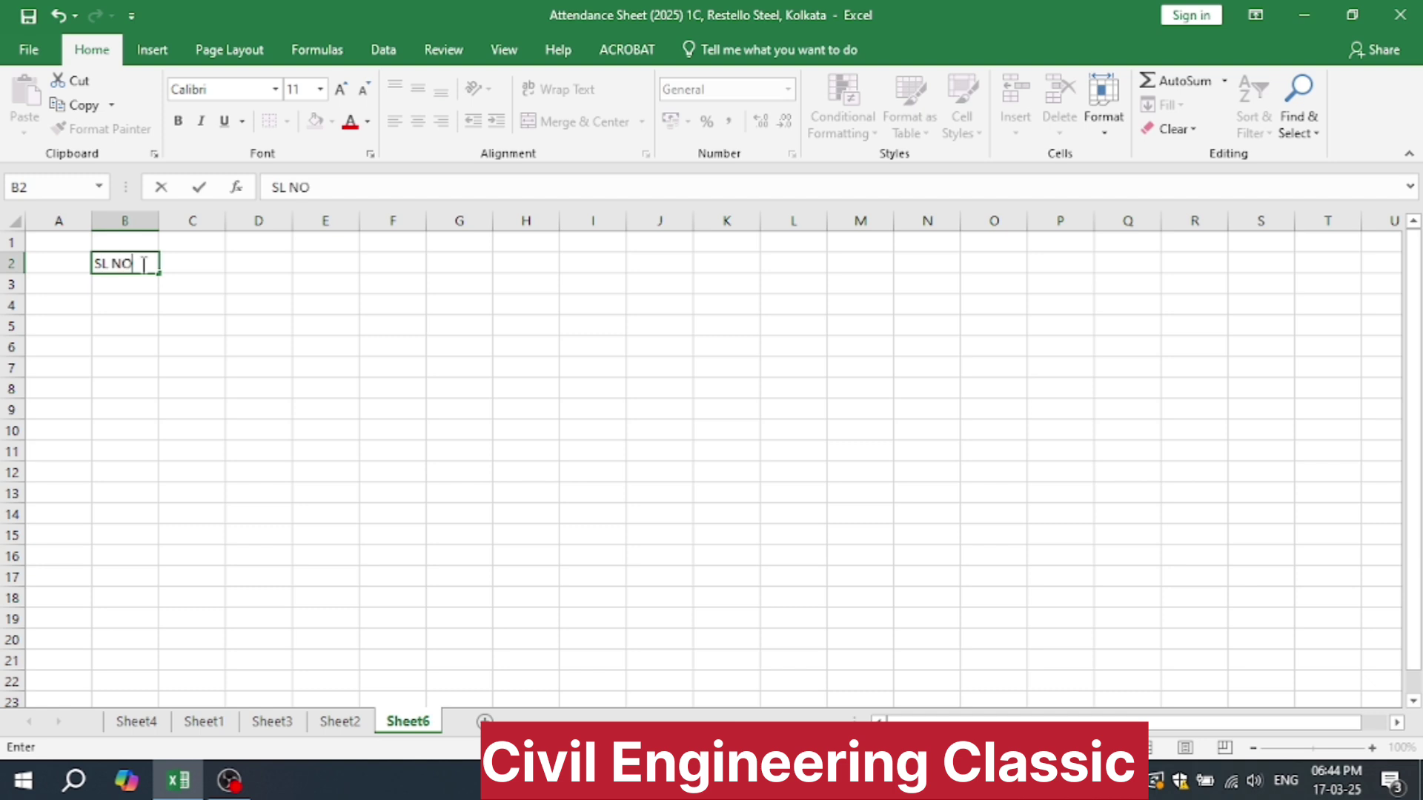
key(Tab)
text(NAM)
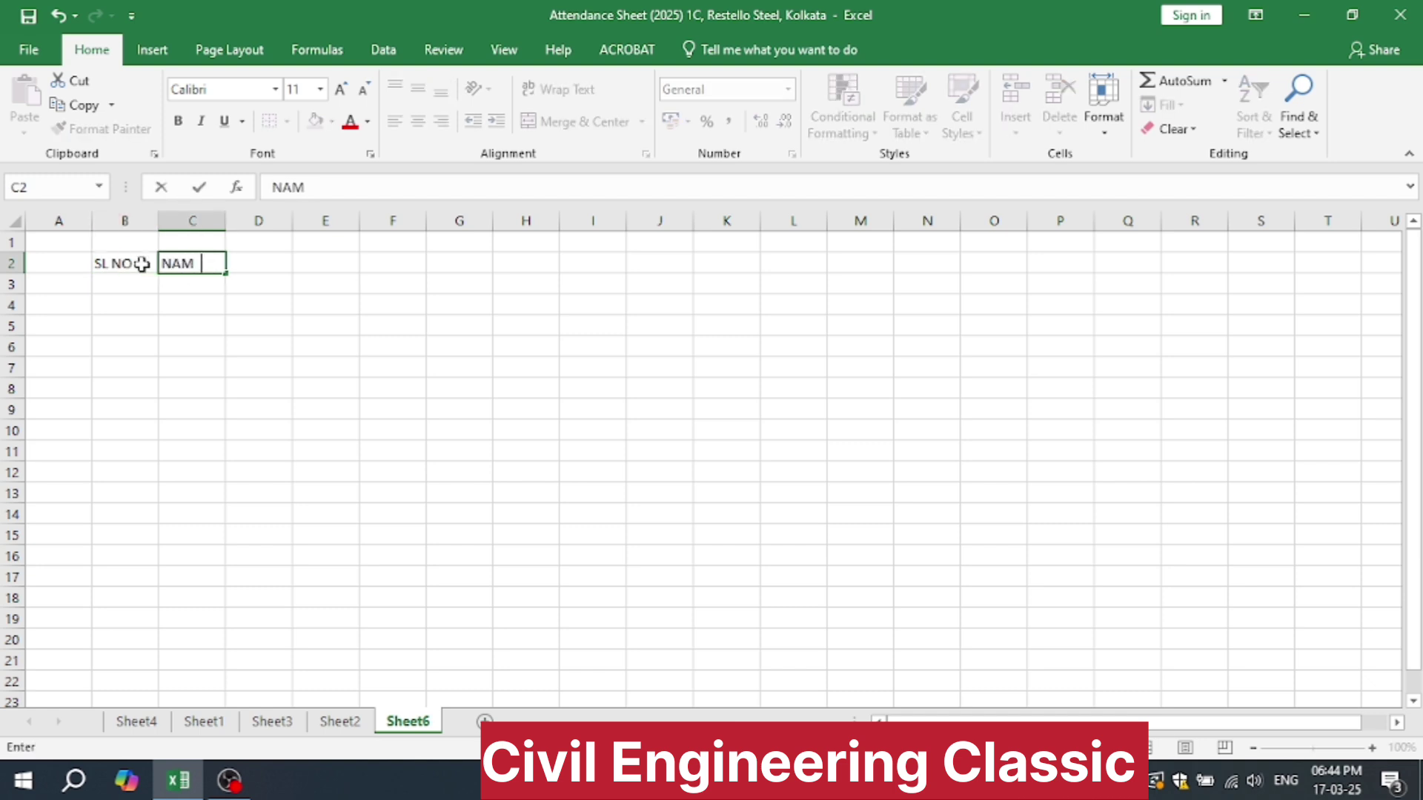
text(E OF STUD ENT)
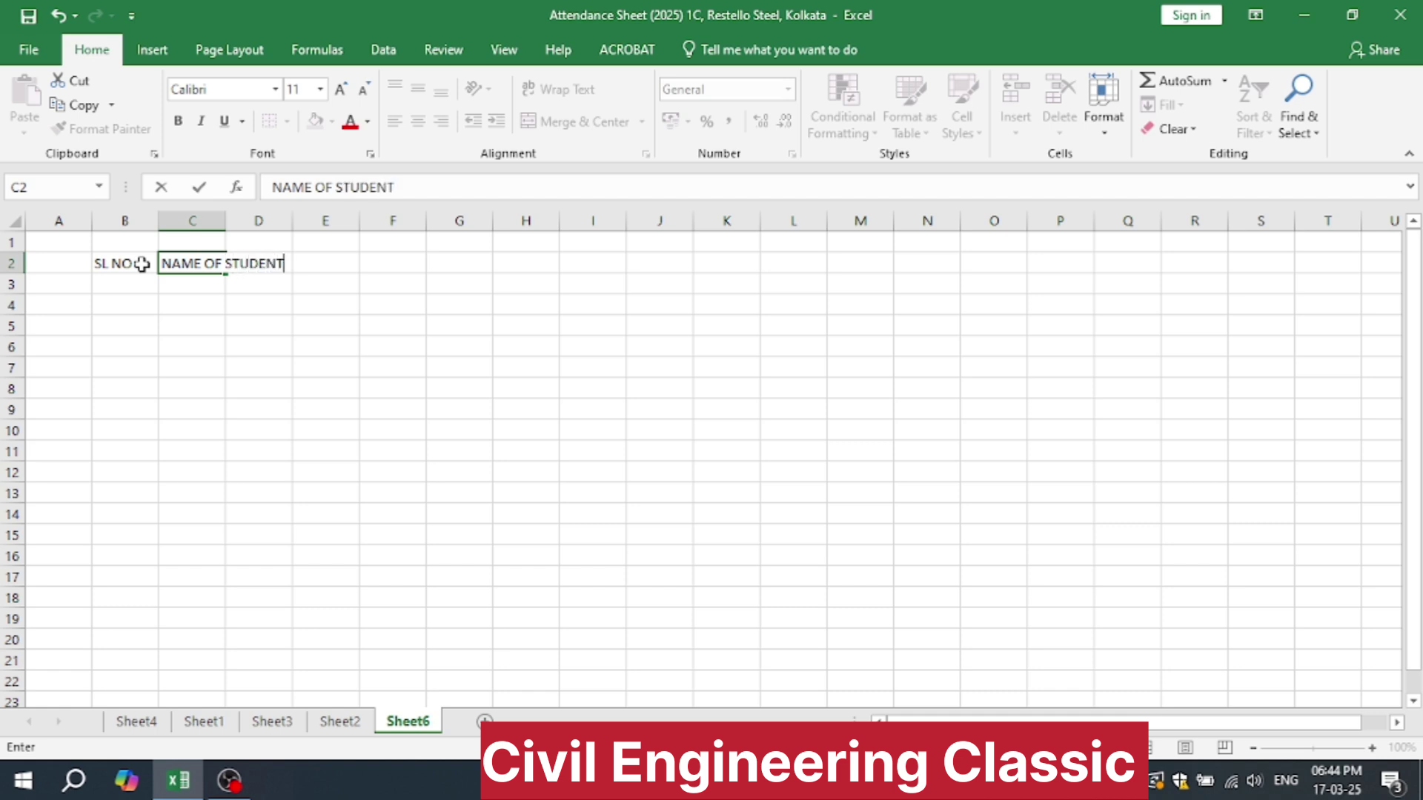
click(415, 422)
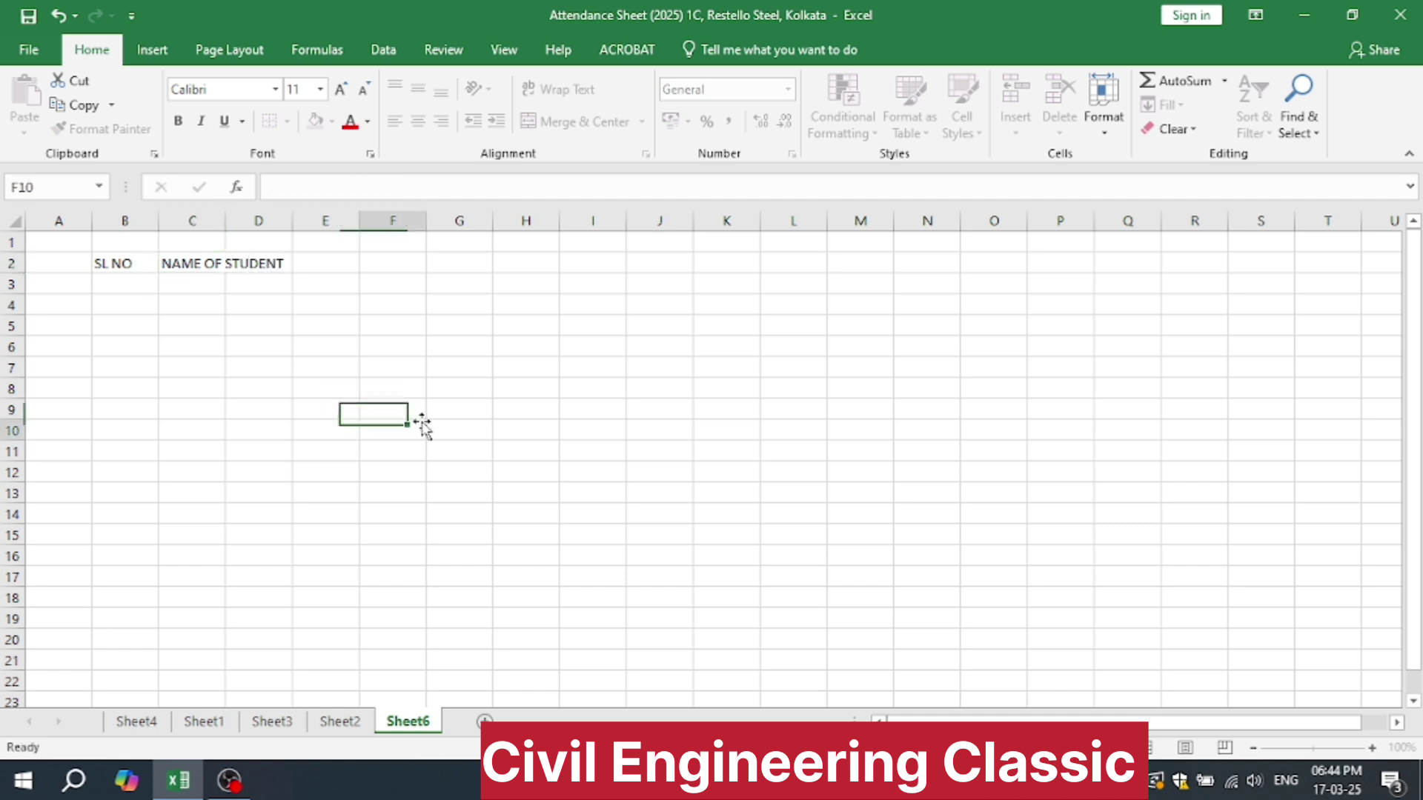
click(197, 215)
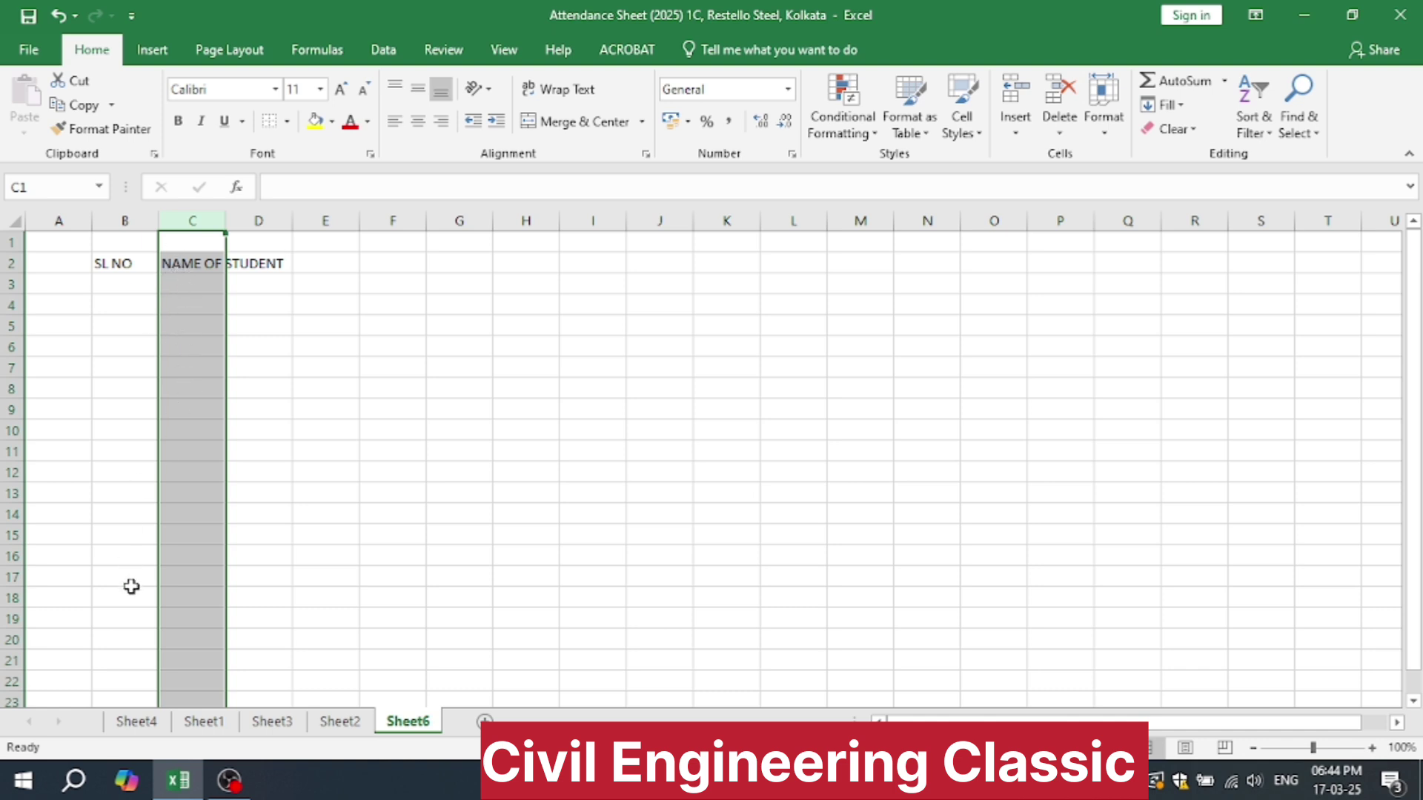
click(263, 221)
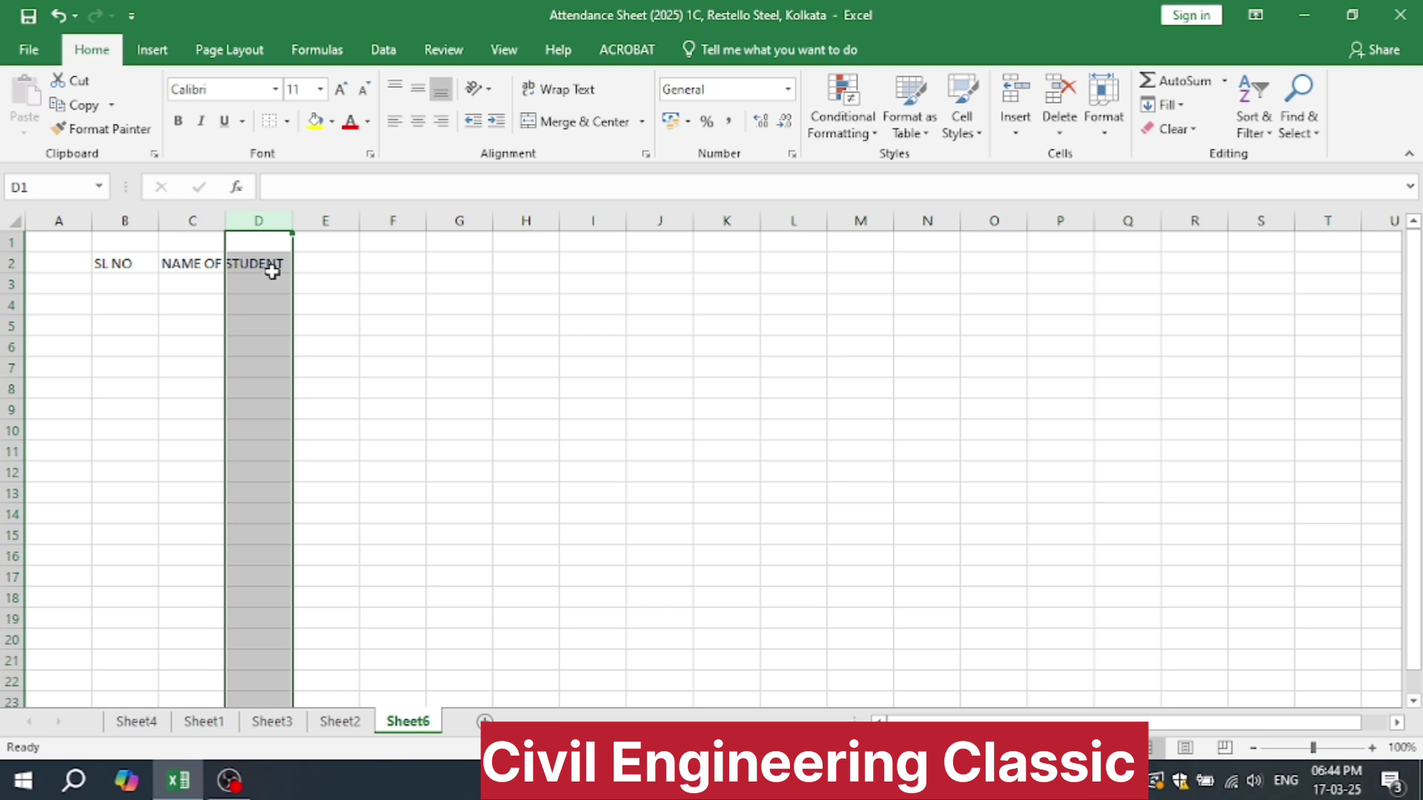
click(499, 304)
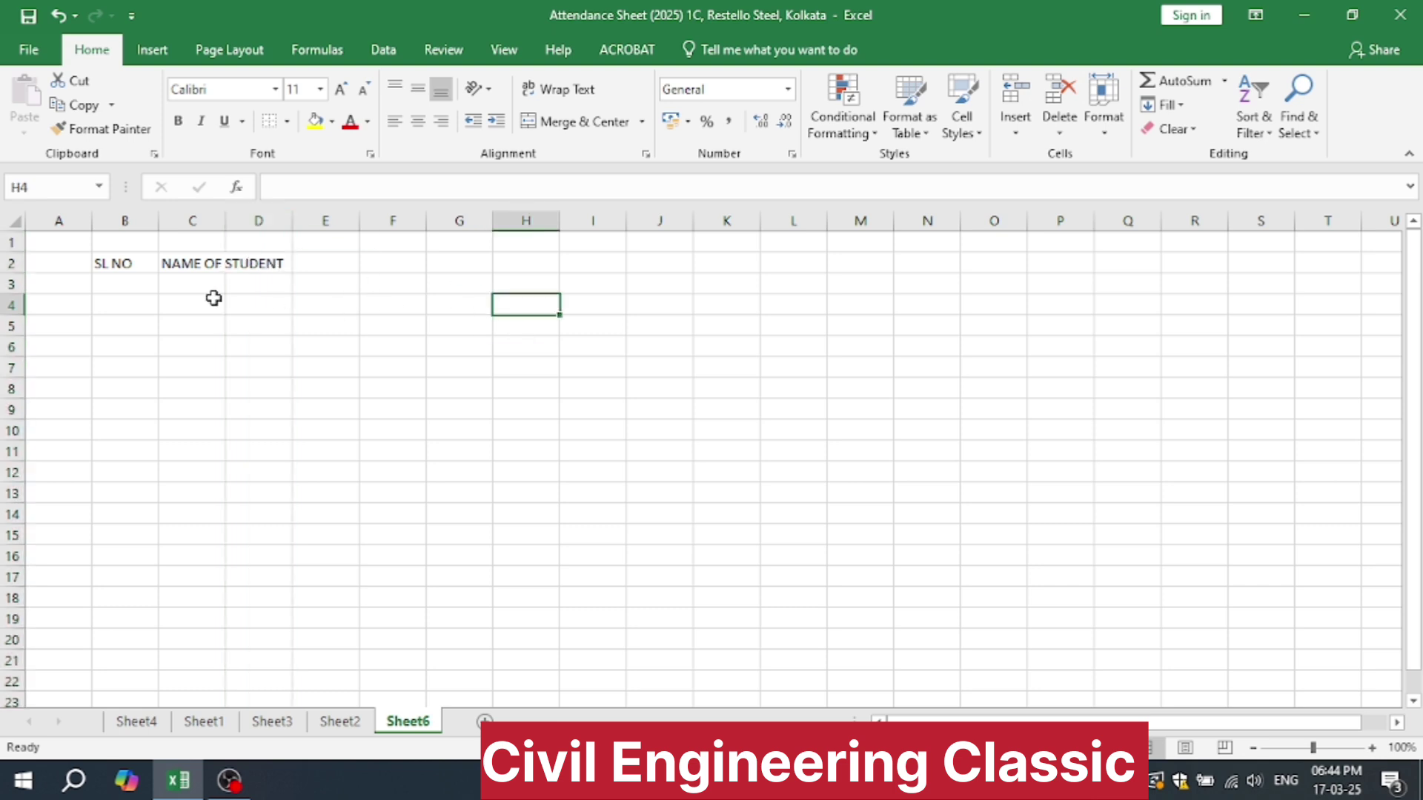
- Enter the first subject header SUB - 1 in cell D2
click(269, 264)
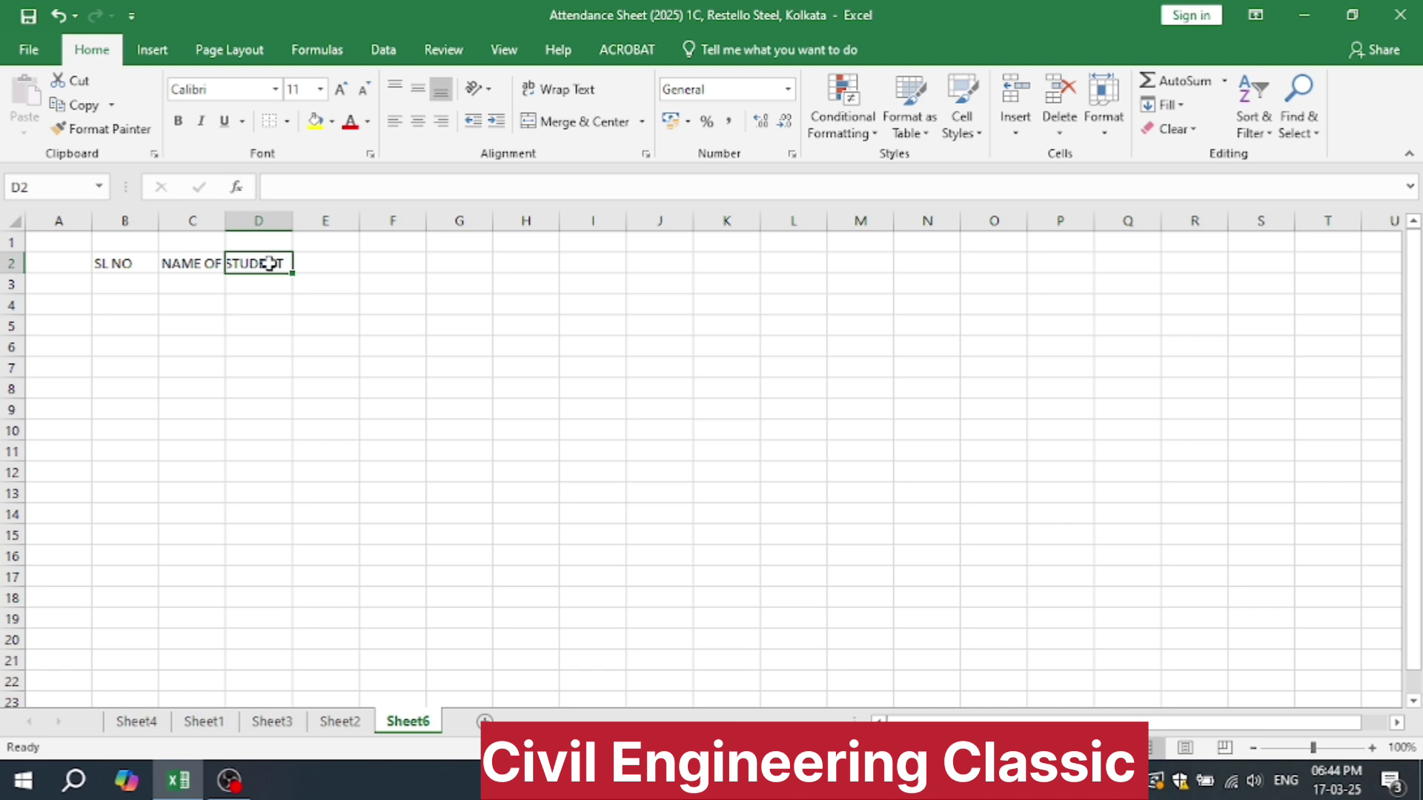
text(SUB)
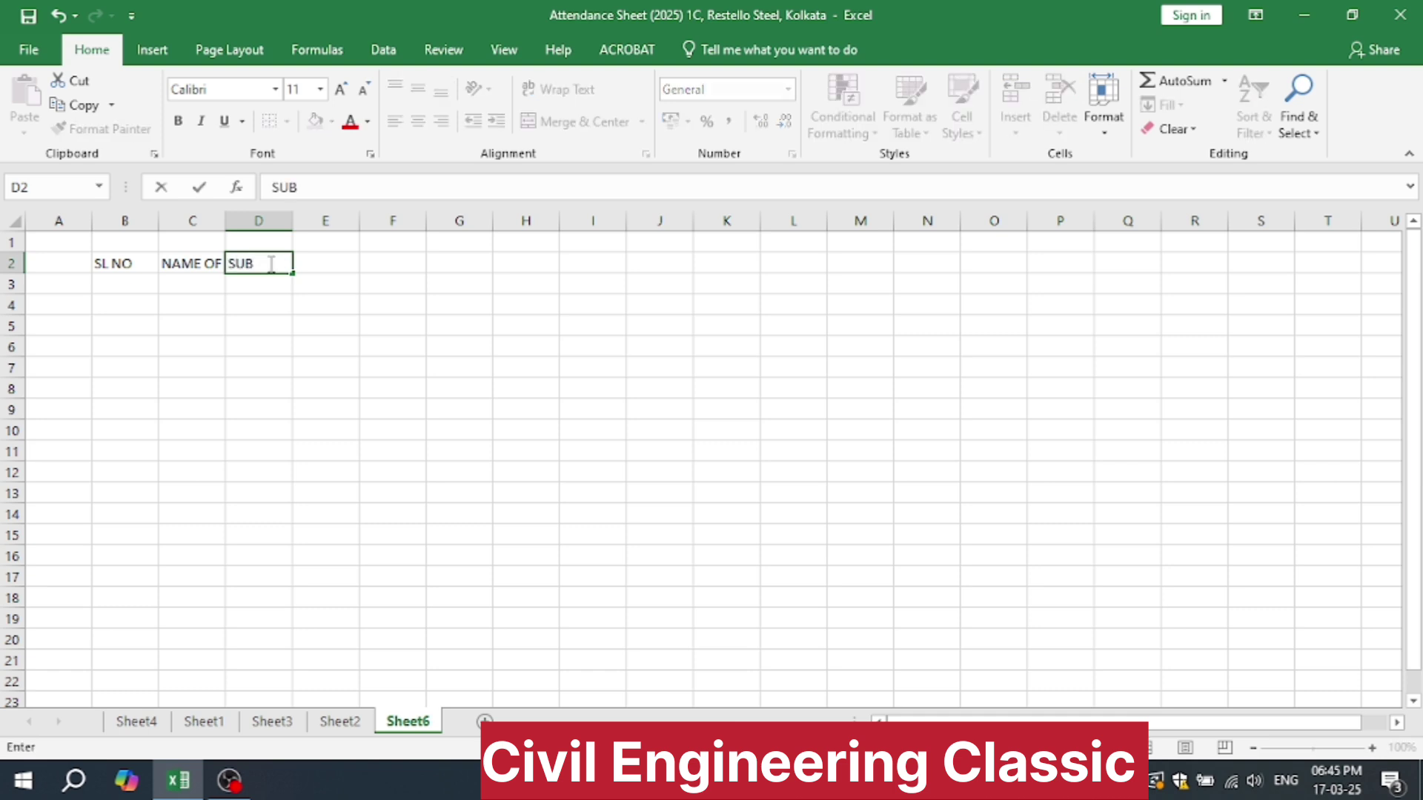
text( - 1)
click(400, 382)
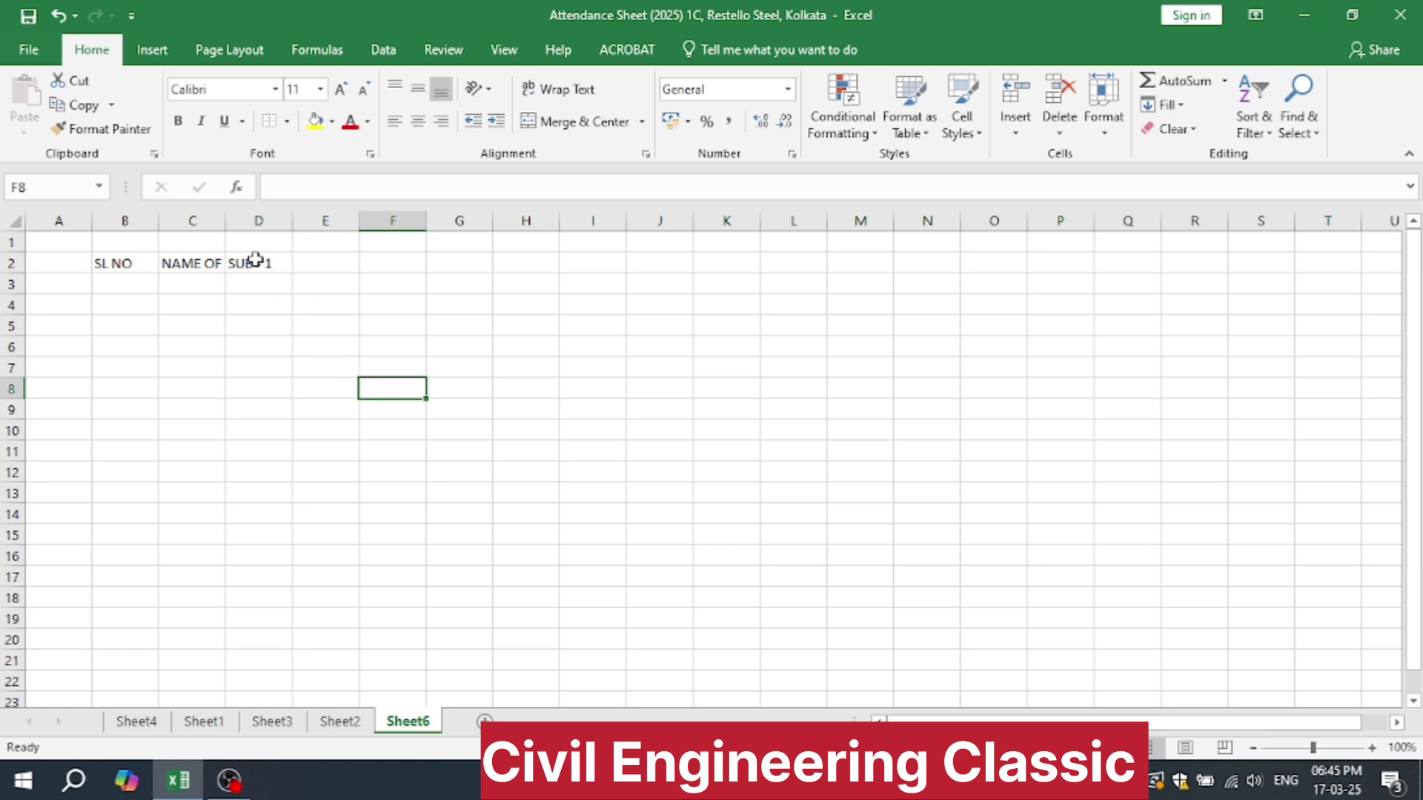
- Add the subject headers SUB -2, SUB -3 and SUB -4 in cells E2, F2 and G2
click(309, 264)
text(SUB )
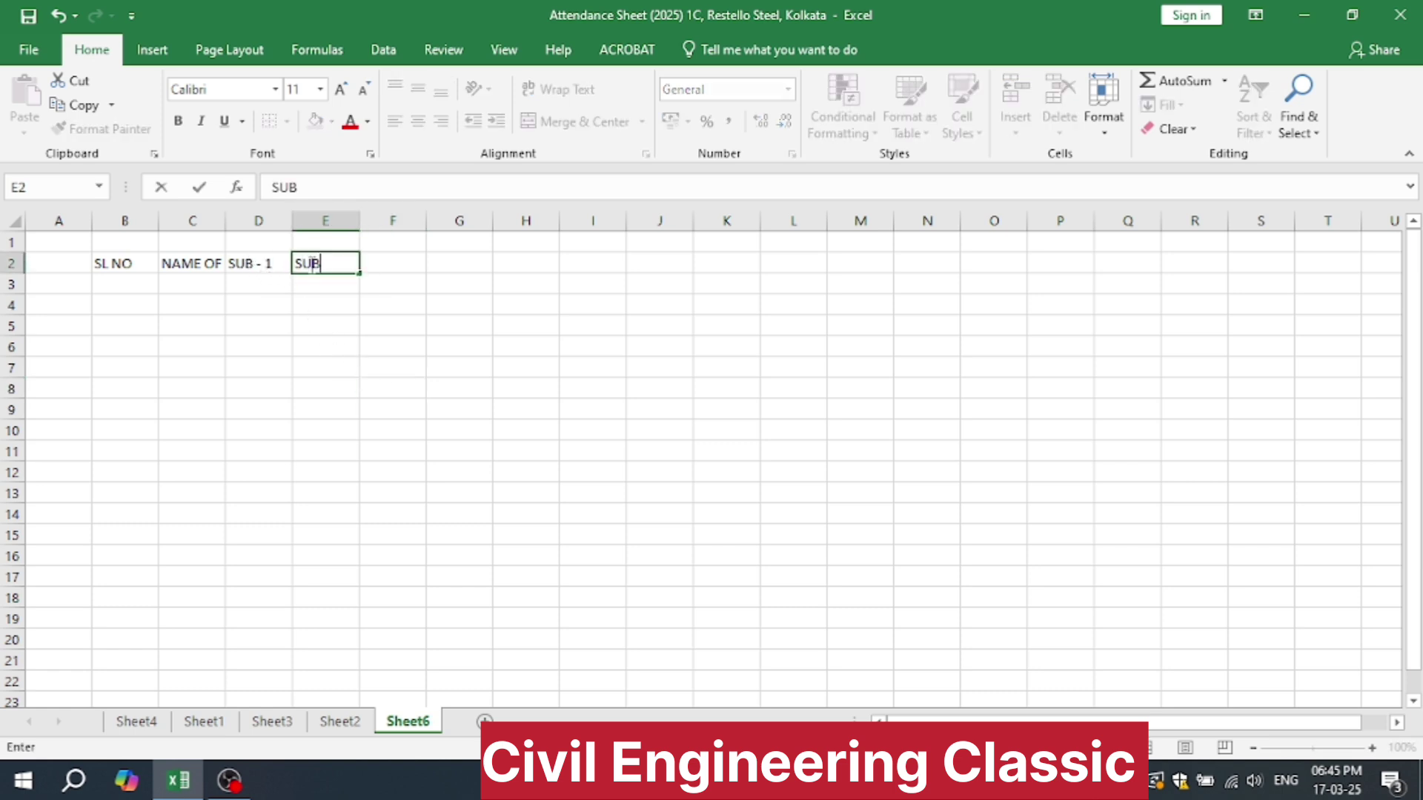
text(-2)
key(Tab)
text(S)
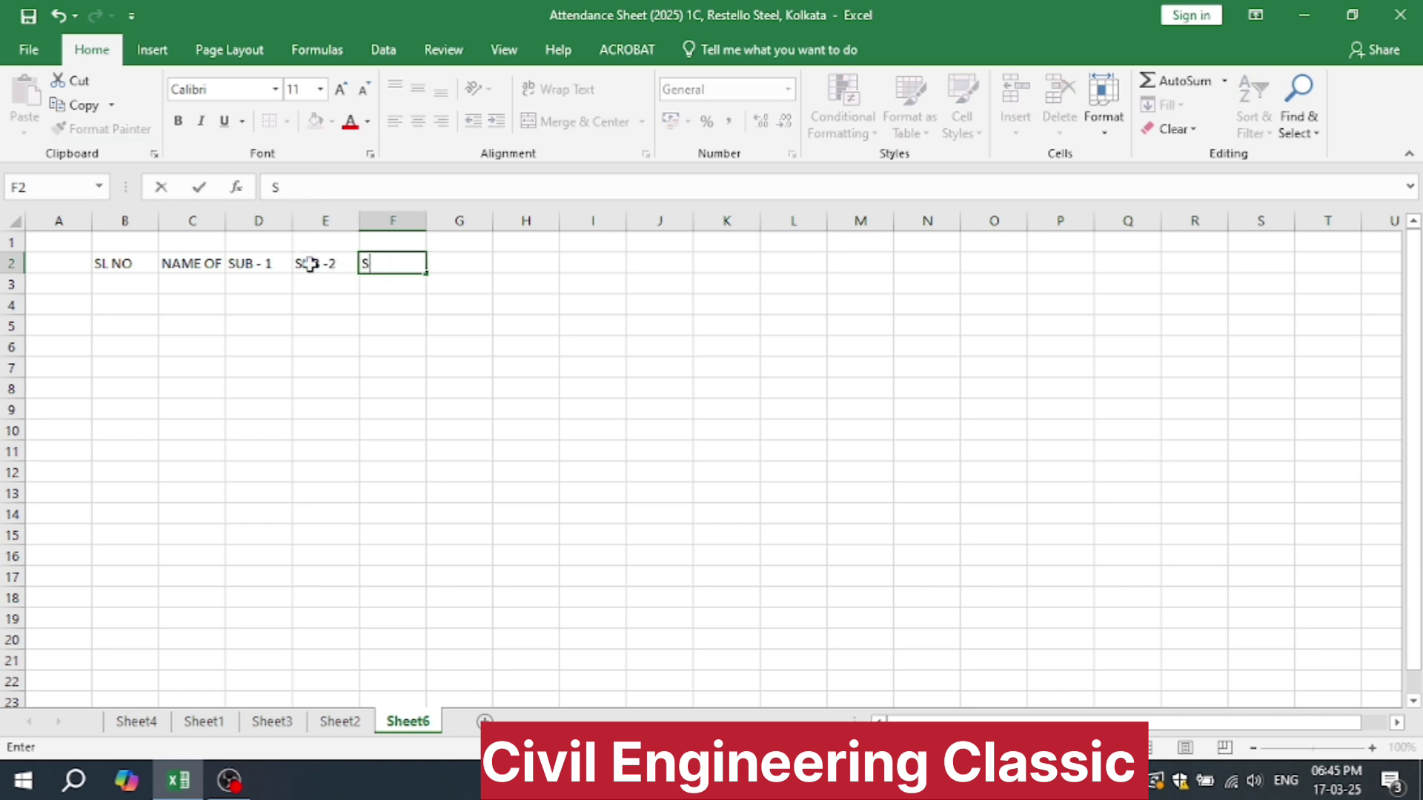
text(UB -3)
key(Tab)
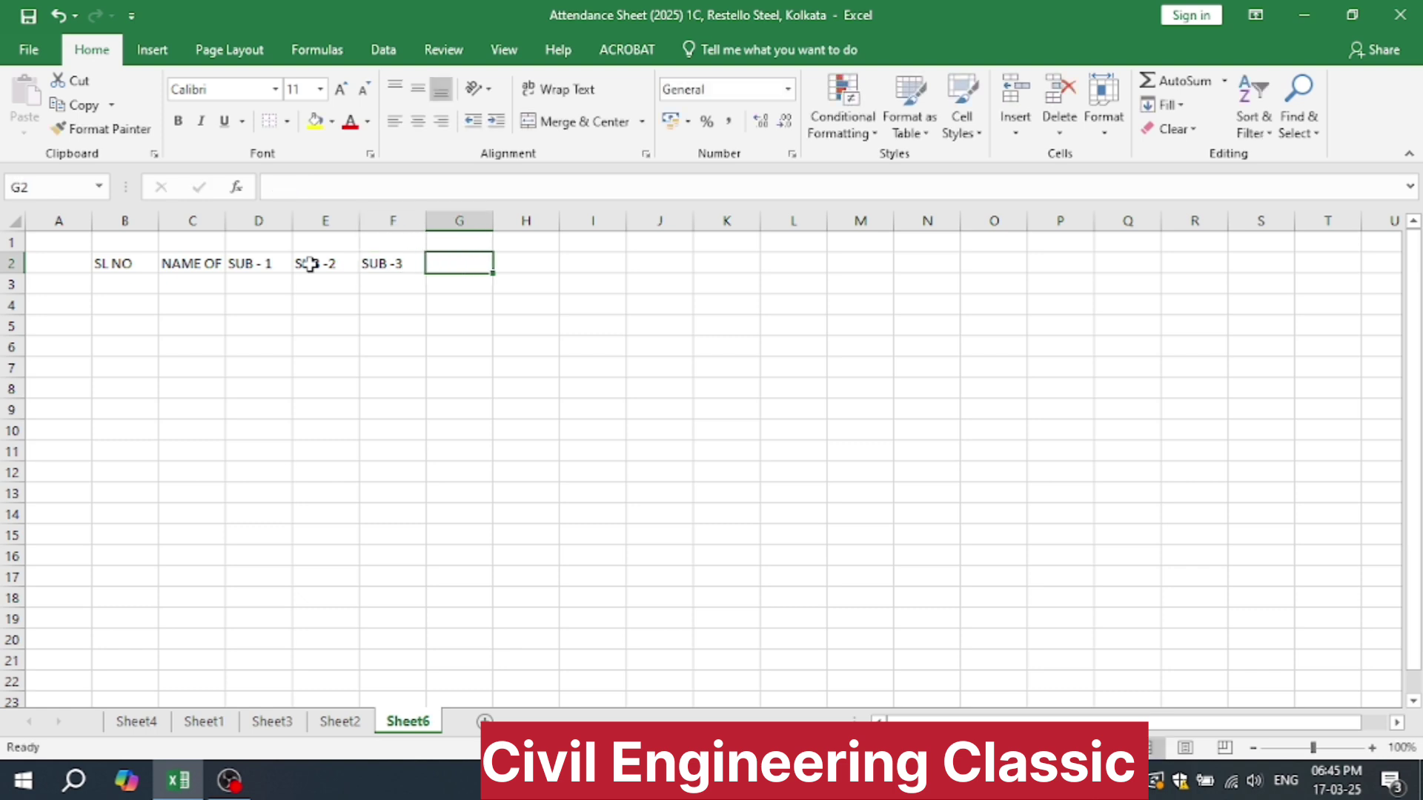
text(SUB -4)
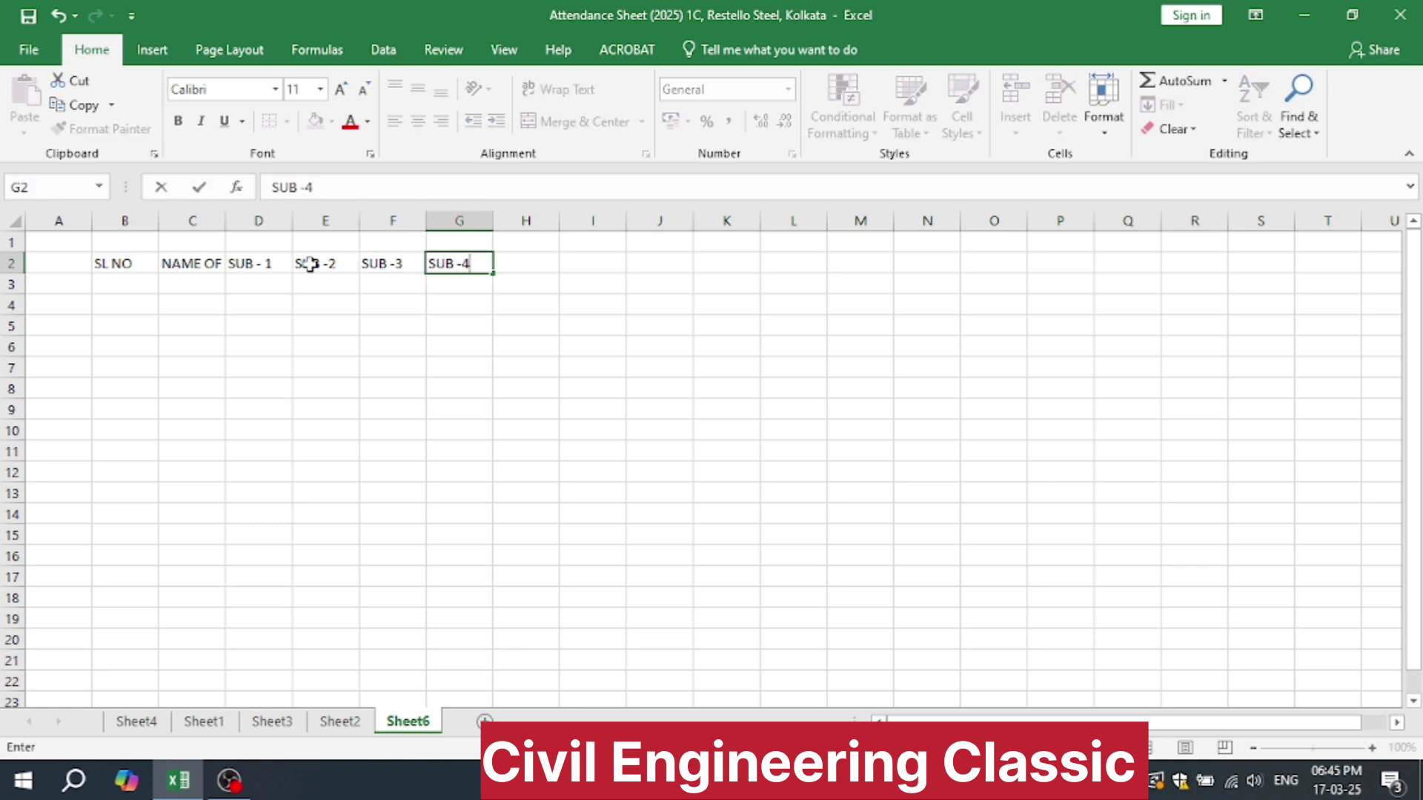
click(203, 266)
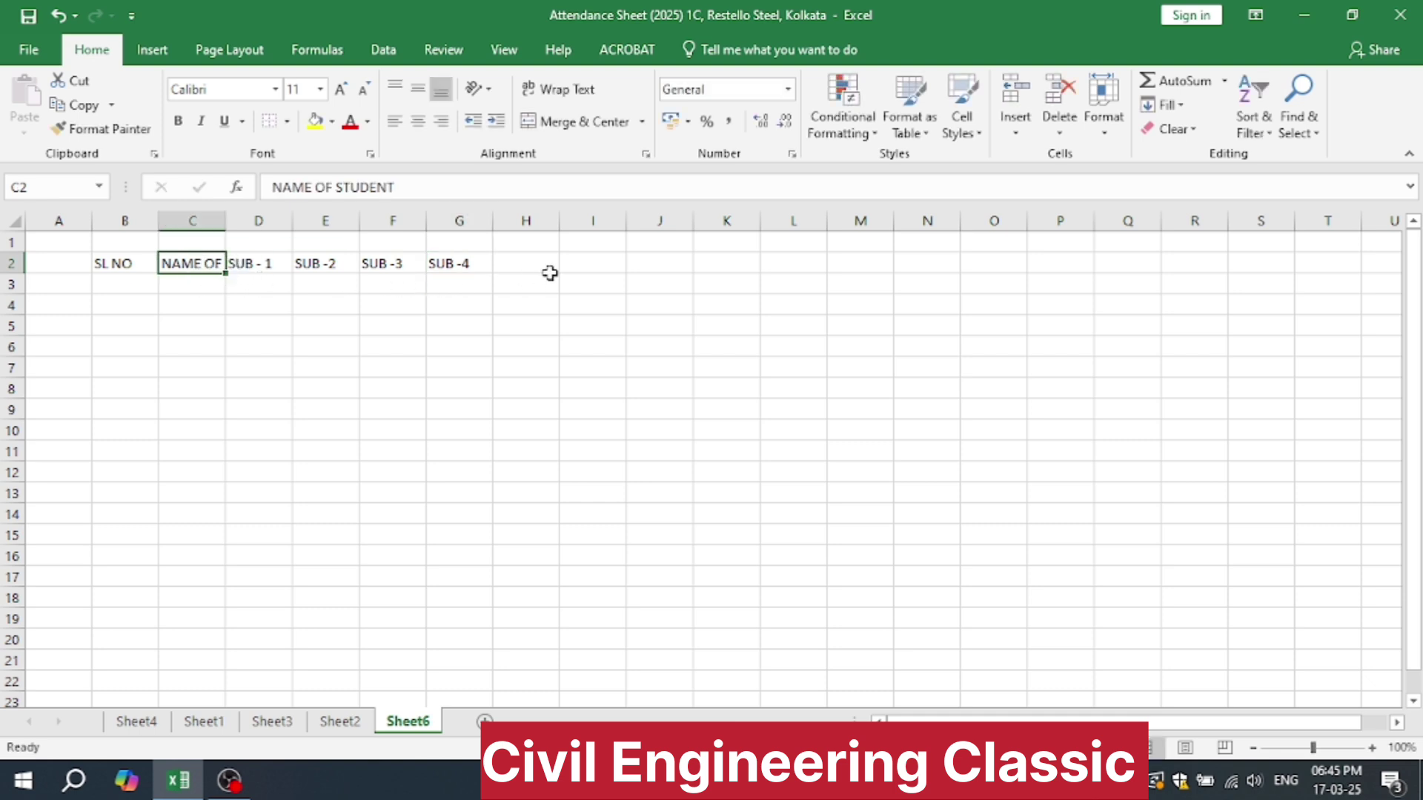
click(526, 263)
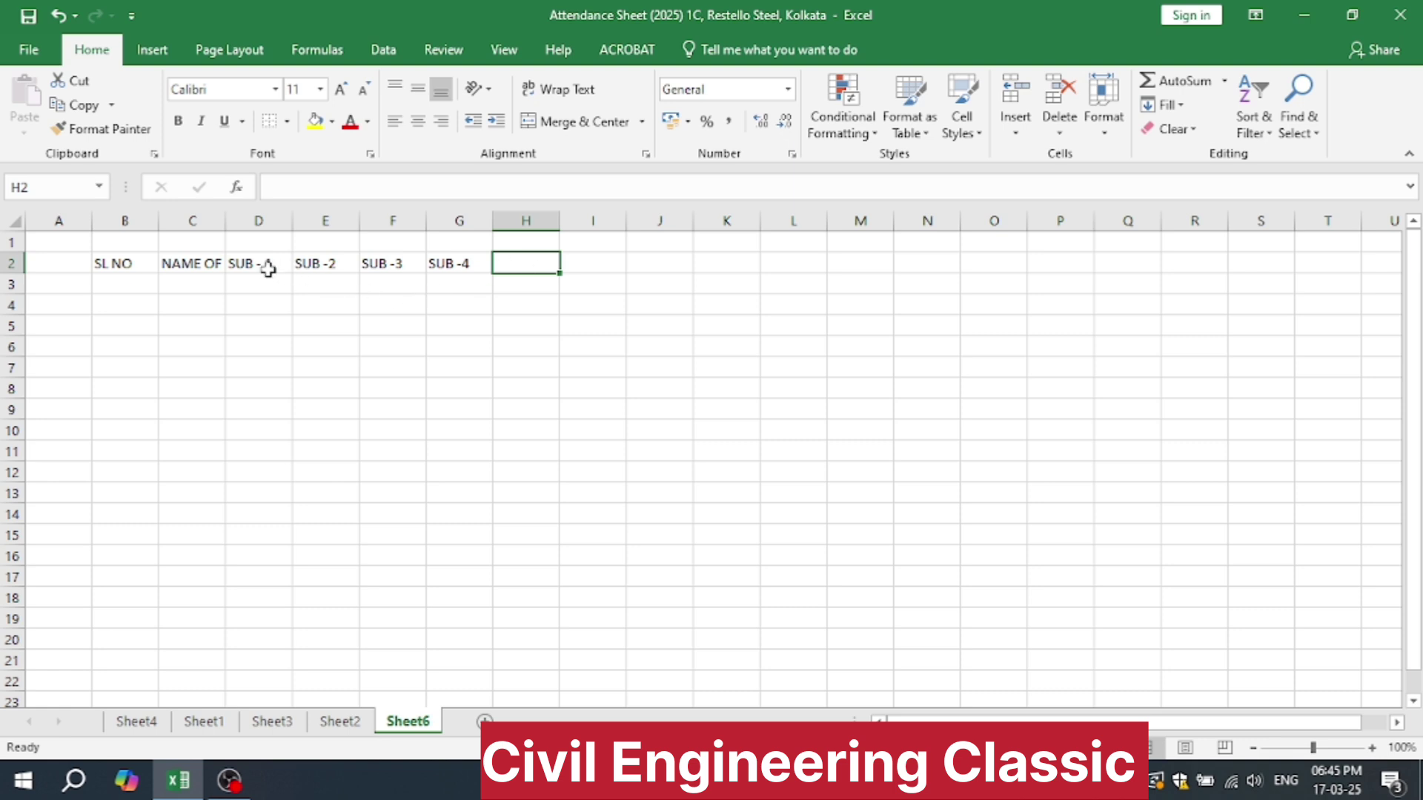
drag(266, 265, 435, 260)
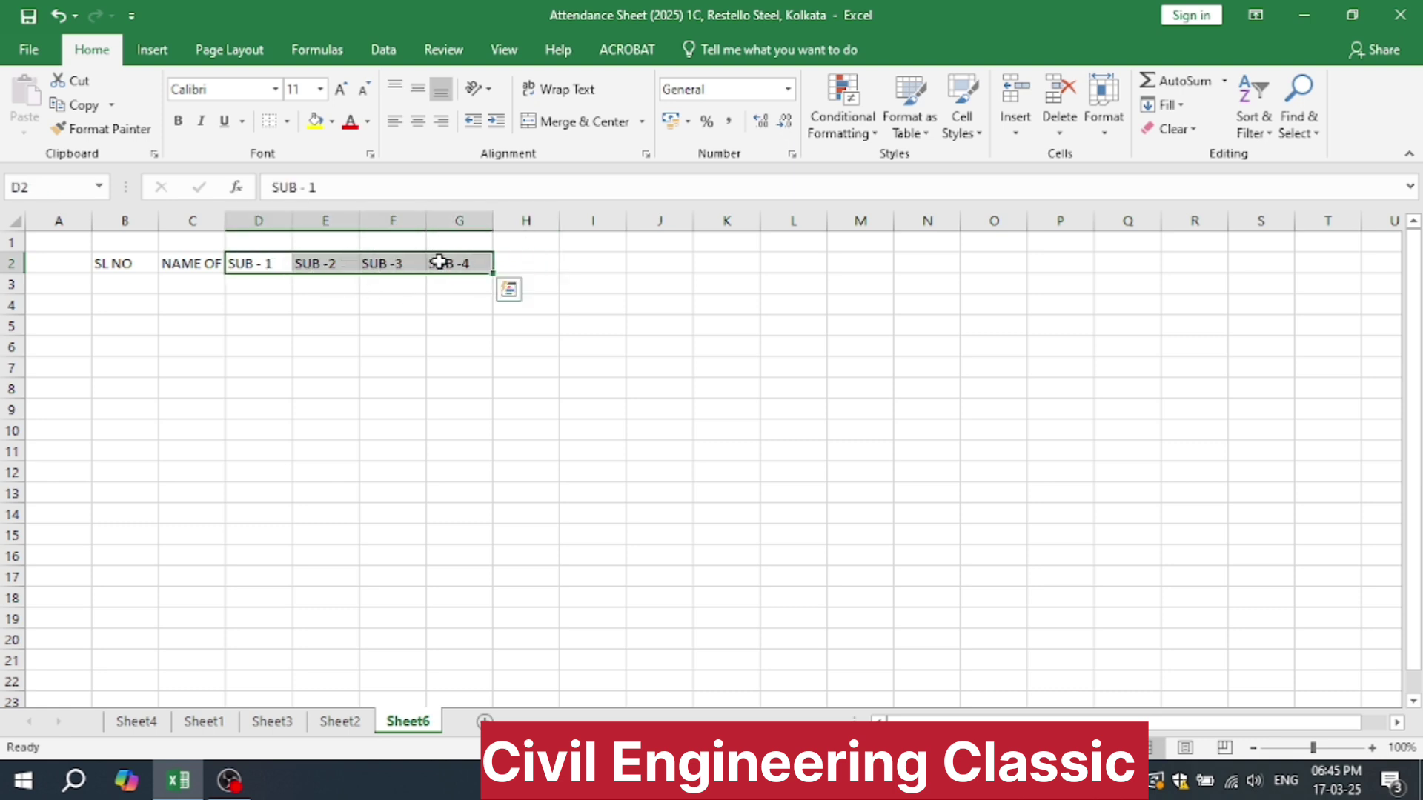
drag(254, 292, 438, 406)
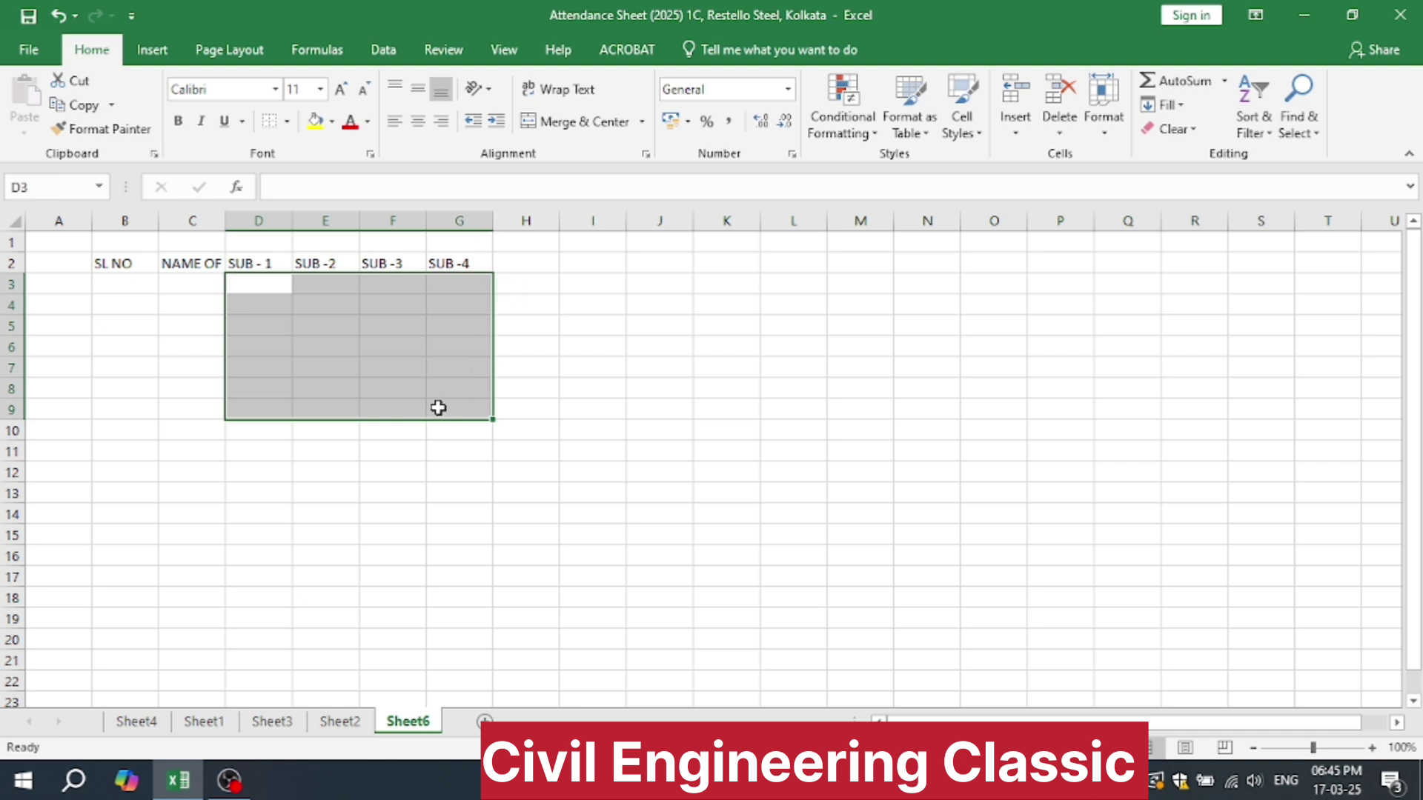
- Enter the result headers TOTAL, MAX and MIN in cells H2, I2 and J2
click(516, 265)
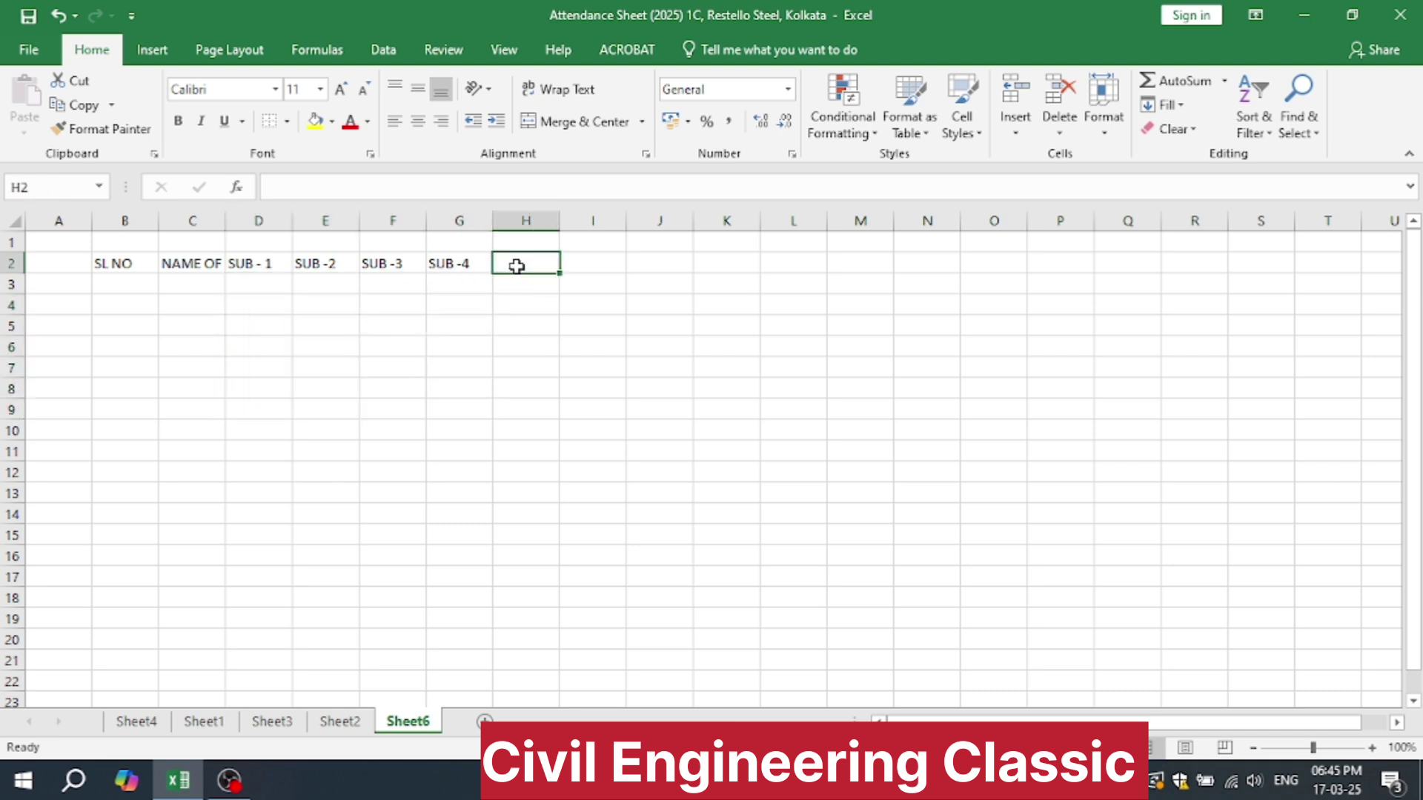
text(TOTAL)
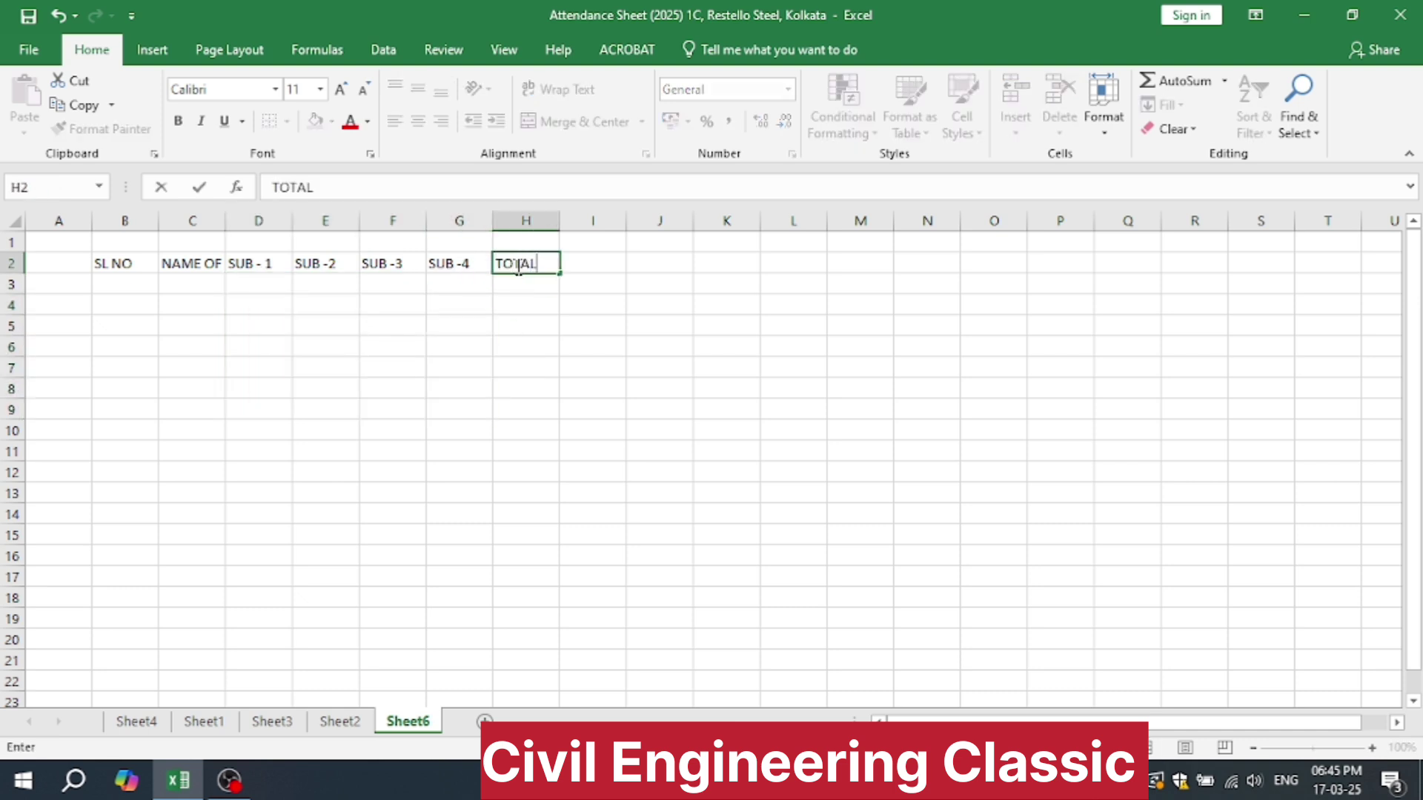
key(Tab)
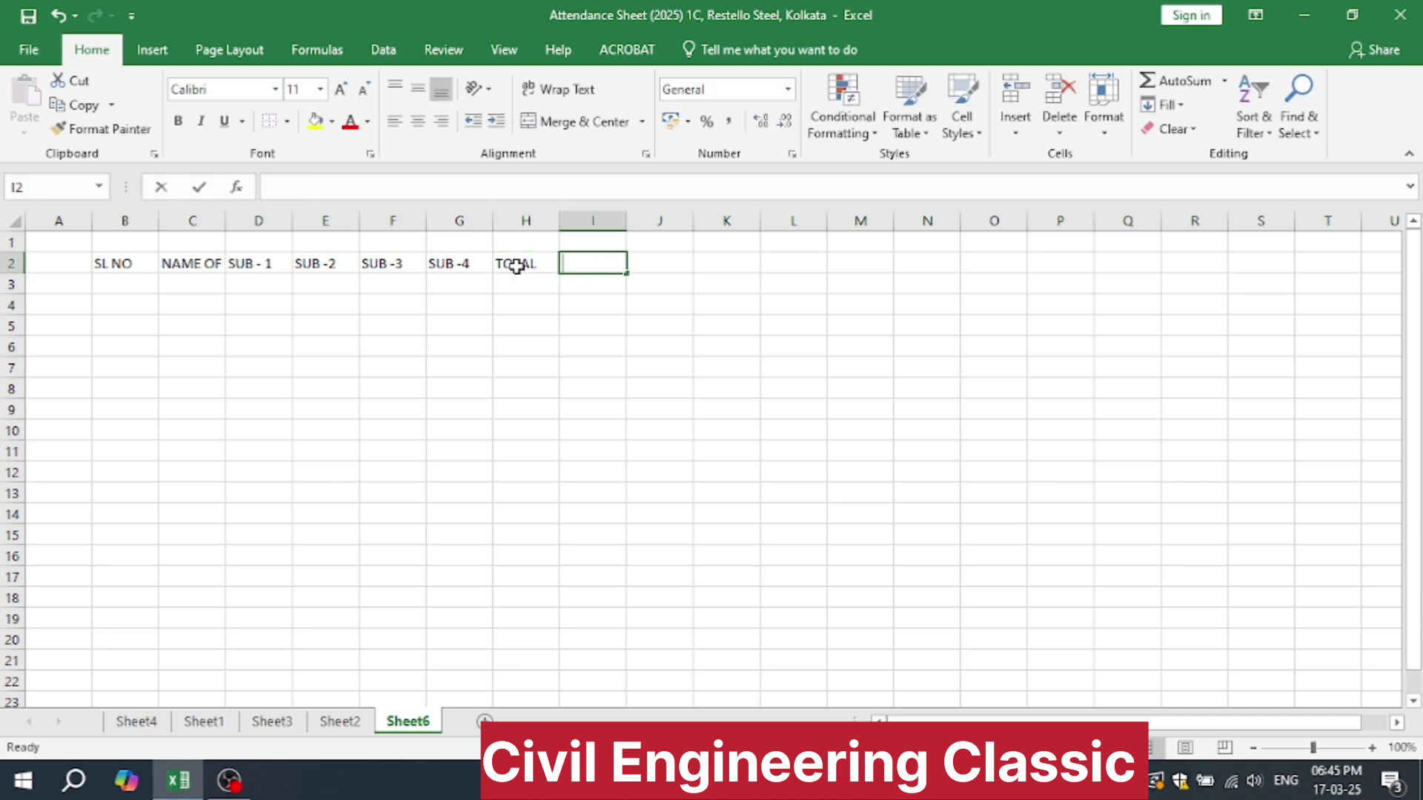
text(MAX)
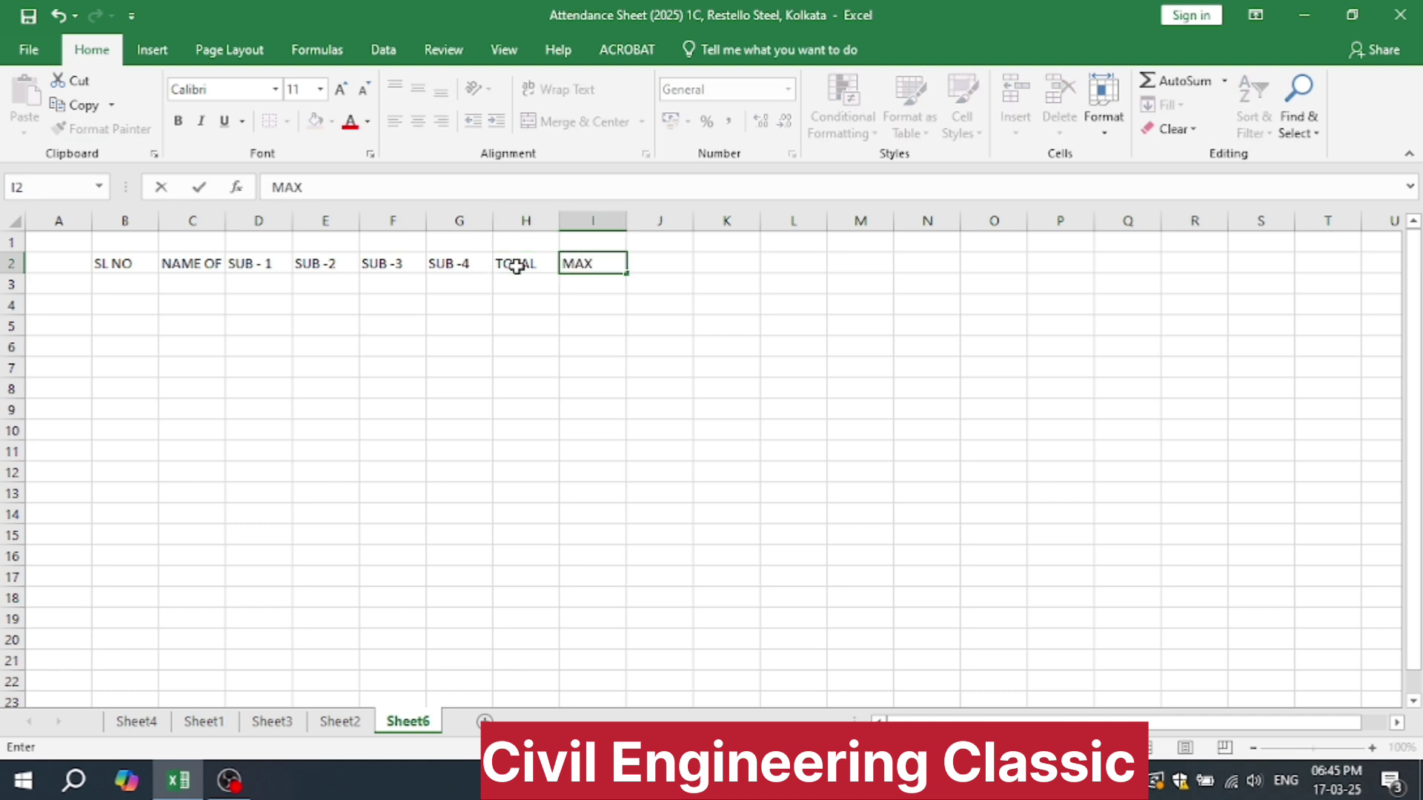
key(Tab)
text(MI)
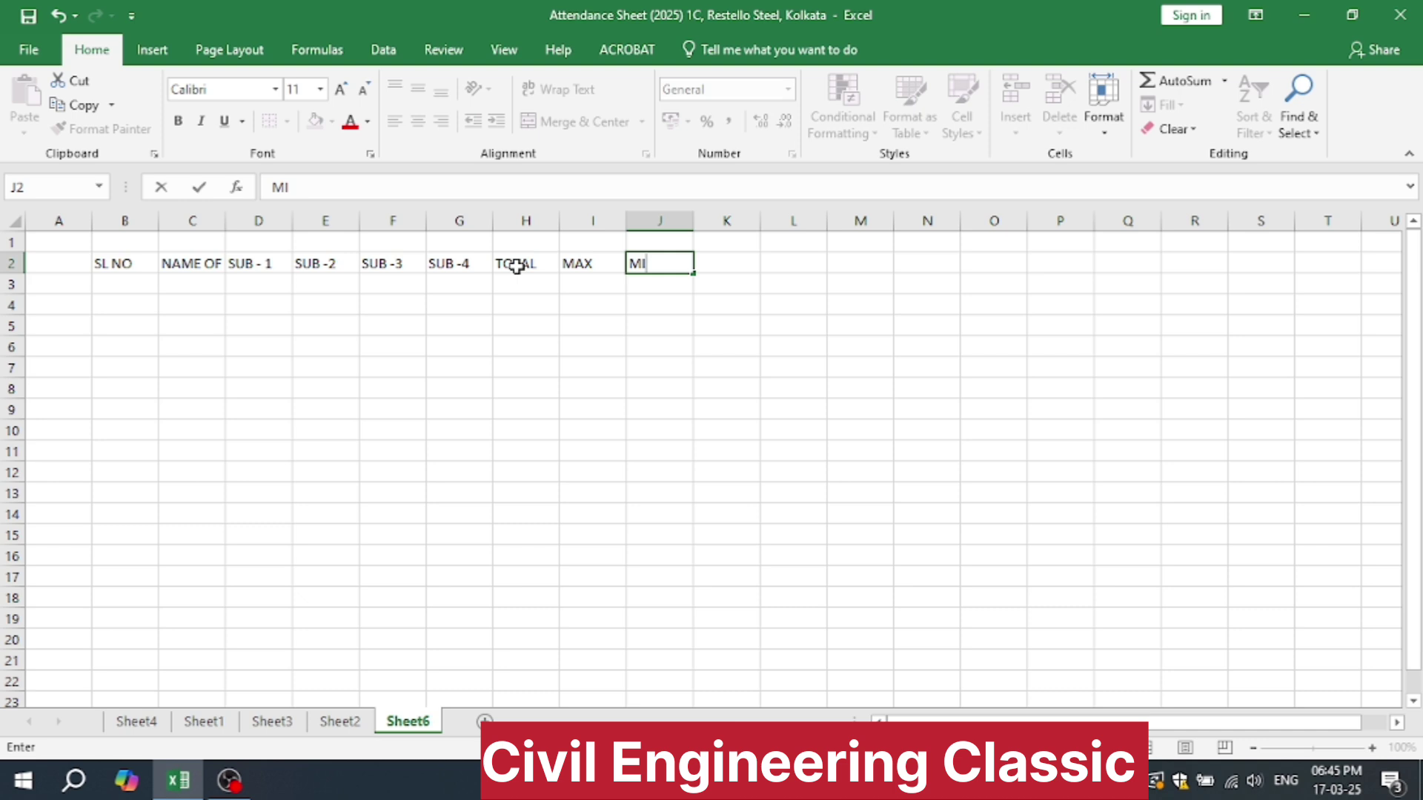
text(N)
key(Tab)
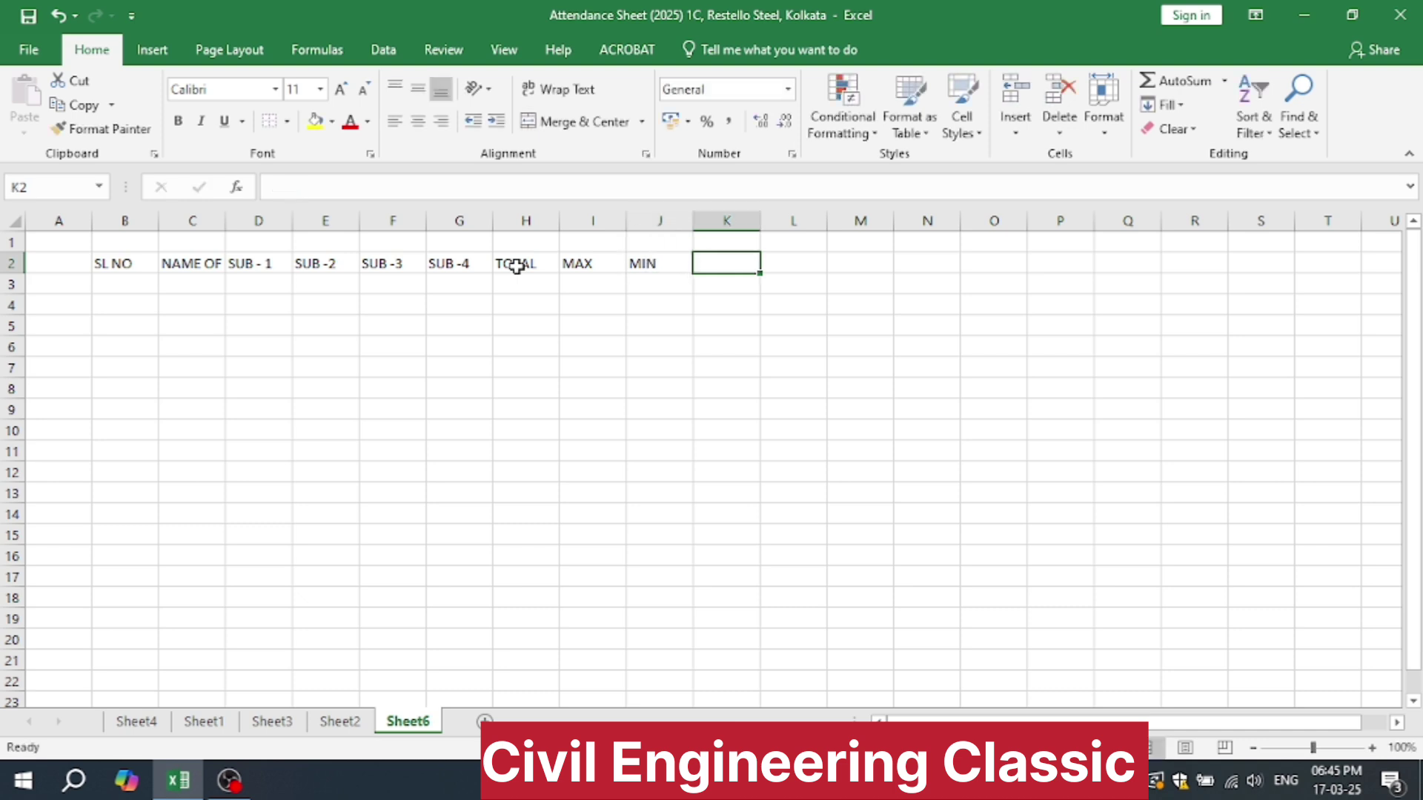
- Complete the header row with COUNT in cell K2 and AVG in cell L2
text(COUNT)
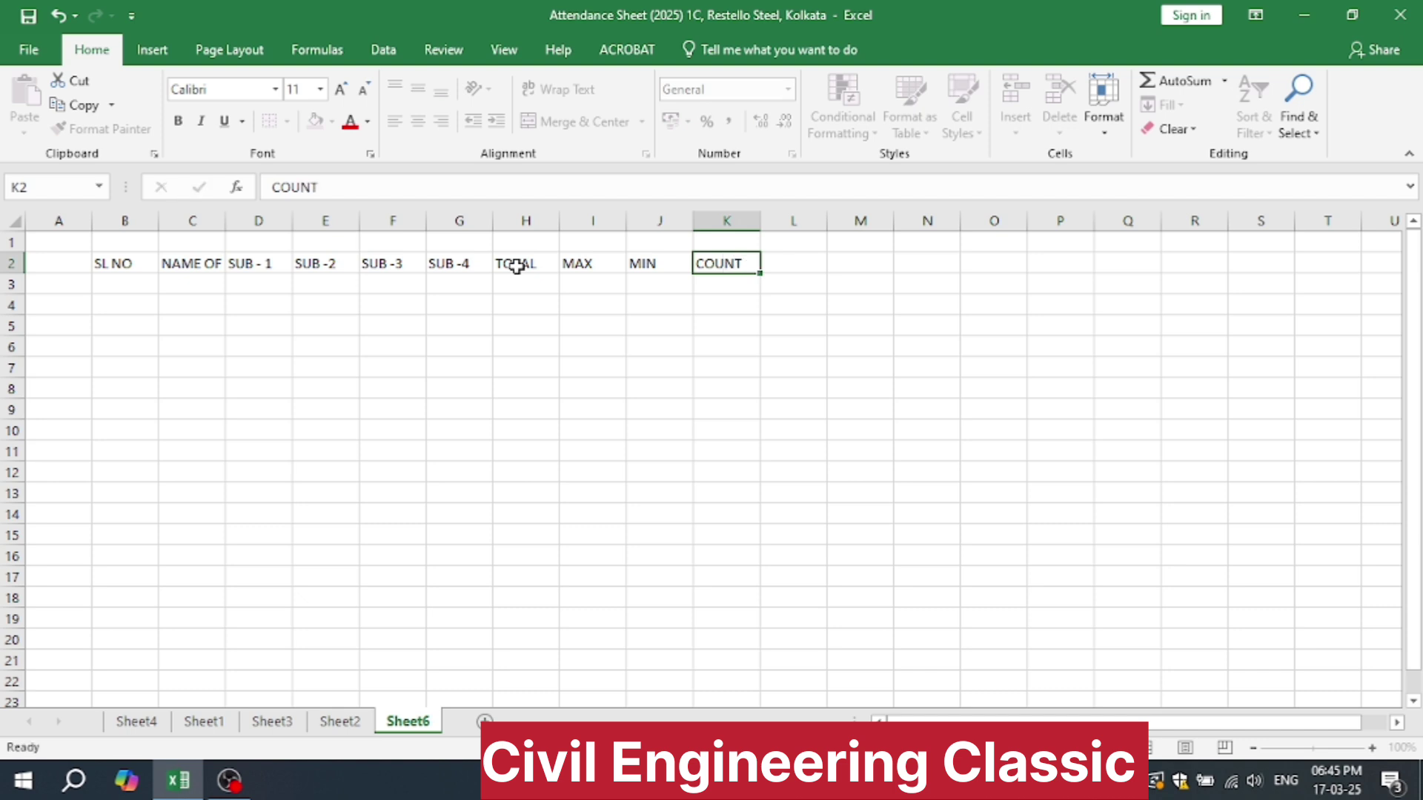
key(Tab)
text(AVG)
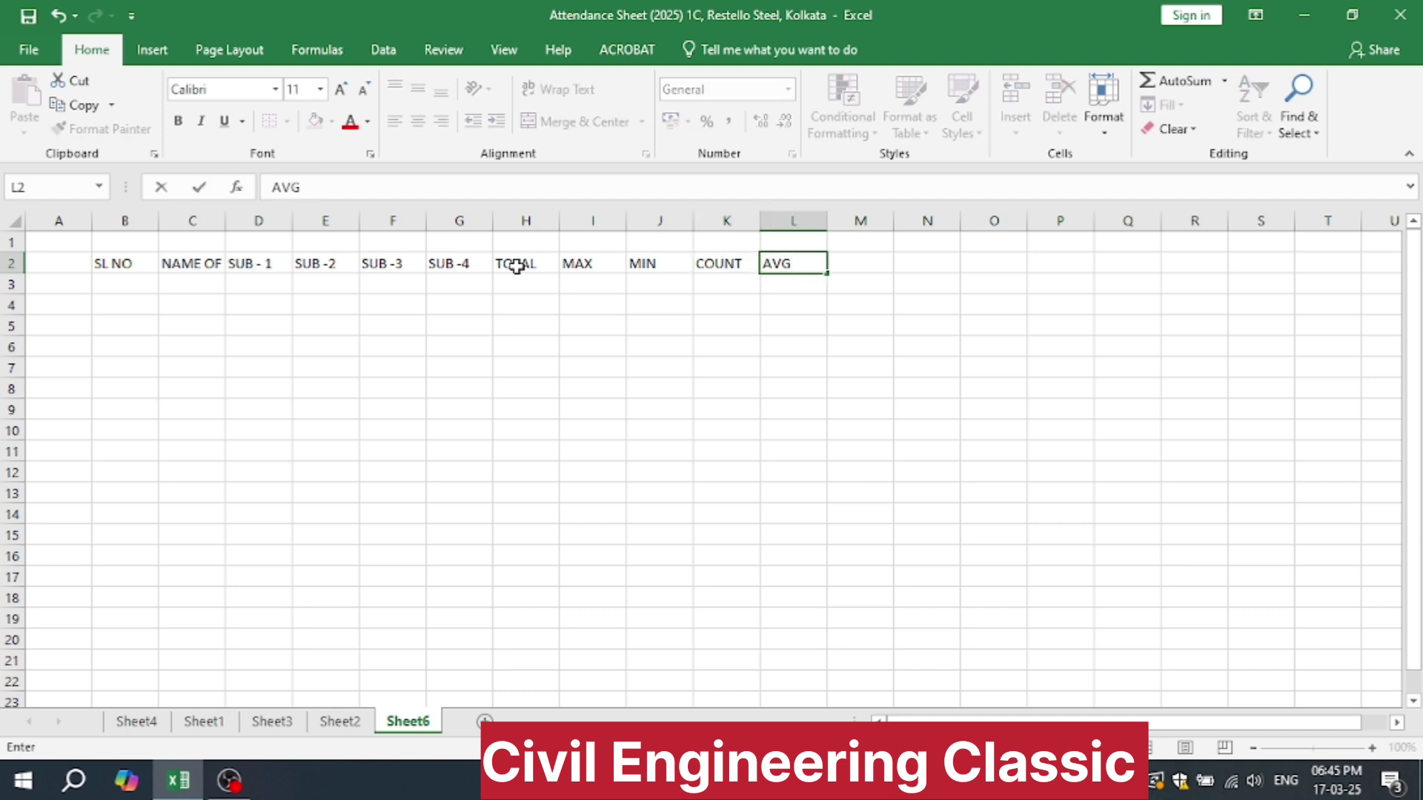
key(Return)
click(810, 362)
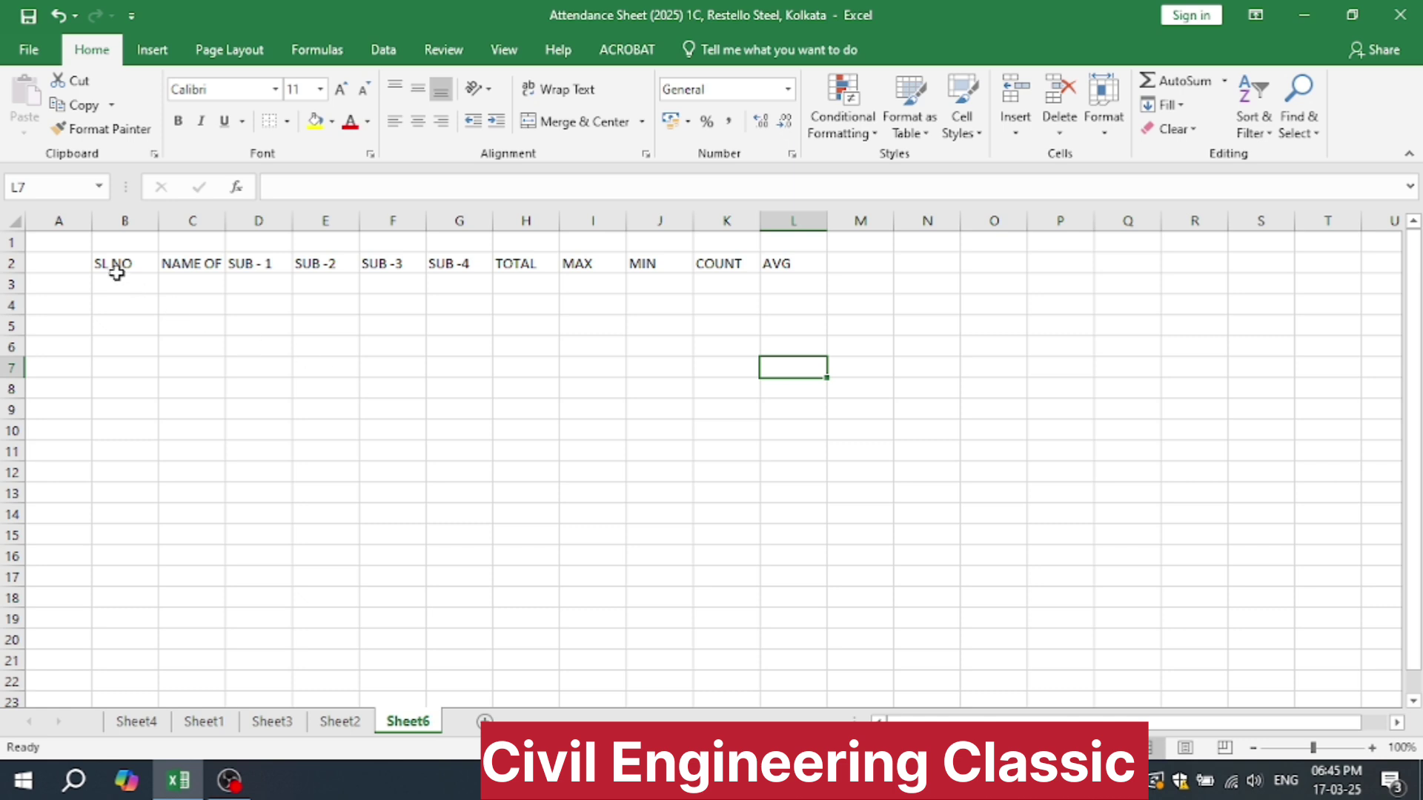
- Autofit column C to the width of the NAME OF STUDENT header
click(194, 269)
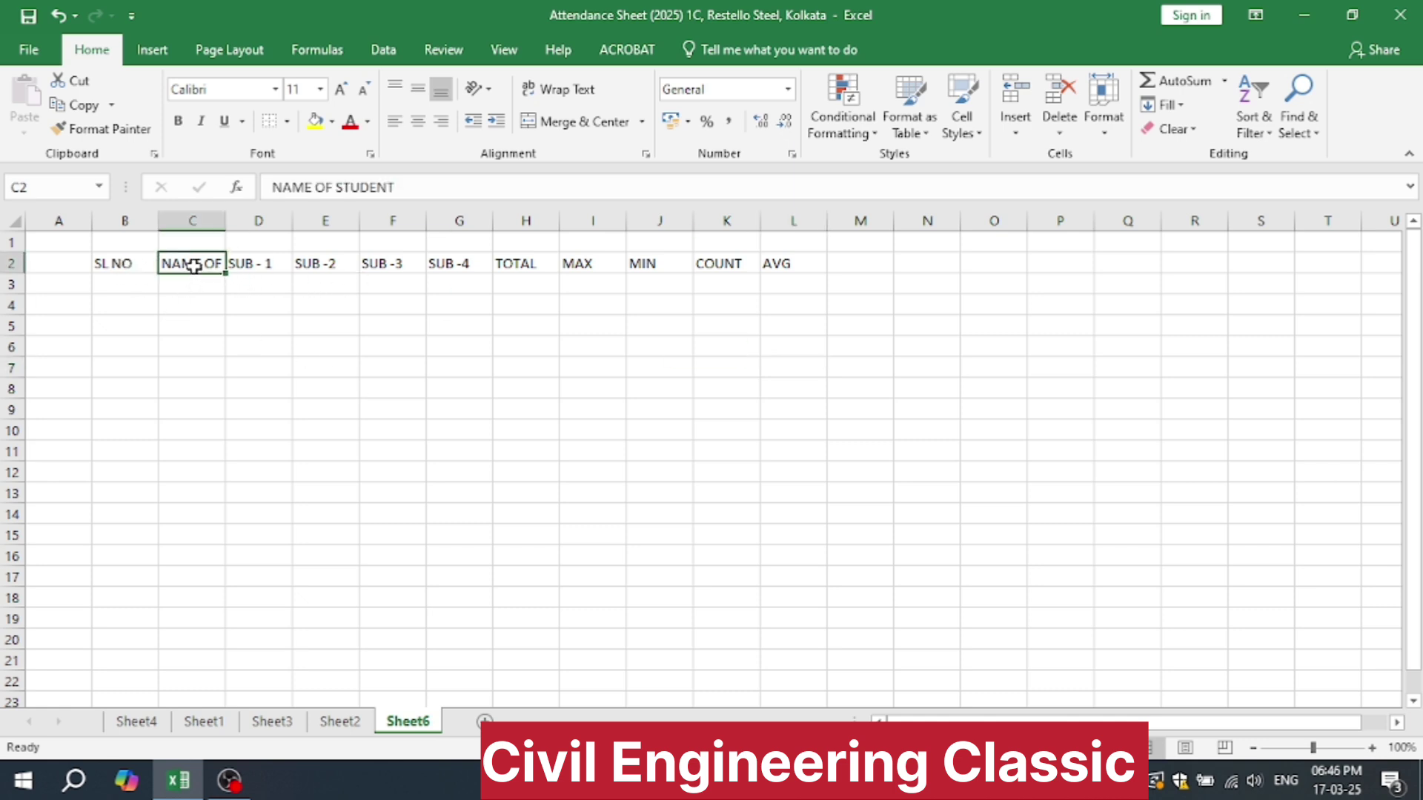
click(204, 326)
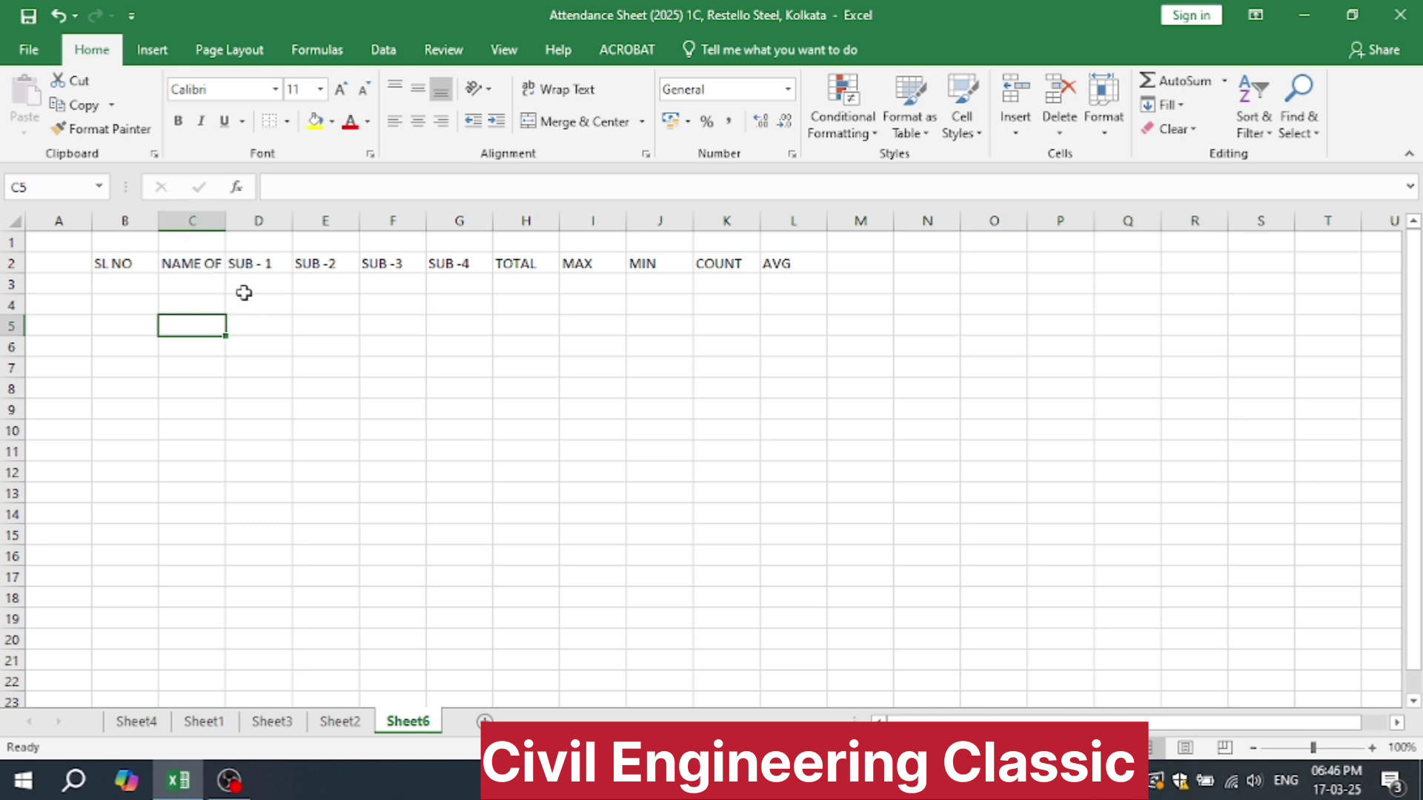
double_click(224, 219)
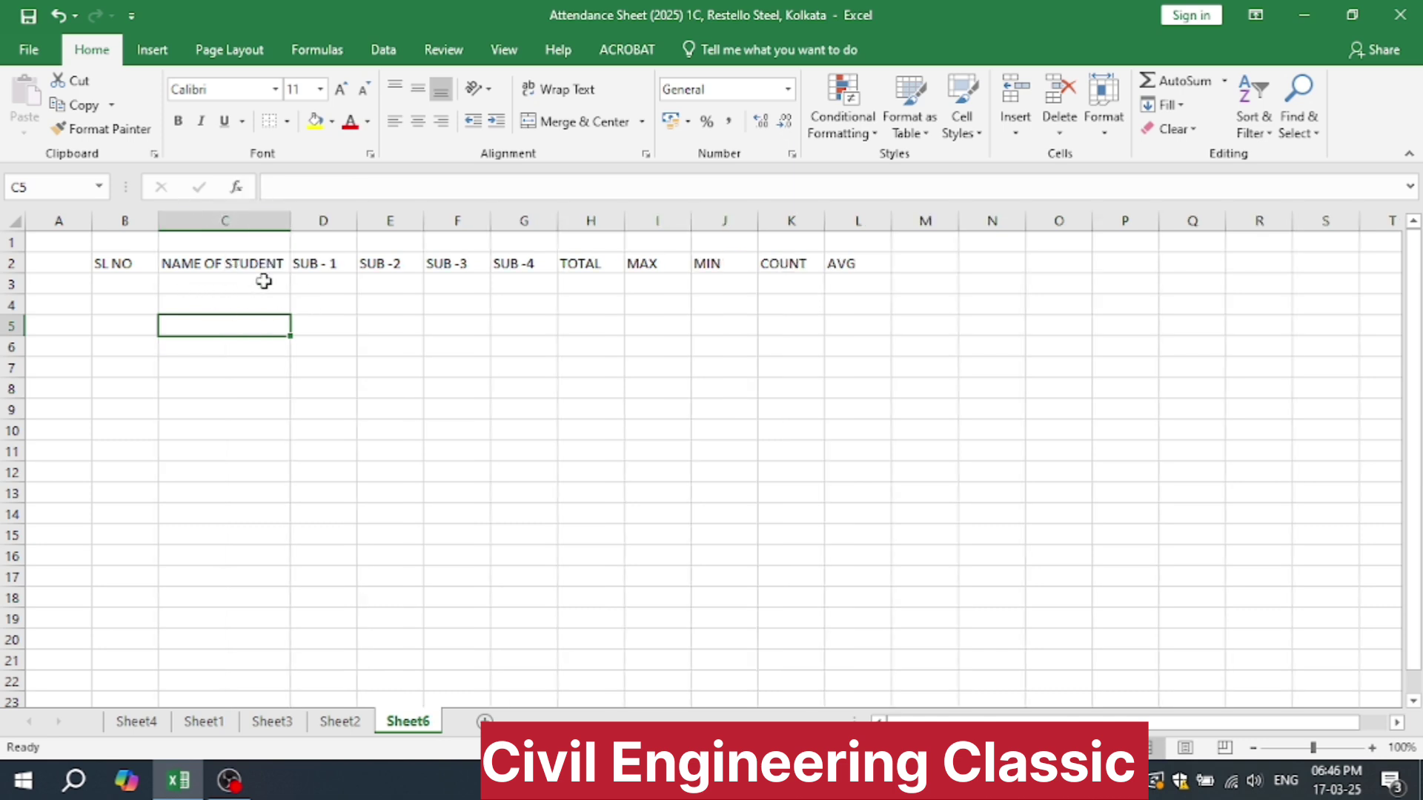
- Enter M in cell F5 and move that cell's content to J7
click(431, 325)
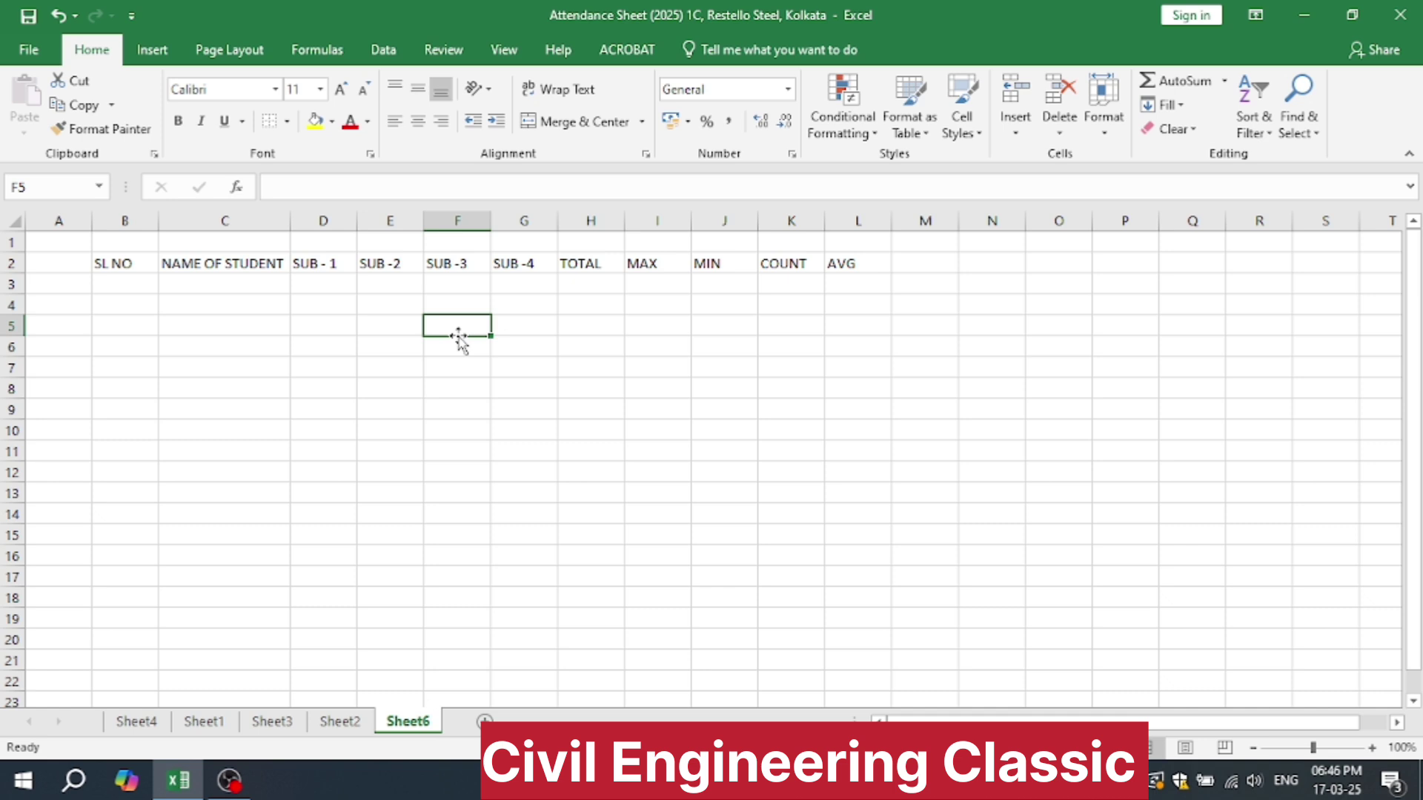
text(M)
click(556, 429)
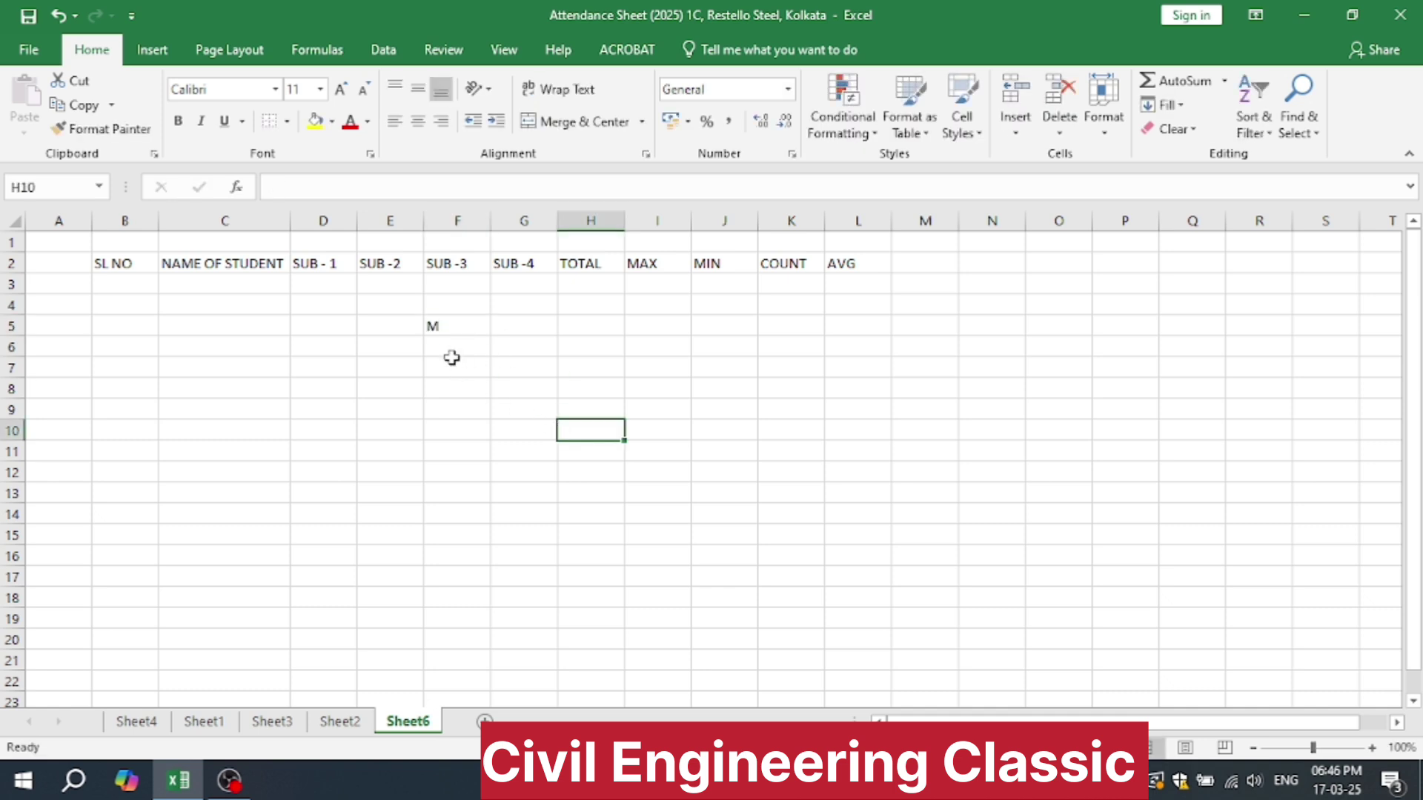
click(448, 327)
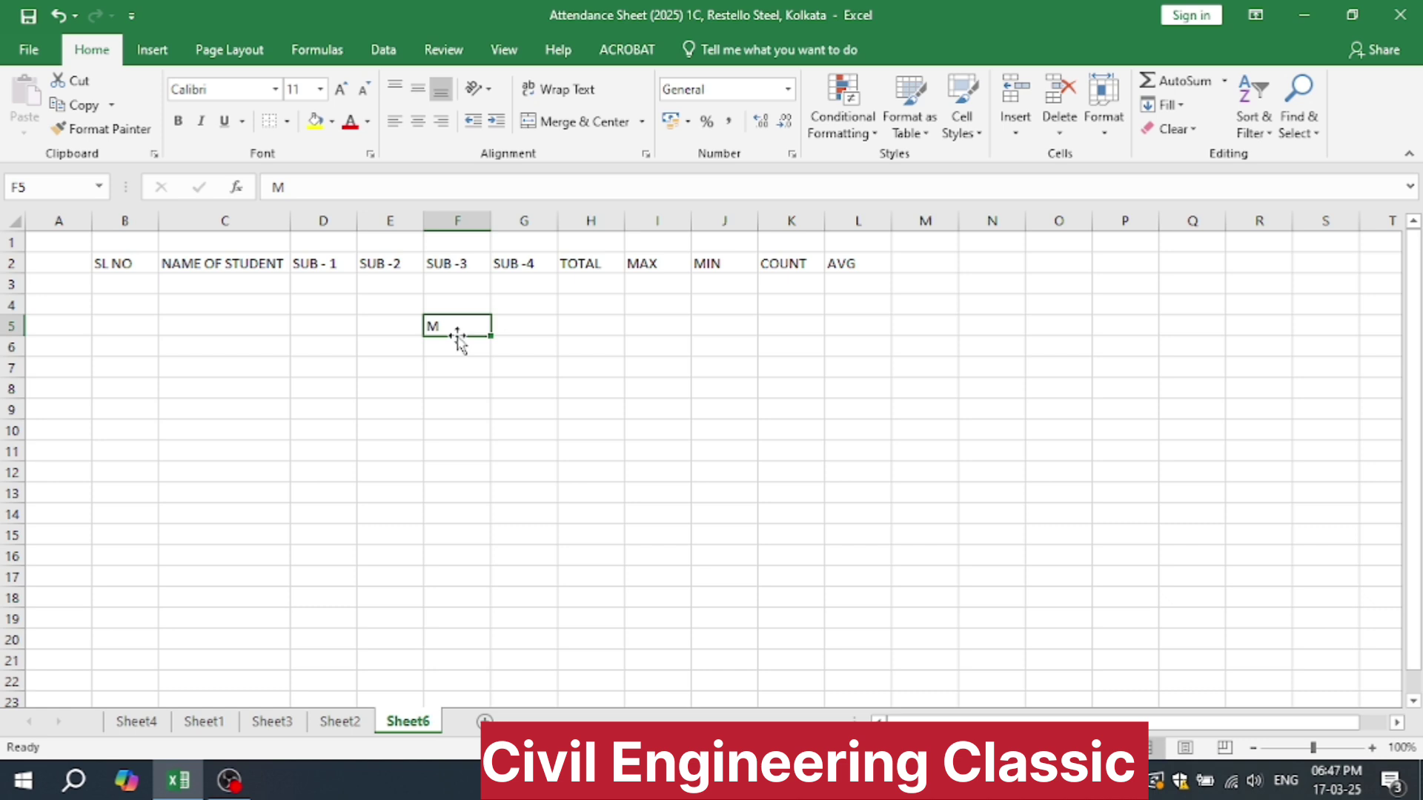
drag(457, 338, 750, 368)
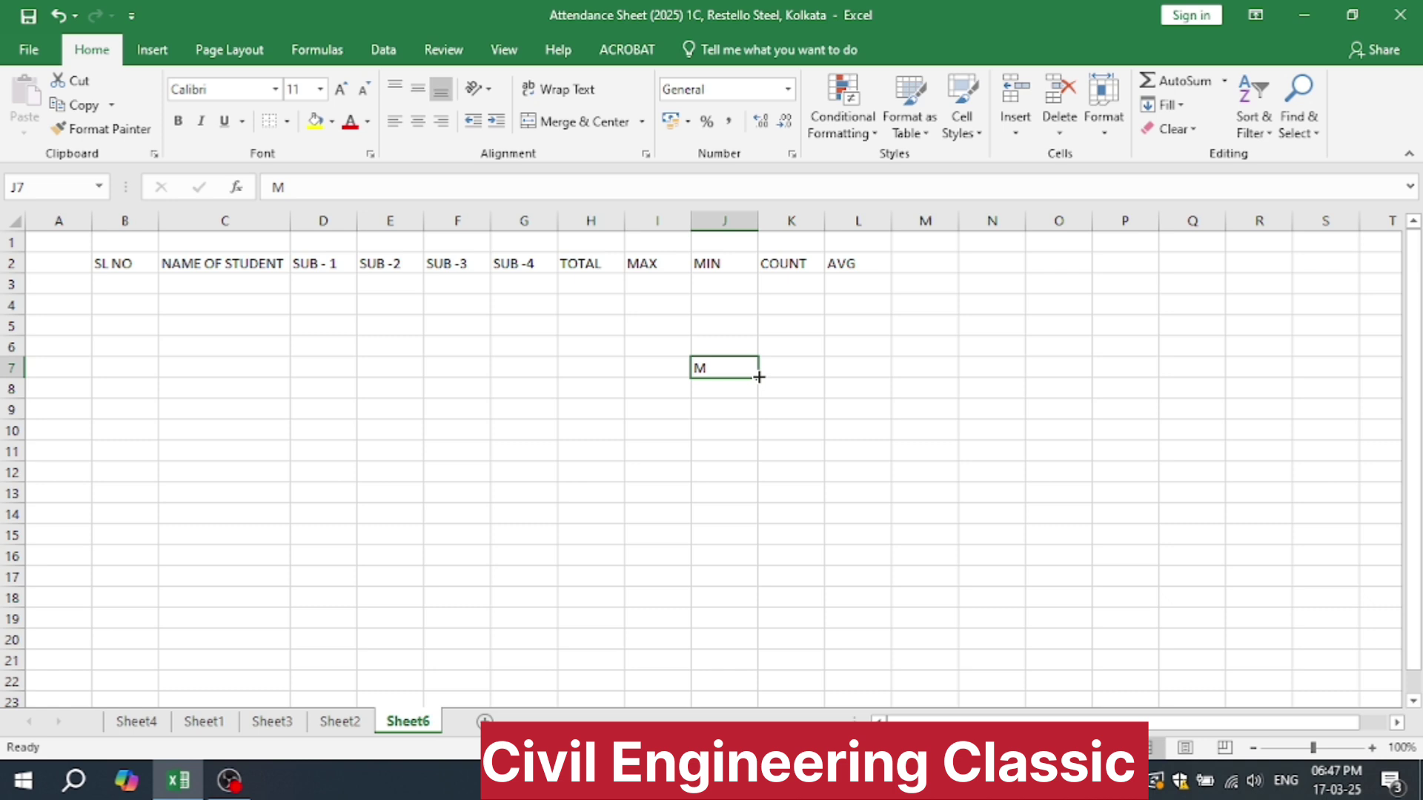
- Try filling the M from cell J7 down through J18, and undo that fill
drag(758, 377, 771, 606)
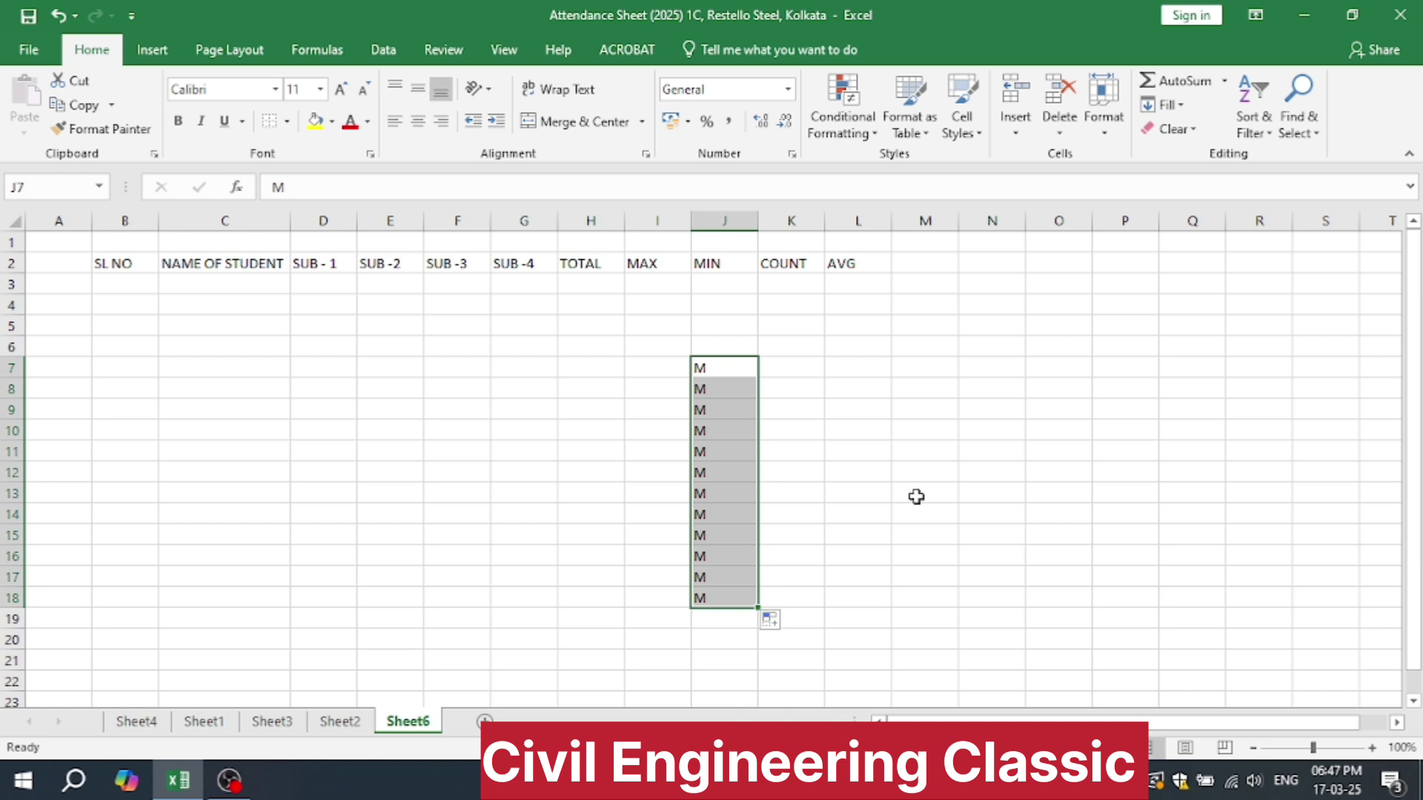
key(ctrl+z)
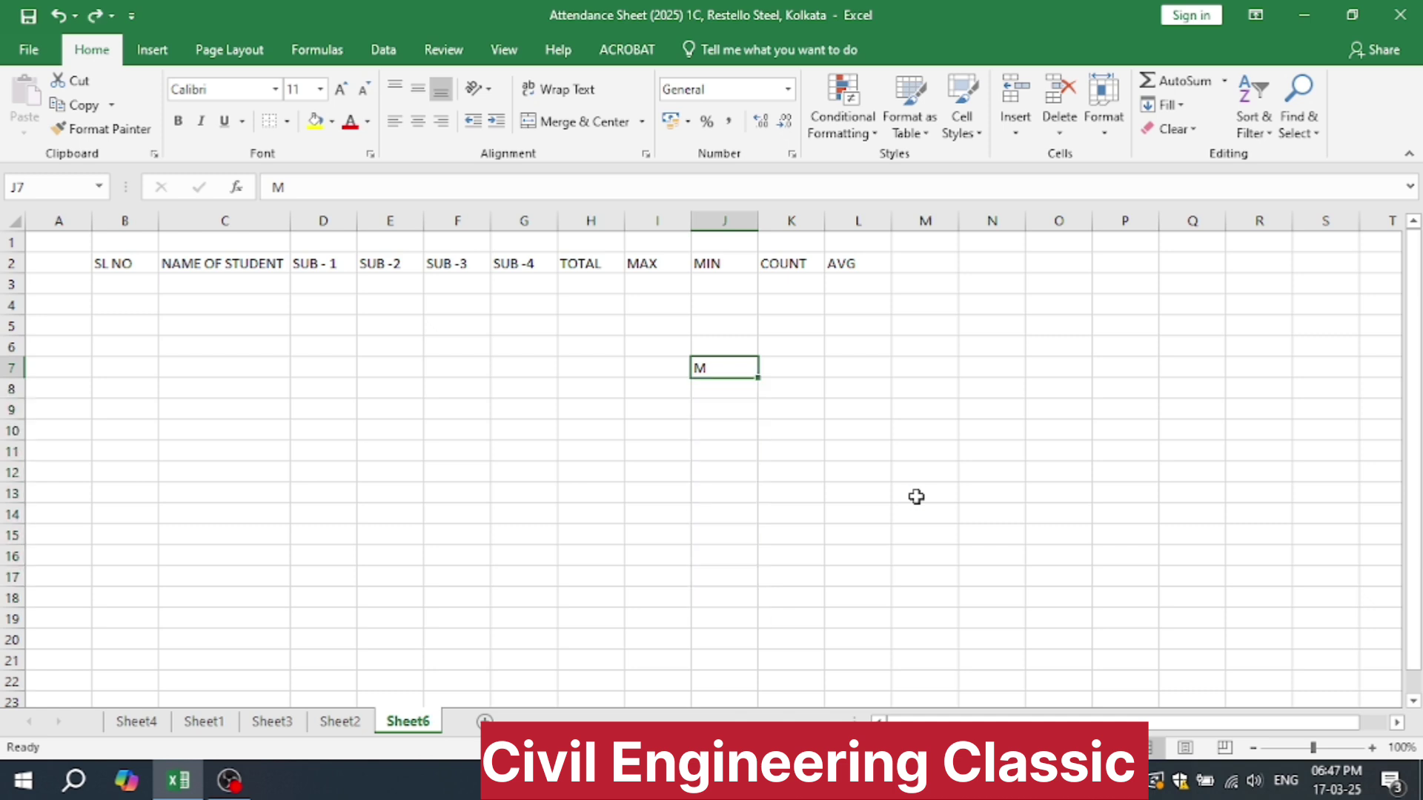
- Undo the move of M to J7 and the original entry of M, leaving only the header row on the sheet
key(ctrl+z)
key(ctrl+z)
click(700, 446)
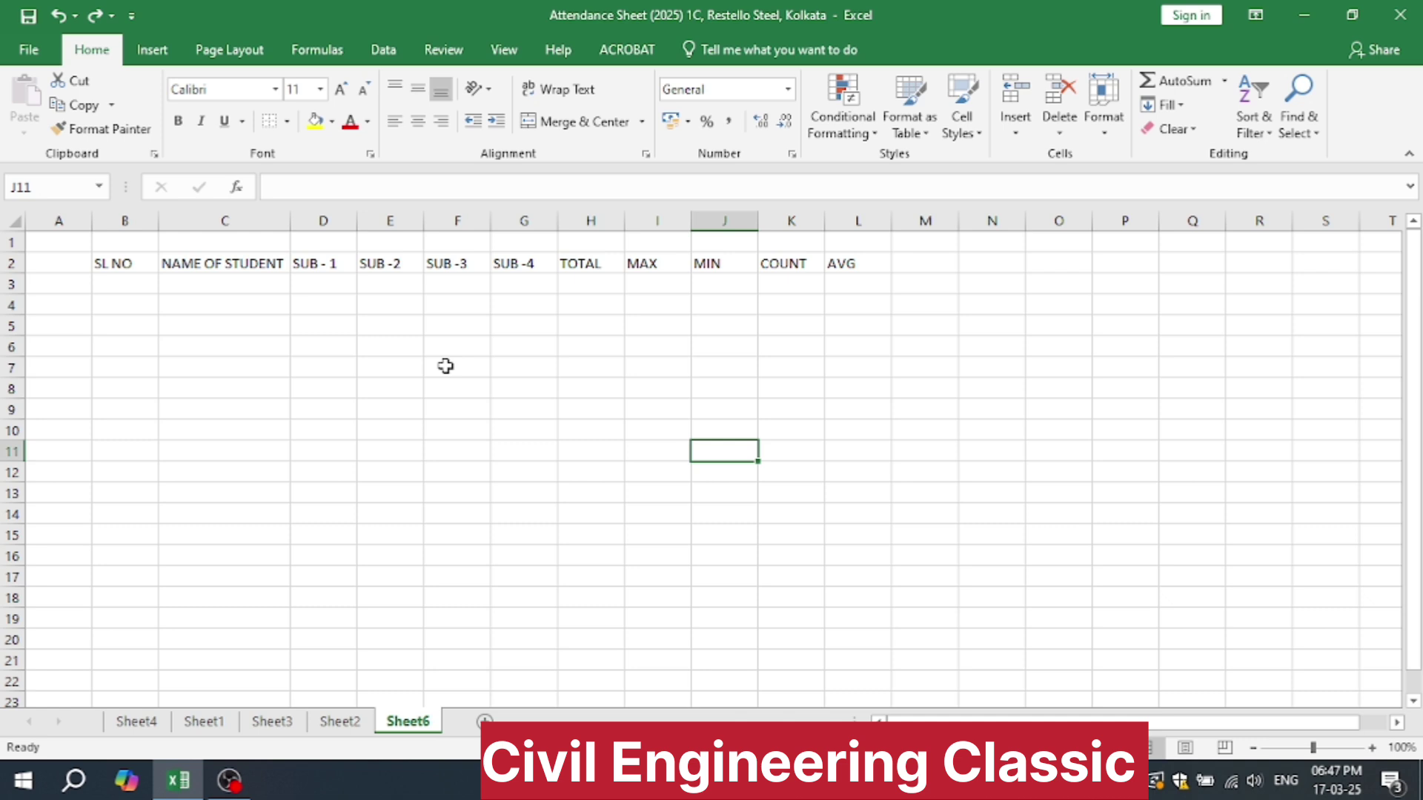
click(120, 284)
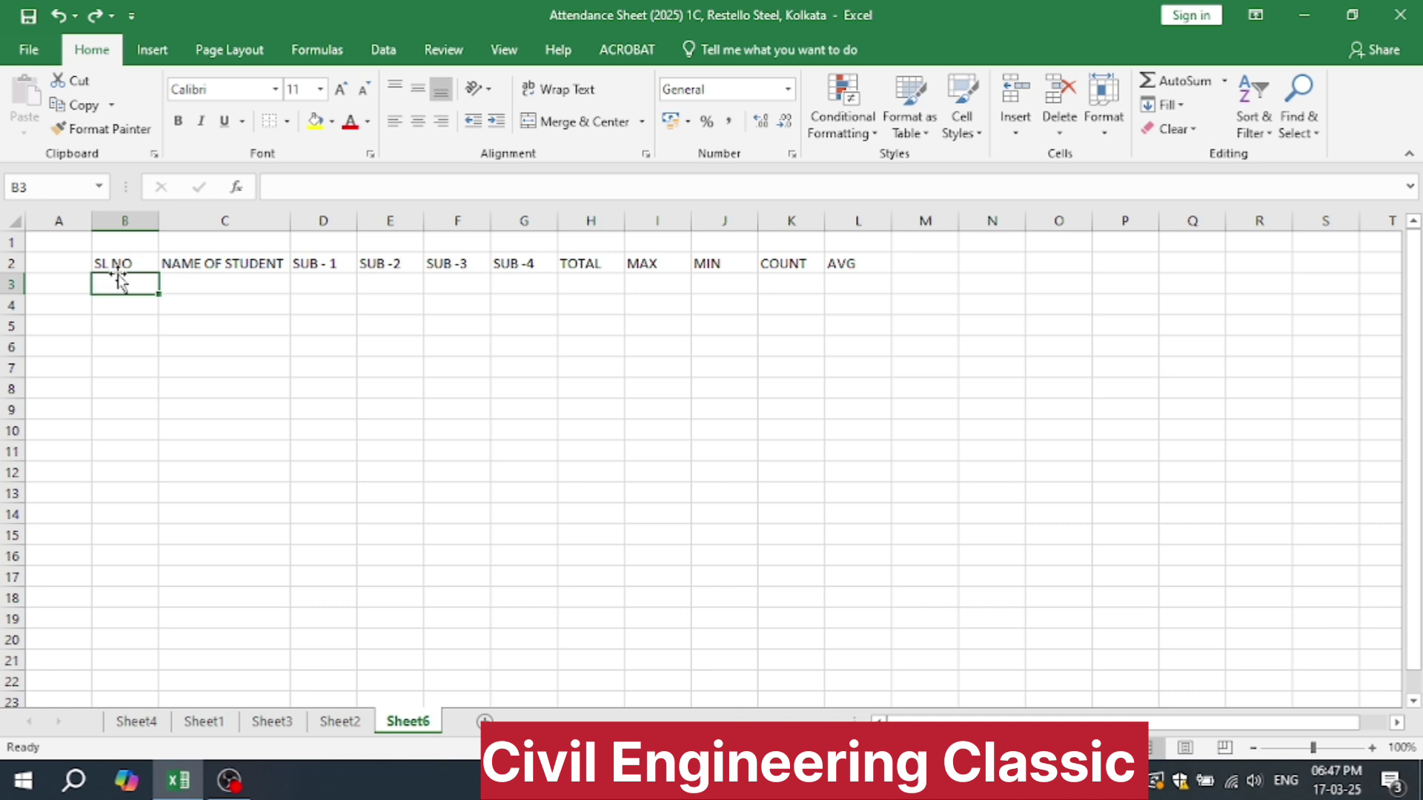
click(126, 221)
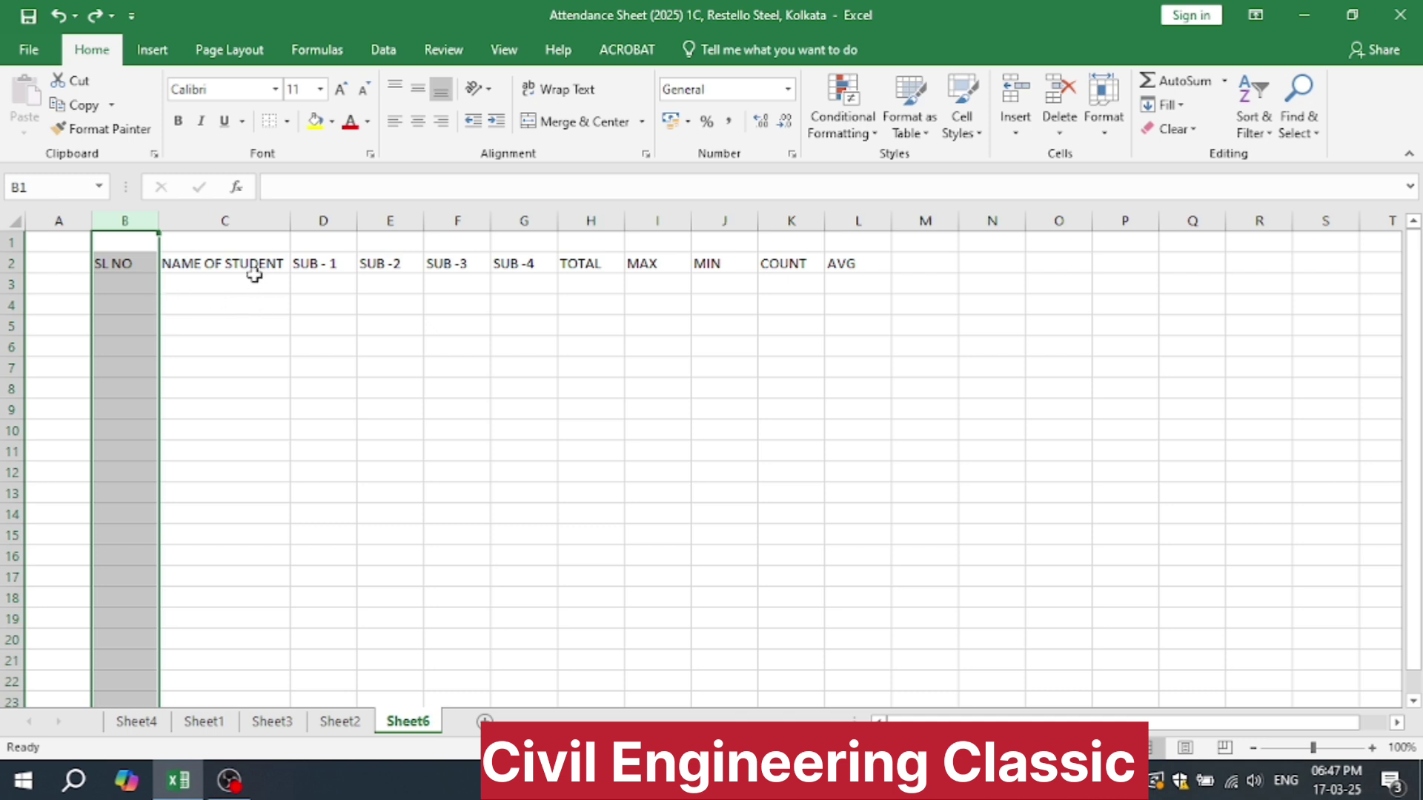
click(346, 268)
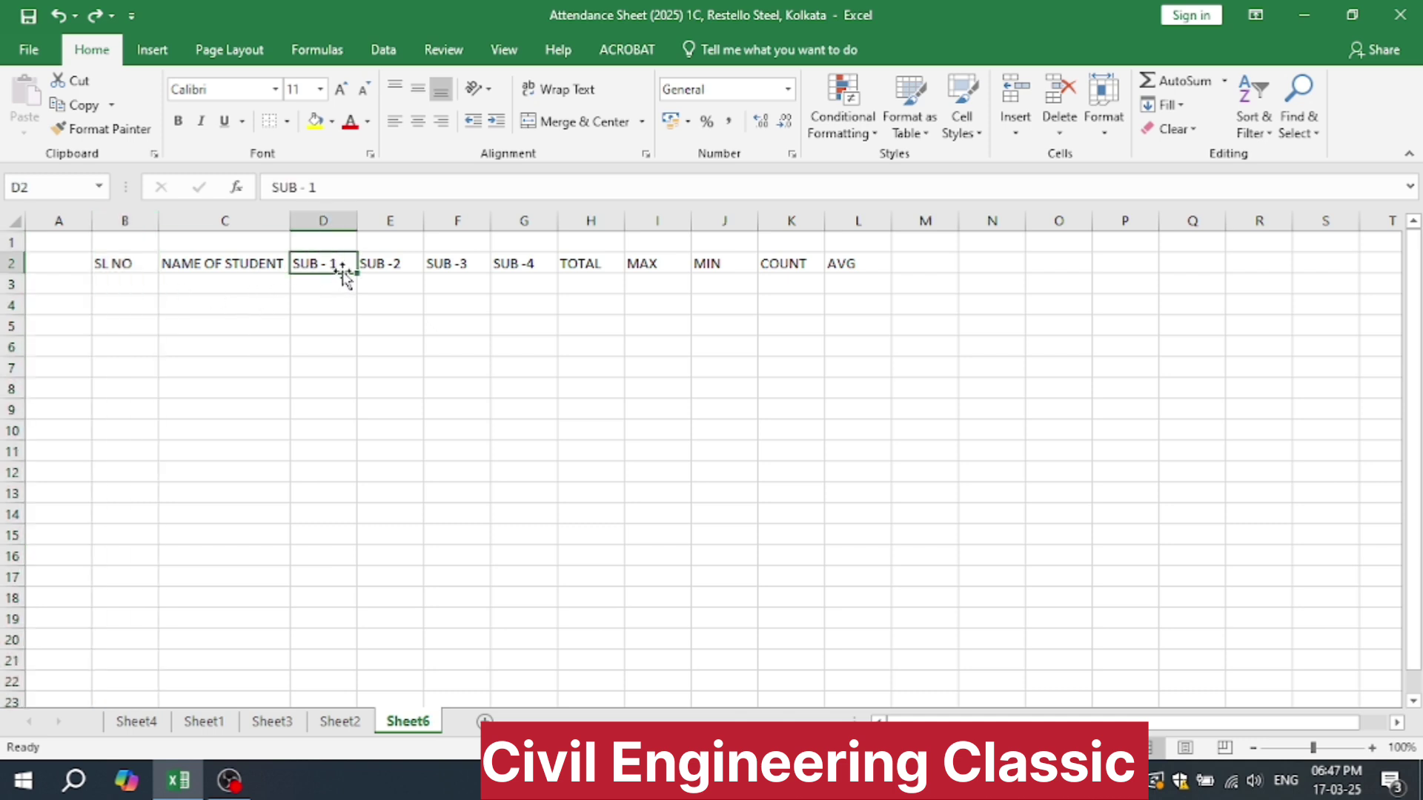
click(652, 389)
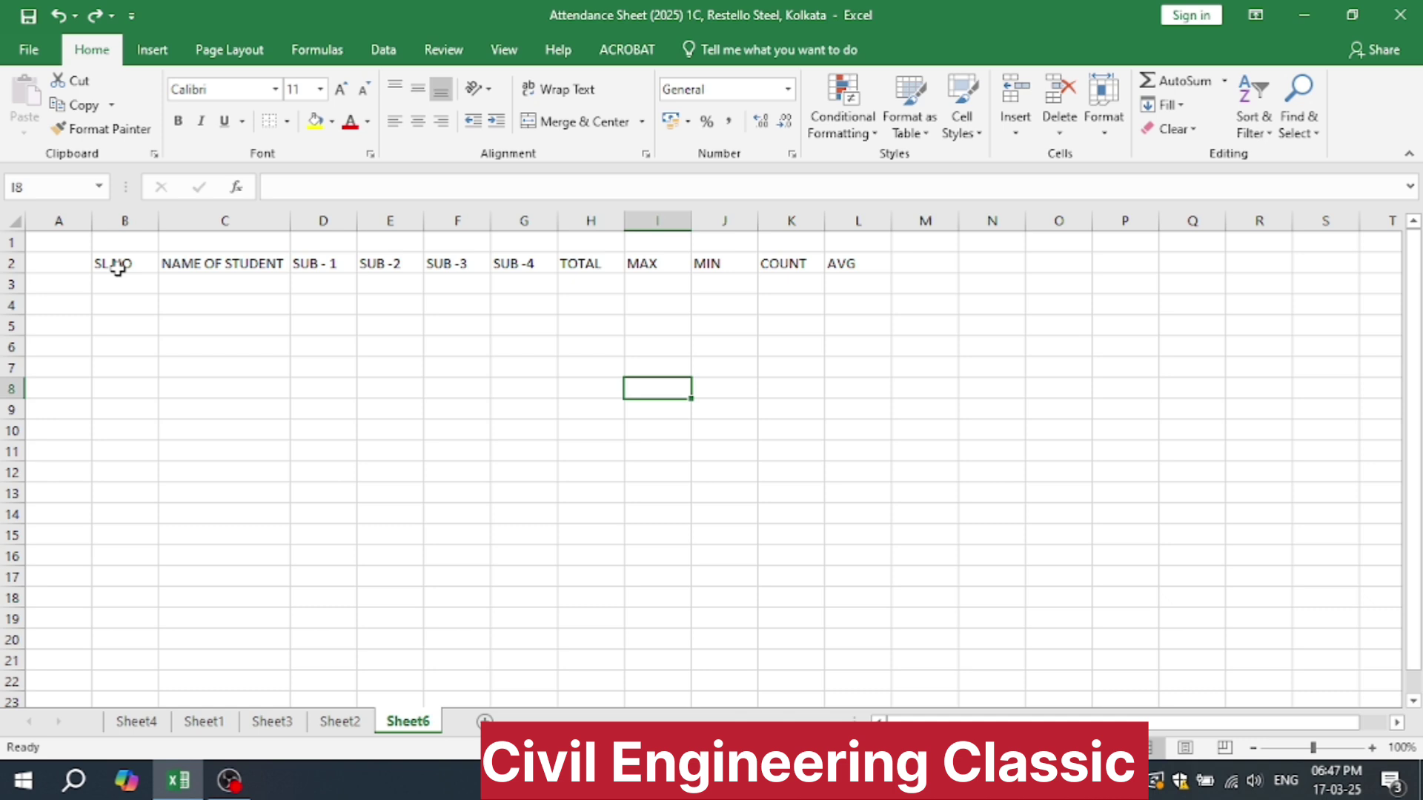
- Try selecting the whole sheet from an empty cell and only the header range B2:L2 from the SL NO cell
key(ctrl+a)
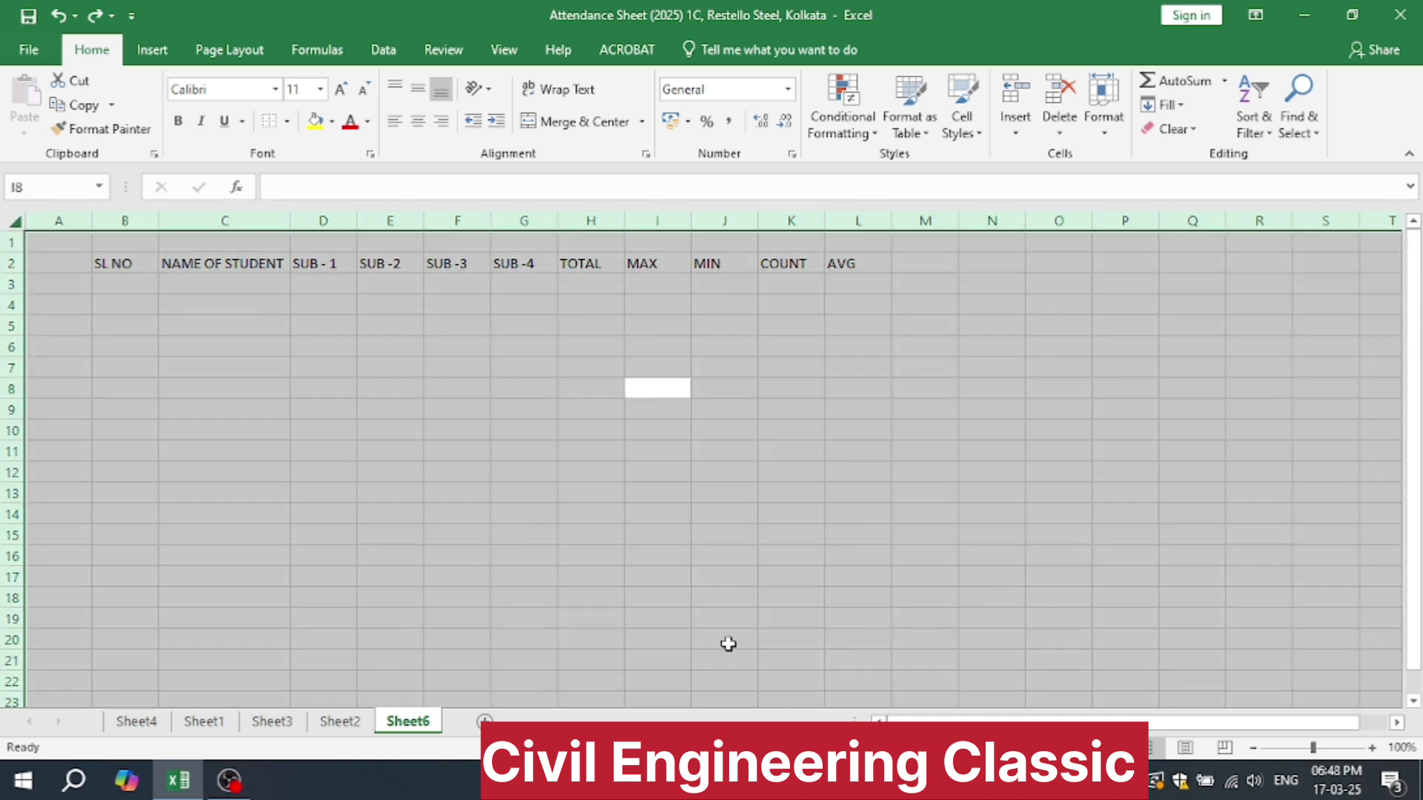
click(782, 472)
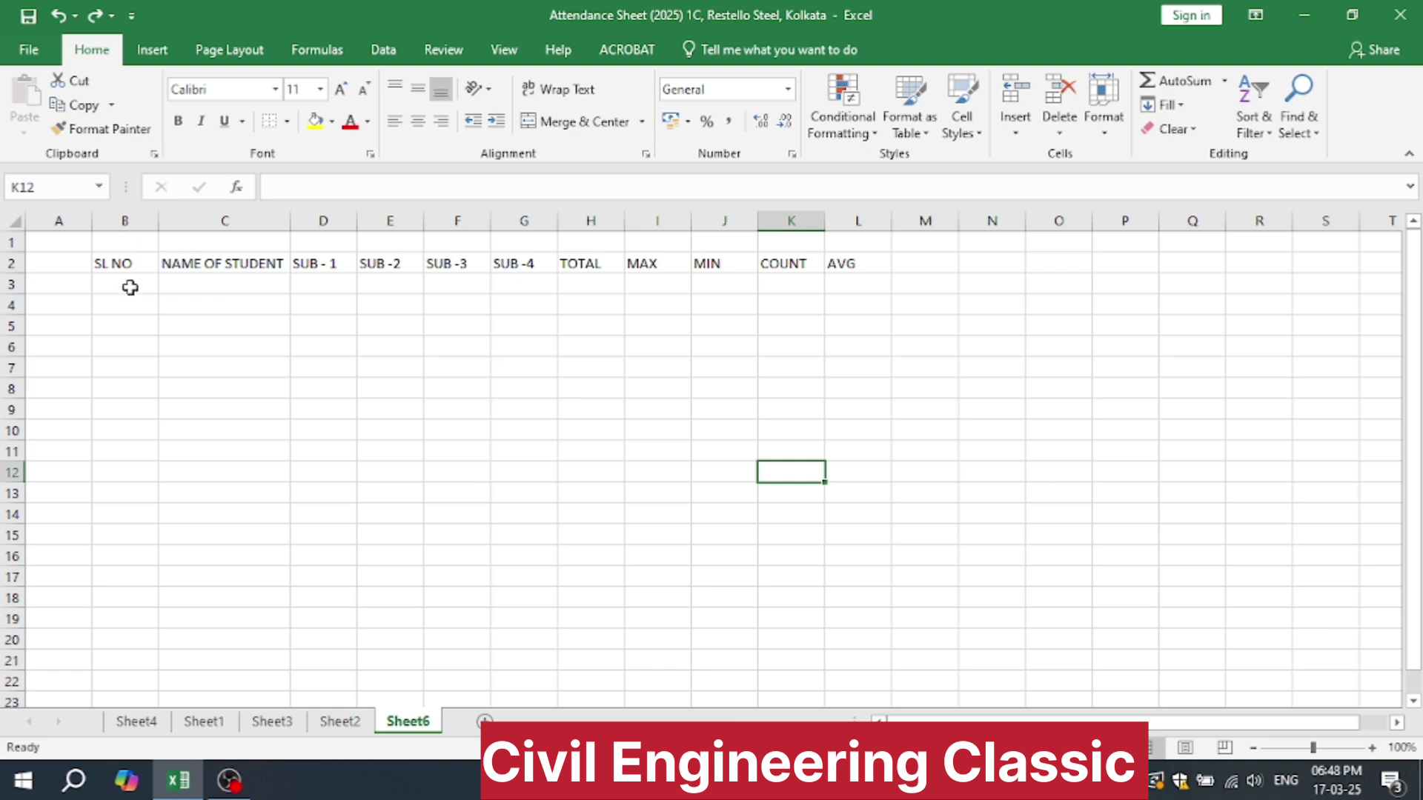
click(136, 265)
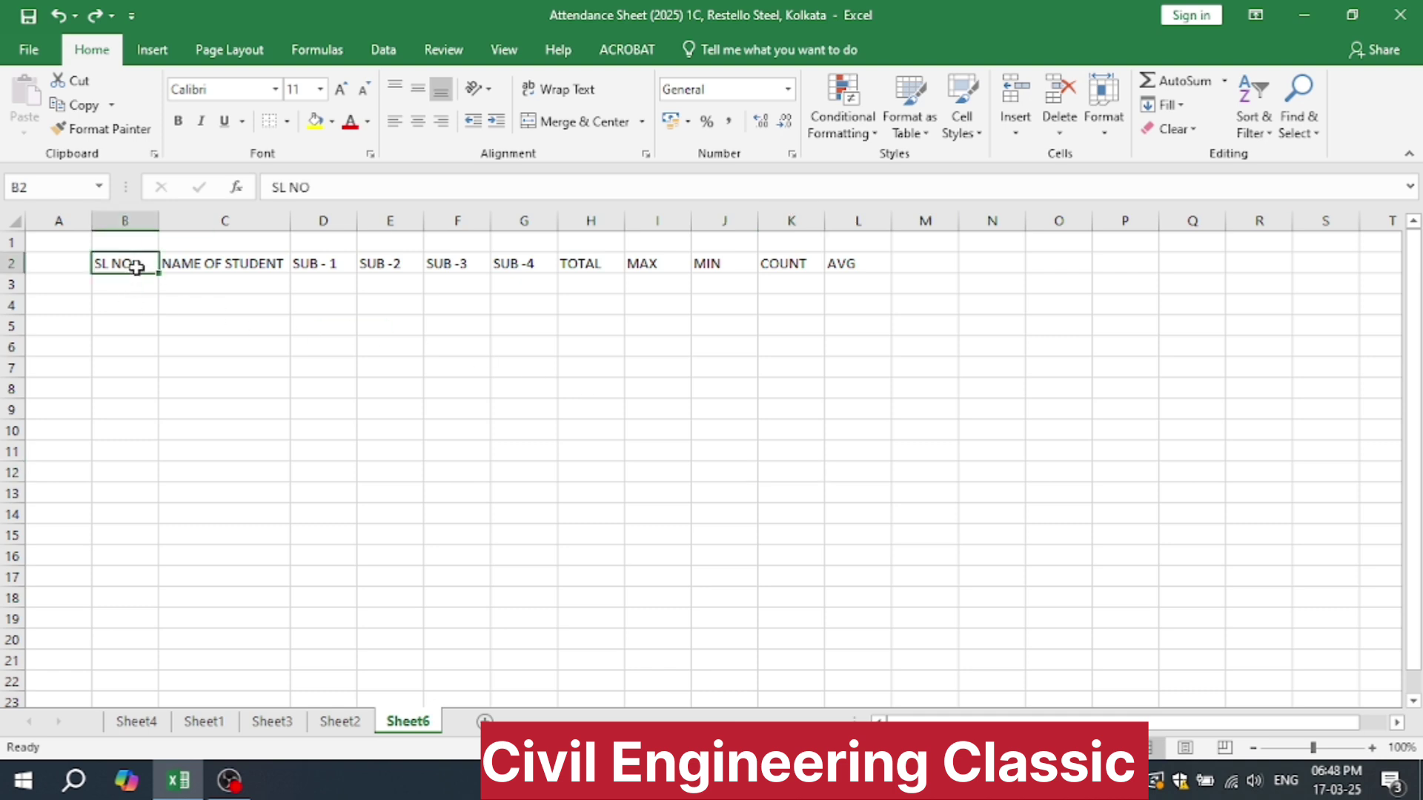
key(ctrl+a)
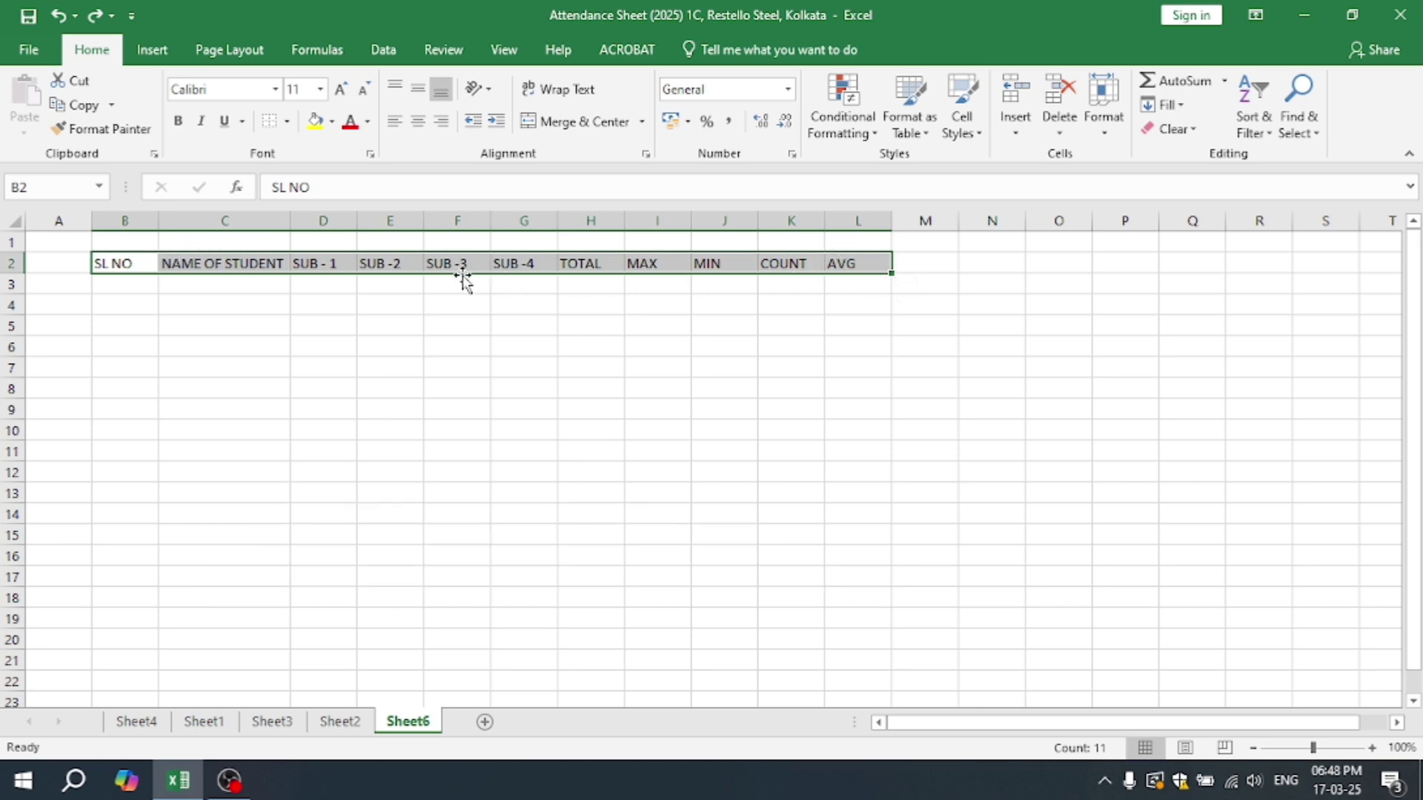
click(797, 416)
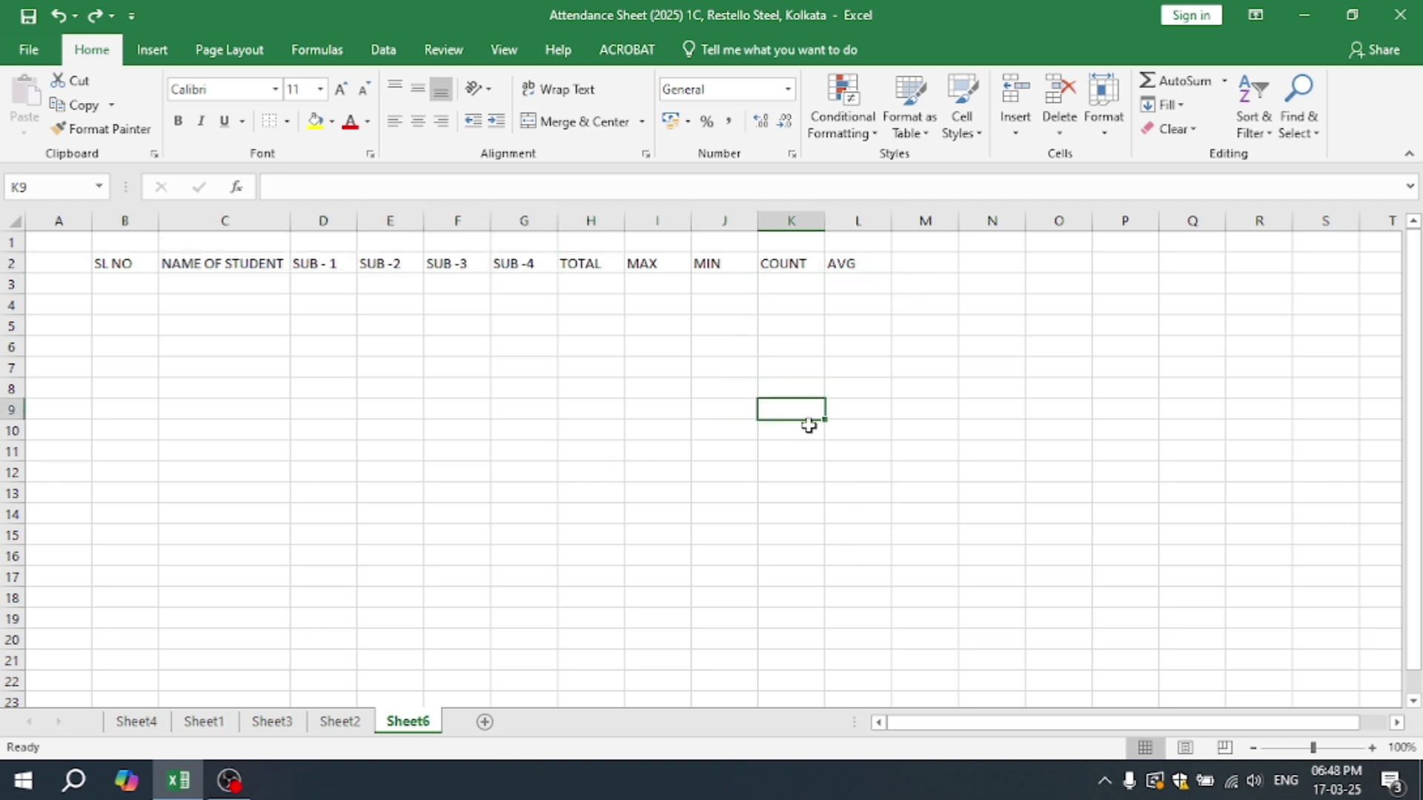
key(ctrl+a)
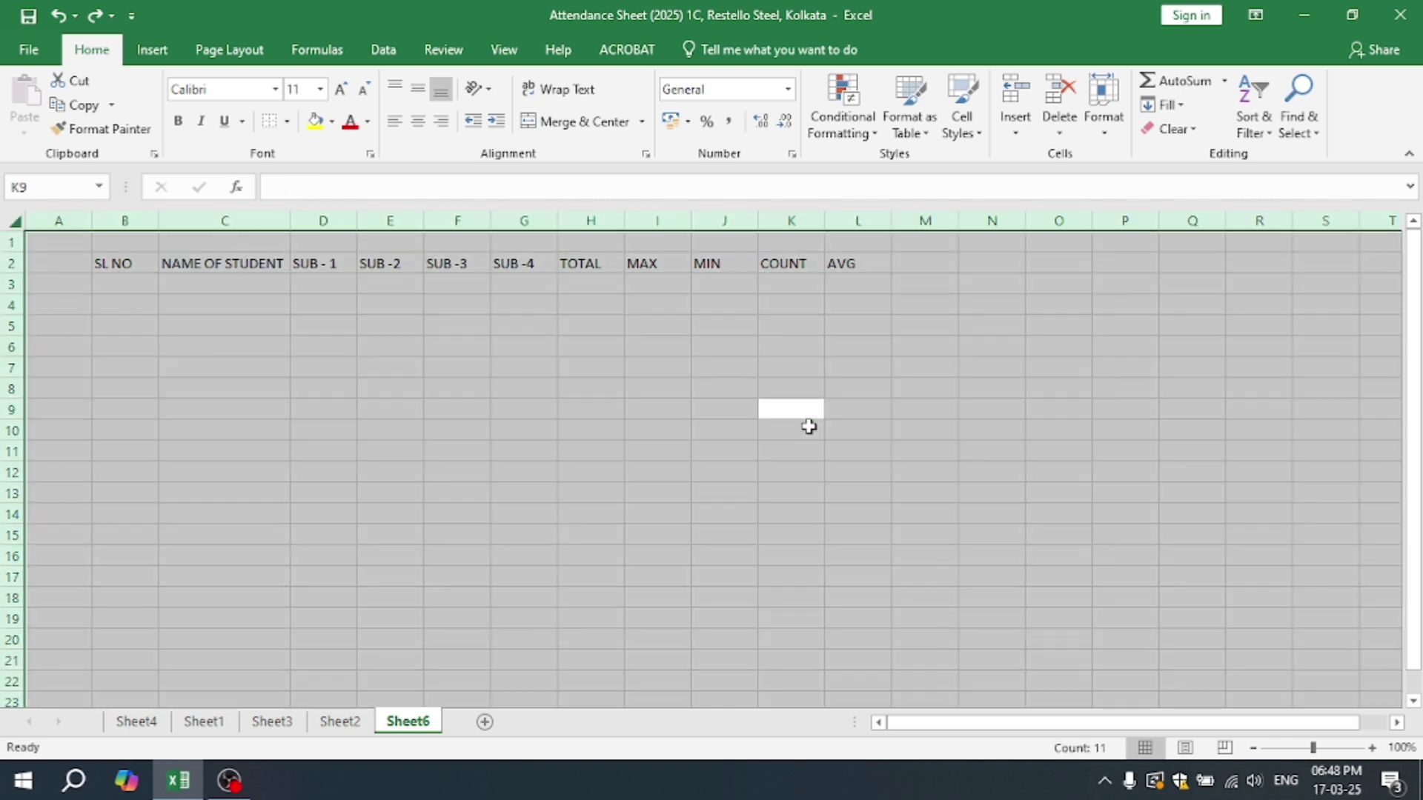
click(783, 457)
drag(111, 263, 864, 272)
click(799, 387)
- Try AutoFit Column Width on the header range B2:L2, and undo the width change
click(110, 265)
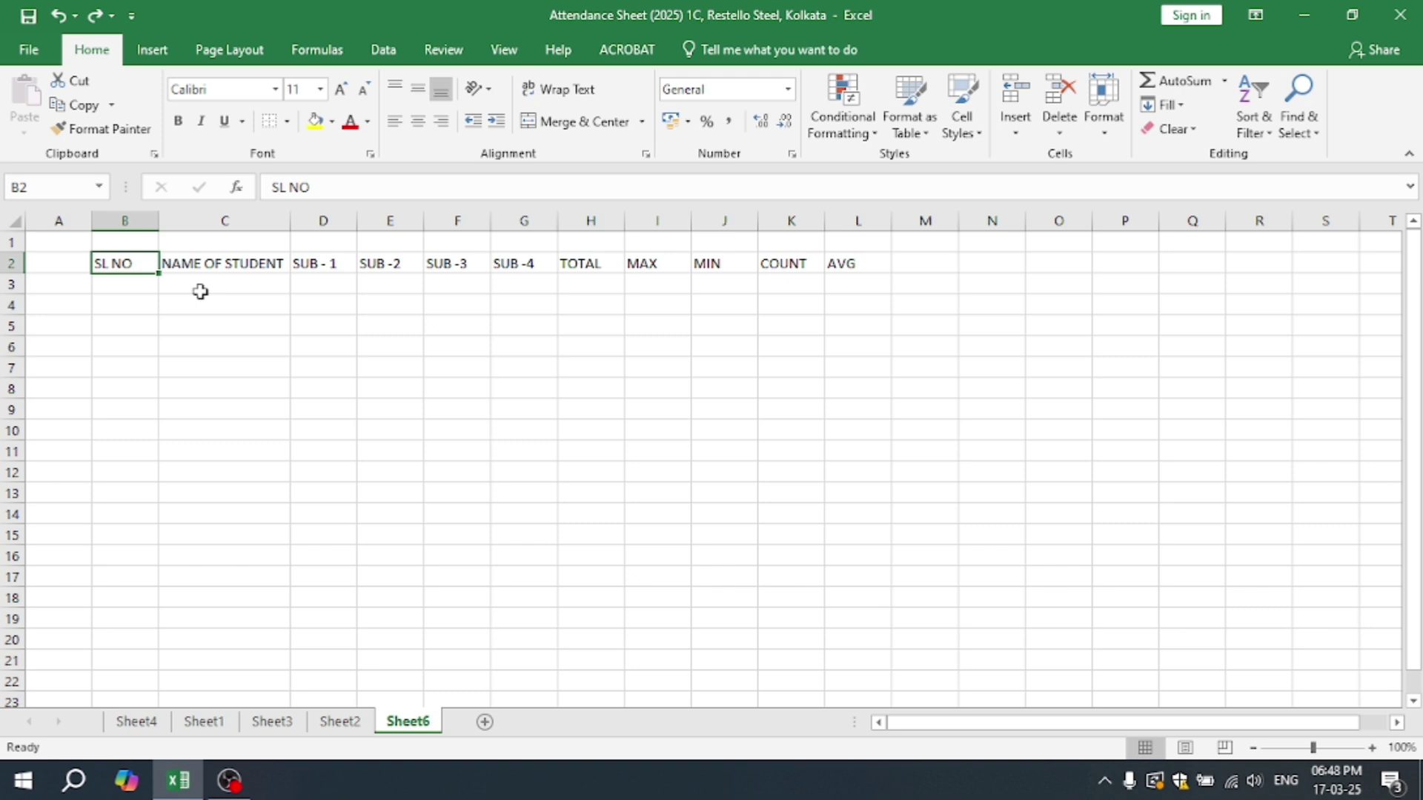
key(ctrl+shift+Right)
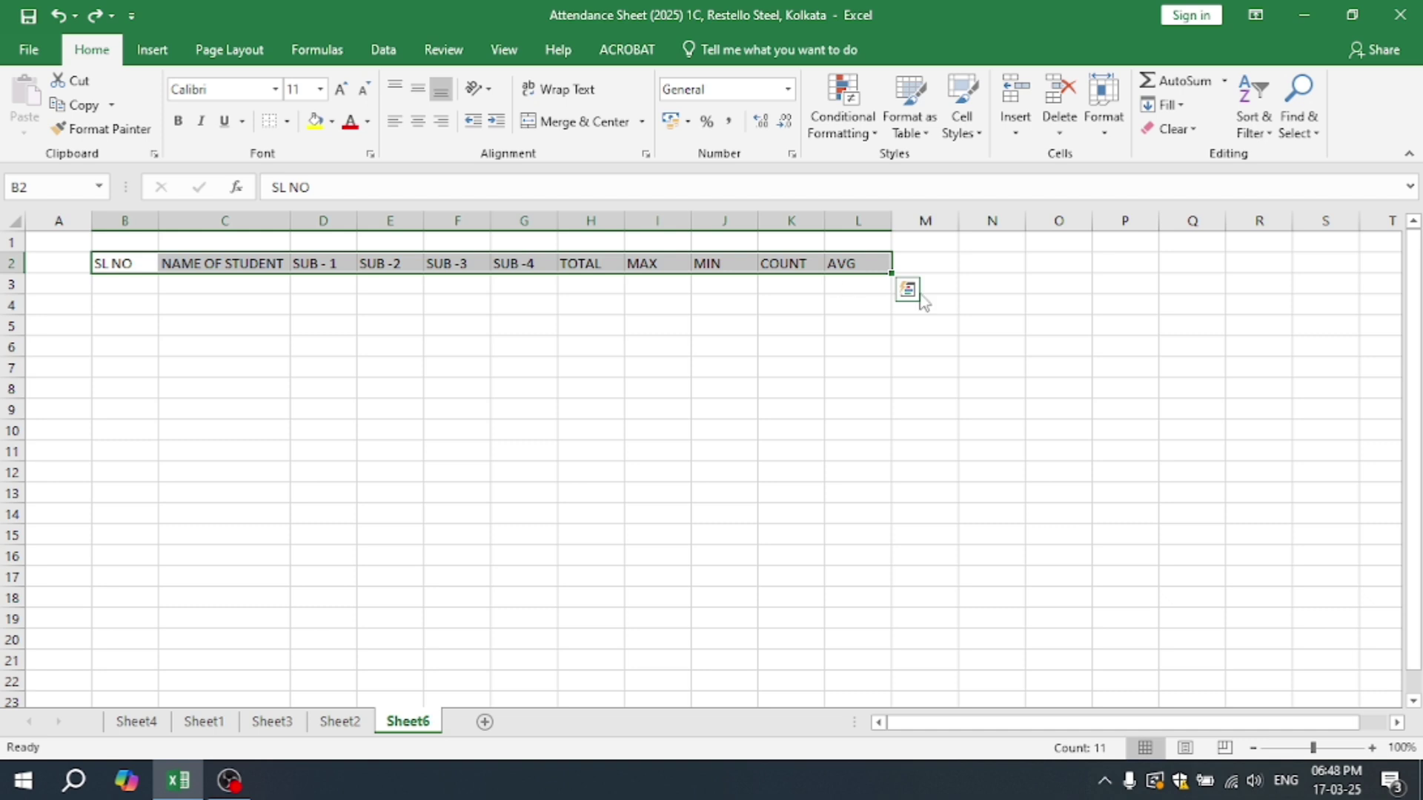
click(1109, 134)
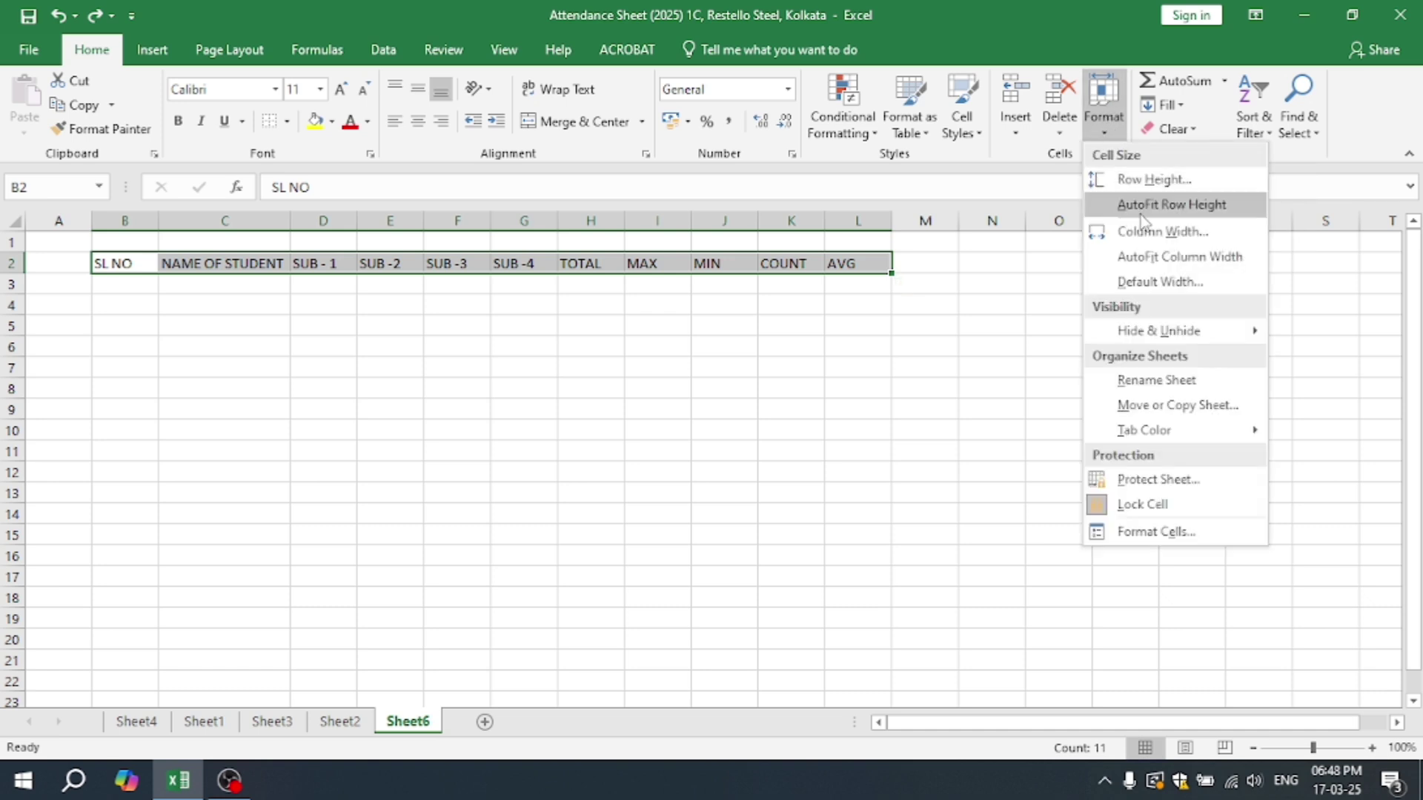
click(1192, 258)
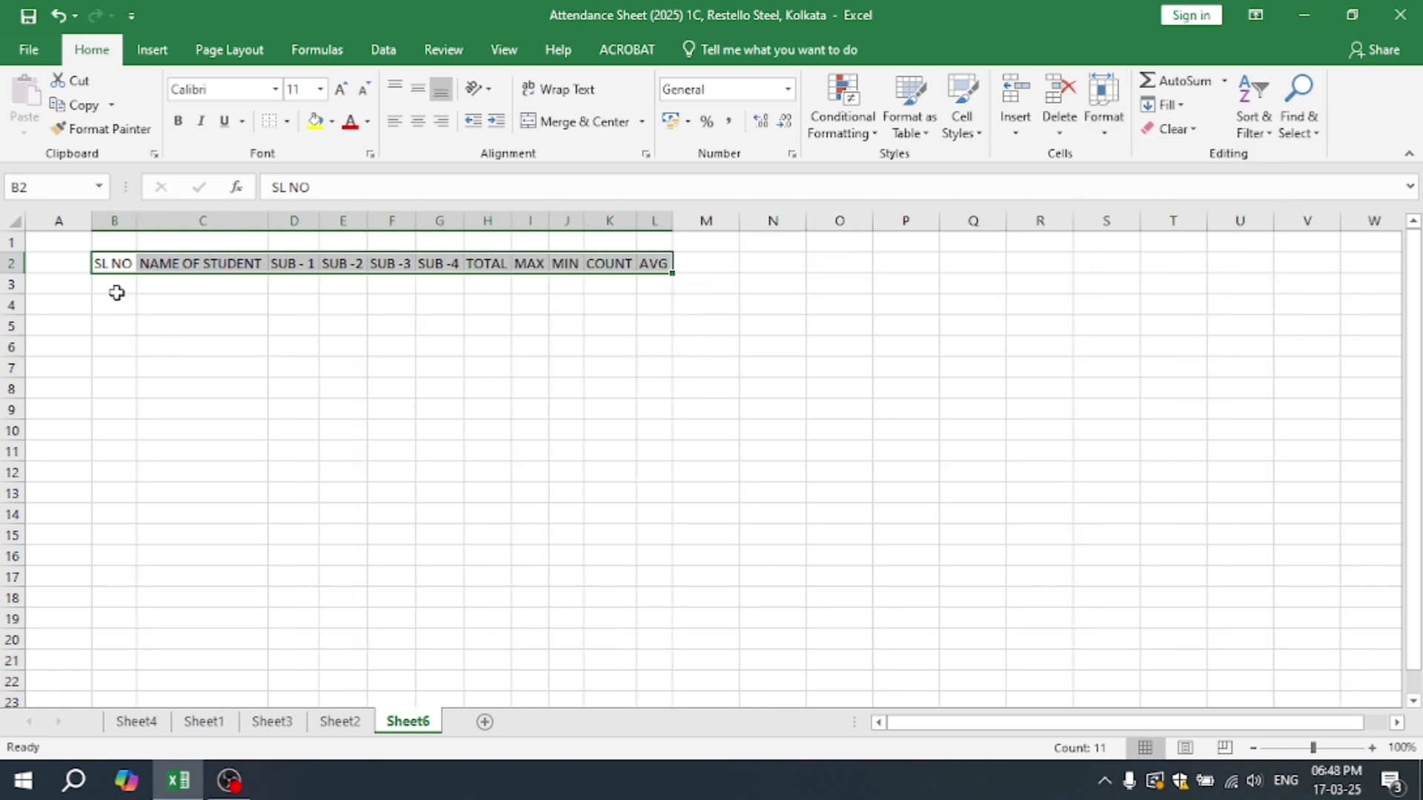
click(853, 346)
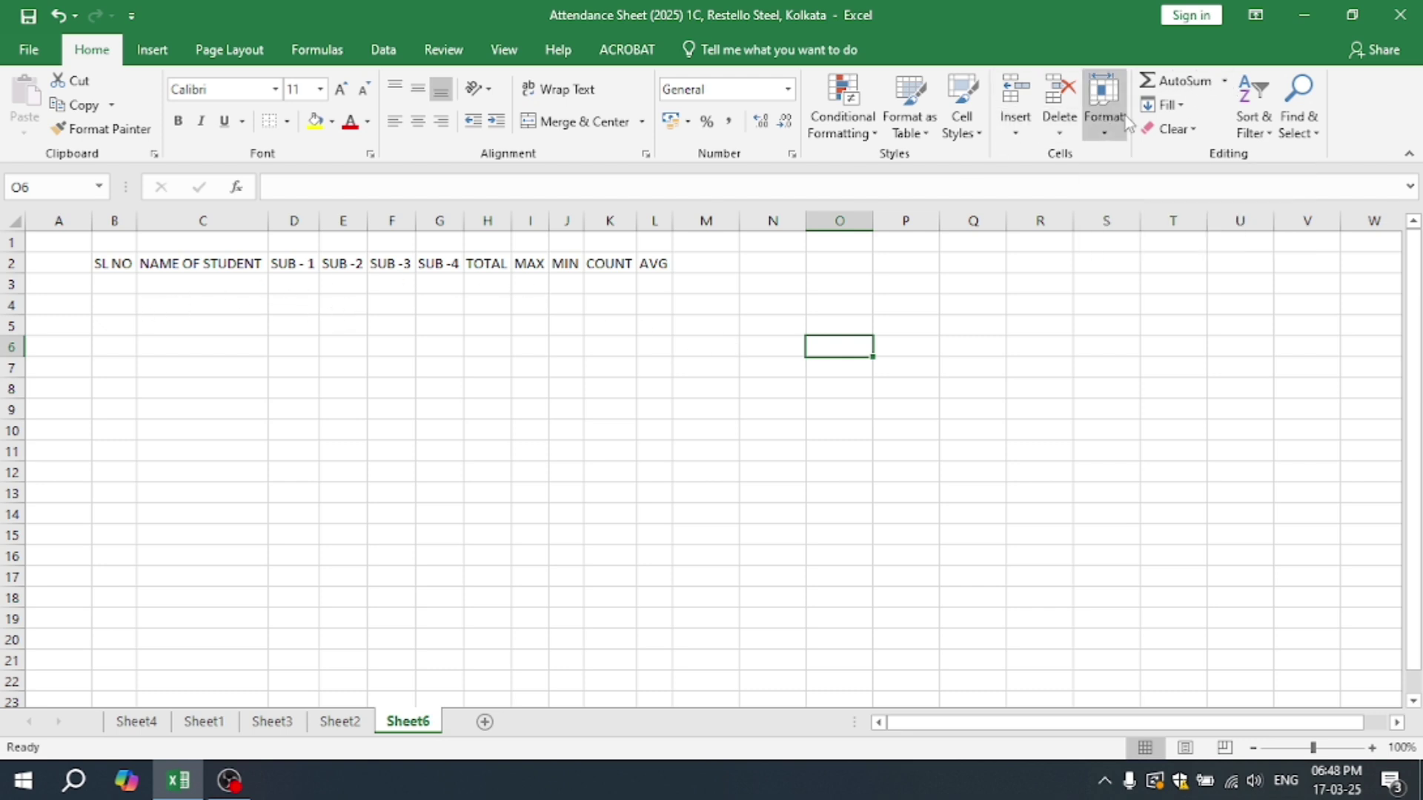
key(ctrl+z)
click(727, 409)
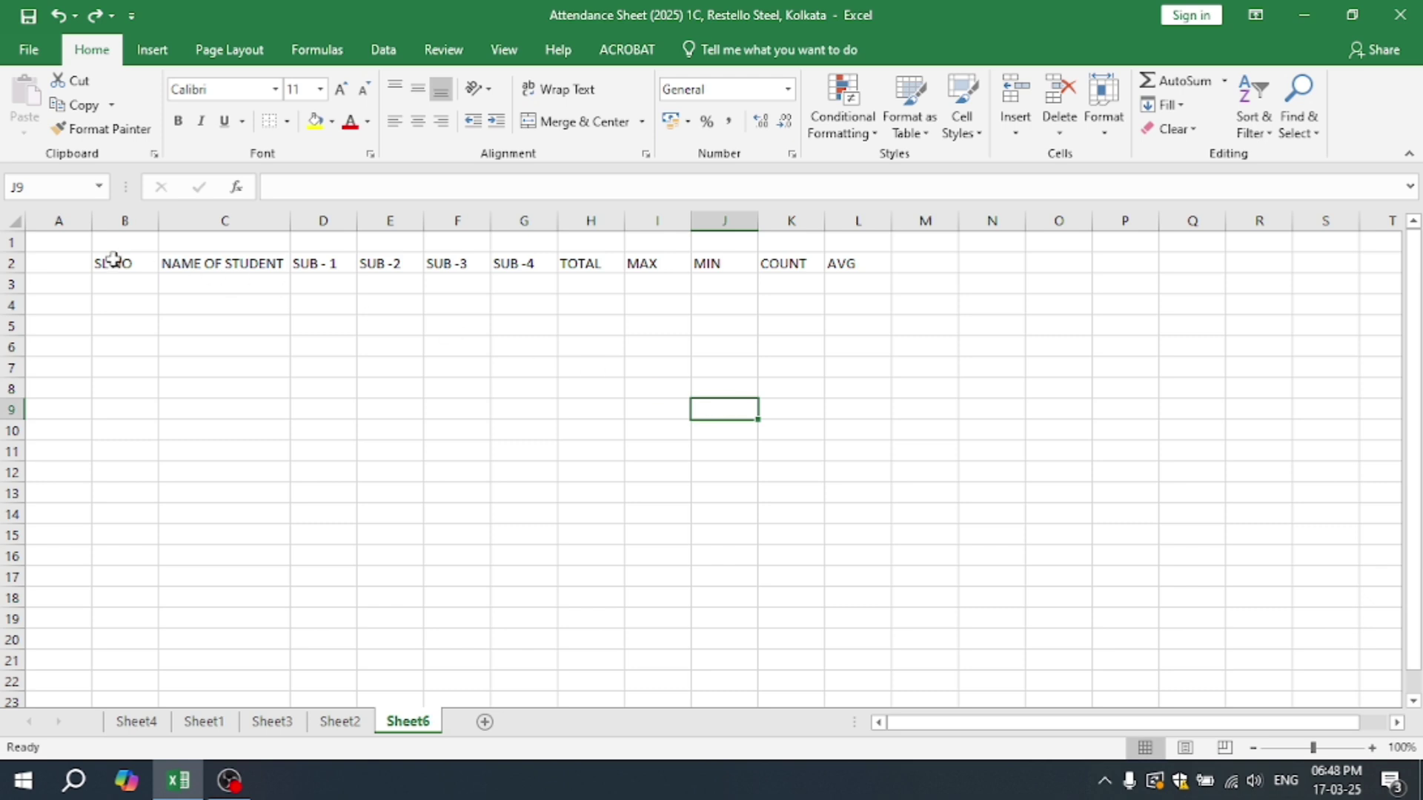
- Autofit the widths of columns B to L to the header texts in B2:L2
drag(112, 262, 850, 263)
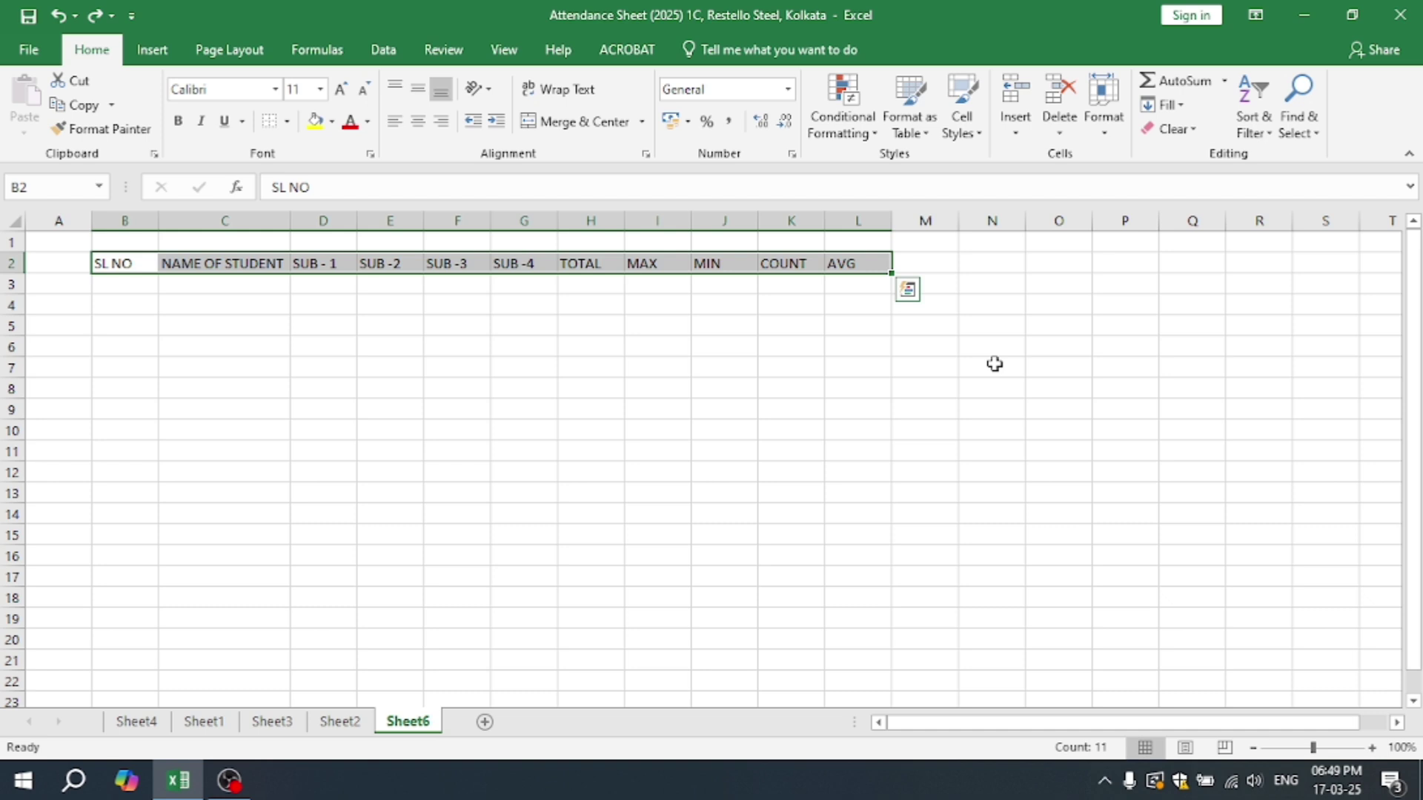
key(alt)
key(h)
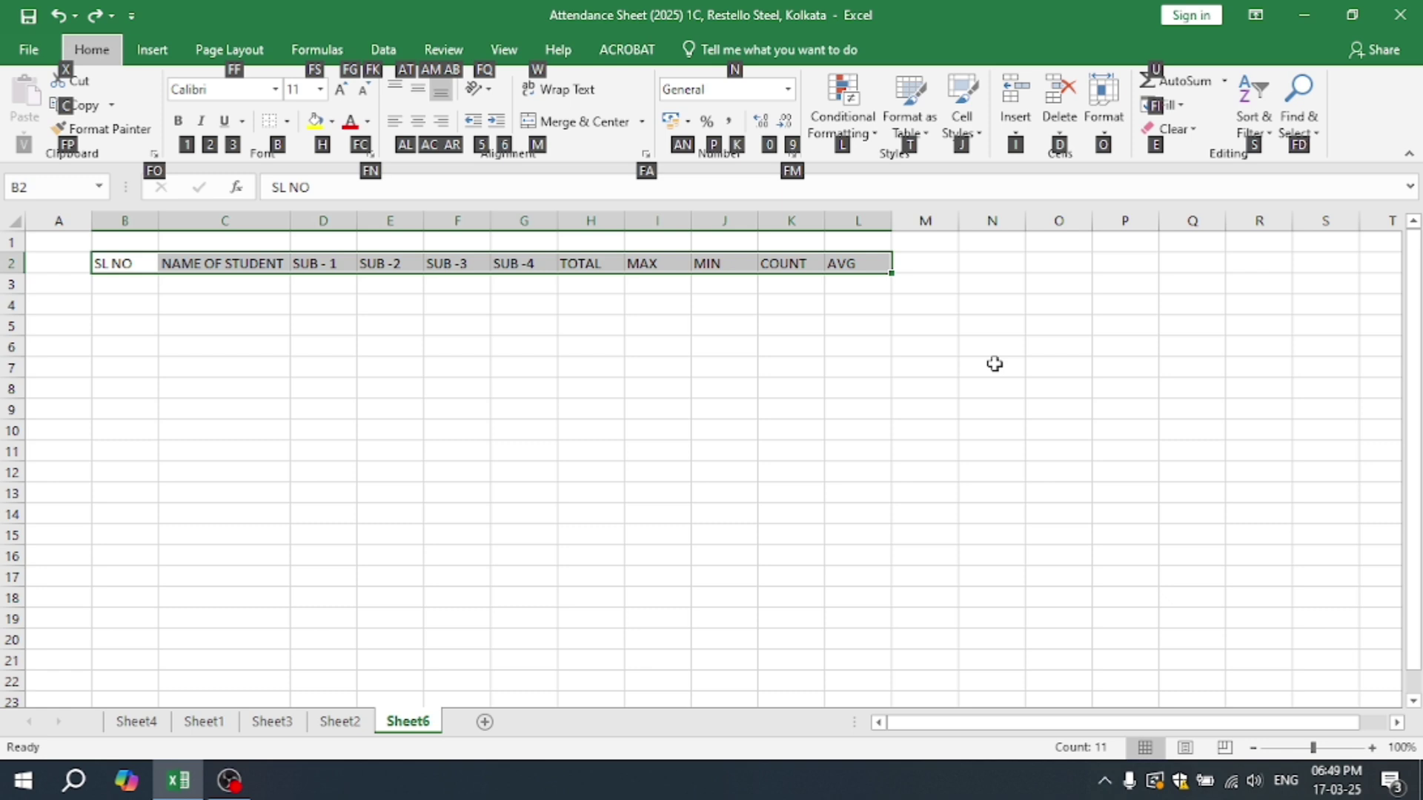
key(o)
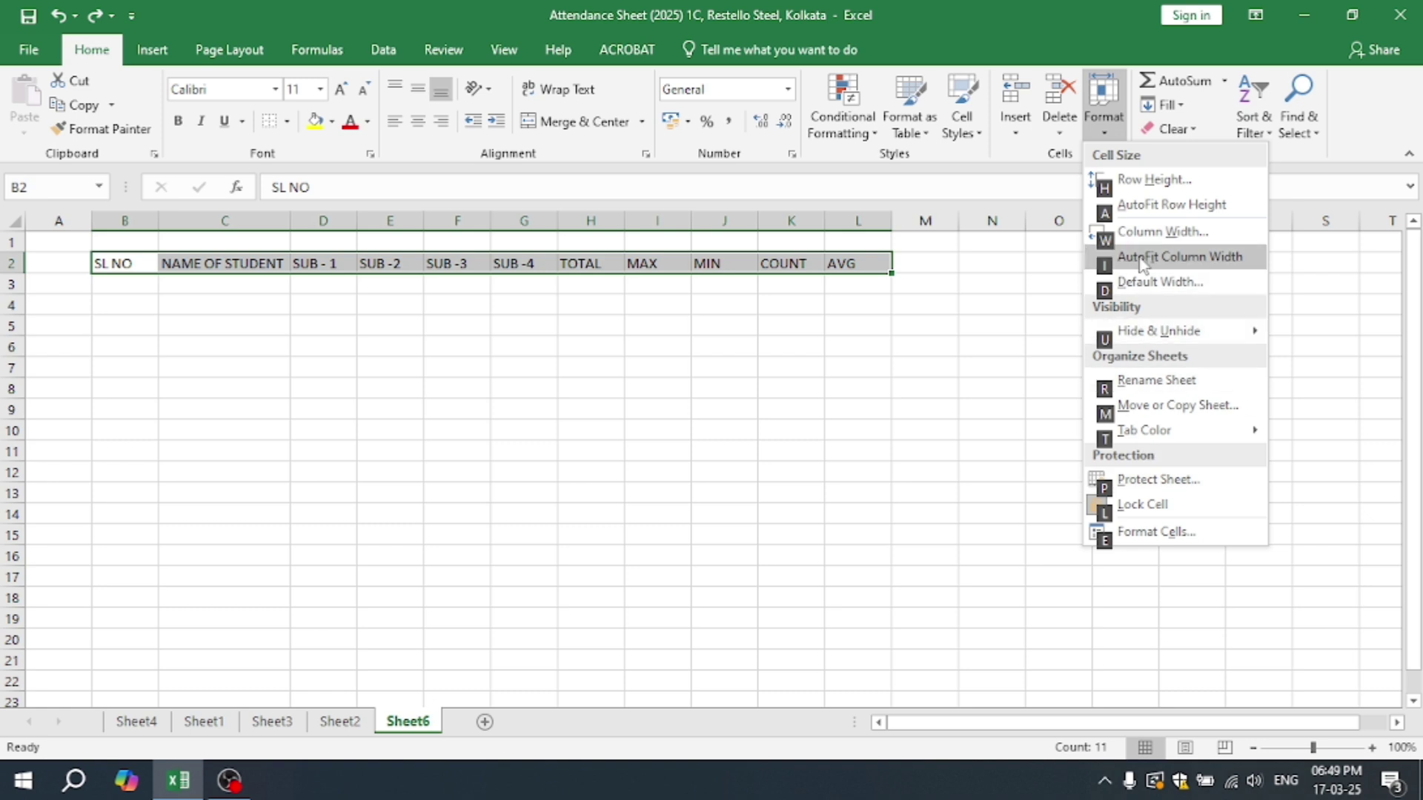
key(i)
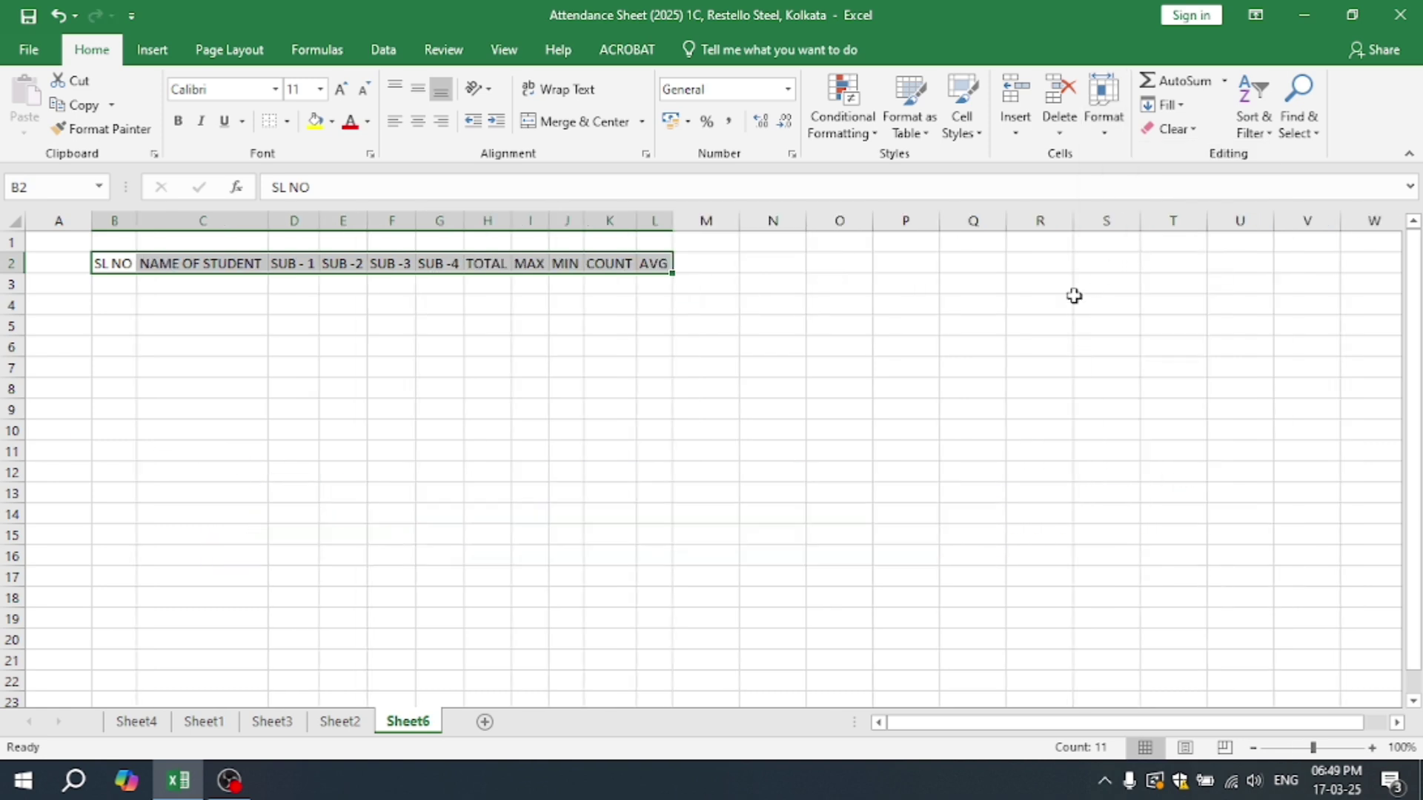
click(811, 347)
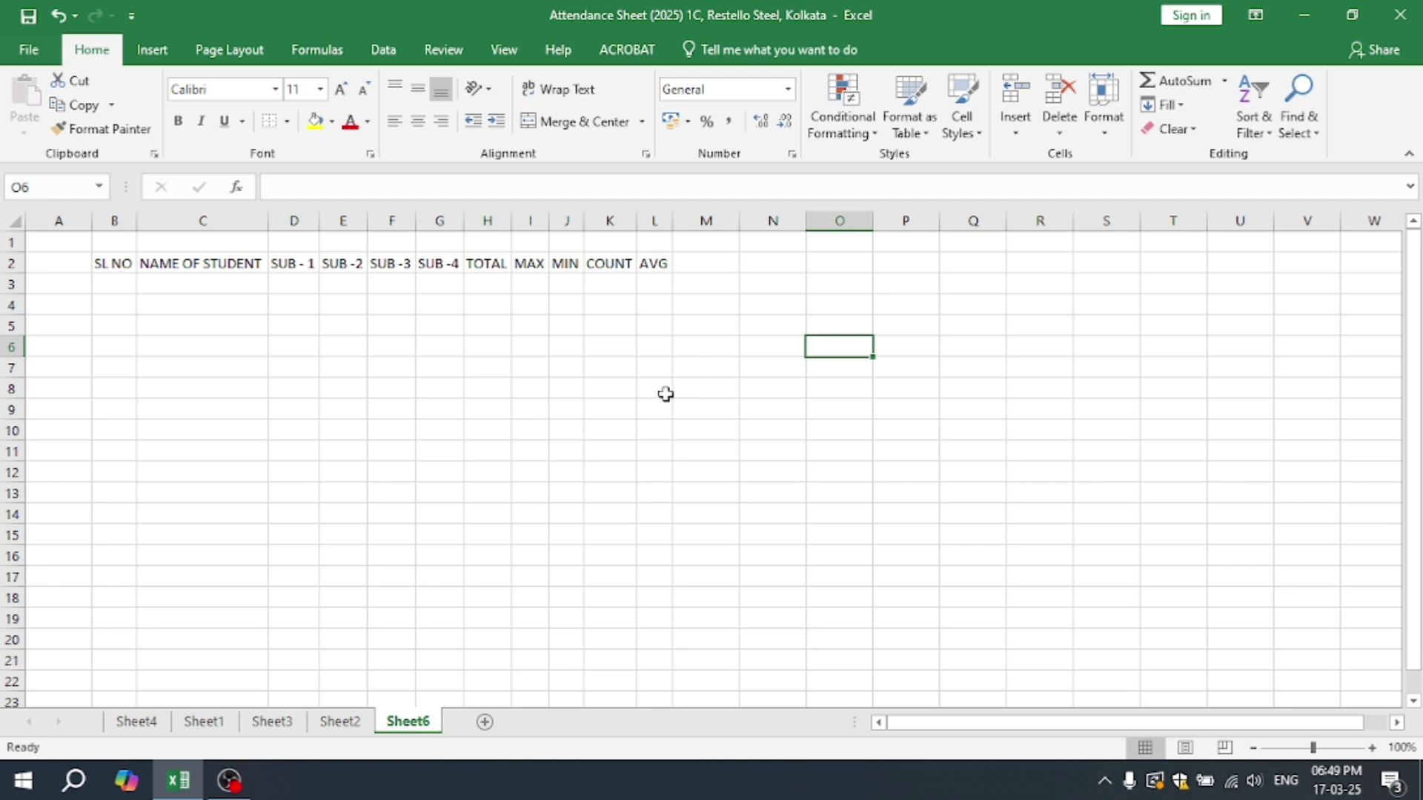
- Enter the first serial number, 01, in cell B3 under SL NO
click(113, 286)
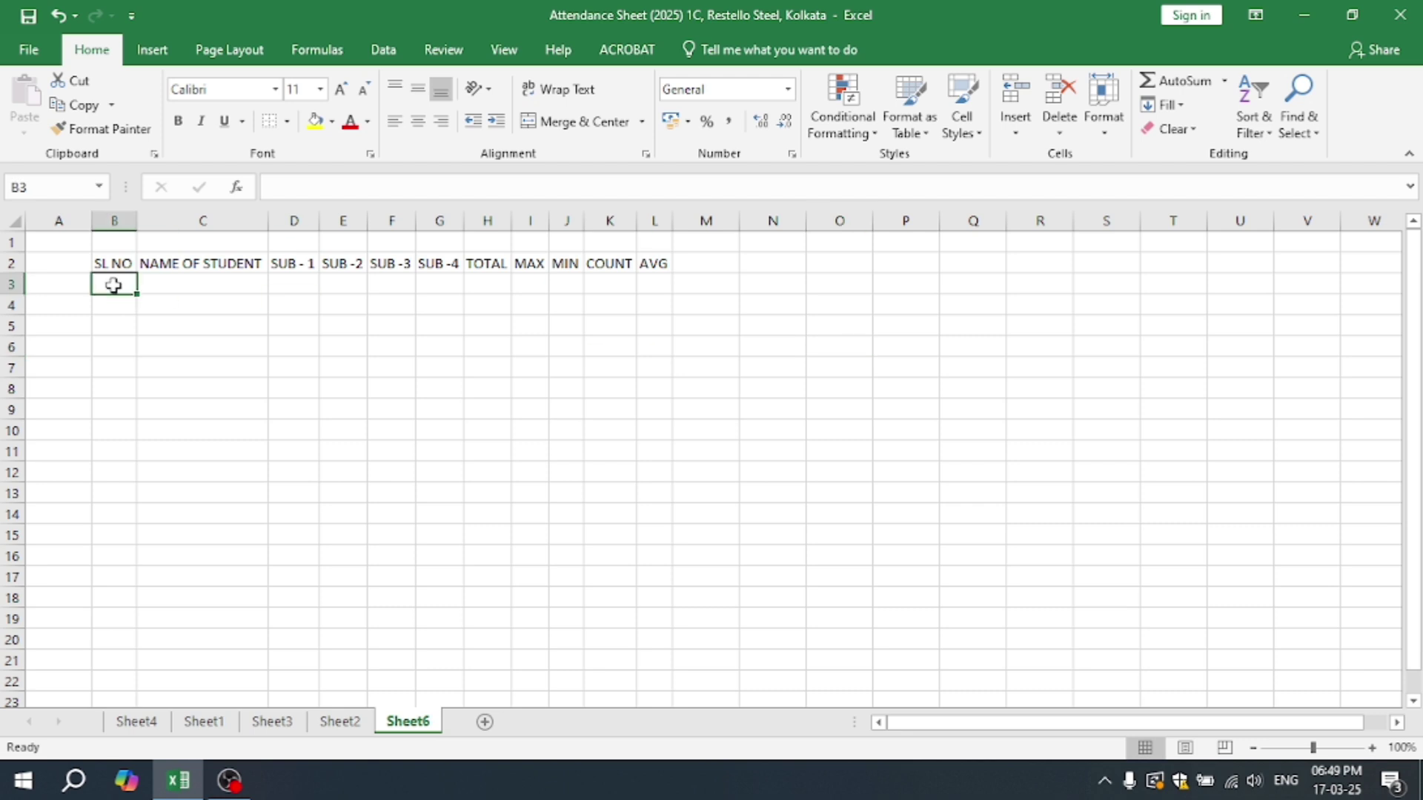
text(01)
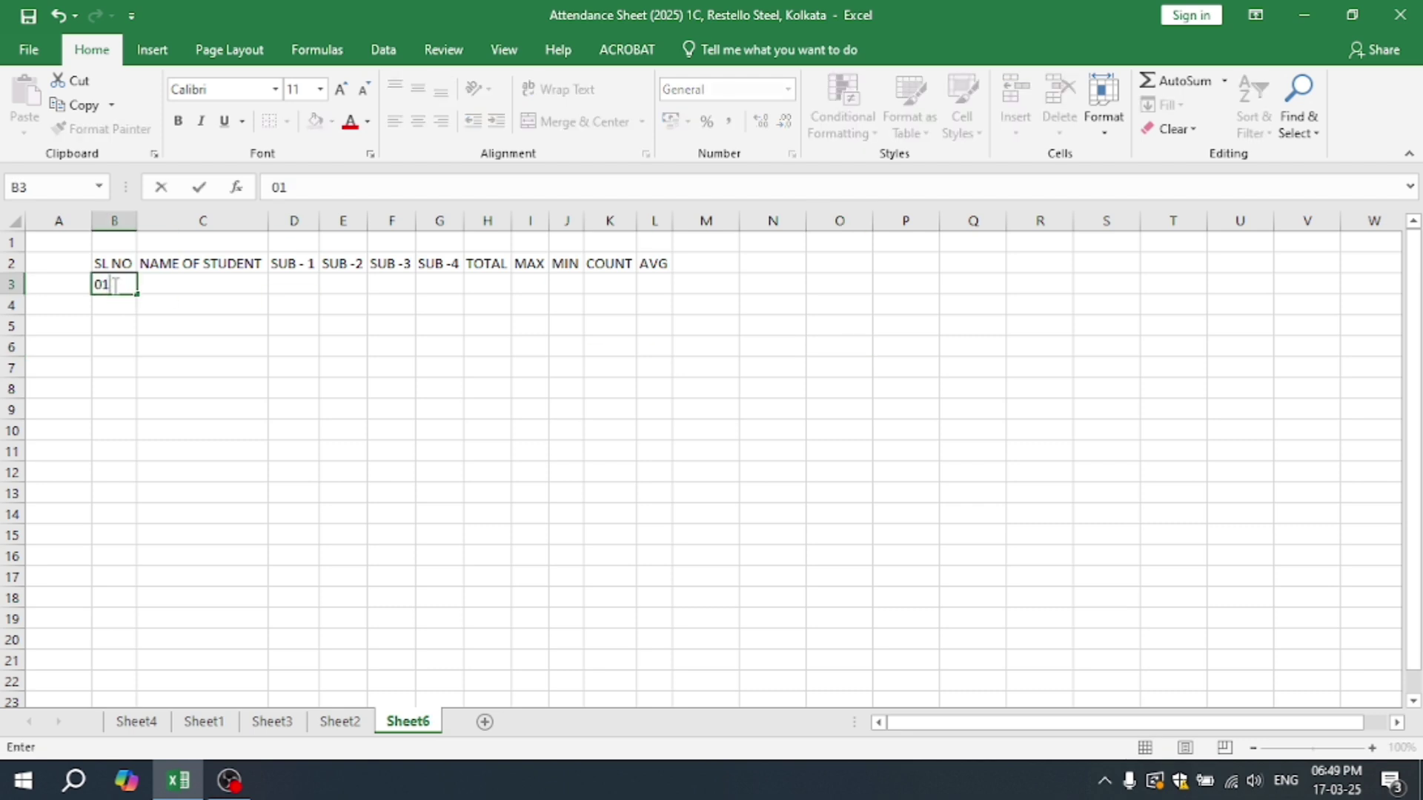
click(191, 379)
- Try filling the serial number from B3 alone down to B17, and undo that fill
click(126, 292)
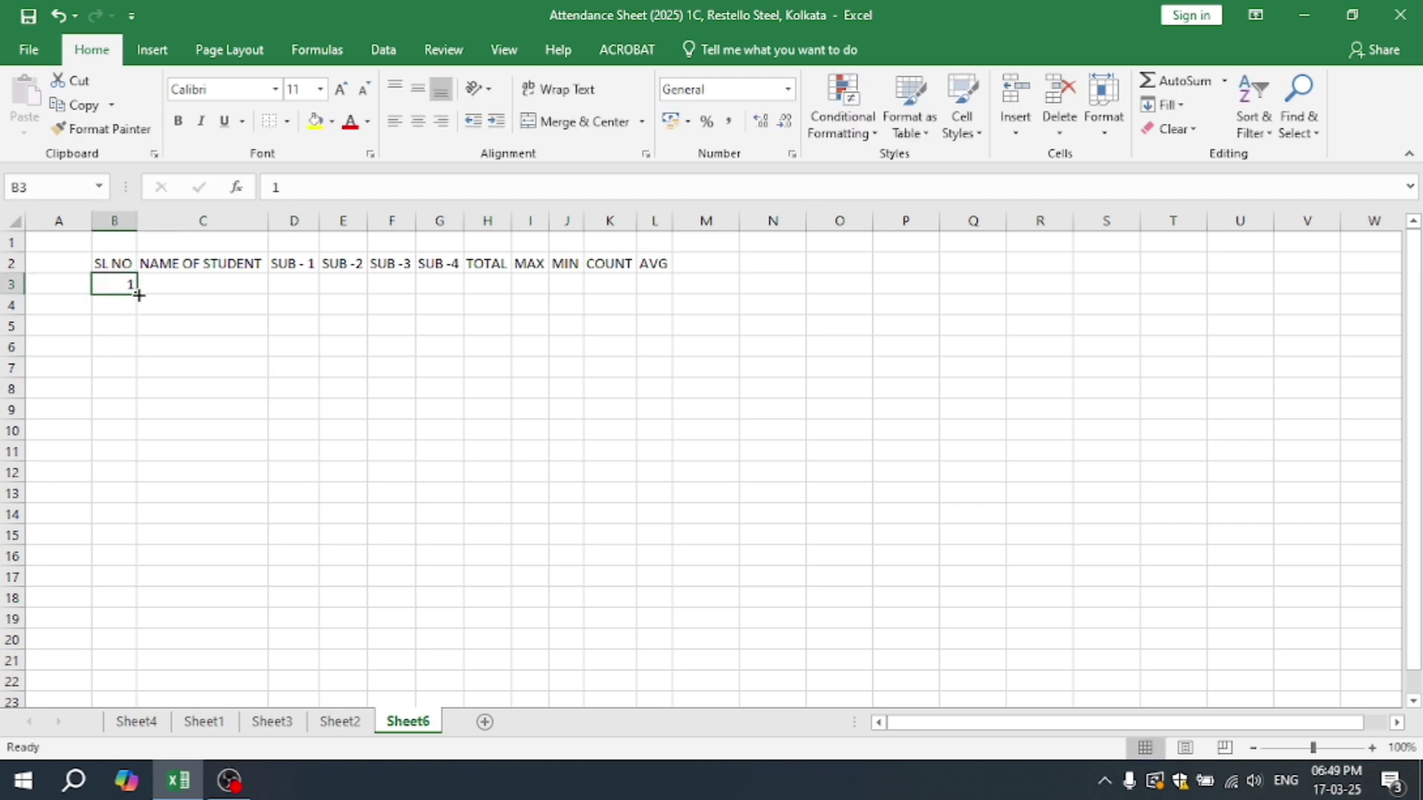
drag(139, 295, 125, 583)
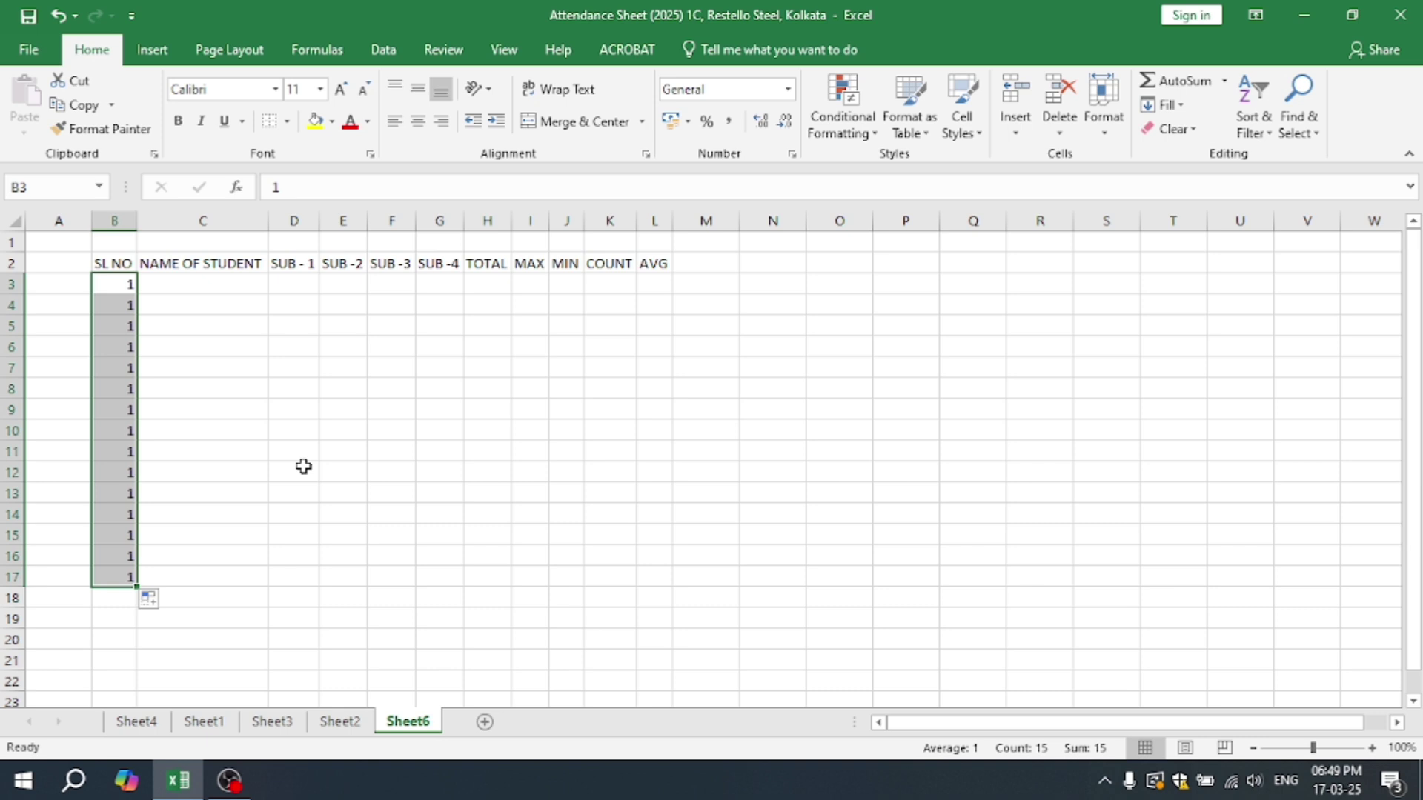
key(ctrl+z)
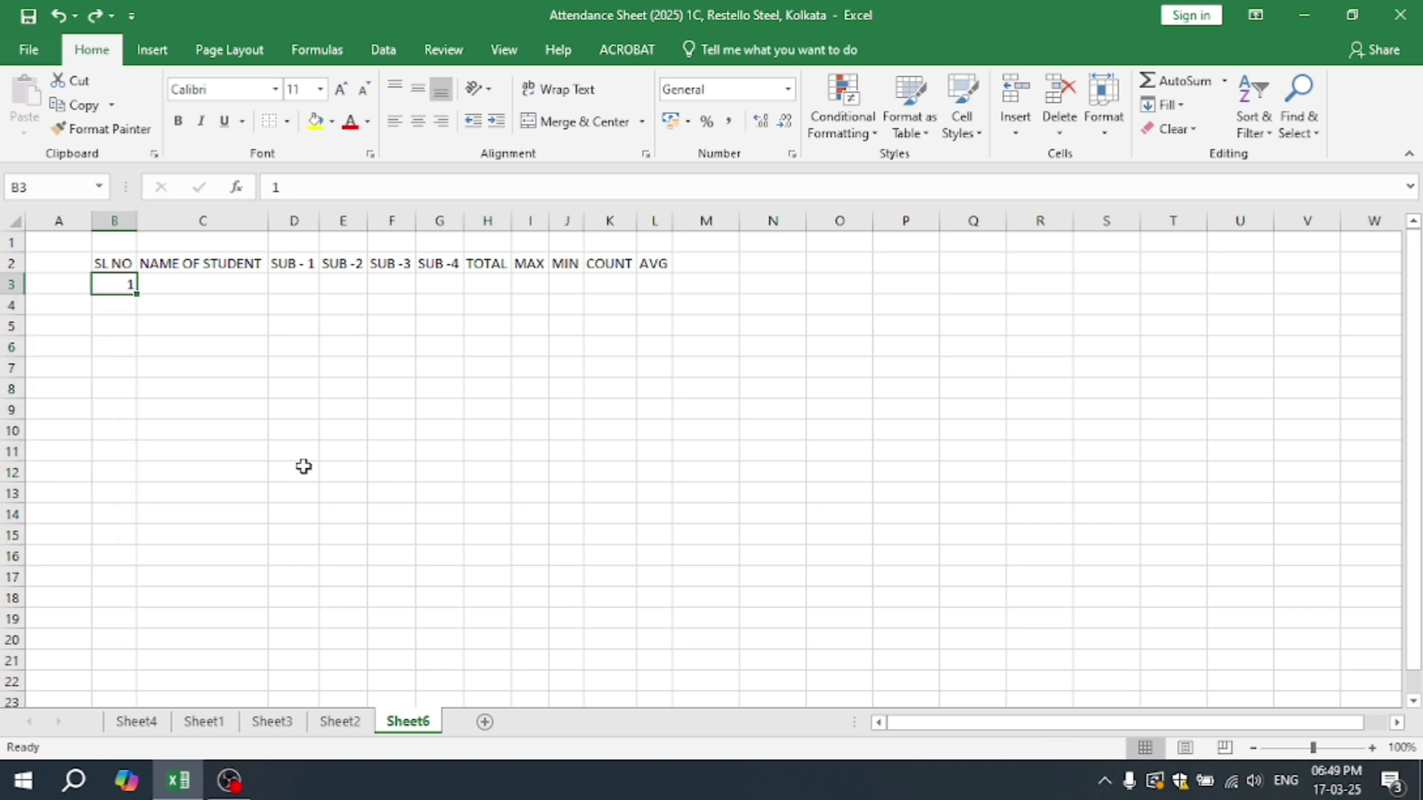
- Enter the second serial number, 2, in cell B4
click(121, 305)
text(2)
click(250, 384)
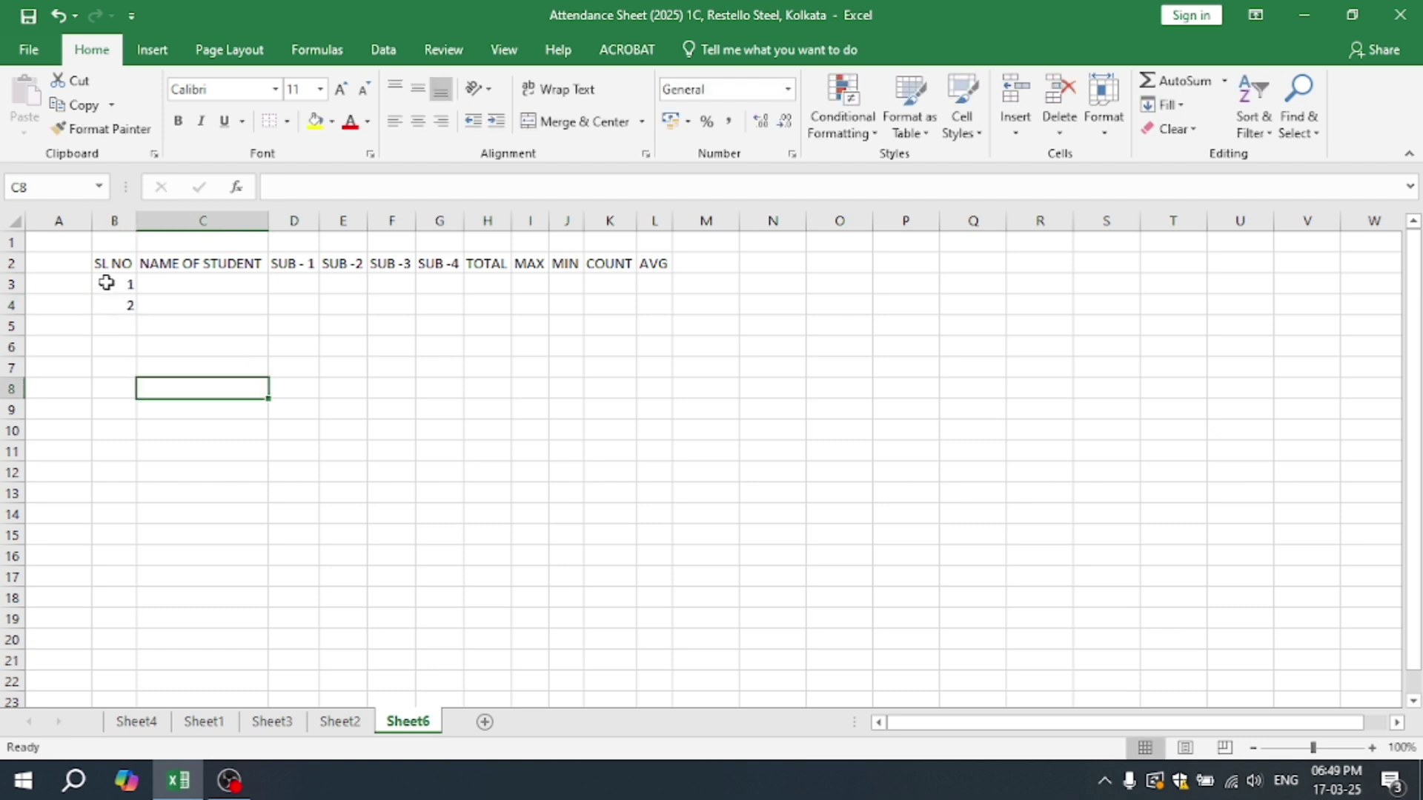
- Extend the series from B3:B4 down to B18 with the fill handle, and undo that fill
drag(104, 279, 106, 297)
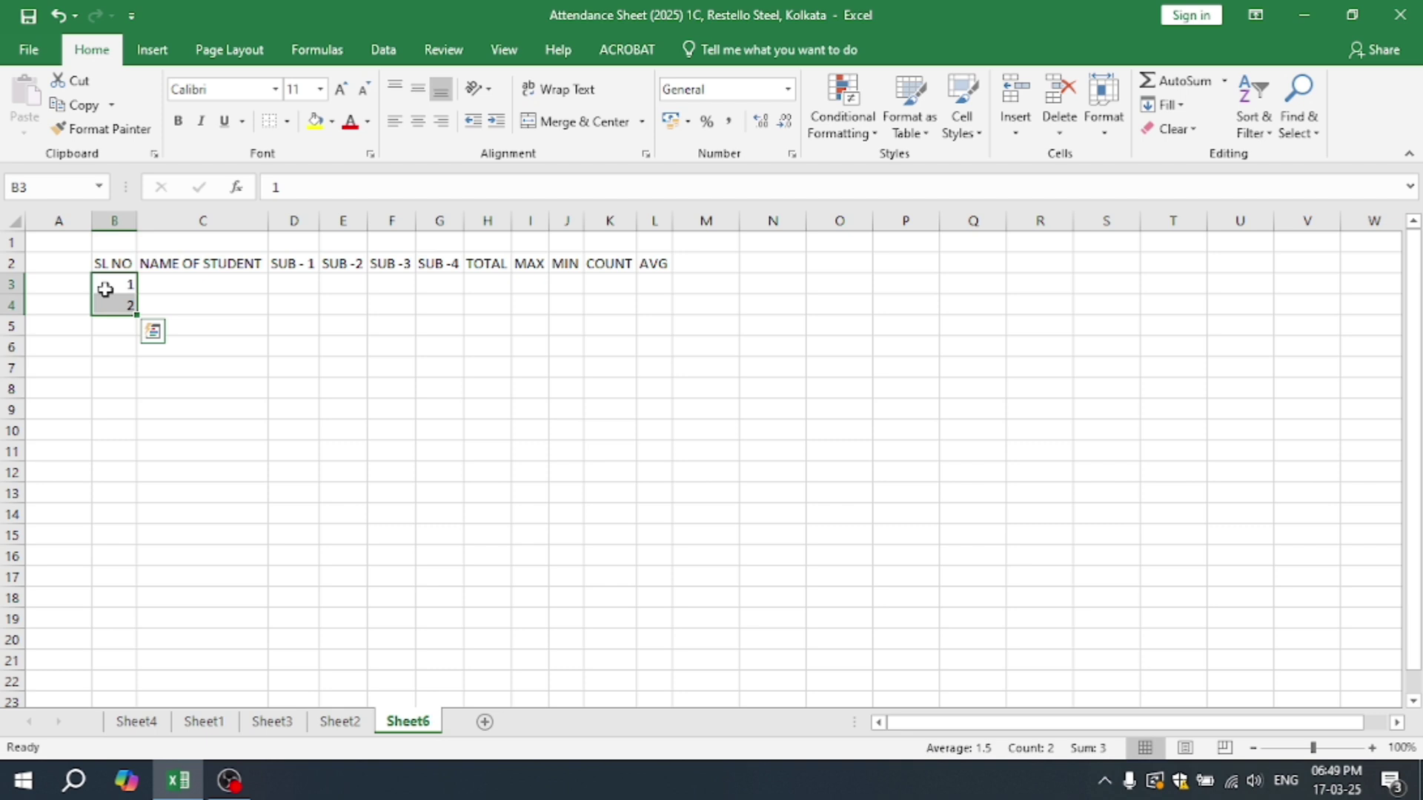
drag(137, 316, 166, 613)
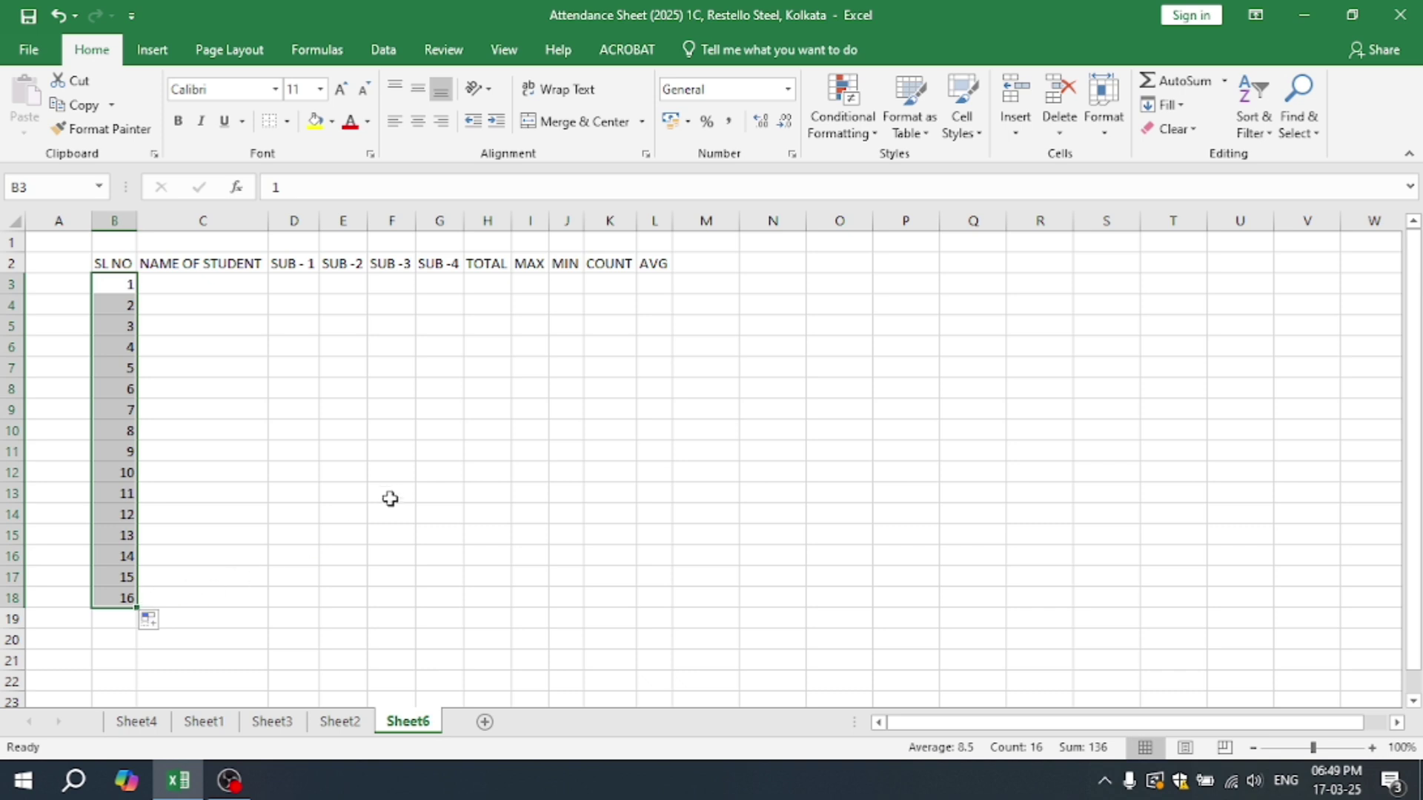
key(ctrl+z)
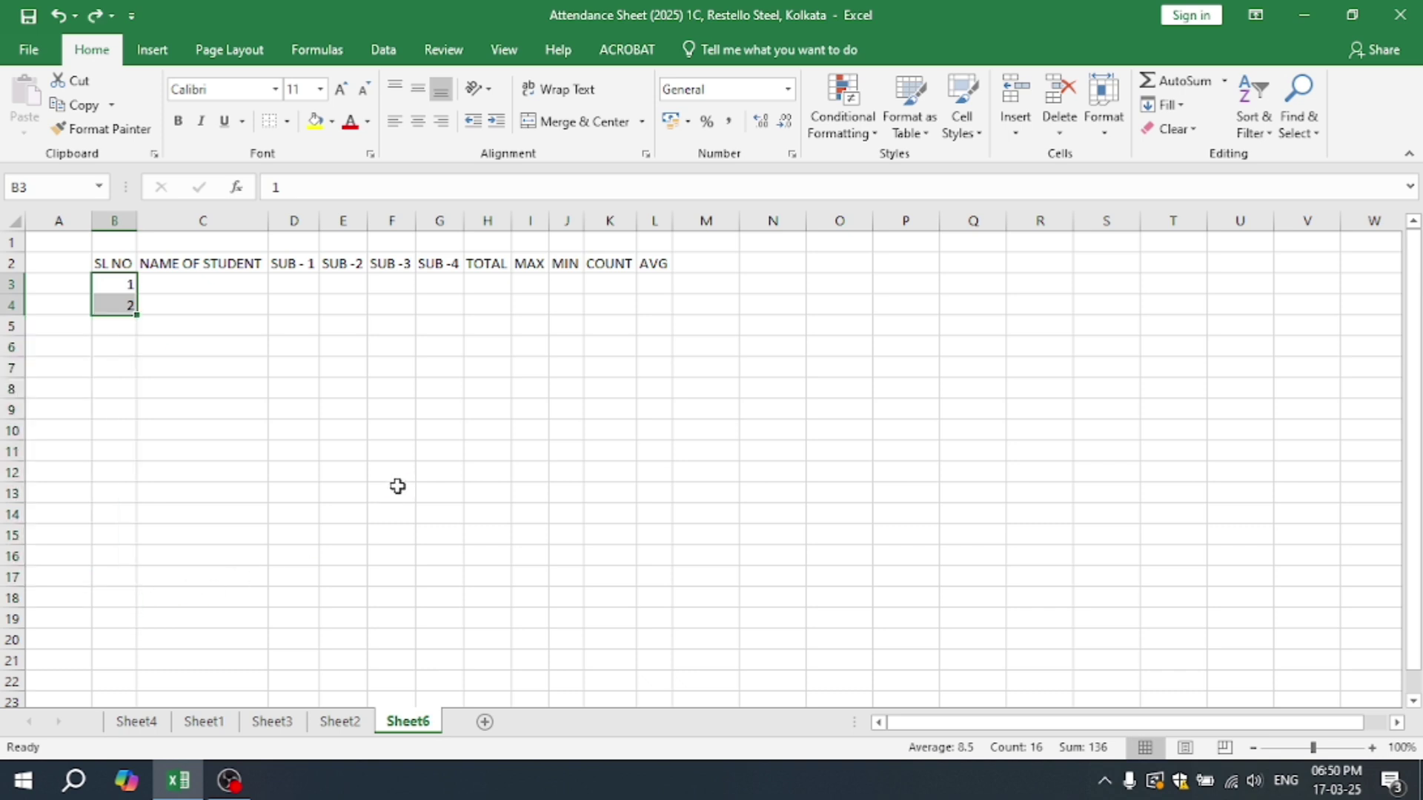
click(343, 436)
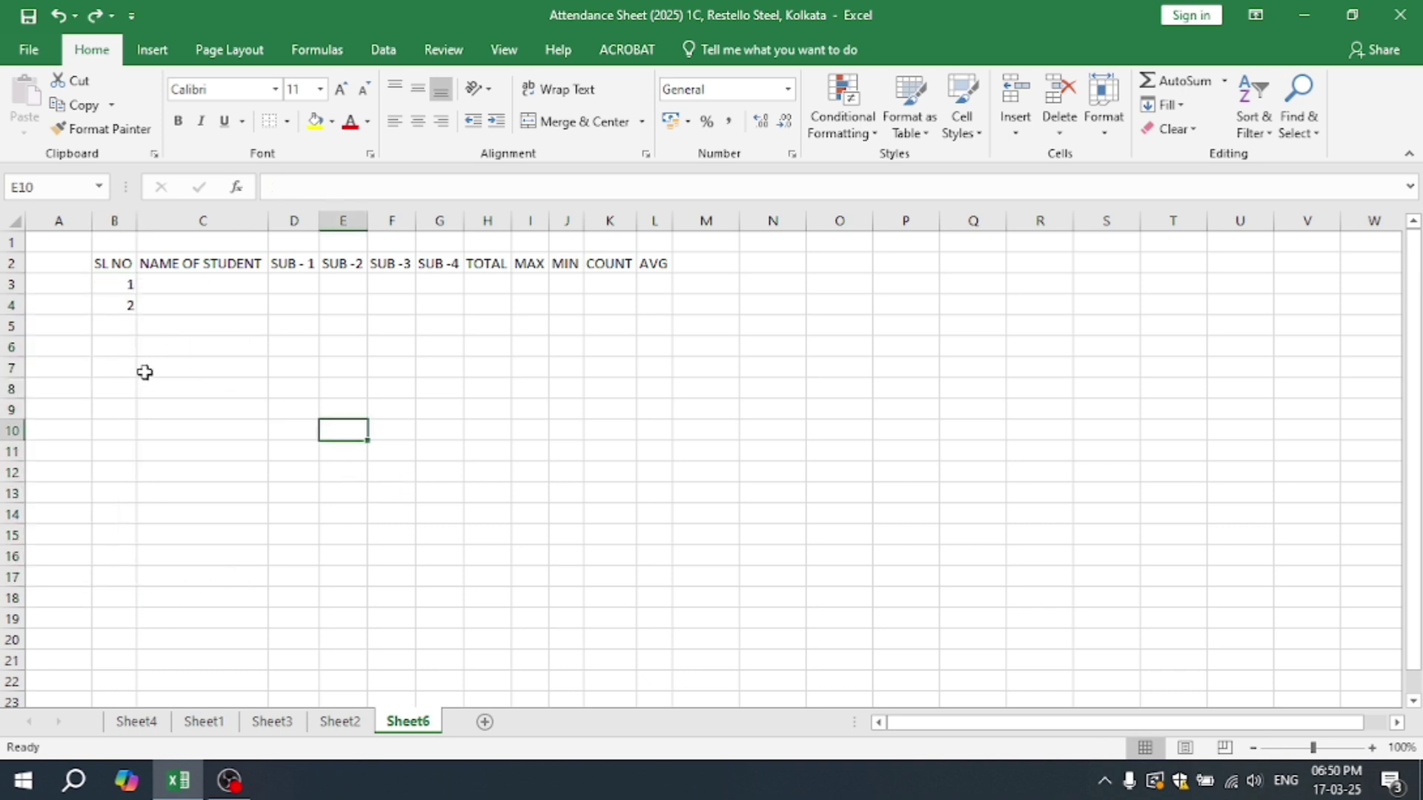
- Clear the second serial number from cell B4, keeping only the entry in B3
click(129, 309)
key(Delete)
click(272, 345)
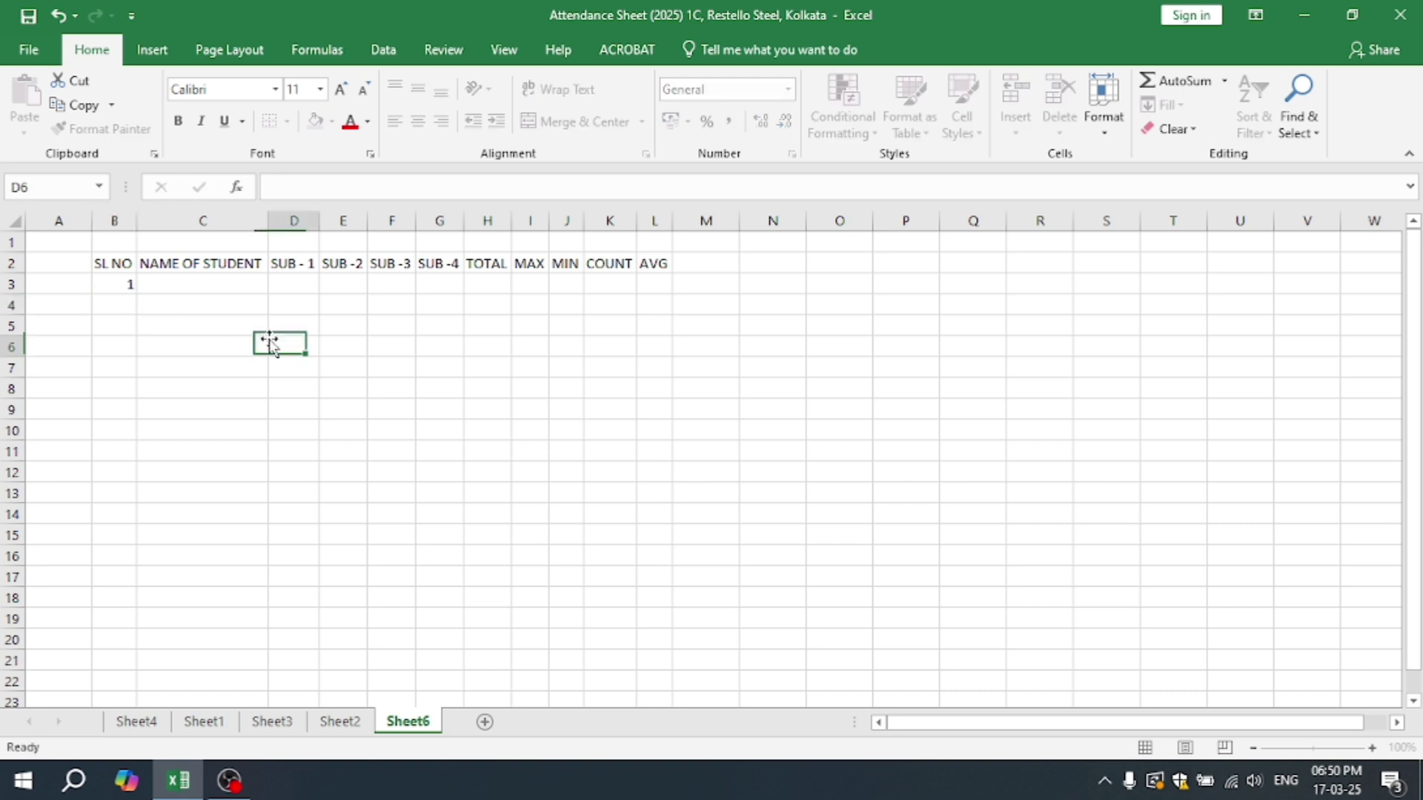
- Fill the serial numbers from B3 down to B9 as a series running from 1 to 7
click(117, 286)
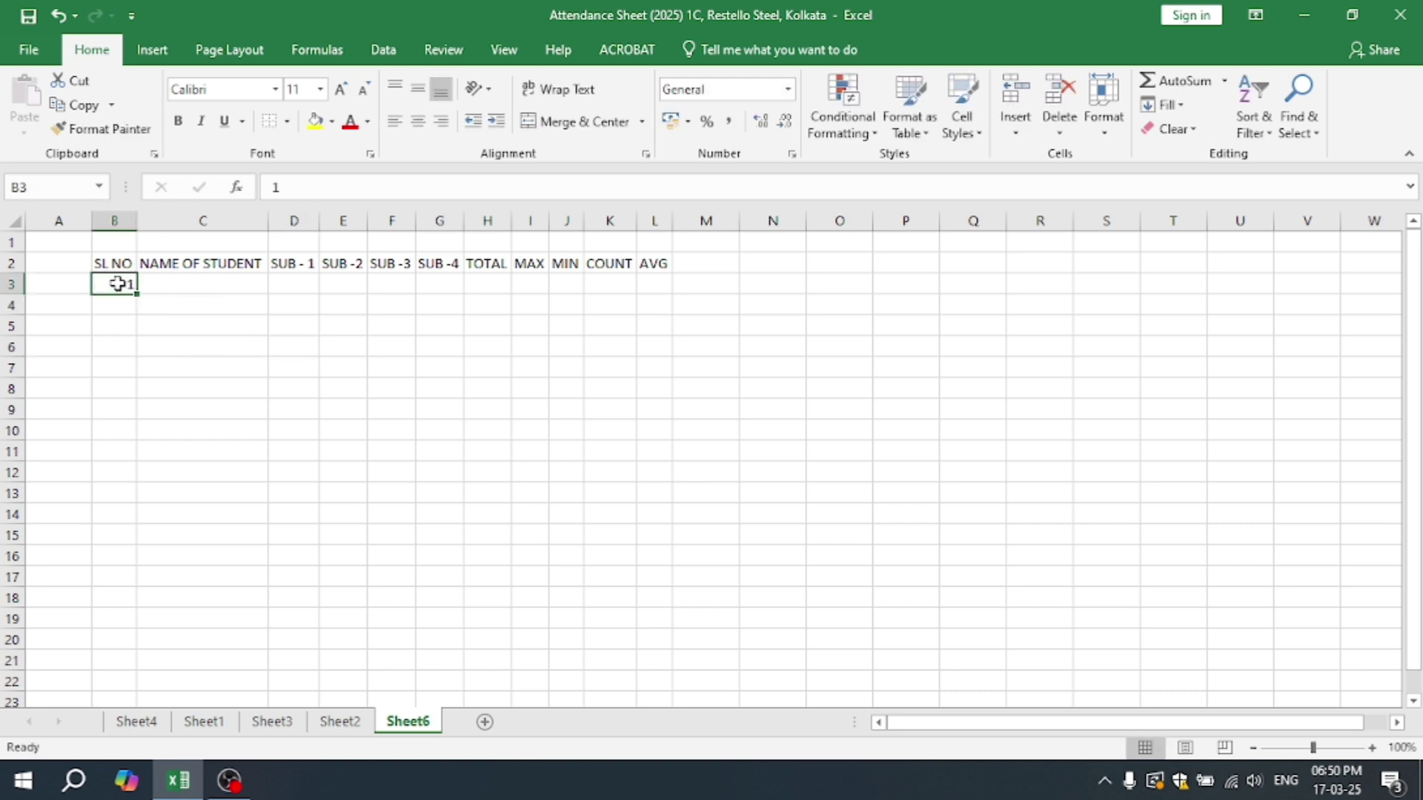
drag(139, 297, 145, 431)
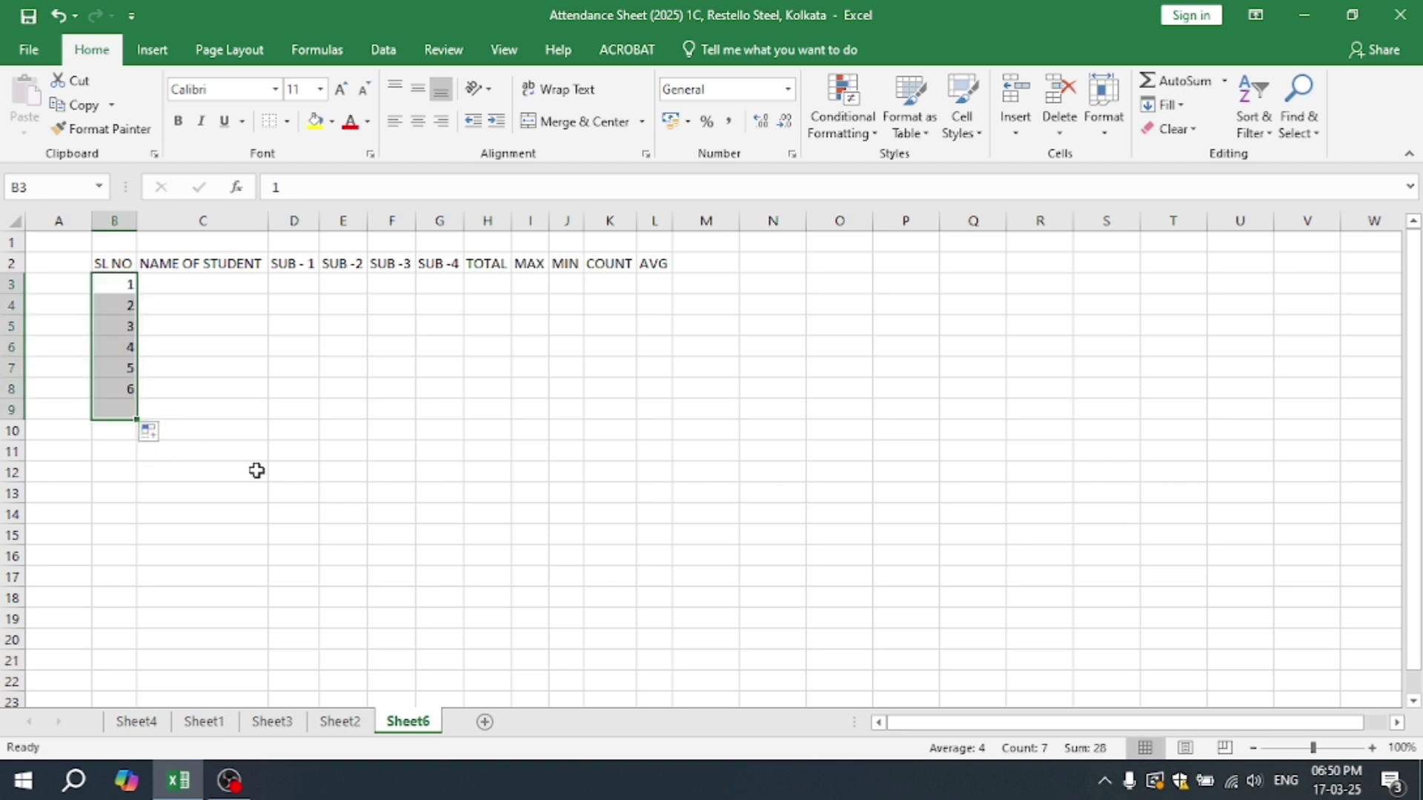
click(296, 466)
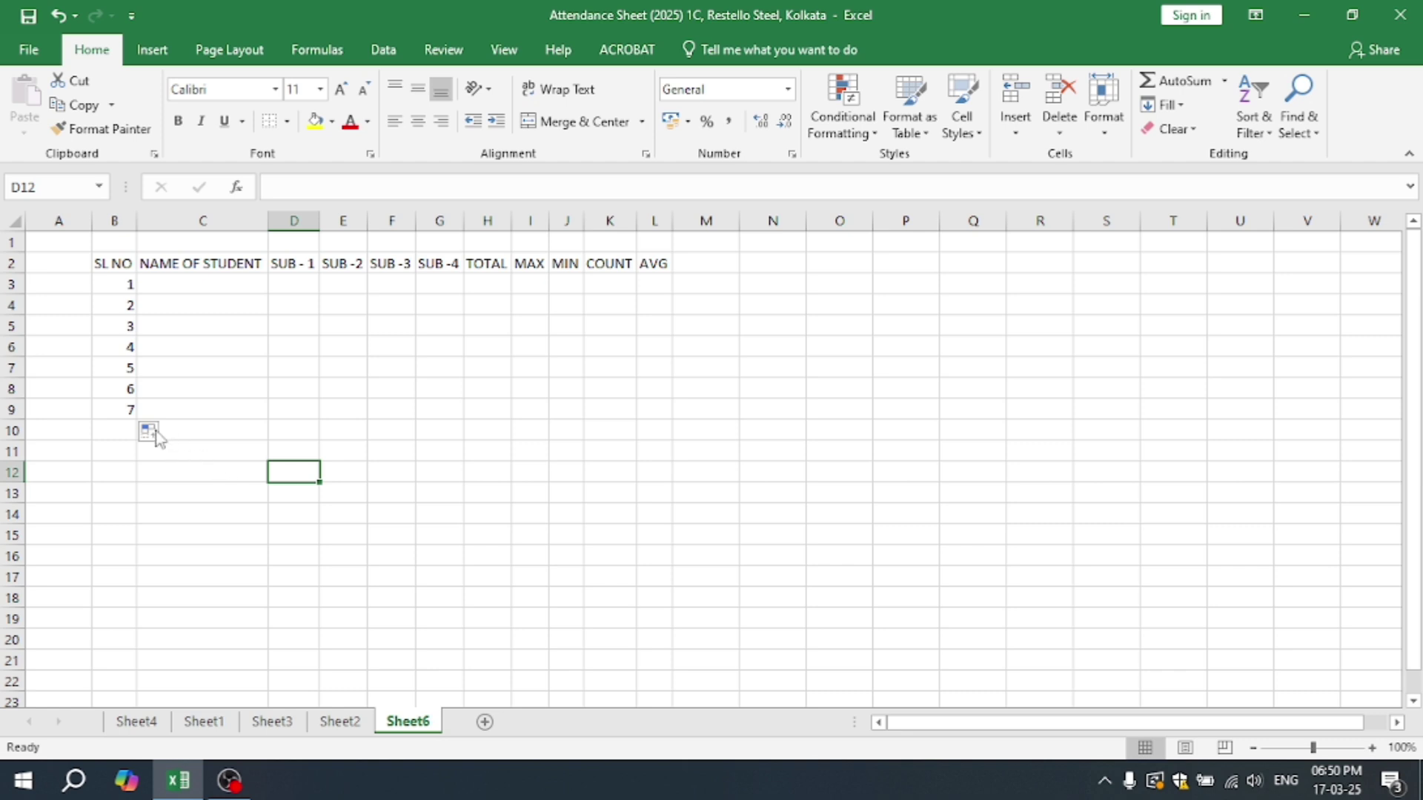
- Enter the student names A, B, C, D, E, F and G in cells C3 to C9
click(189, 285)
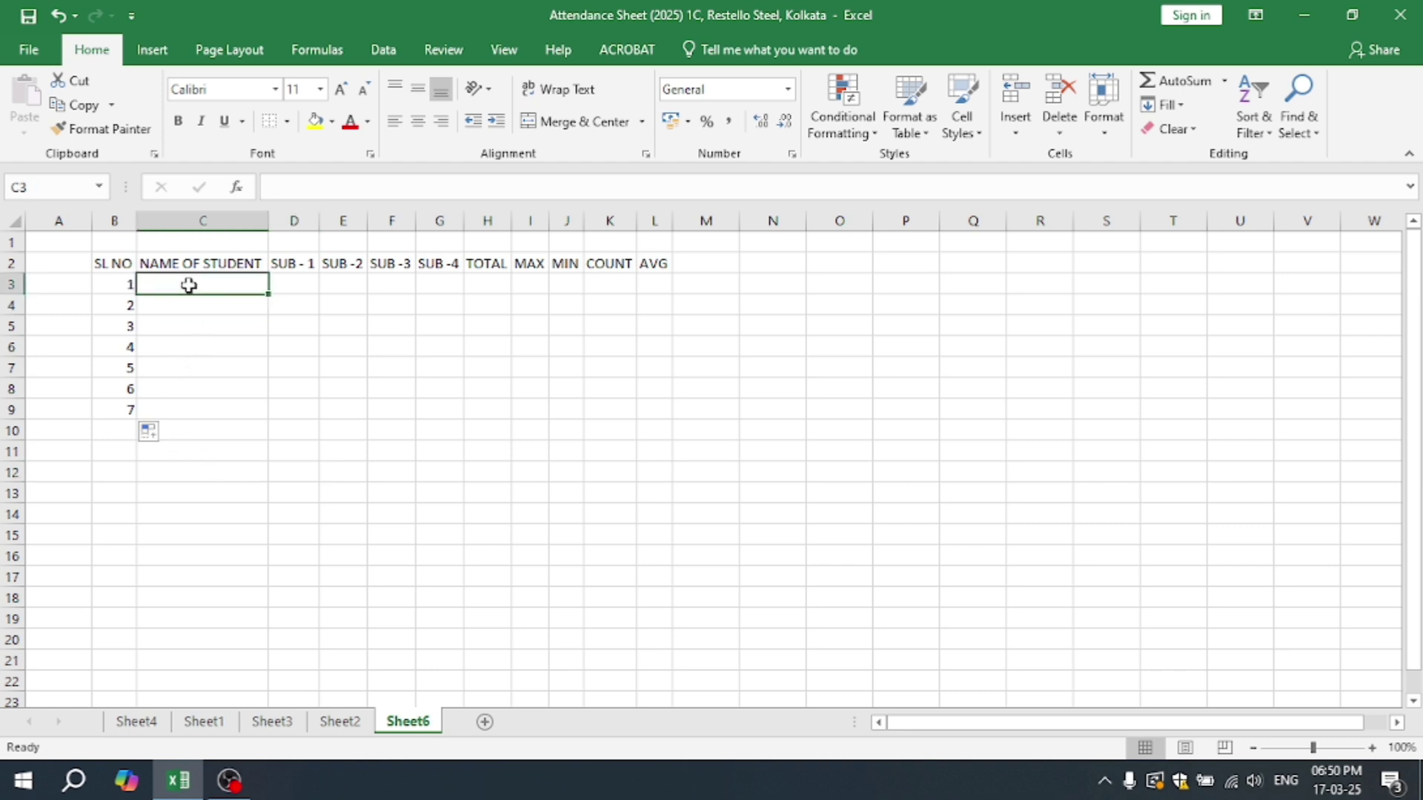
text(A)
key(Return)
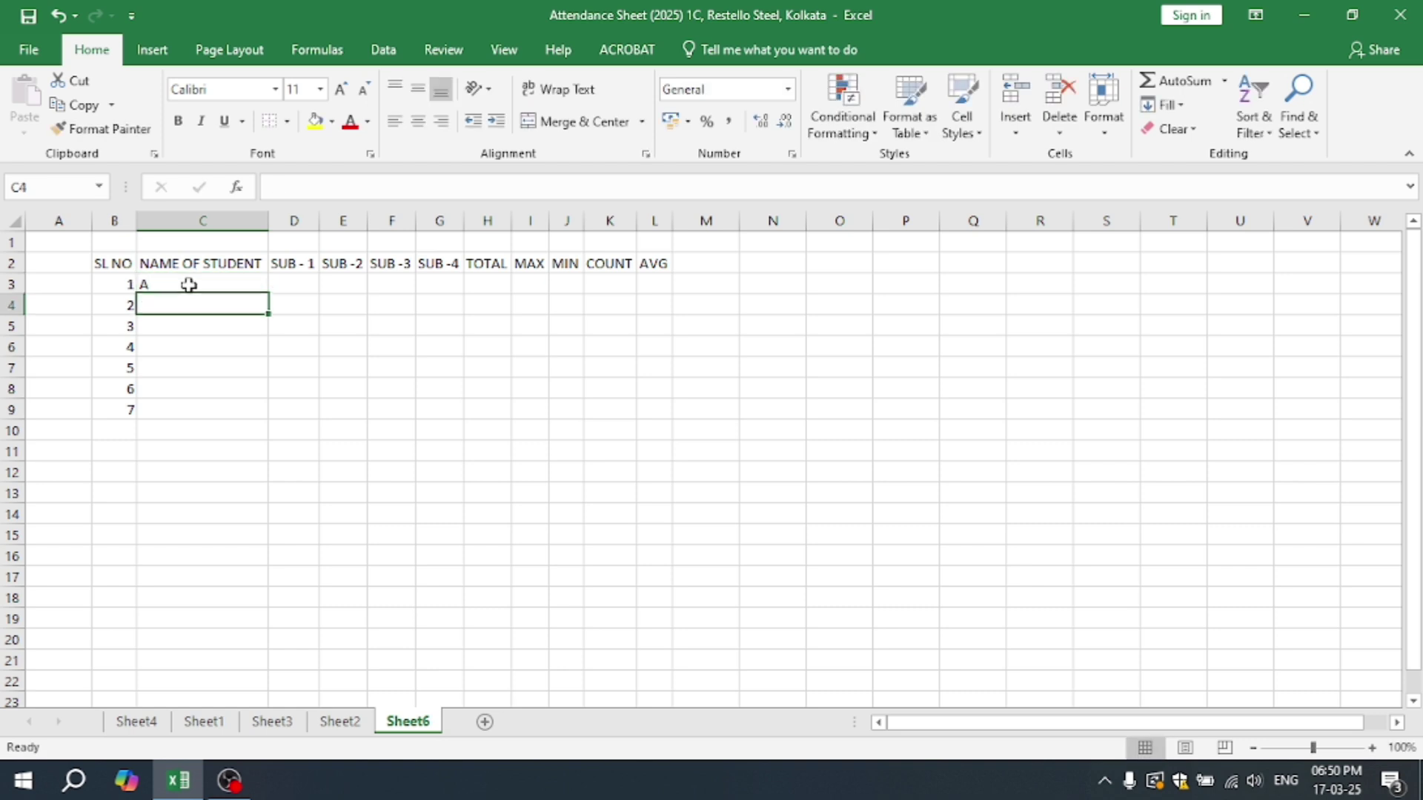
text(B)
key(Return)
text(C)
key(Return)
text(D)
key(Return)
text(E)
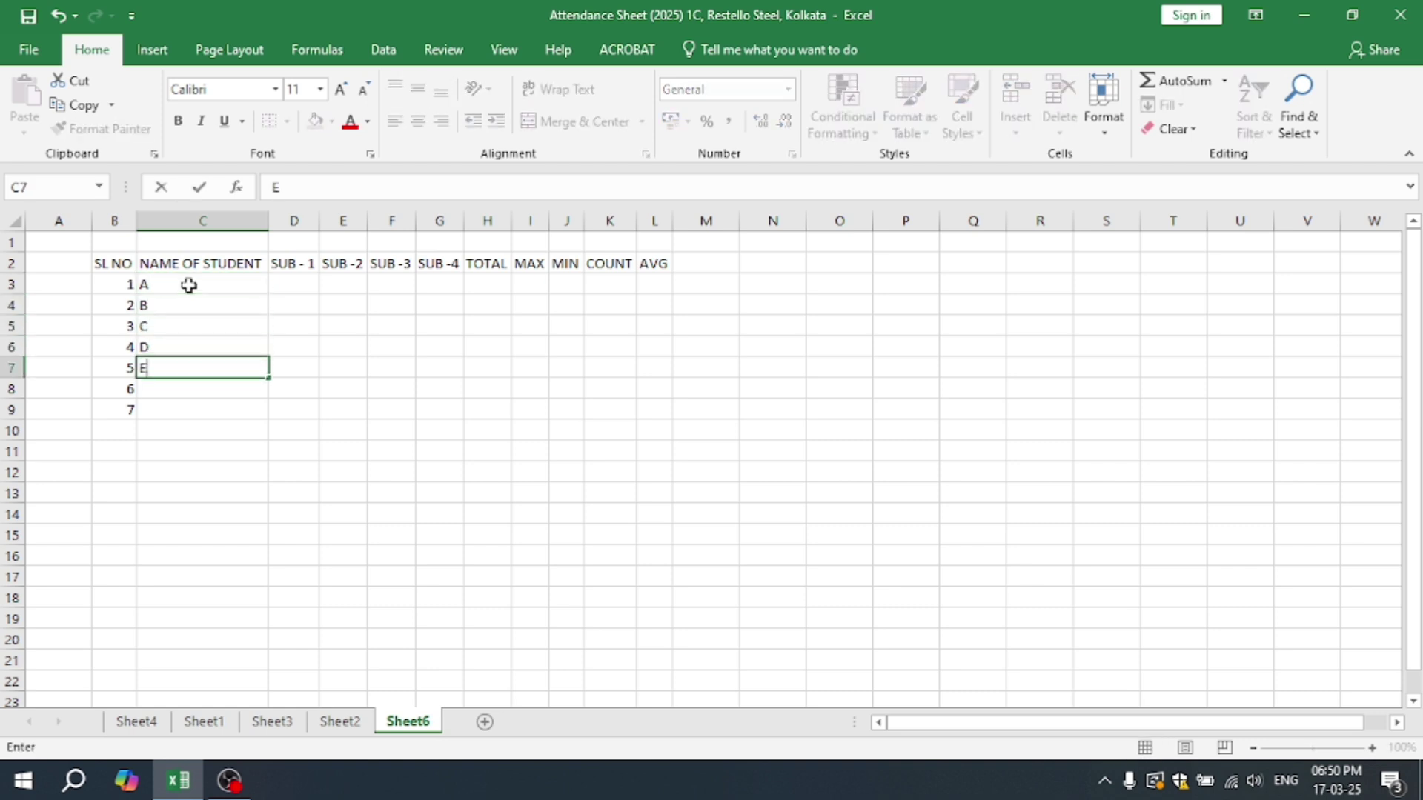
key(Return)
text(F)
key(Return)
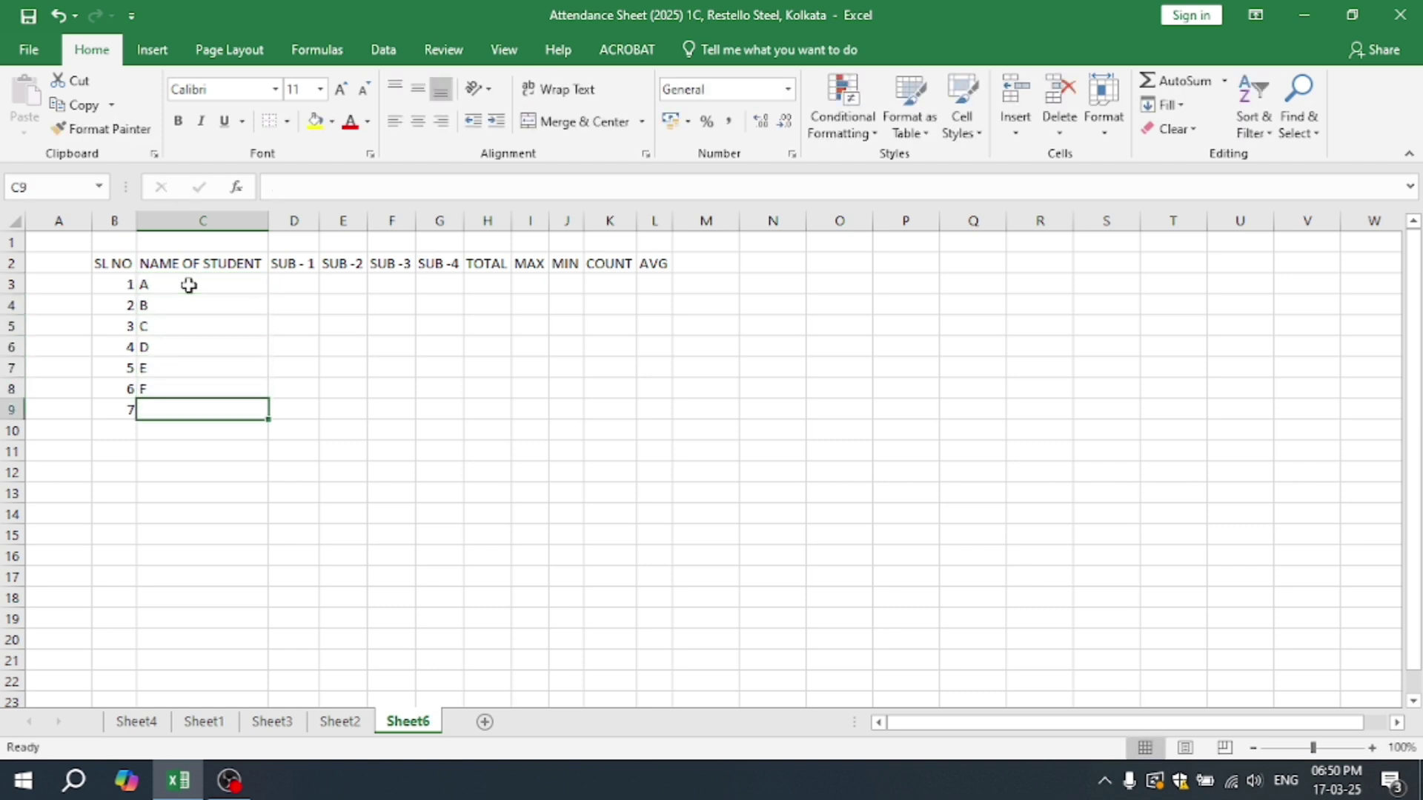
text(G)
key(Return)
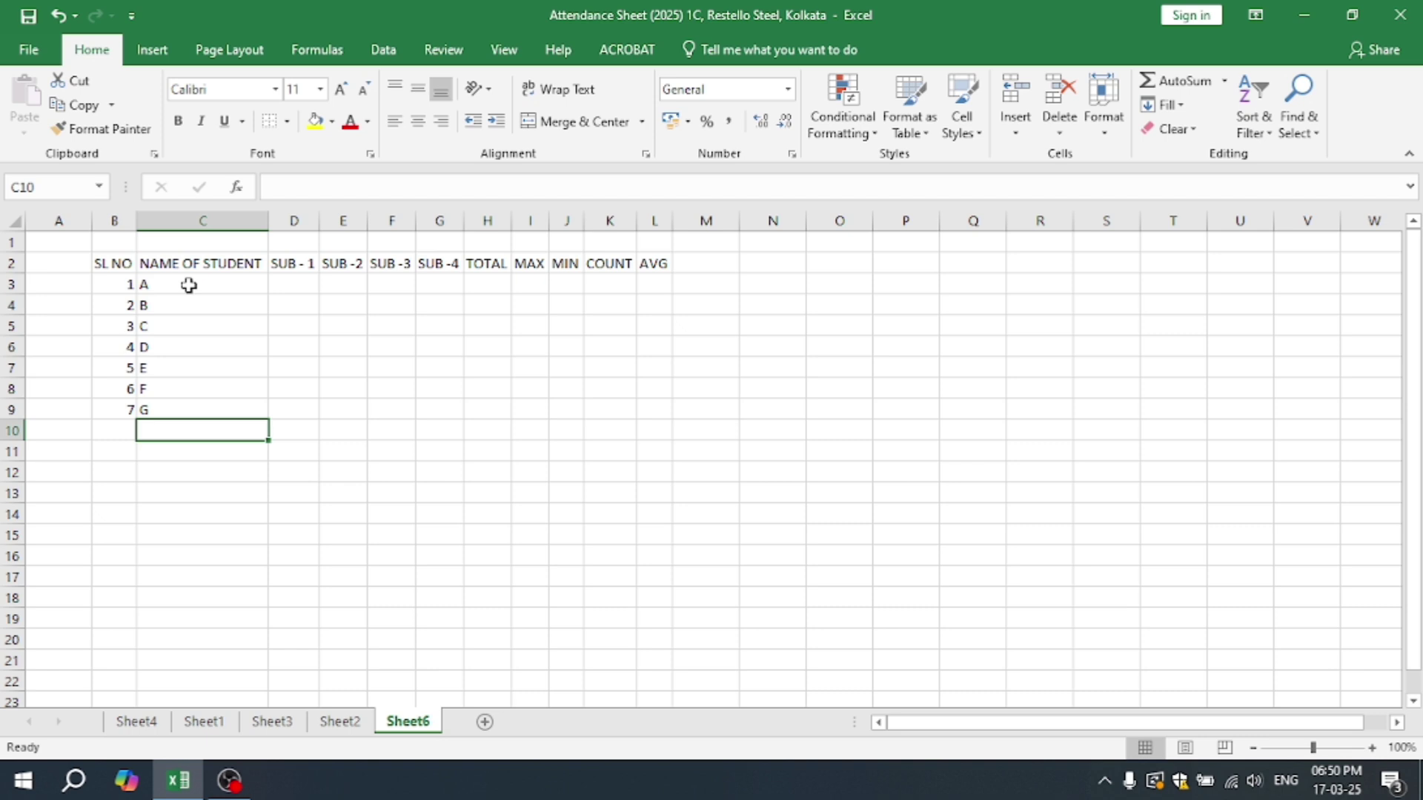
- Try entering marks manually, 20 in E6 and 85 in F6, and remove both entries from the marks area
click(298, 285)
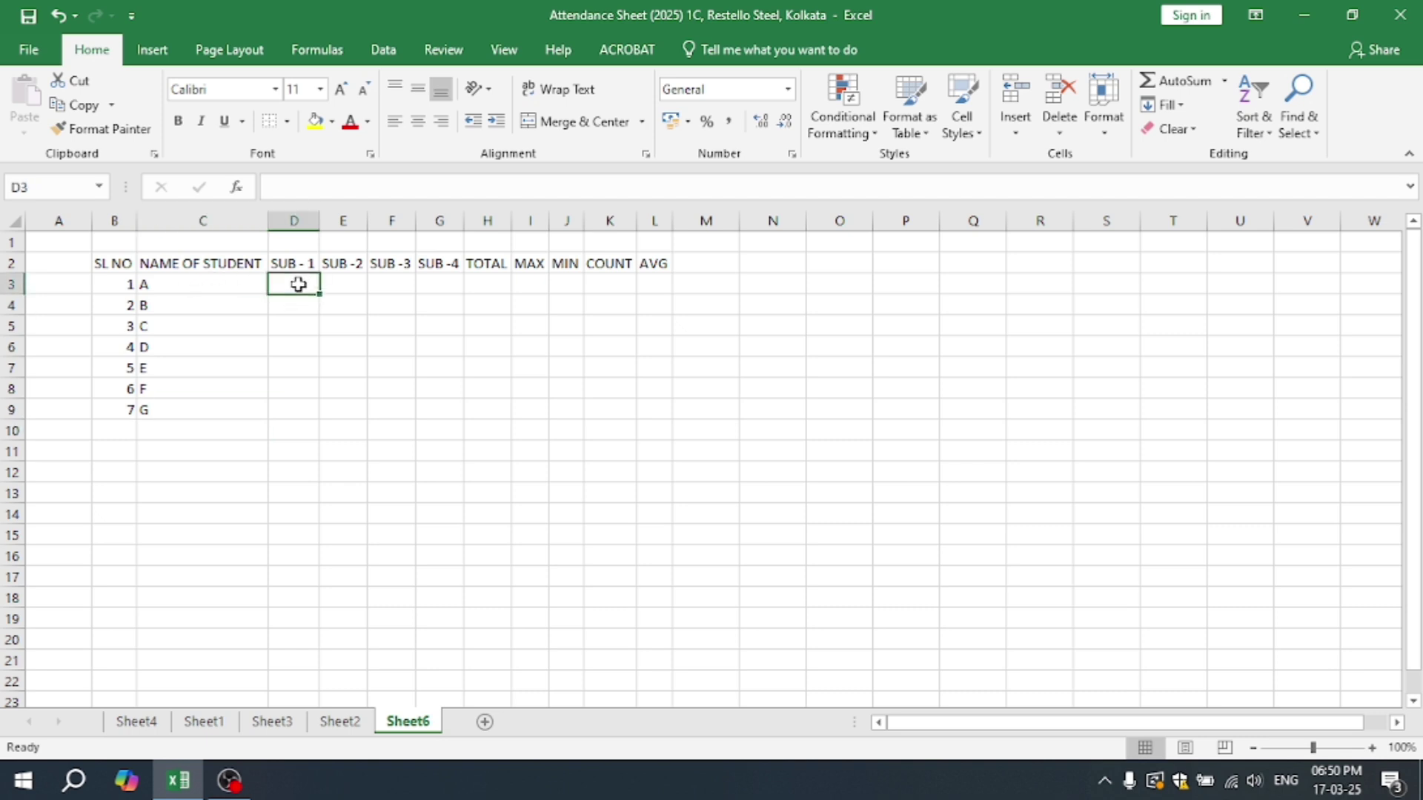
drag(295, 280, 421, 410)
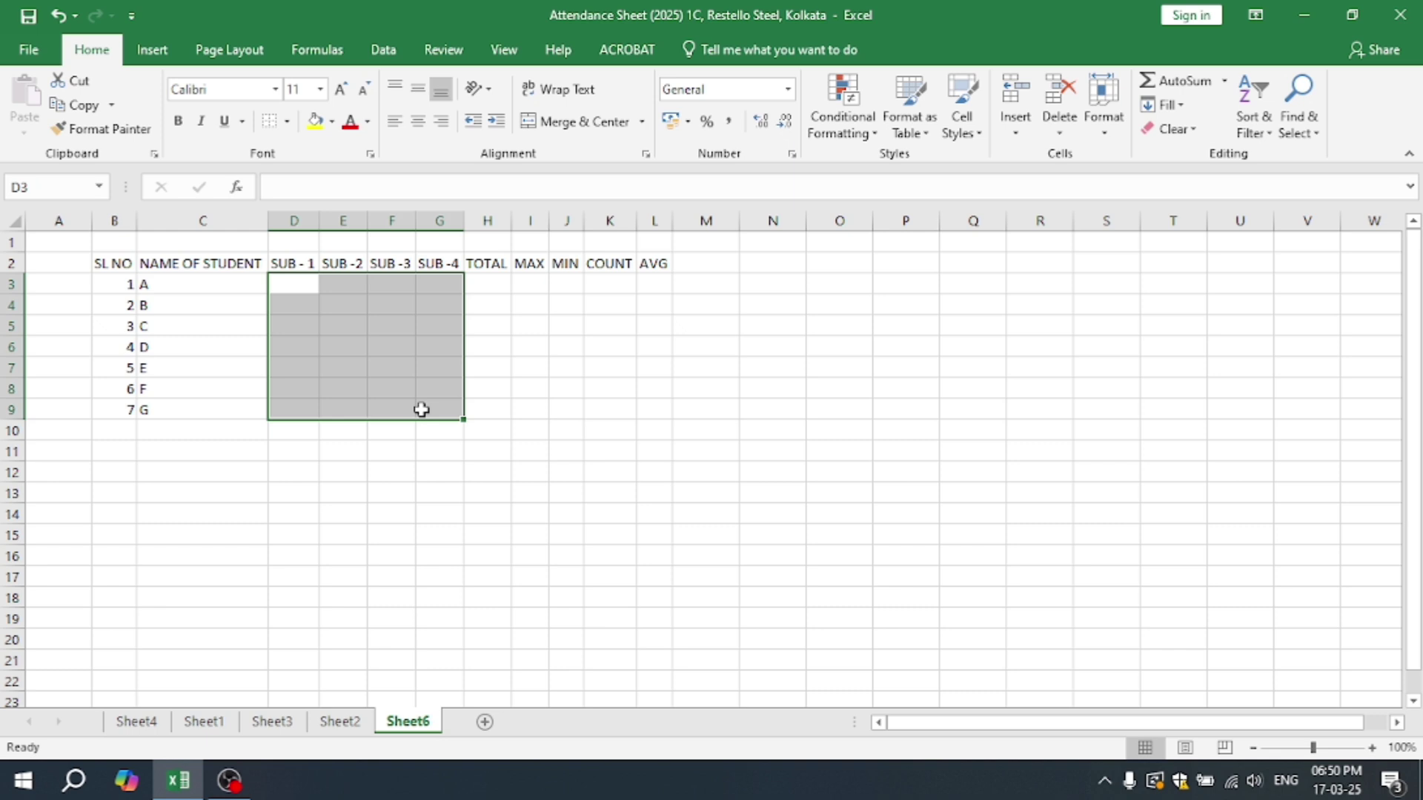
click(341, 343)
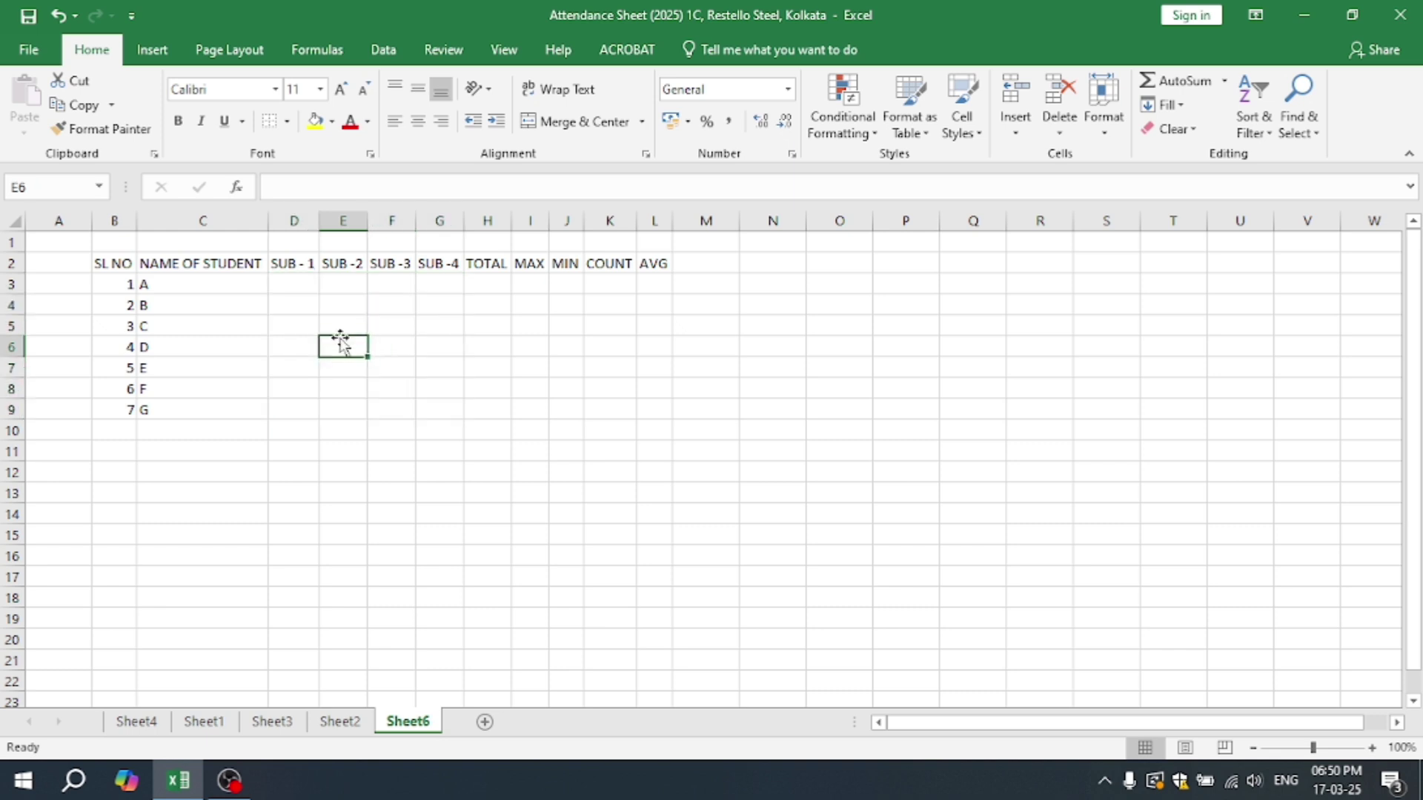
text(20)
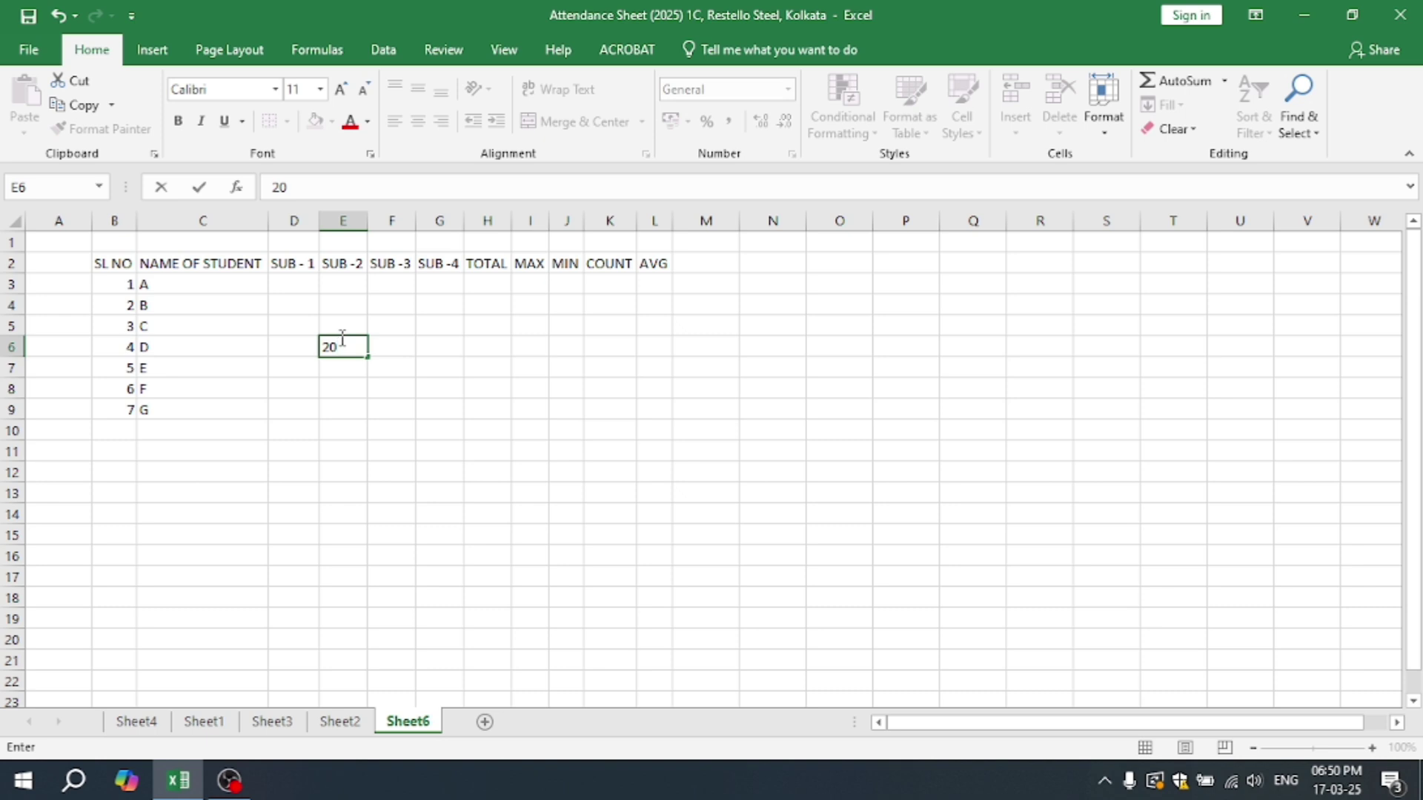
key(Tab)
text(85)
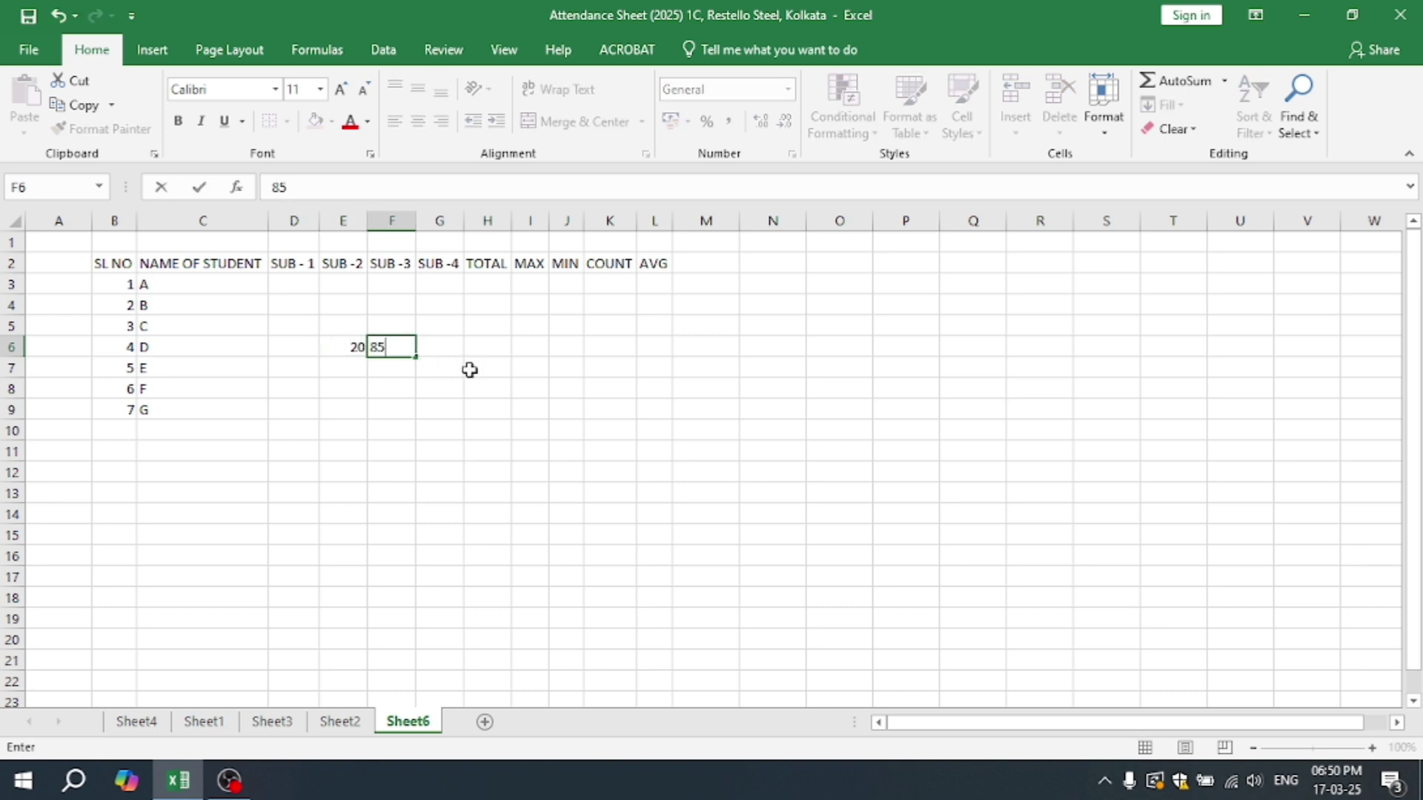
click(483, 401)
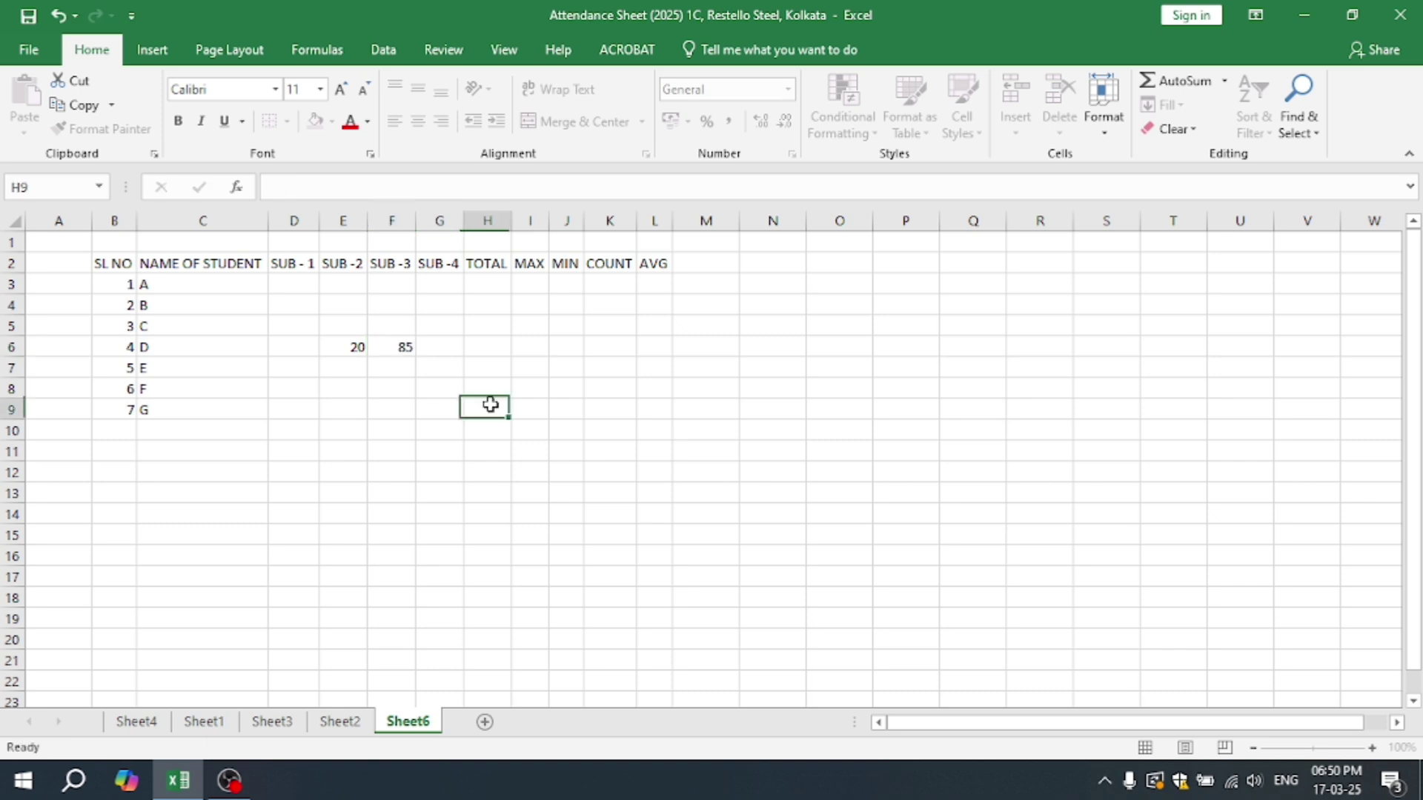
key(ctrl+z)
click(486, 405)
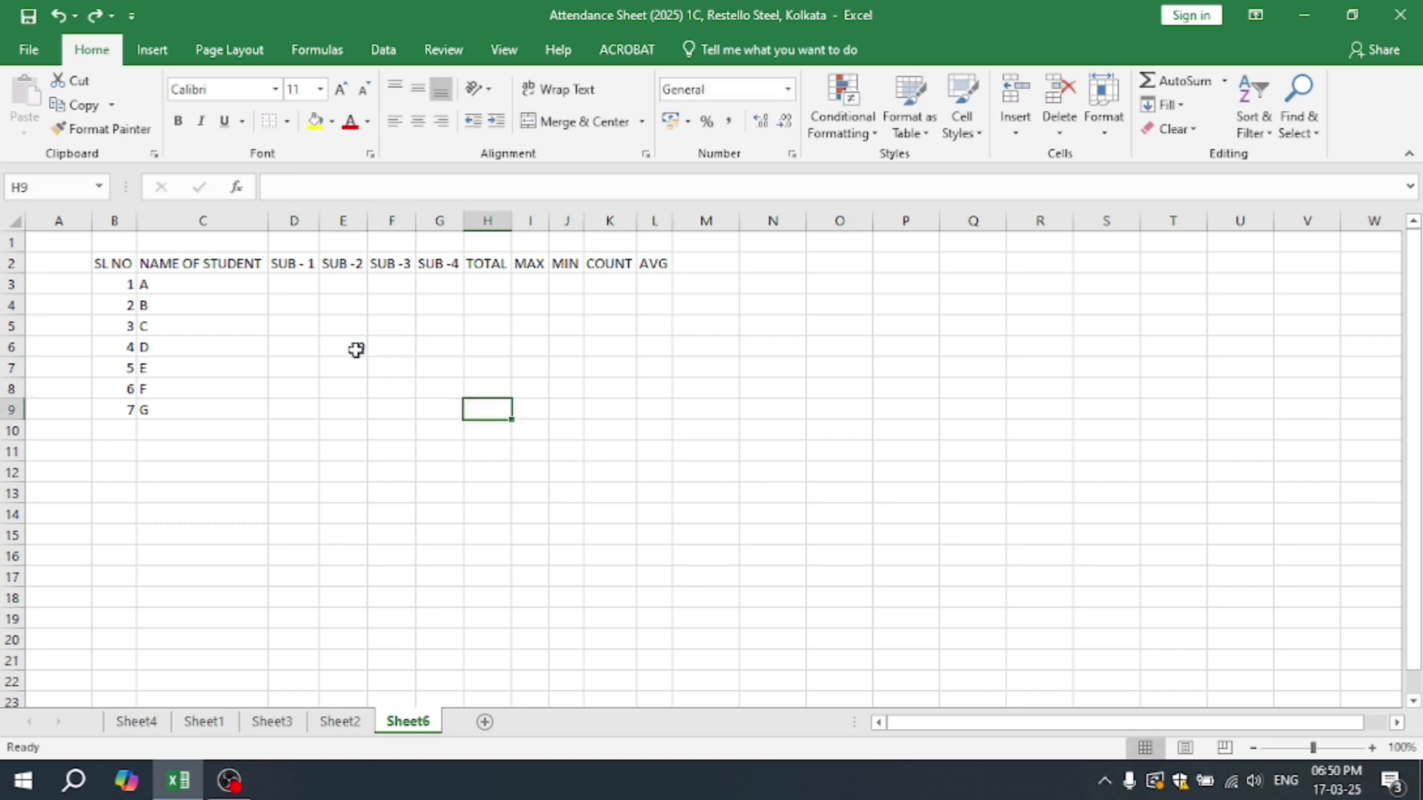
click(355, 349)
key(Delete)
click(475, 406)
- Select the marks block D3:G9 and enter the formula =RANDBETWEEN(25,90) in its first cell, D3
drag(282, 286, 435, 404)
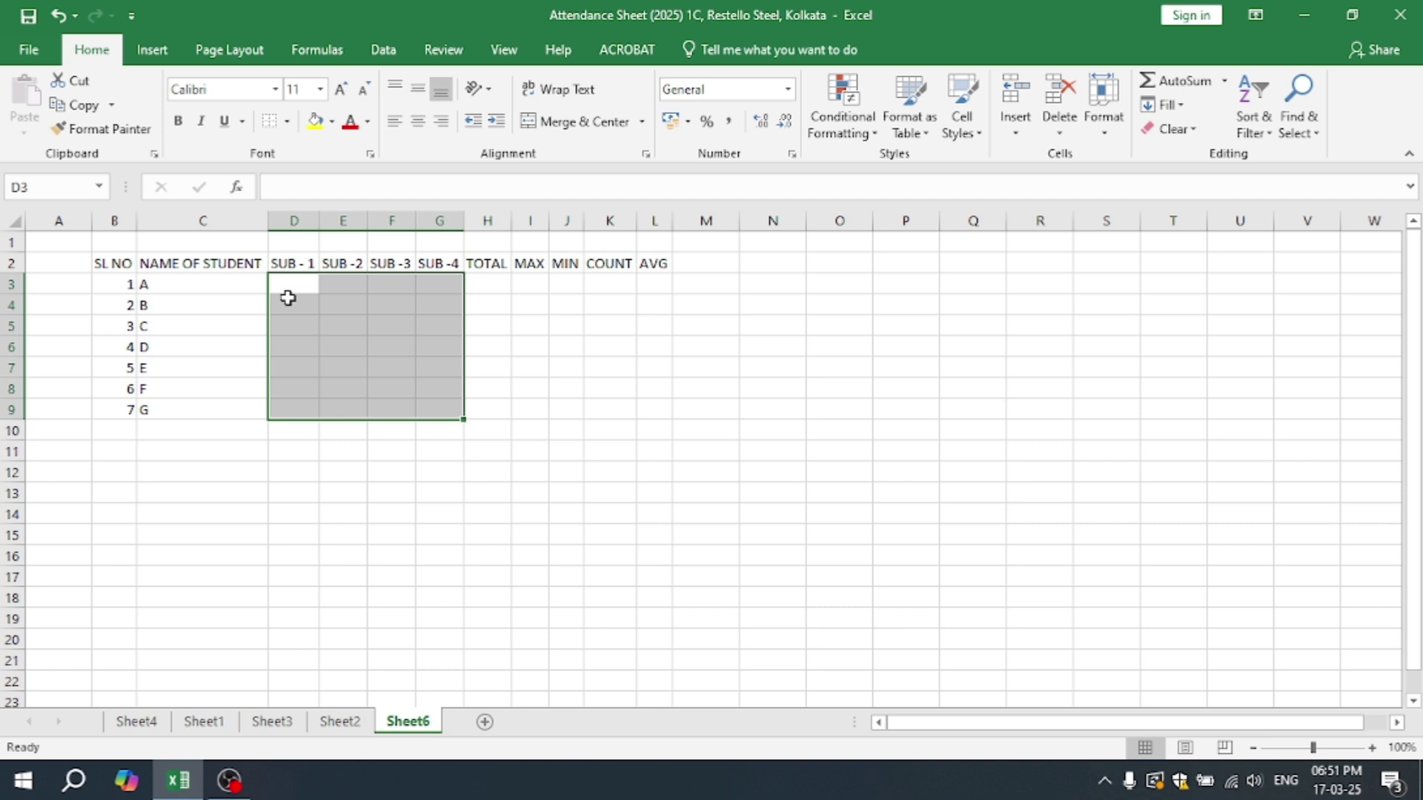
text(=)
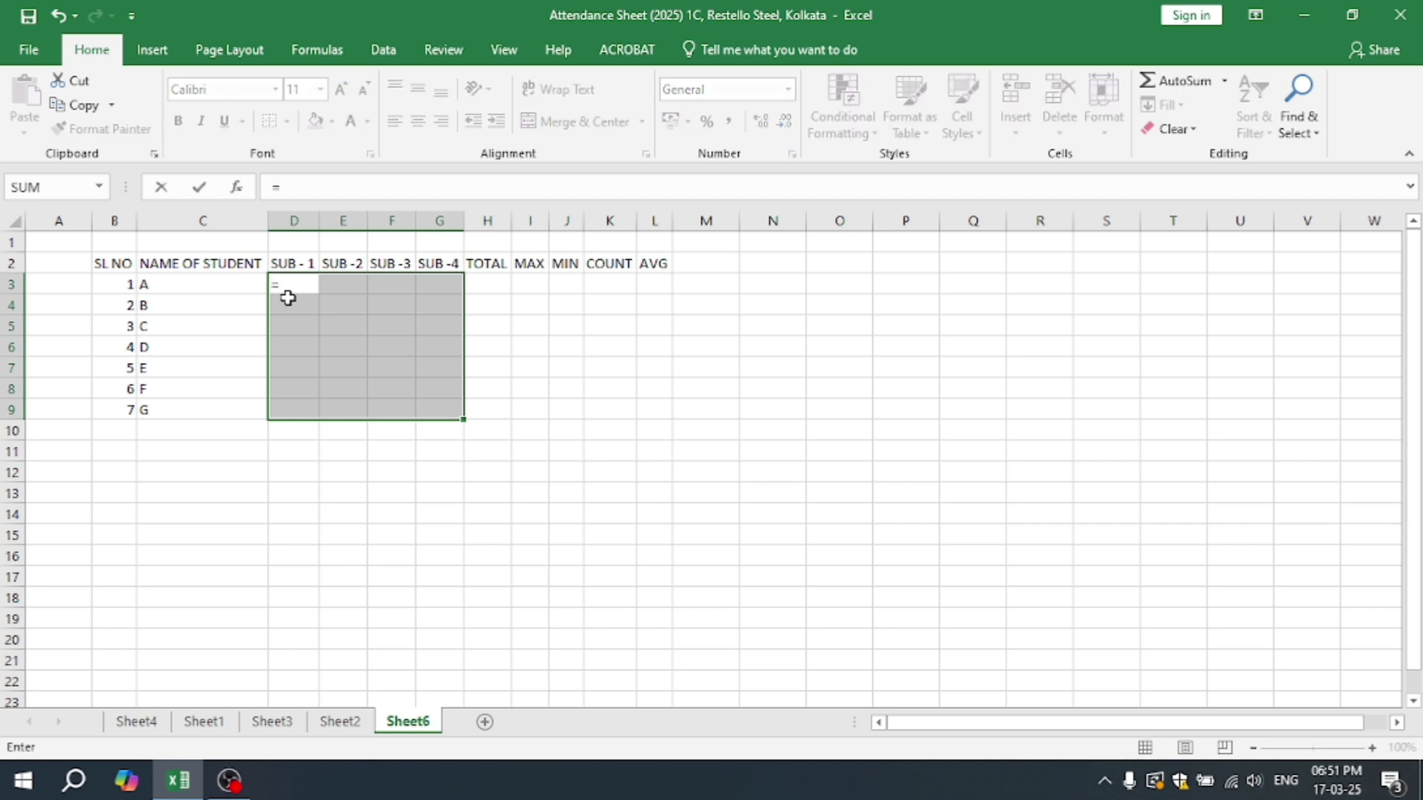
text(RAN)
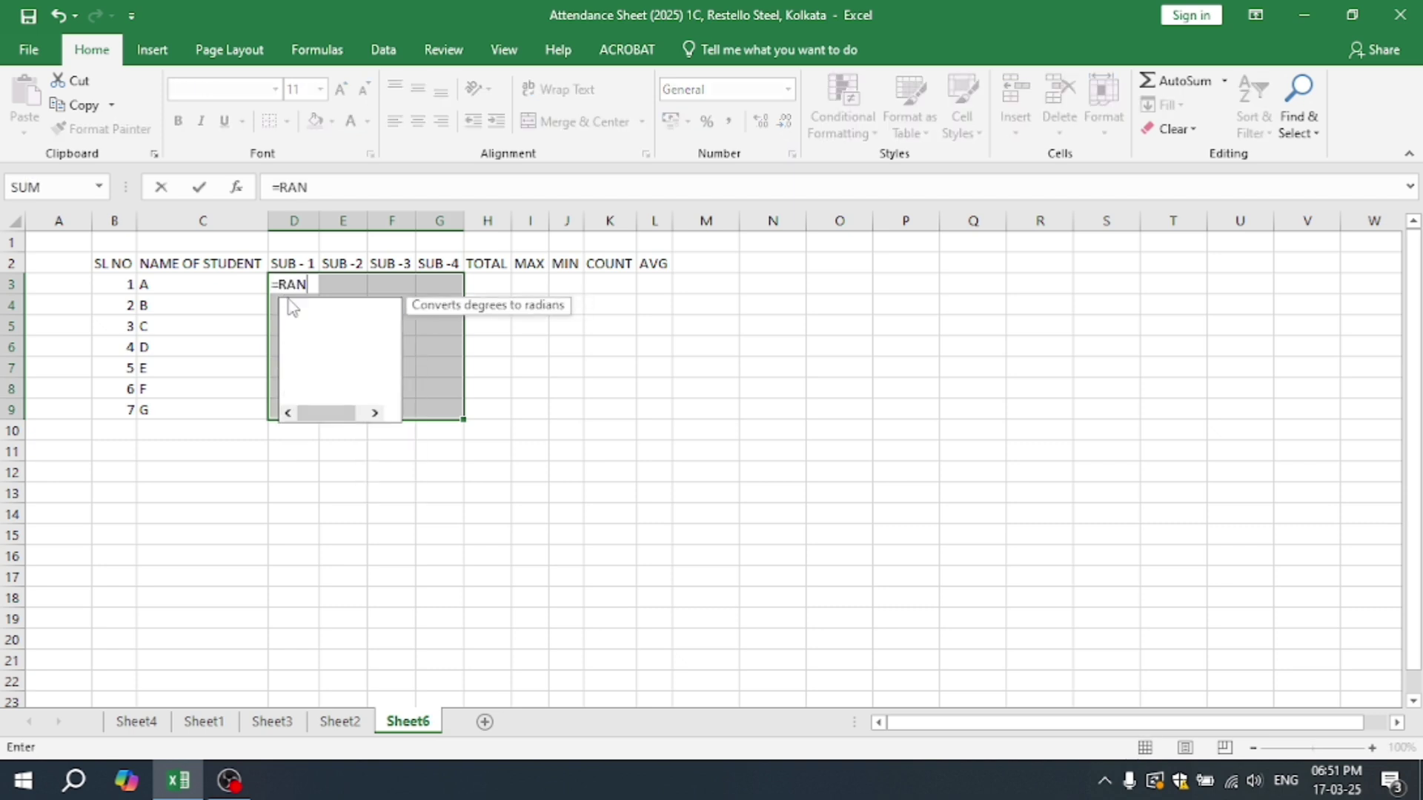
text(D)
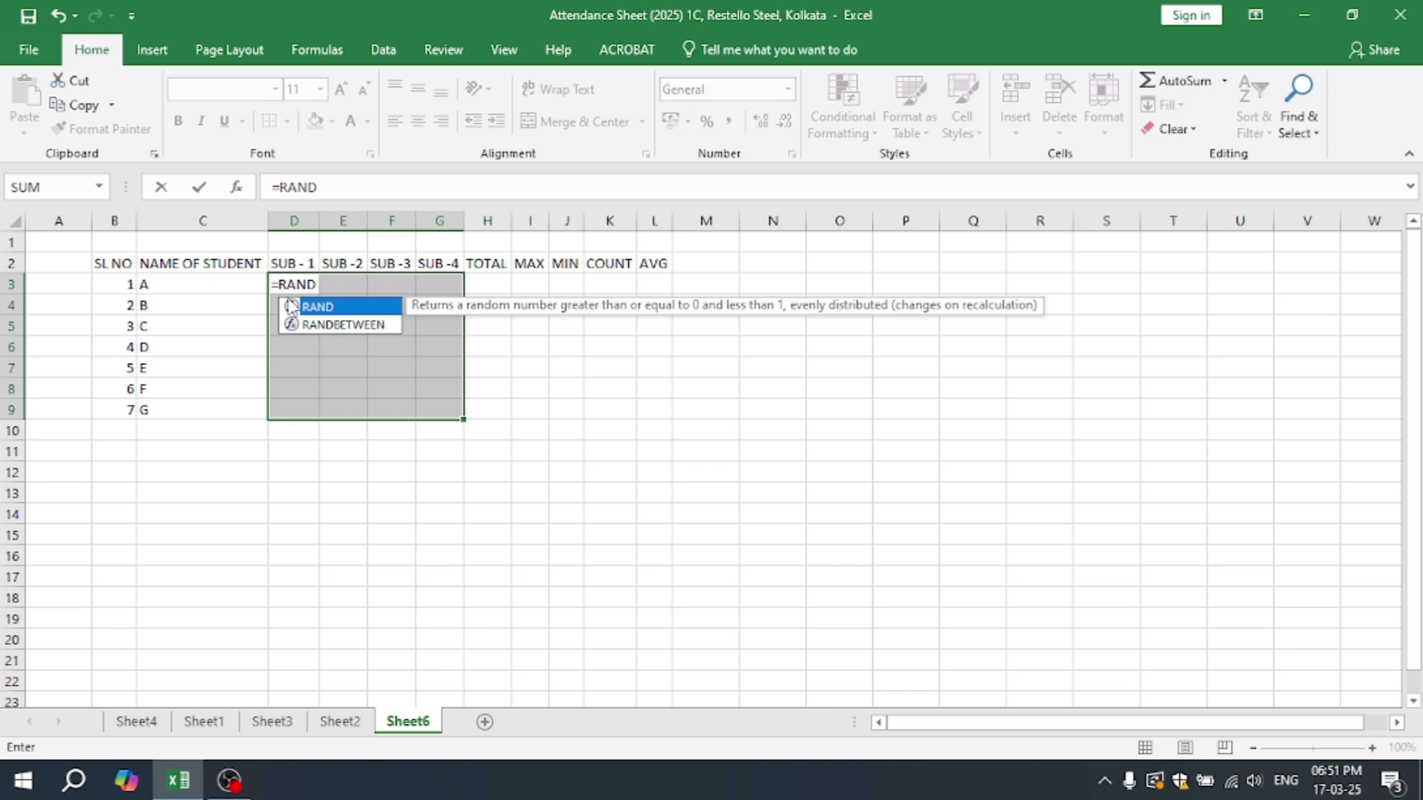
click(346, 328)
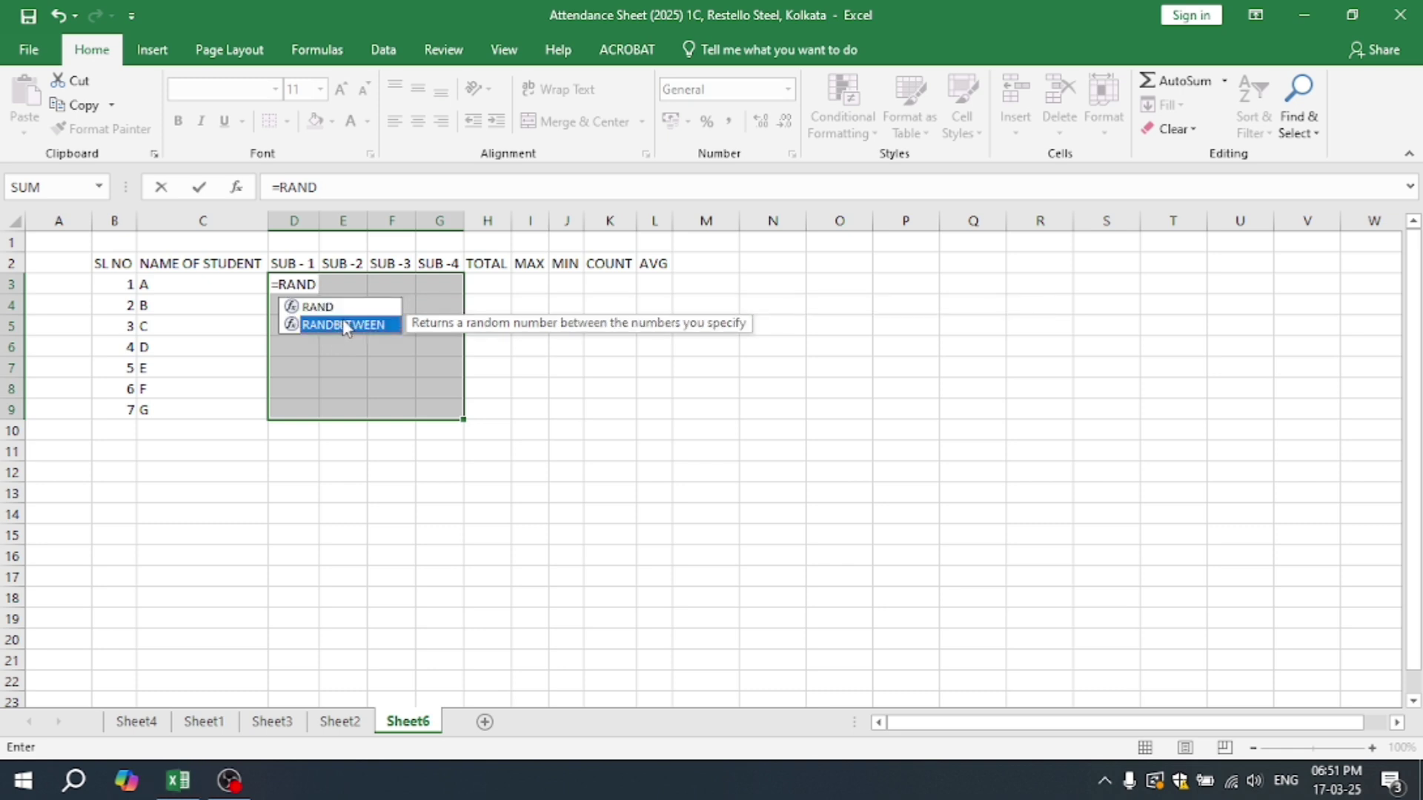
double_click(345, 326)
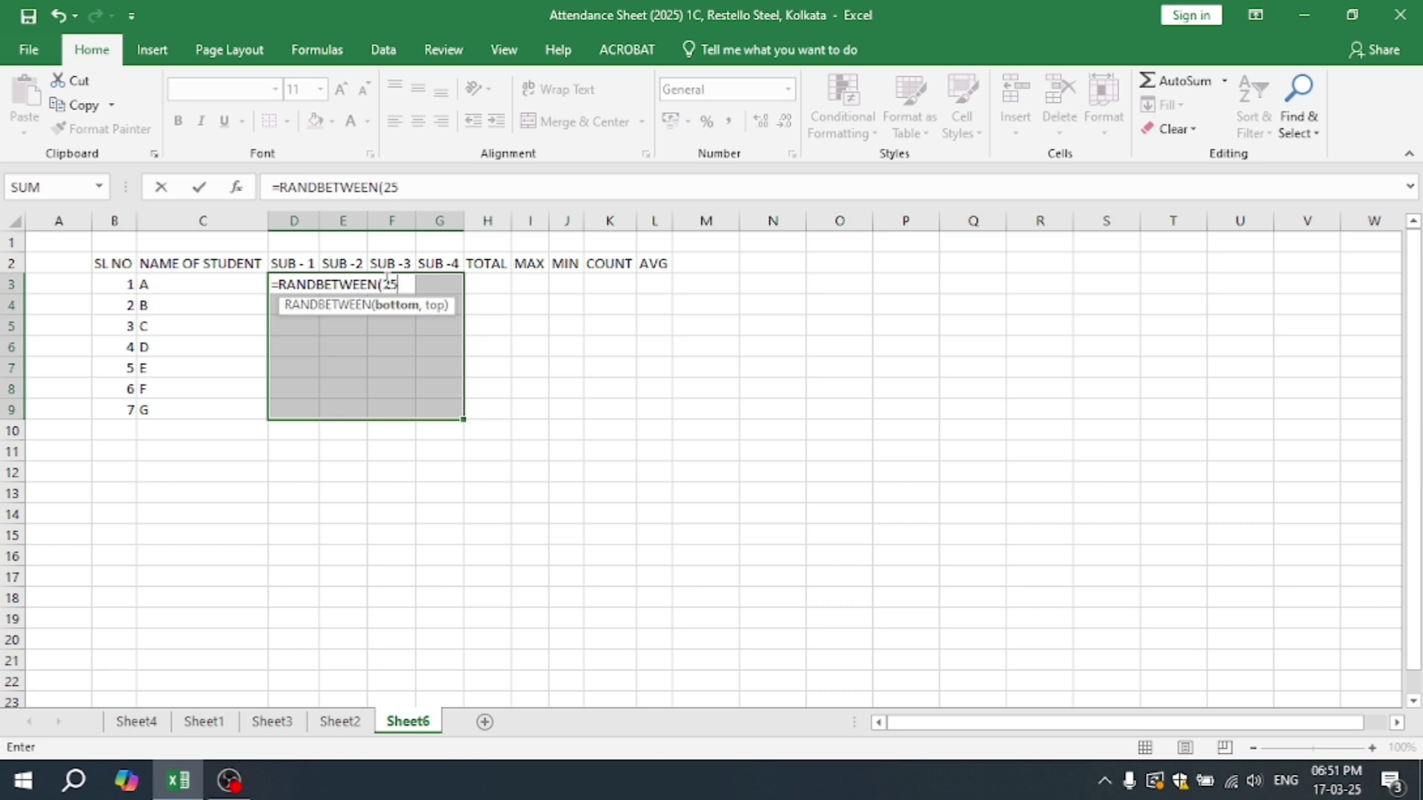
text(25,90))
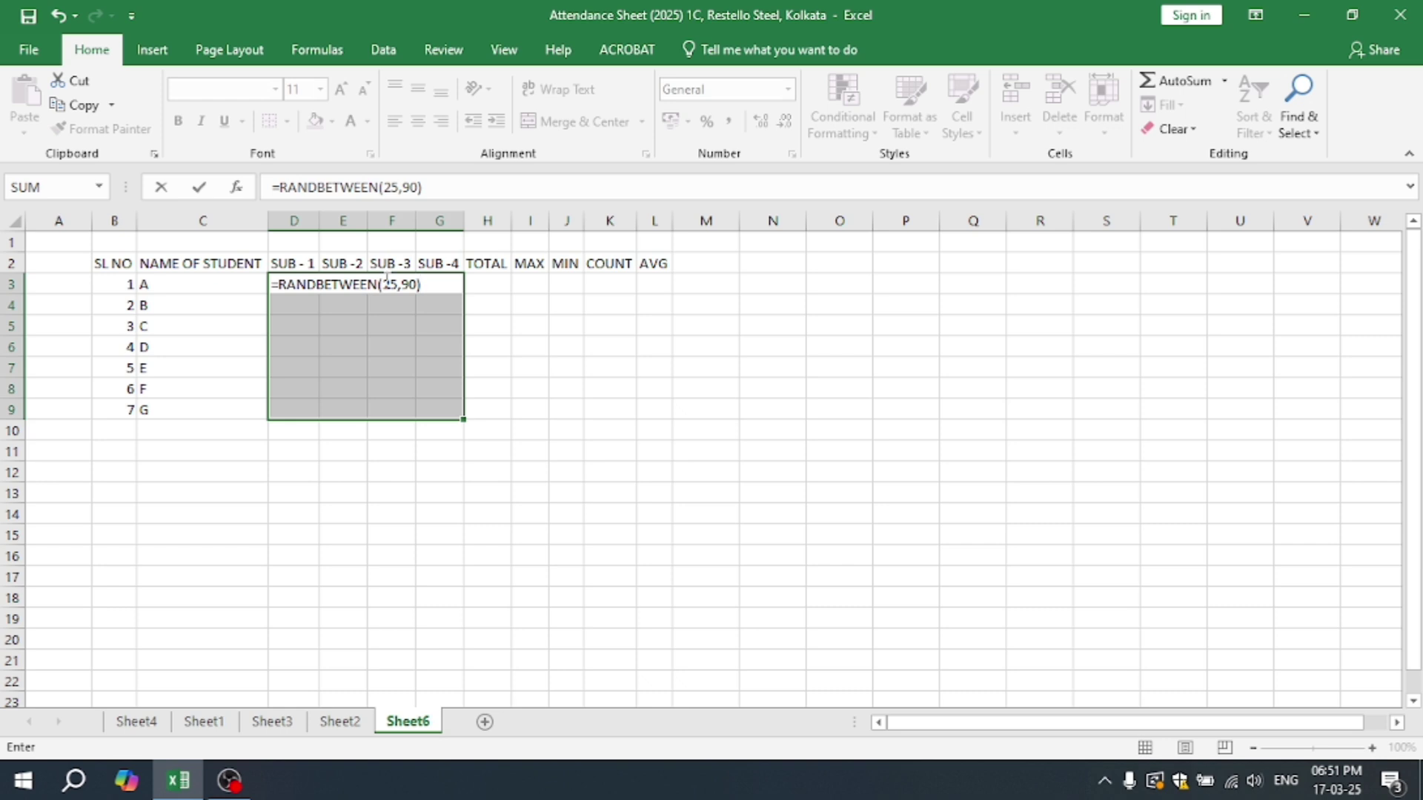
key(Return)
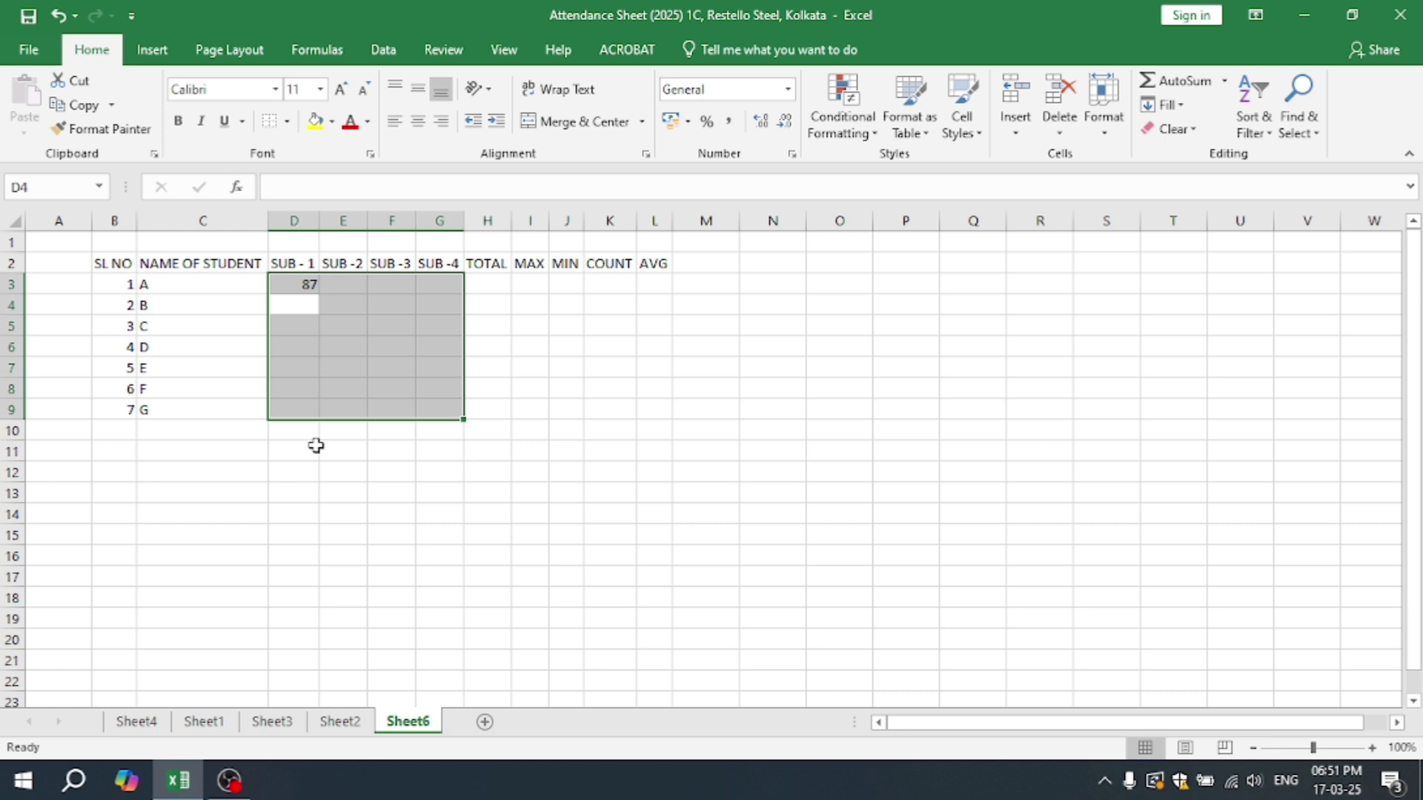
- Fill the random-mark formula from D3 down and right through the whole marks block D3:G9
key(ctrl+v)
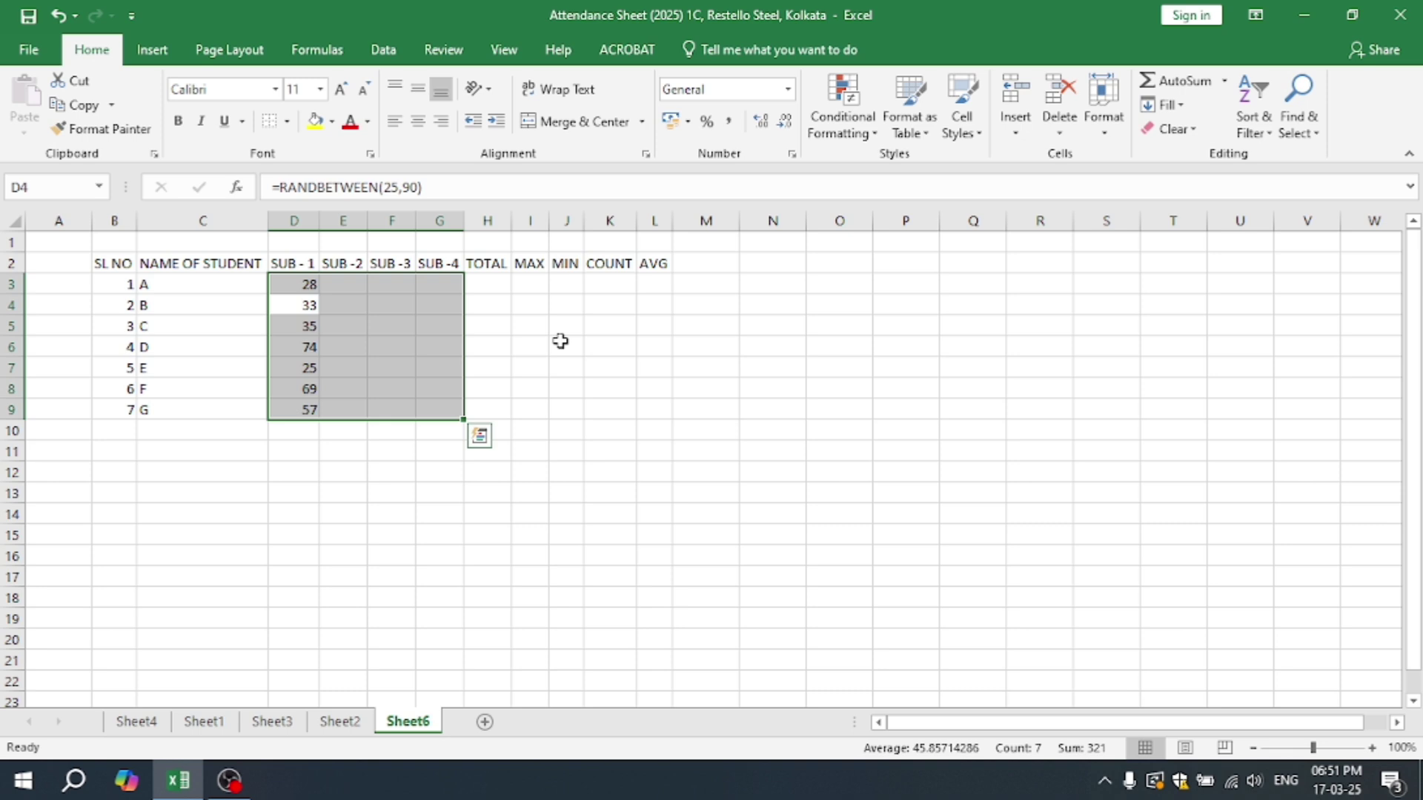
key(ctrl+r)
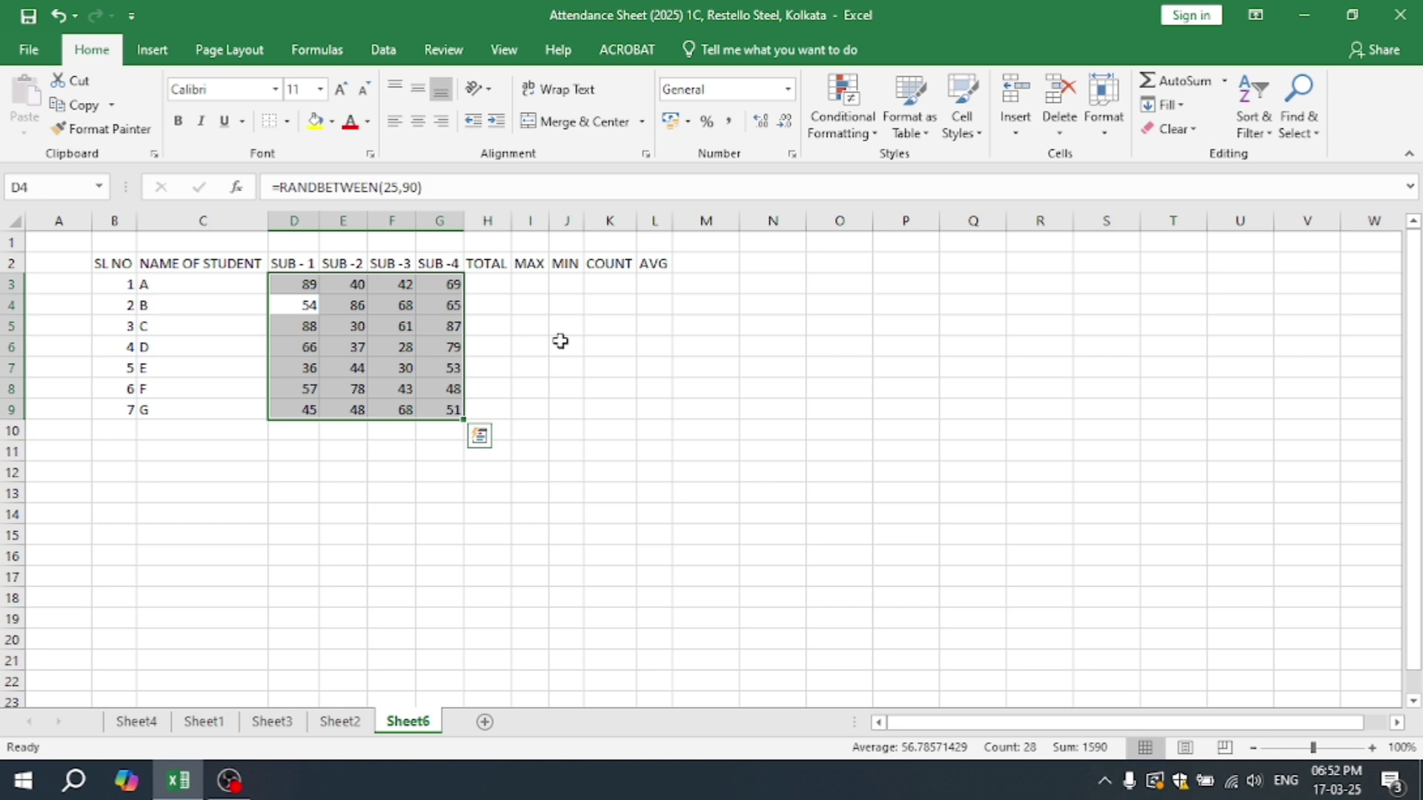
click(604, 346)
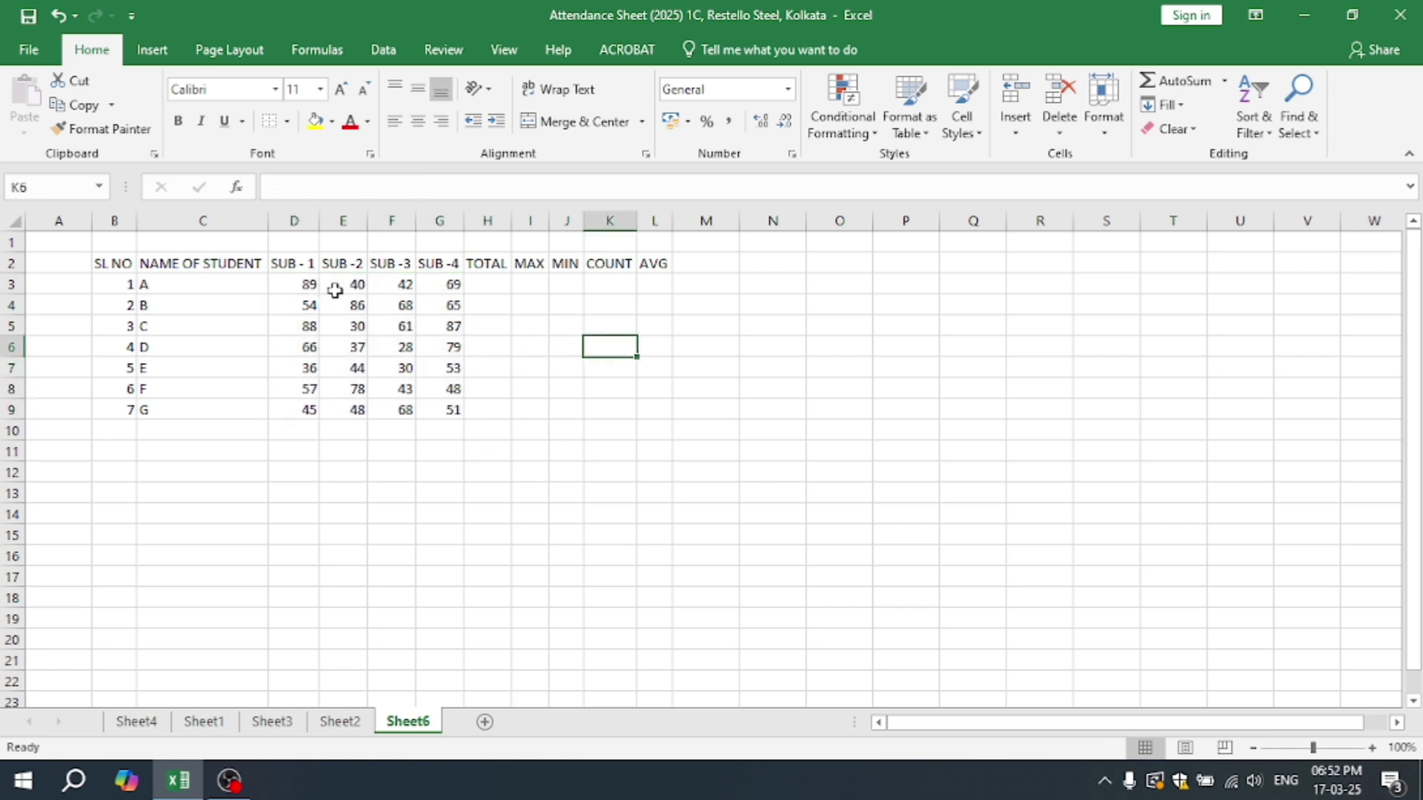
- Examine the formula behind several marks in the SUB-2, SUB-3 and SUB-4 columns, leaving the cells unedited
click(356, 293)
click(389, 344)
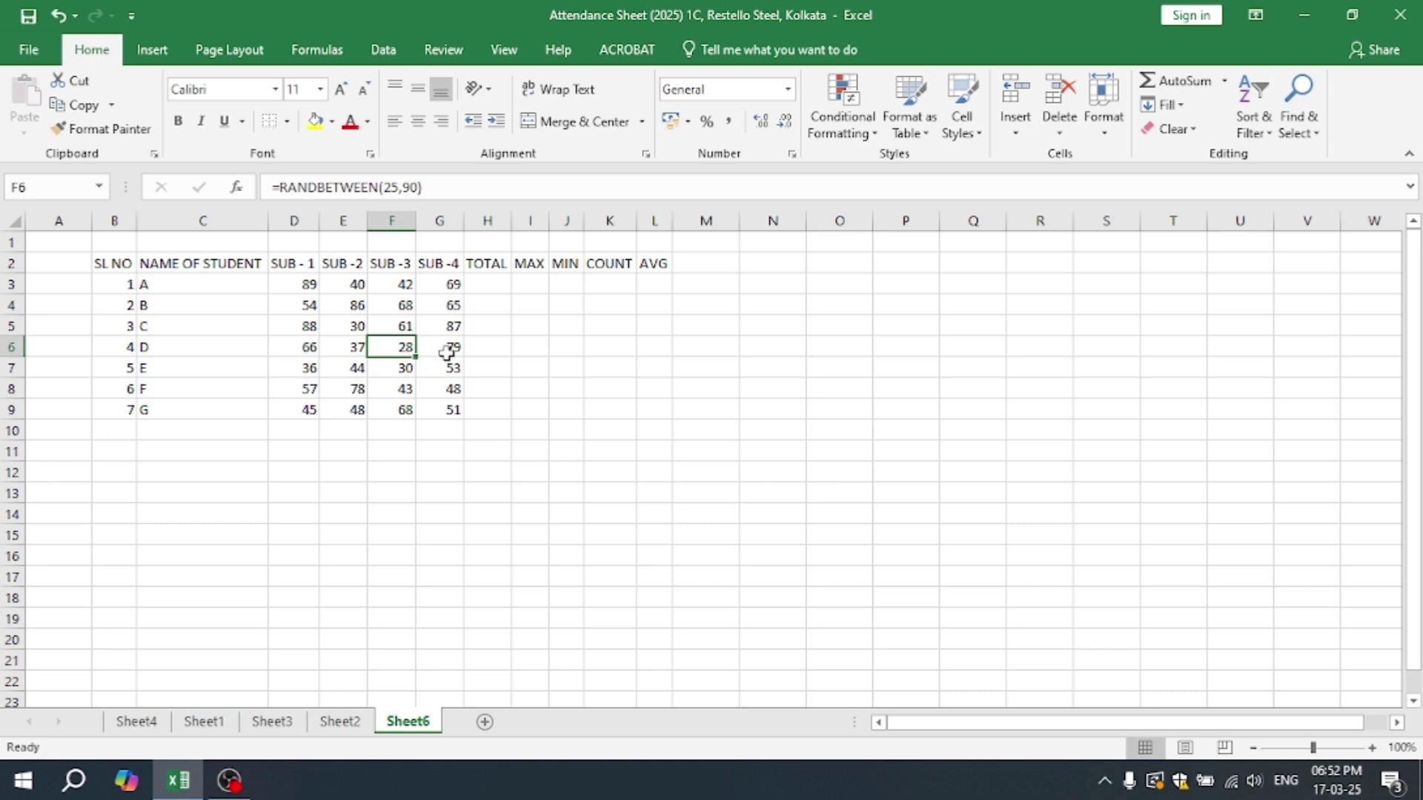
click(434, 354)
click(398, 366)
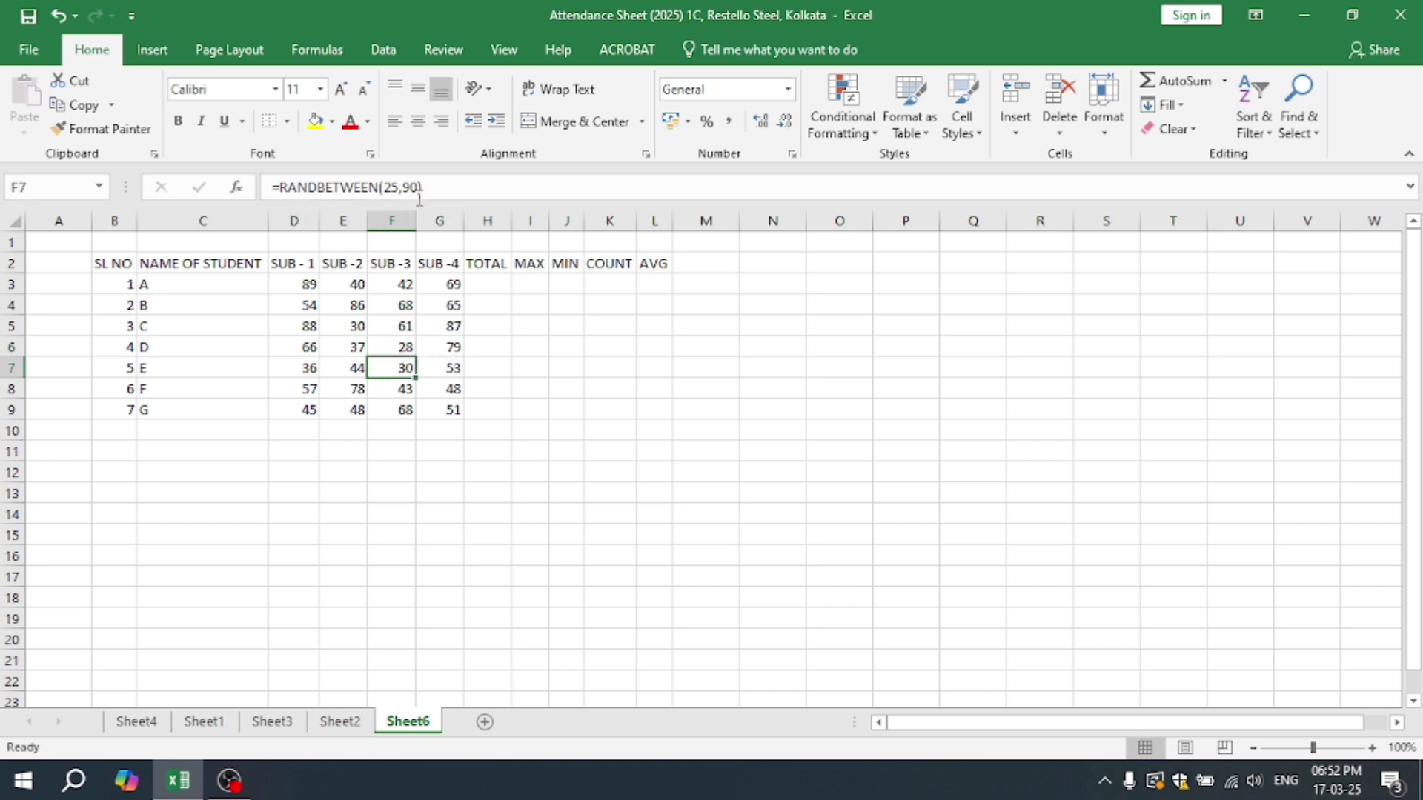
drag(419, 194, 269, 194)
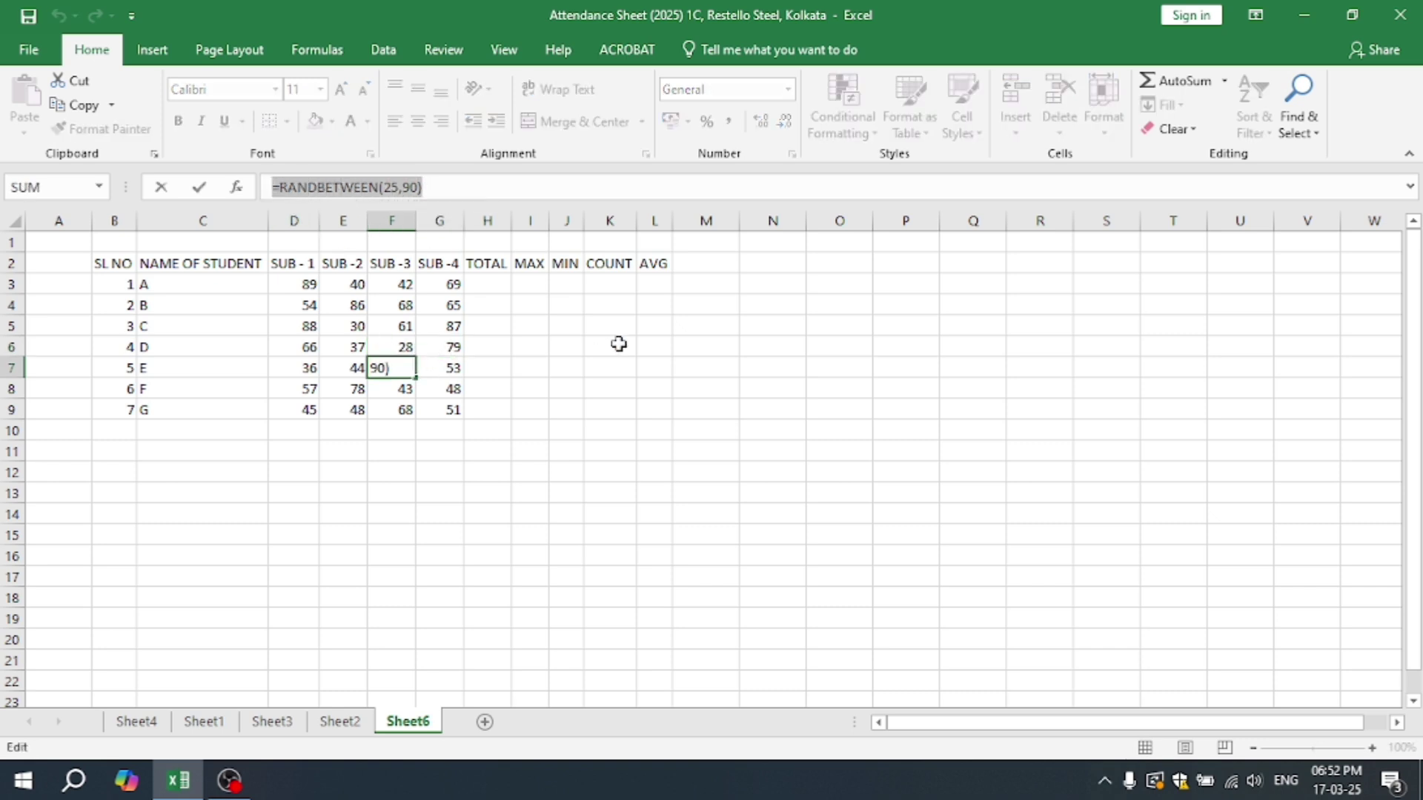
text(=)
click(653, 367)
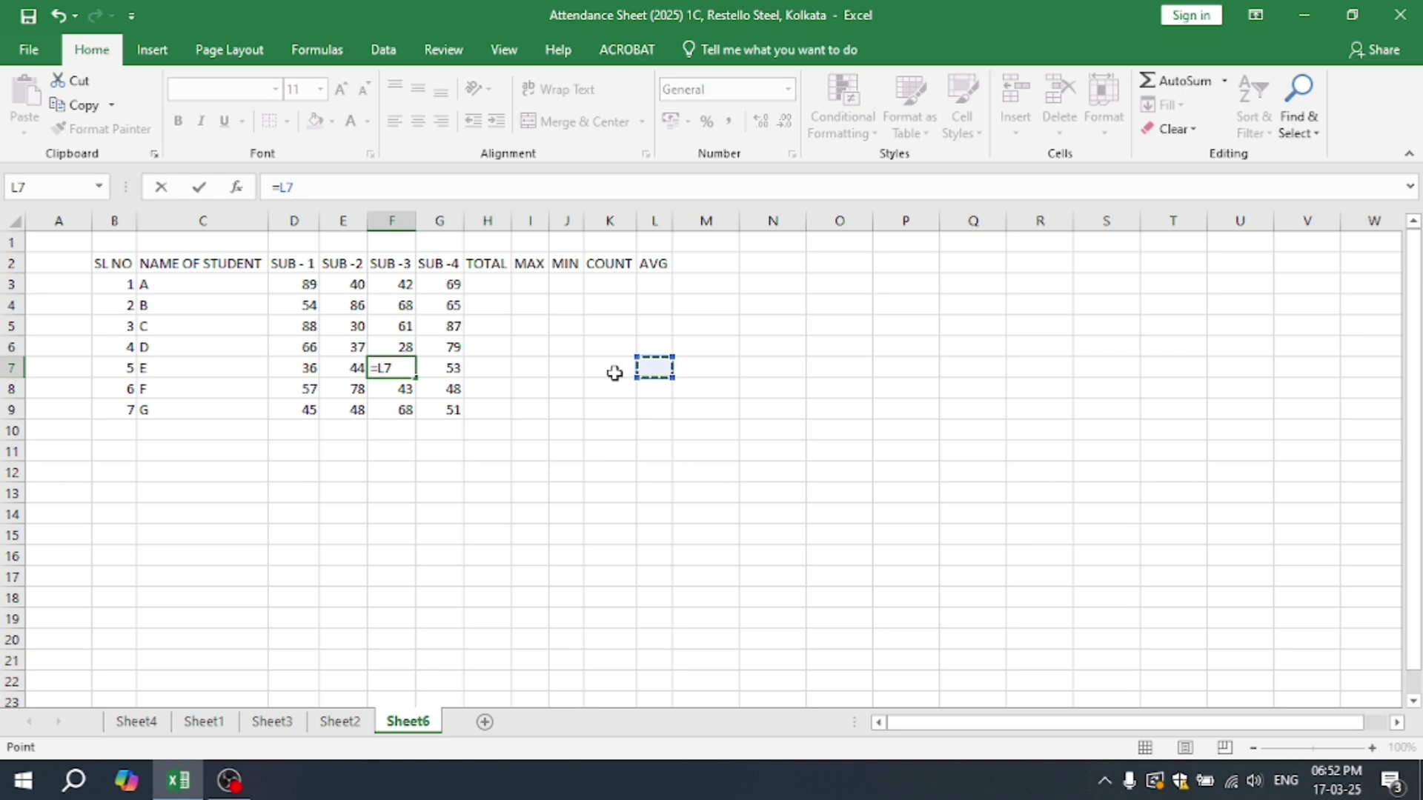
key(Escape)
click(447, 368)
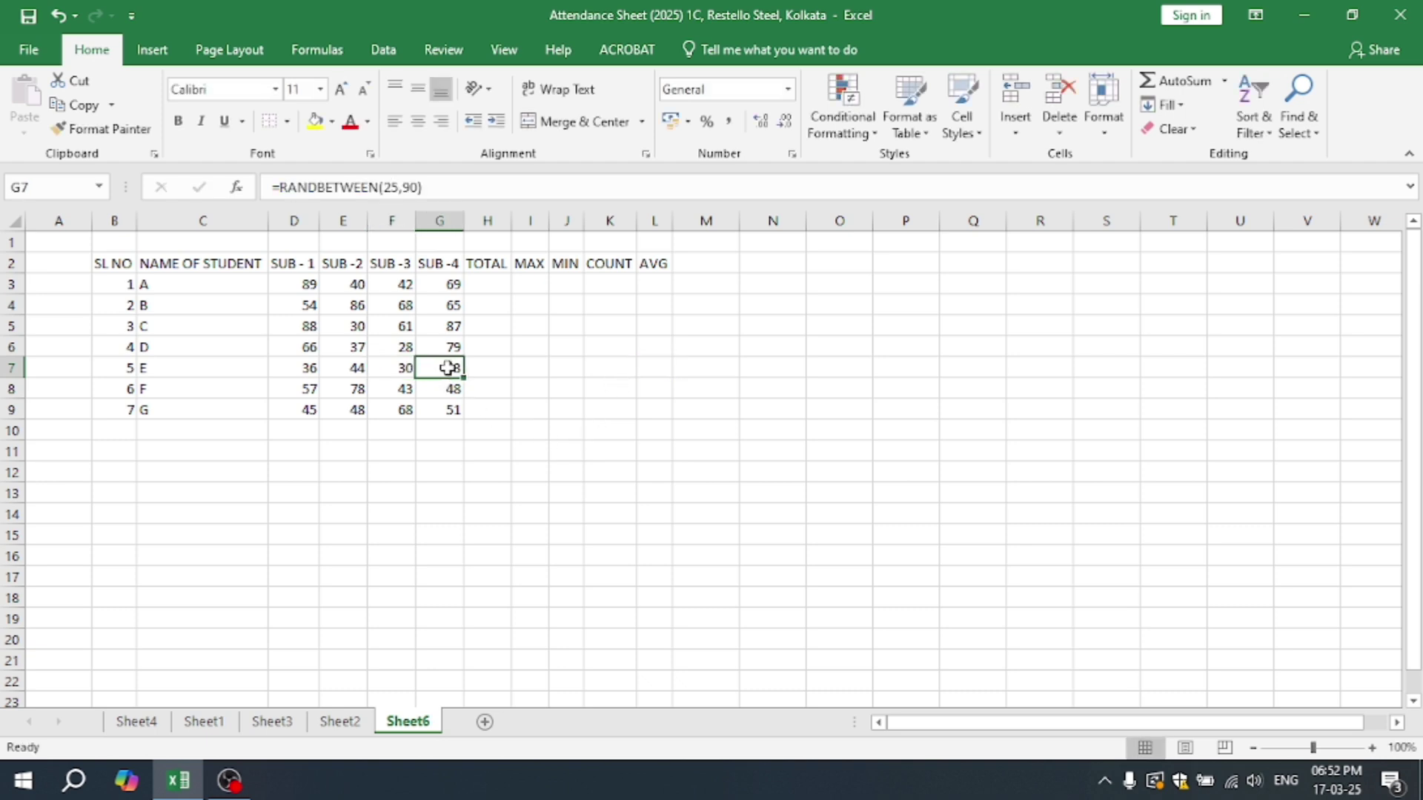
click(348, 286)
click(392, 348)
click(653, 409)
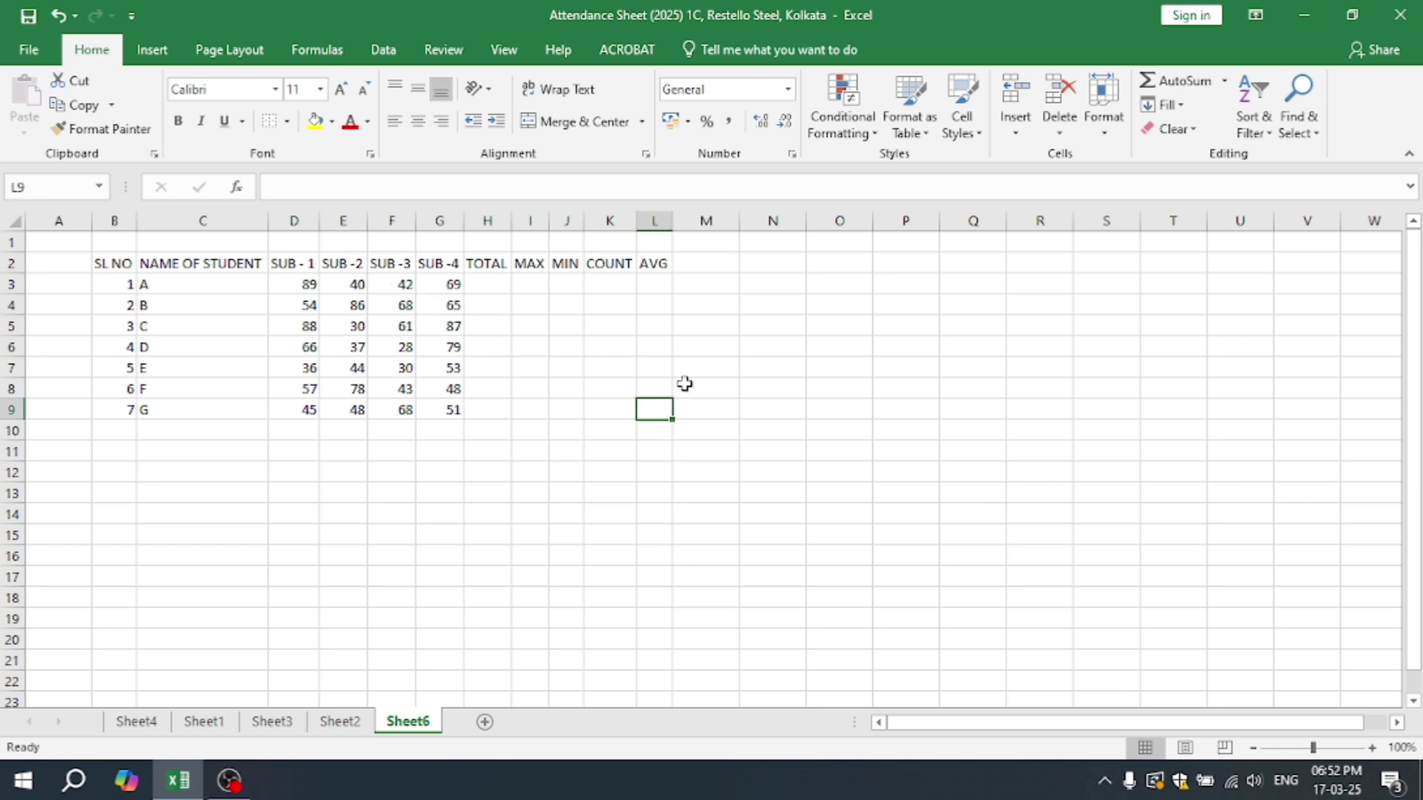
click(567, 366)
- Copy the marks block D3:G9 and paste it over itself as values only, replacing the random formulas with fixed marks
drag(301, 288, 438, 400)
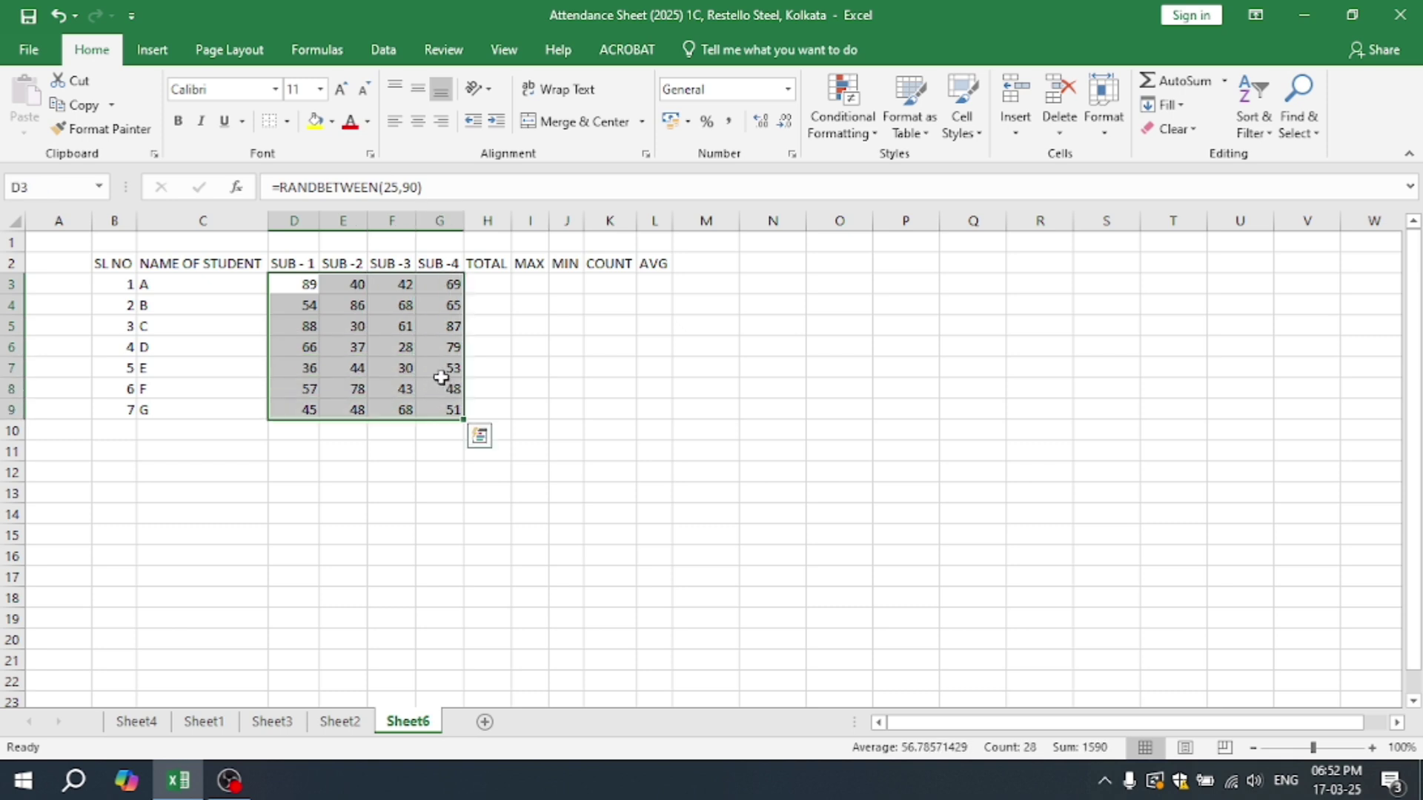
right_click(384, 356)
click(413, 348)
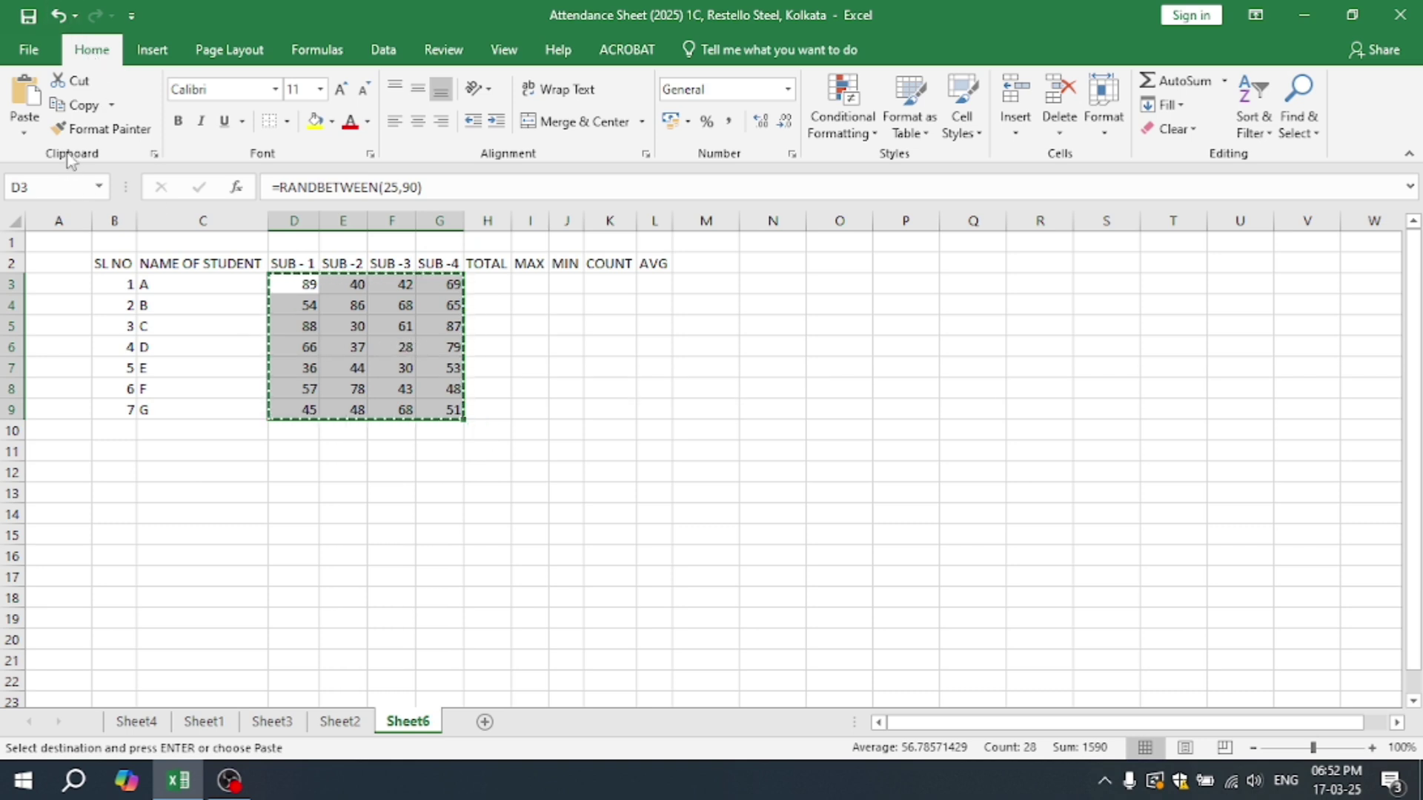
click(24, 134)
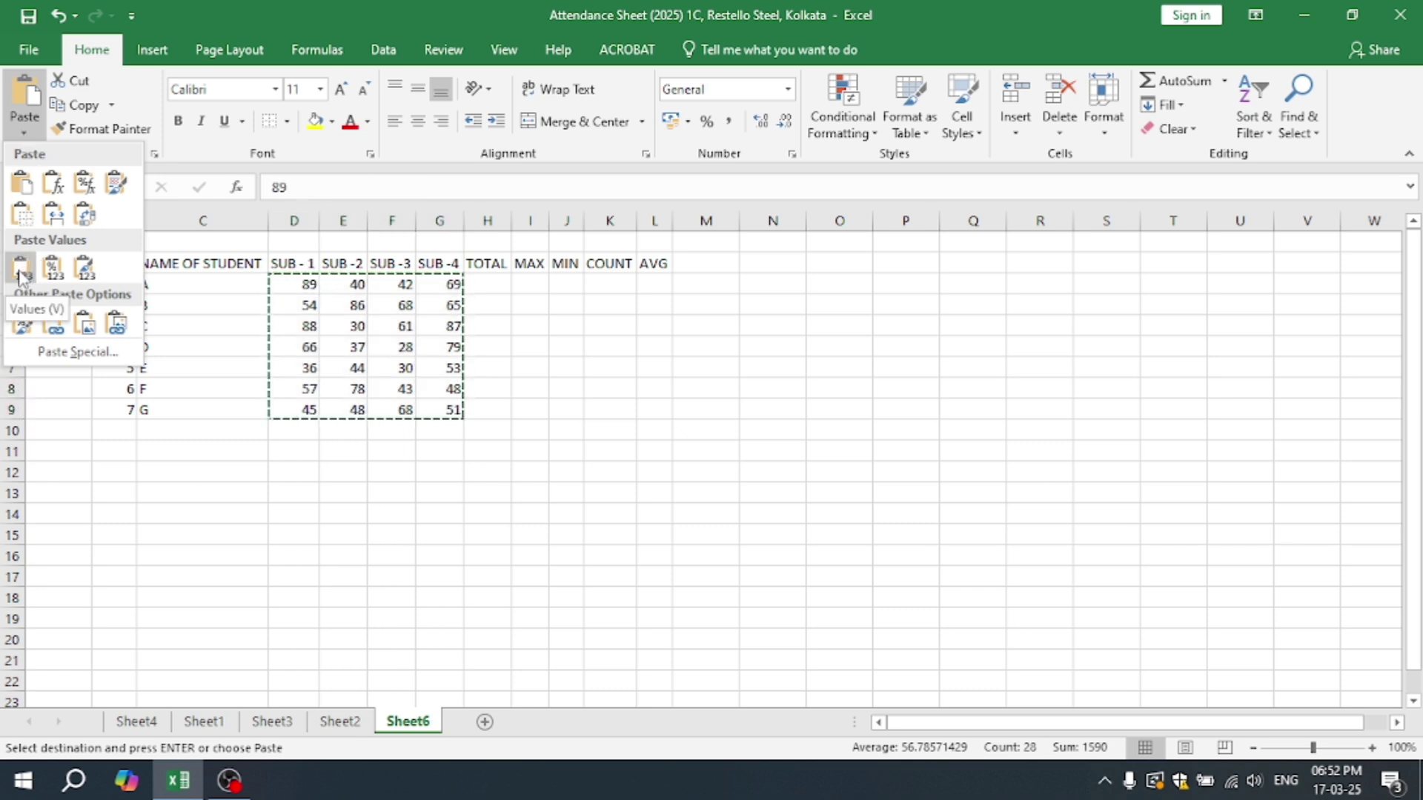
click(20, 271)
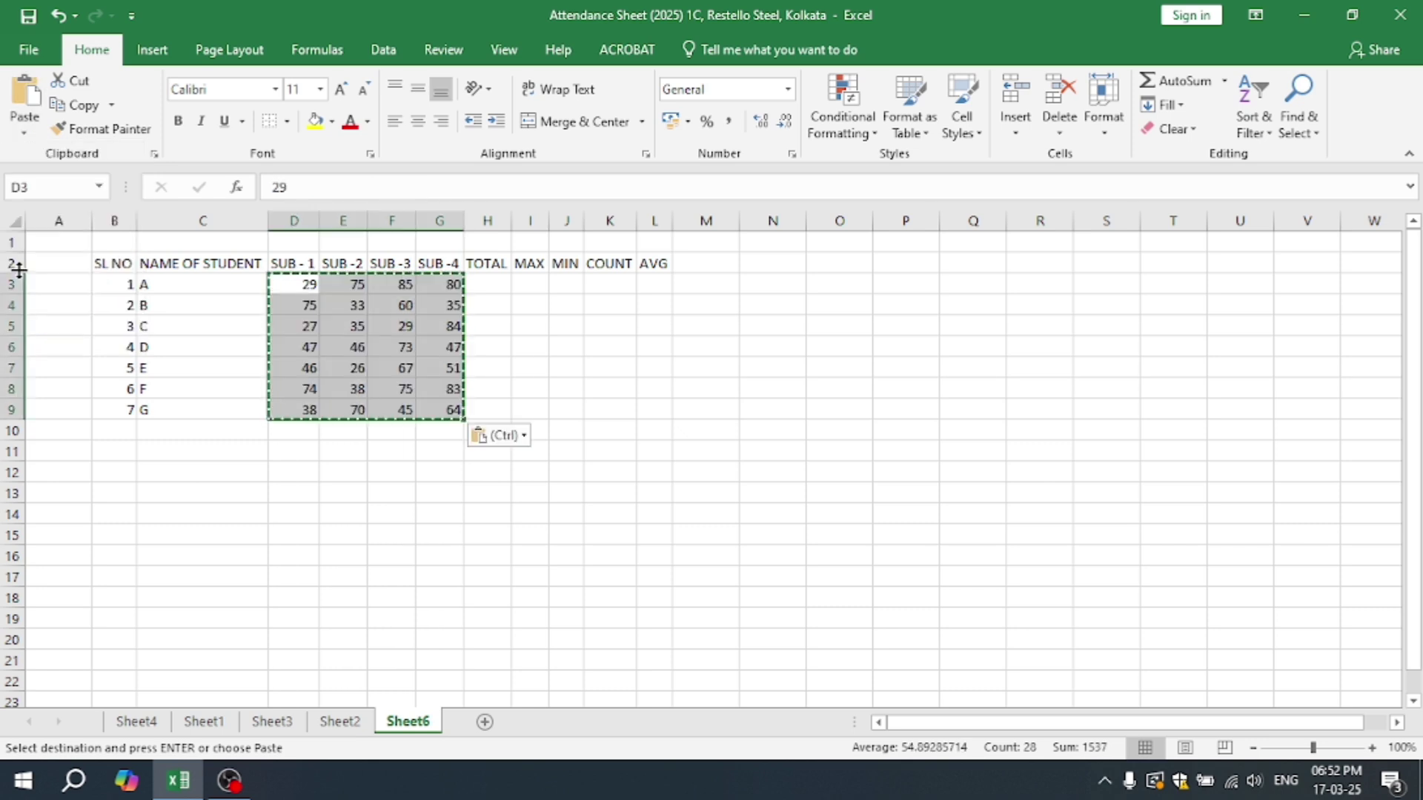
click(361, 346)
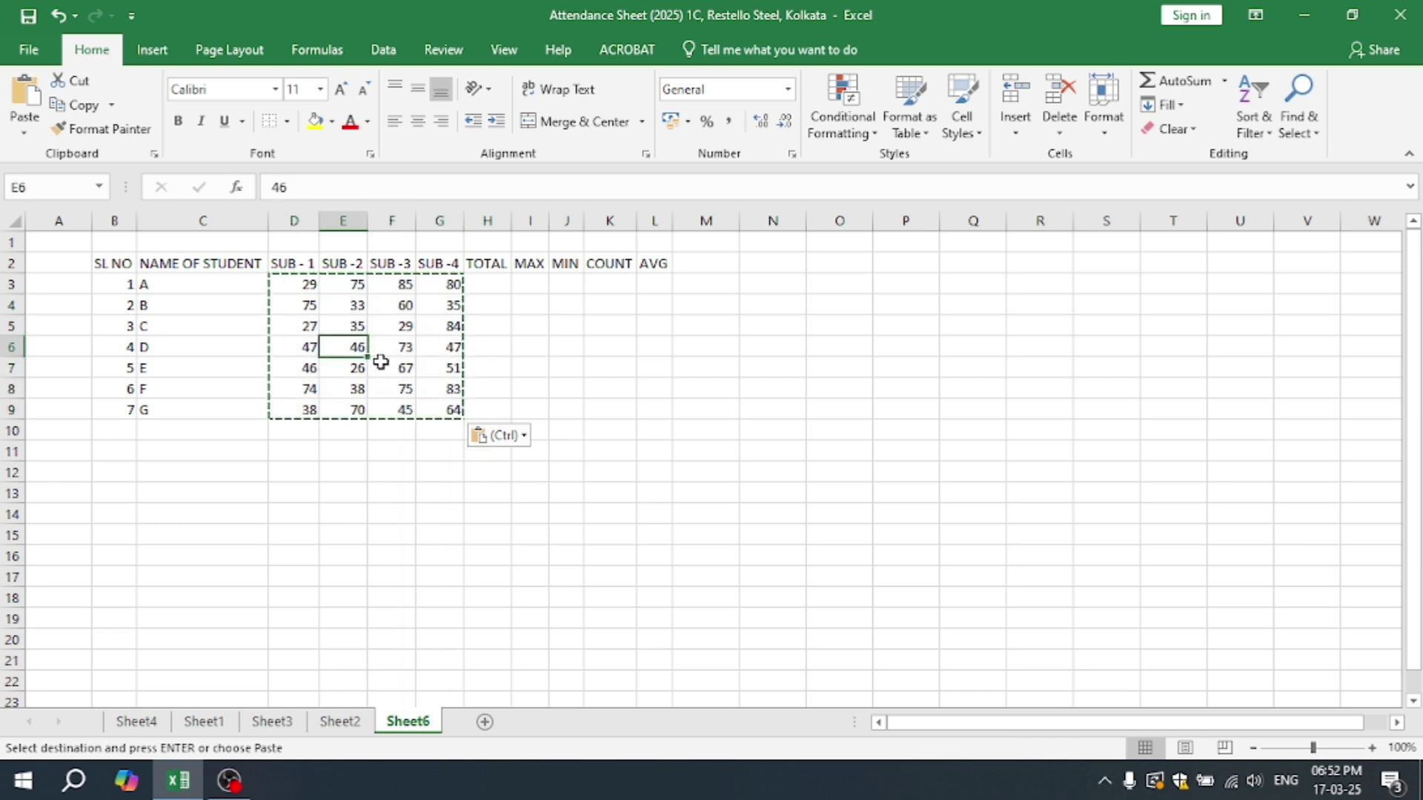
key(Escape)
- Check the contents of several marks across the SUB columns for remaining formulas, leaving the cells unedited
click(378, 326)
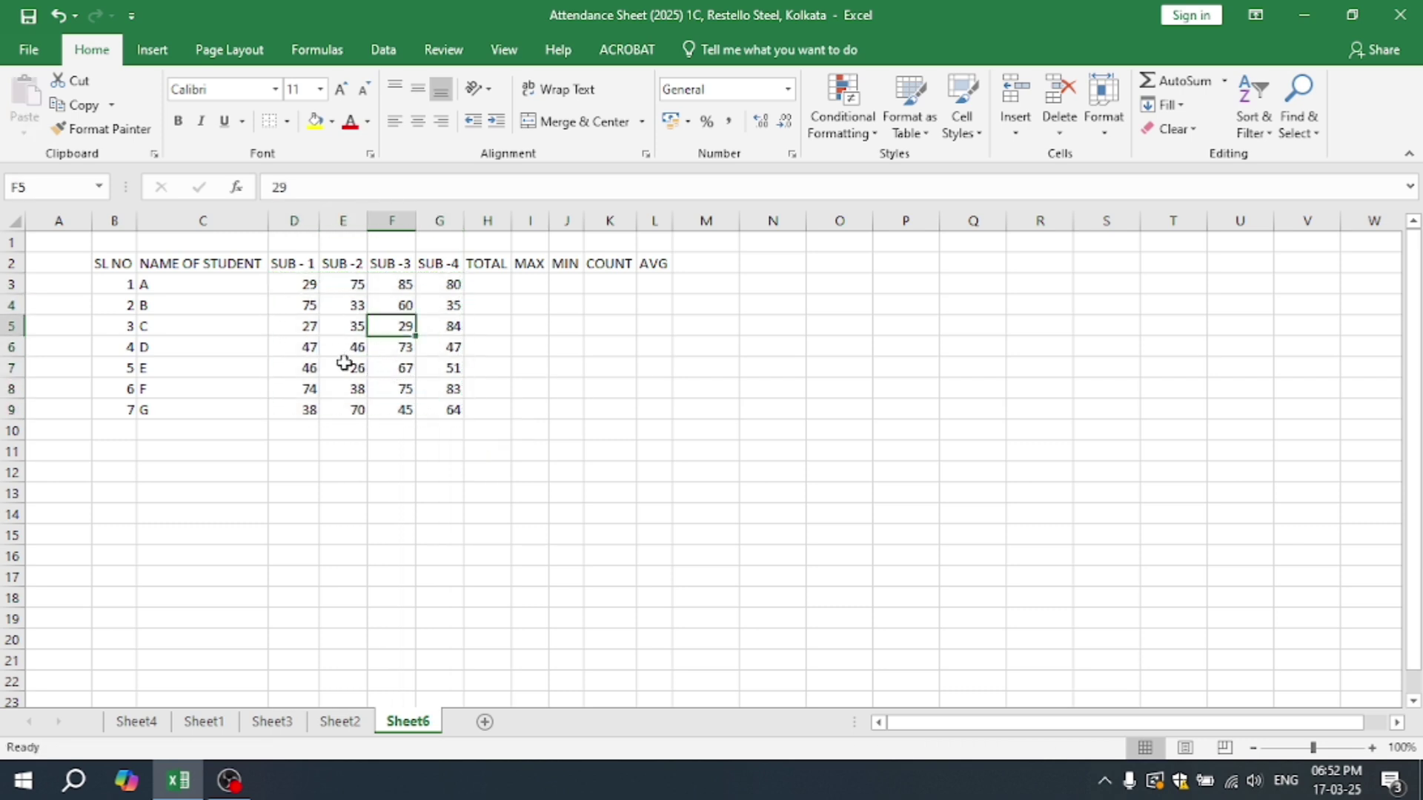
click(382, 370)
click(441, 370)
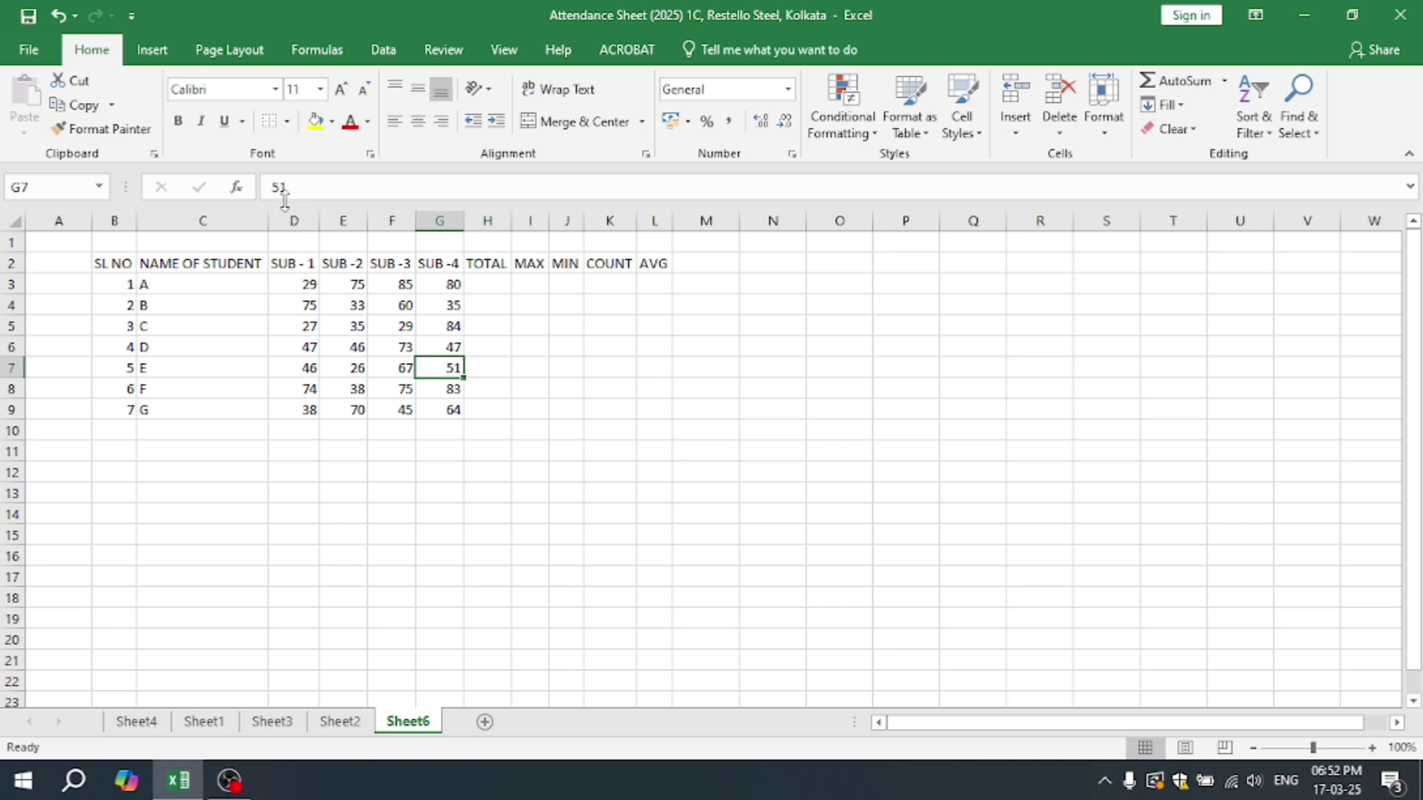
double_click(275, 187)
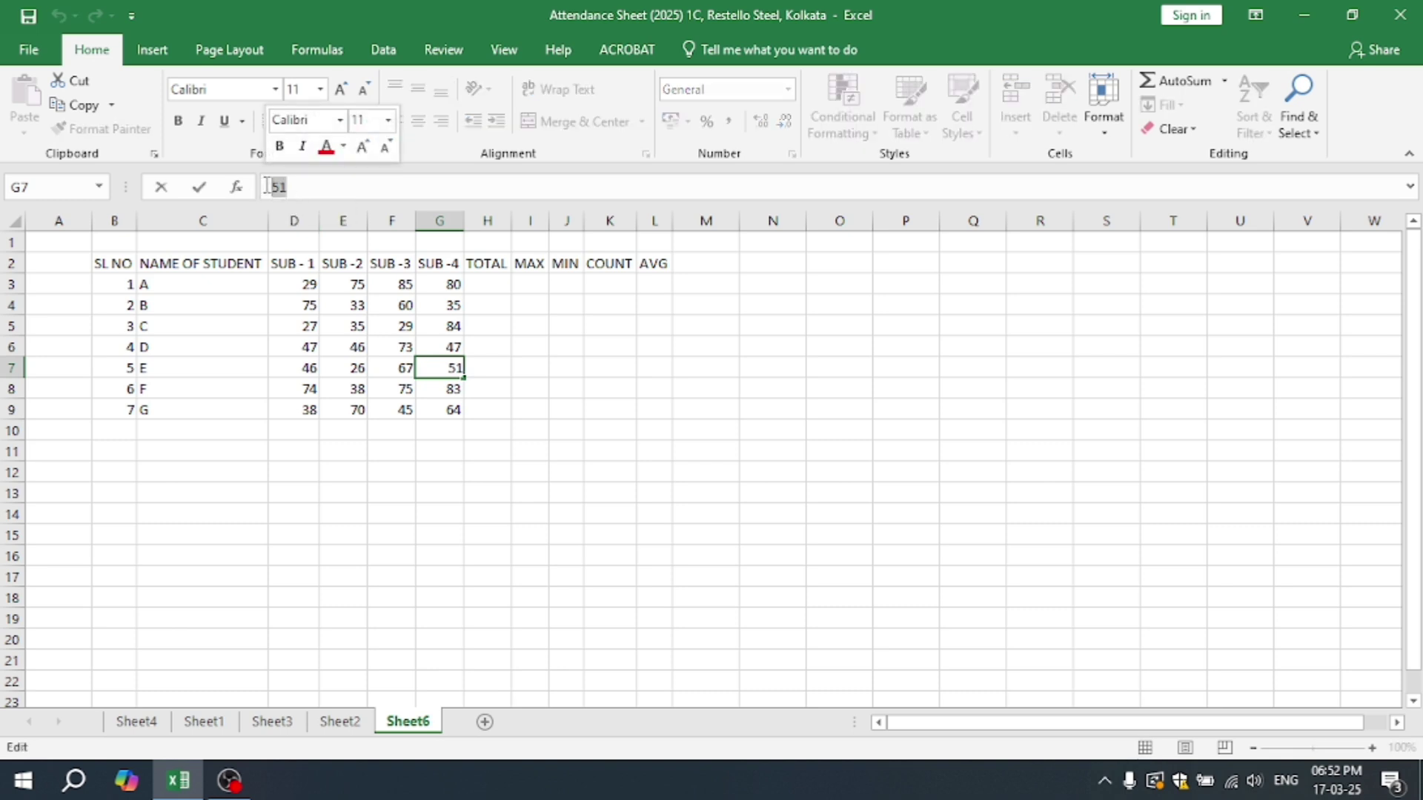
click(610, 406)
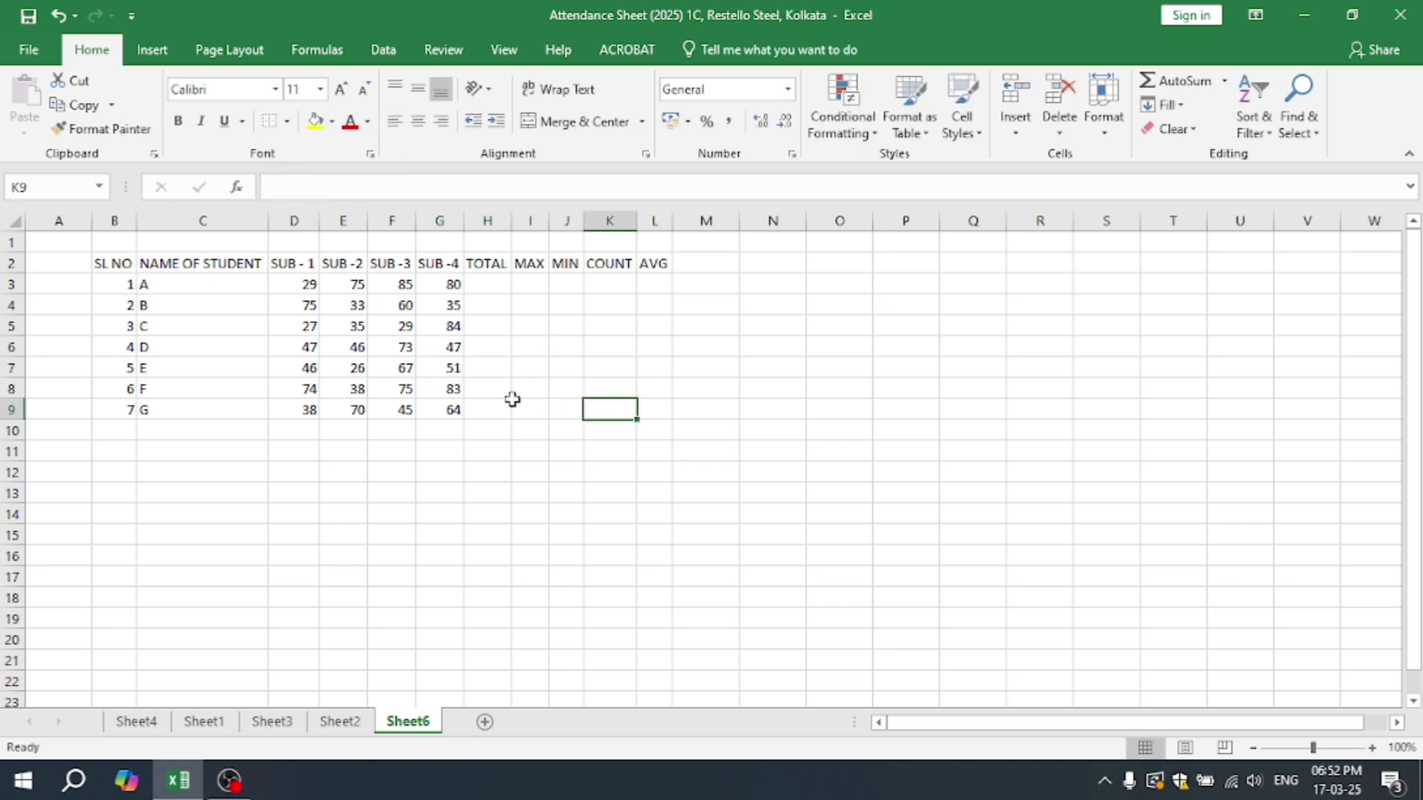
click(299, 286)
click(359, 290)
click(385, 286)
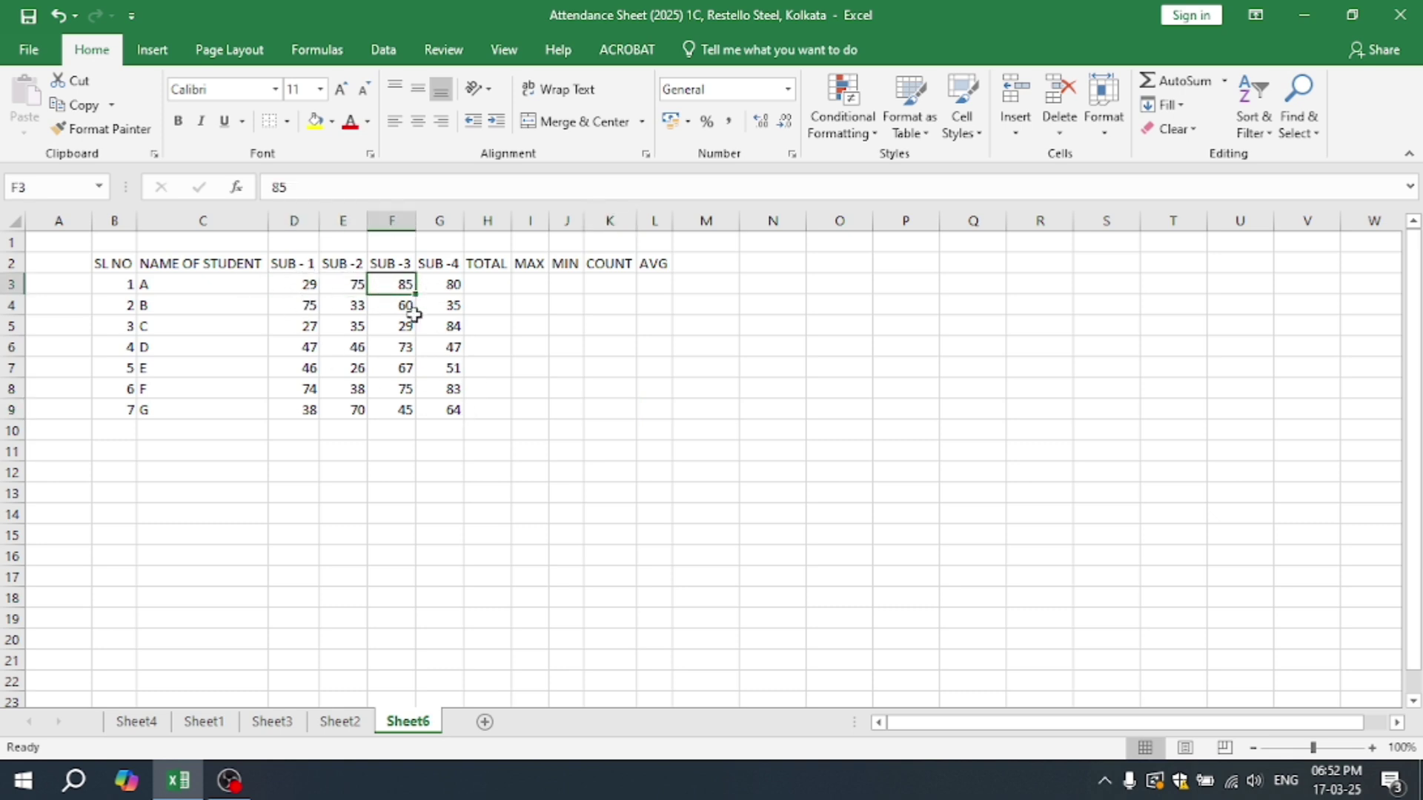
click(587, 365)
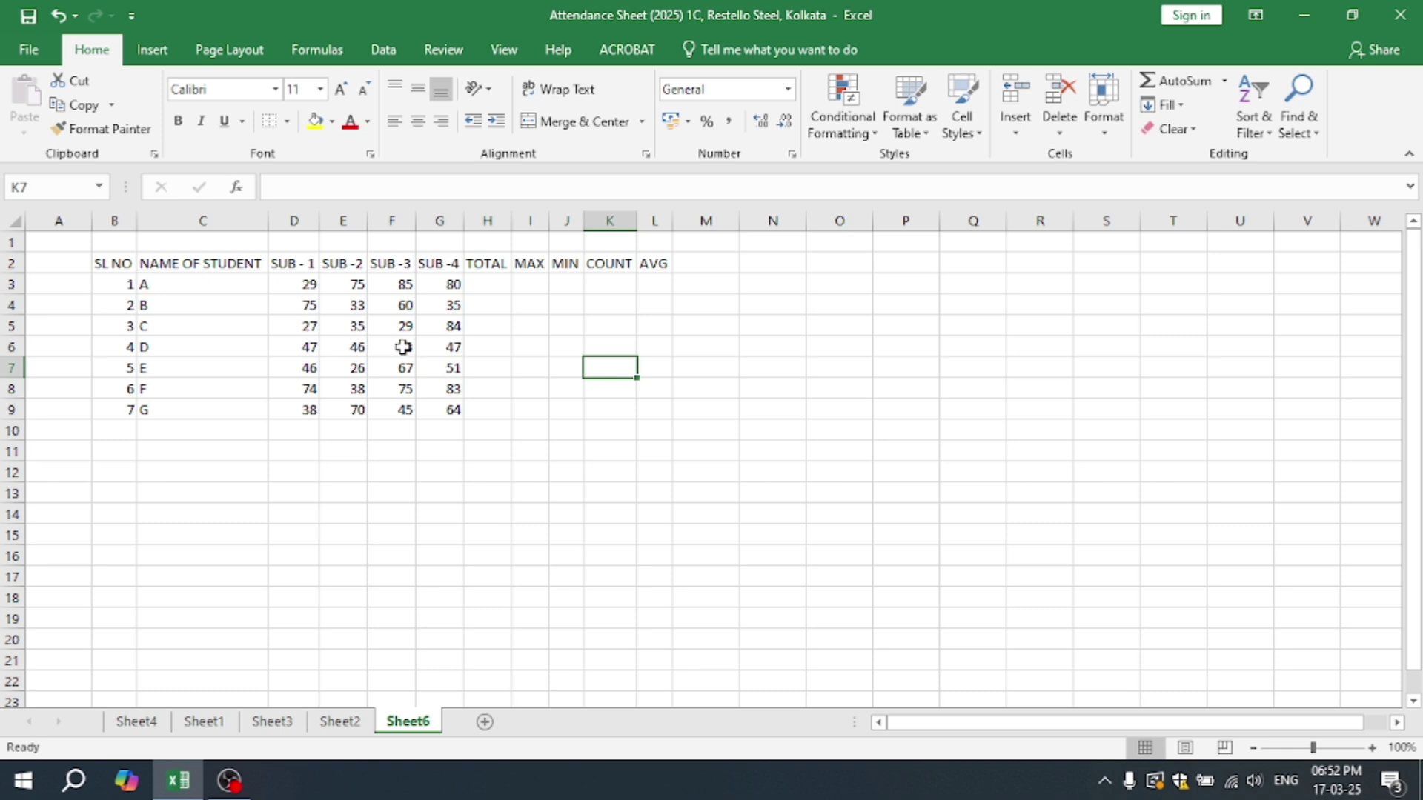
- Apply all borders to the whole marks table, B2:L9
drag(114, 264, 640, 410)
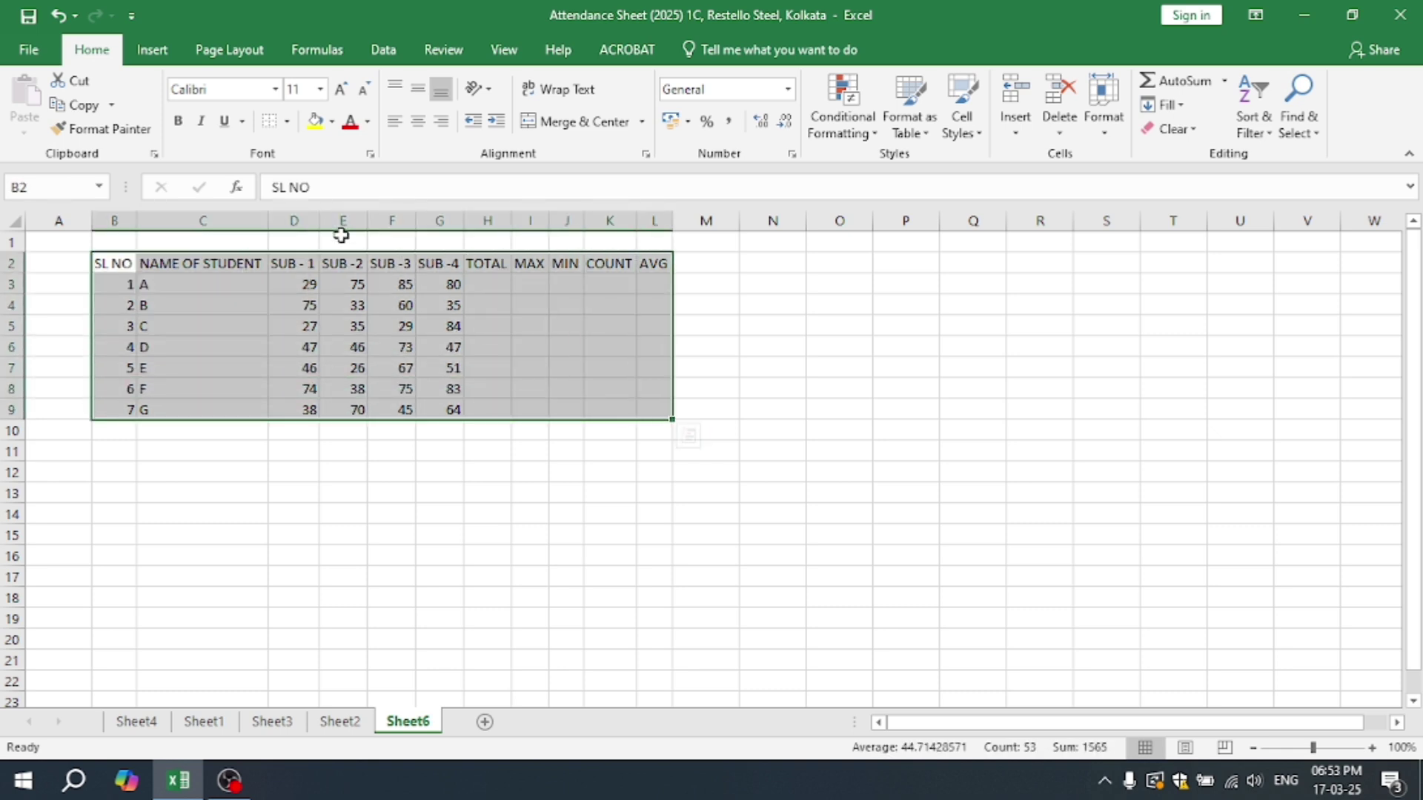
click(288, 122)
click(307, 299)
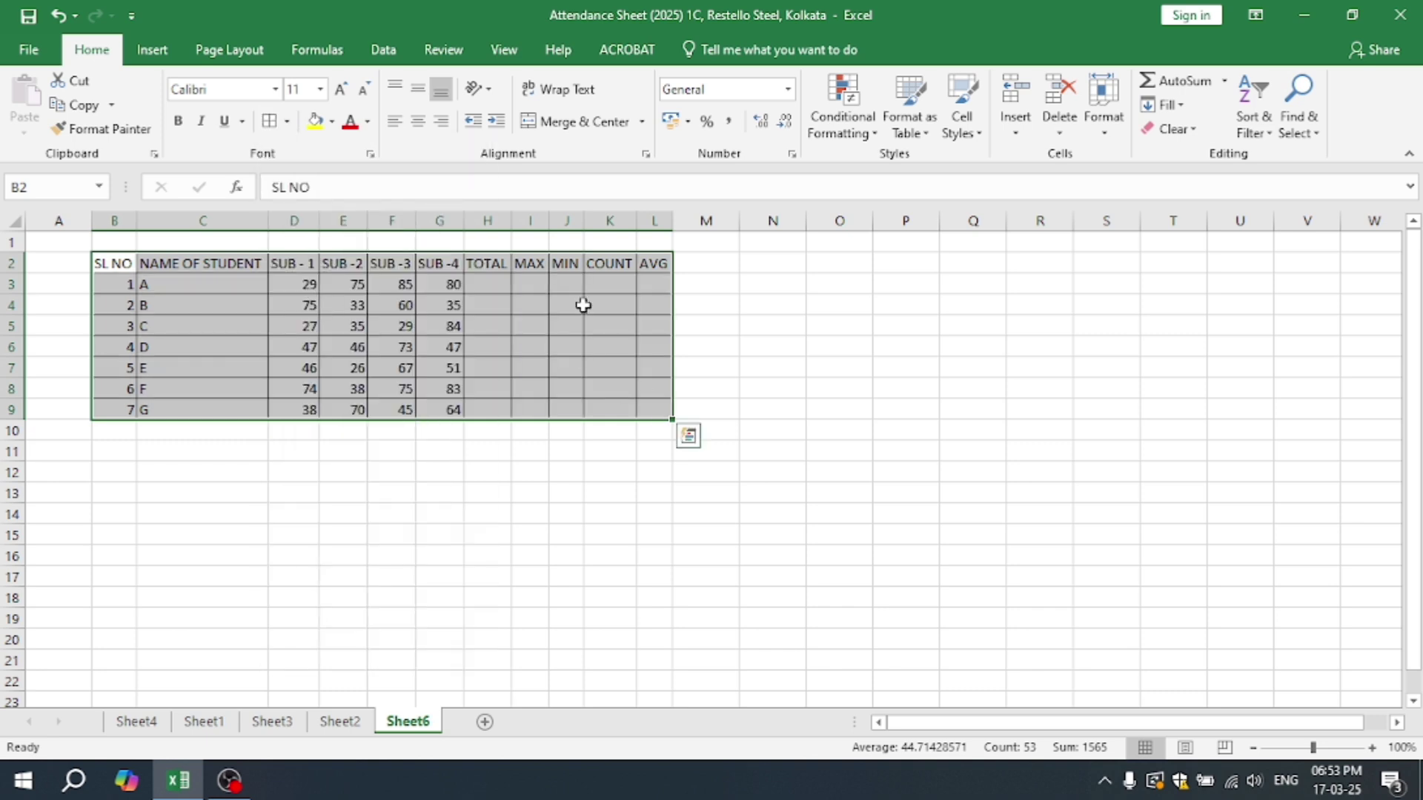
click(815, 347)
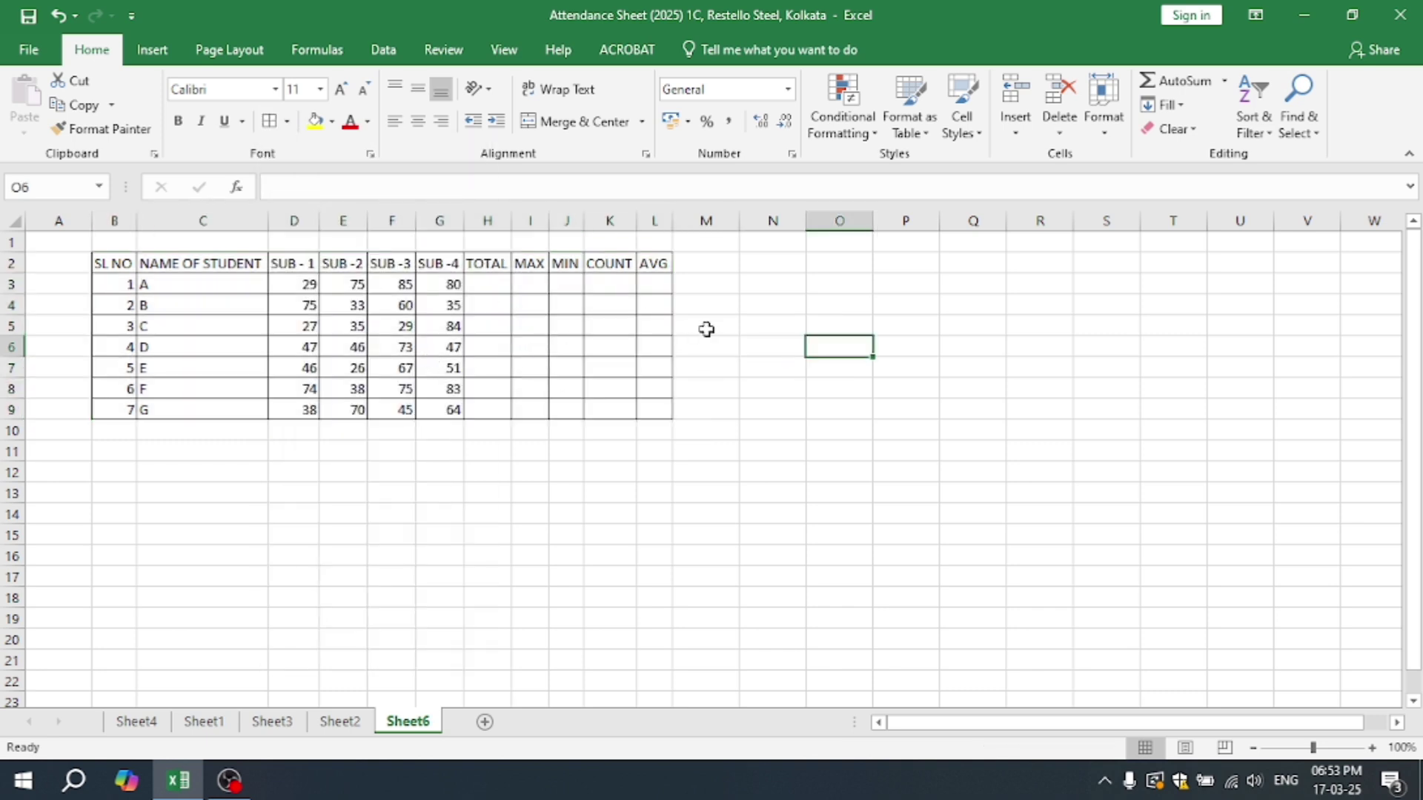
- Enter the formula =SUM(D3:G3) manually in H3 to total student A's four subject marks
click(491, 283)
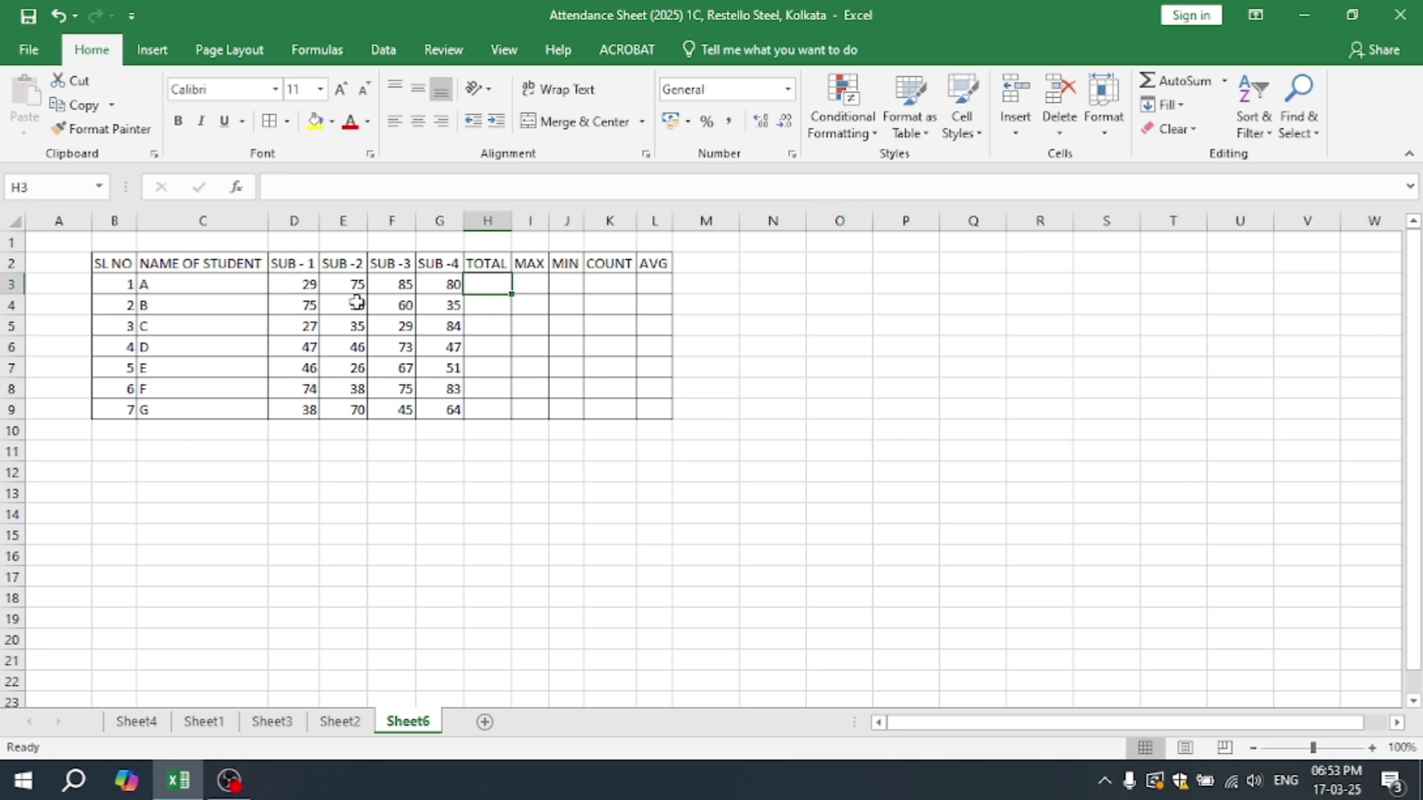
drag(300, 286, 437, 290)
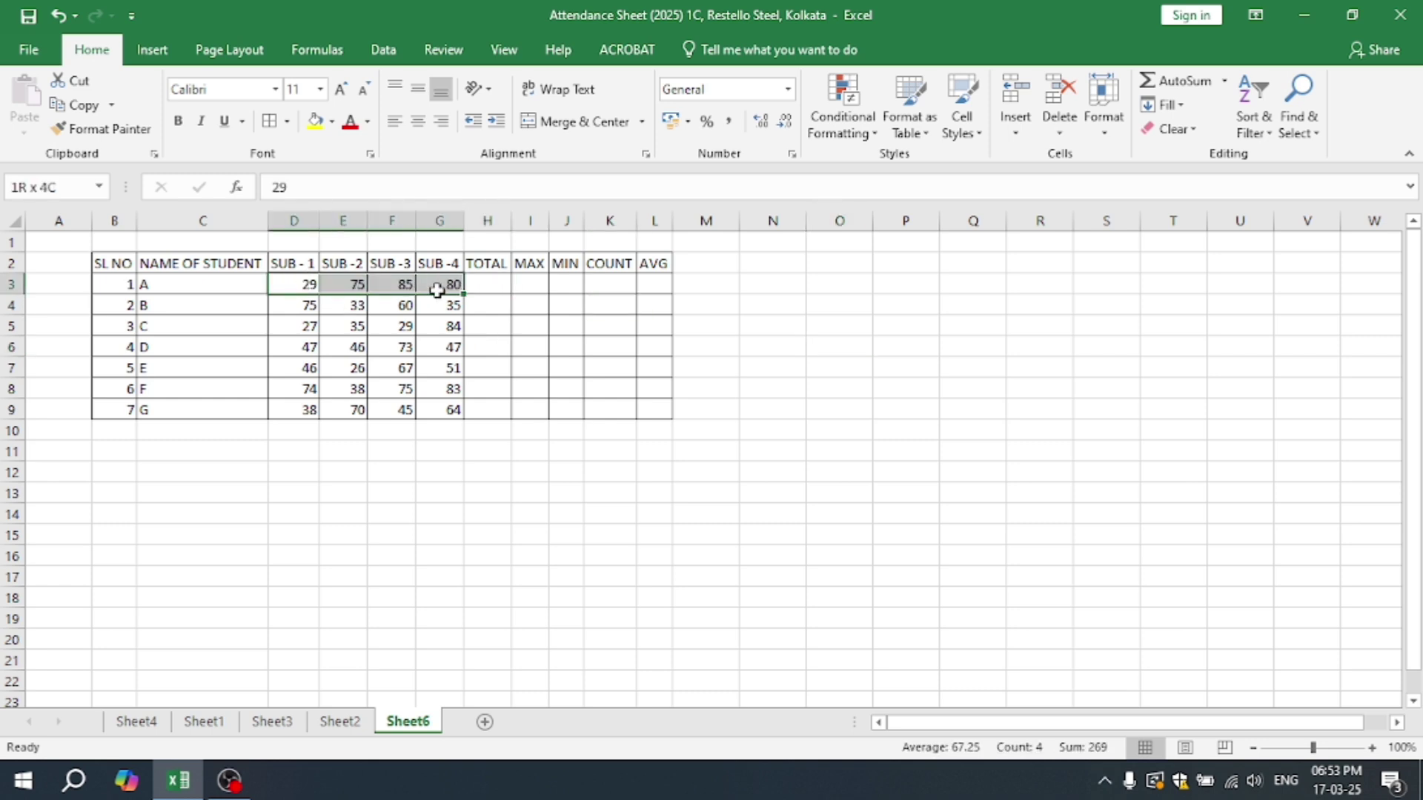
click(835, 403)
click(496, 284)
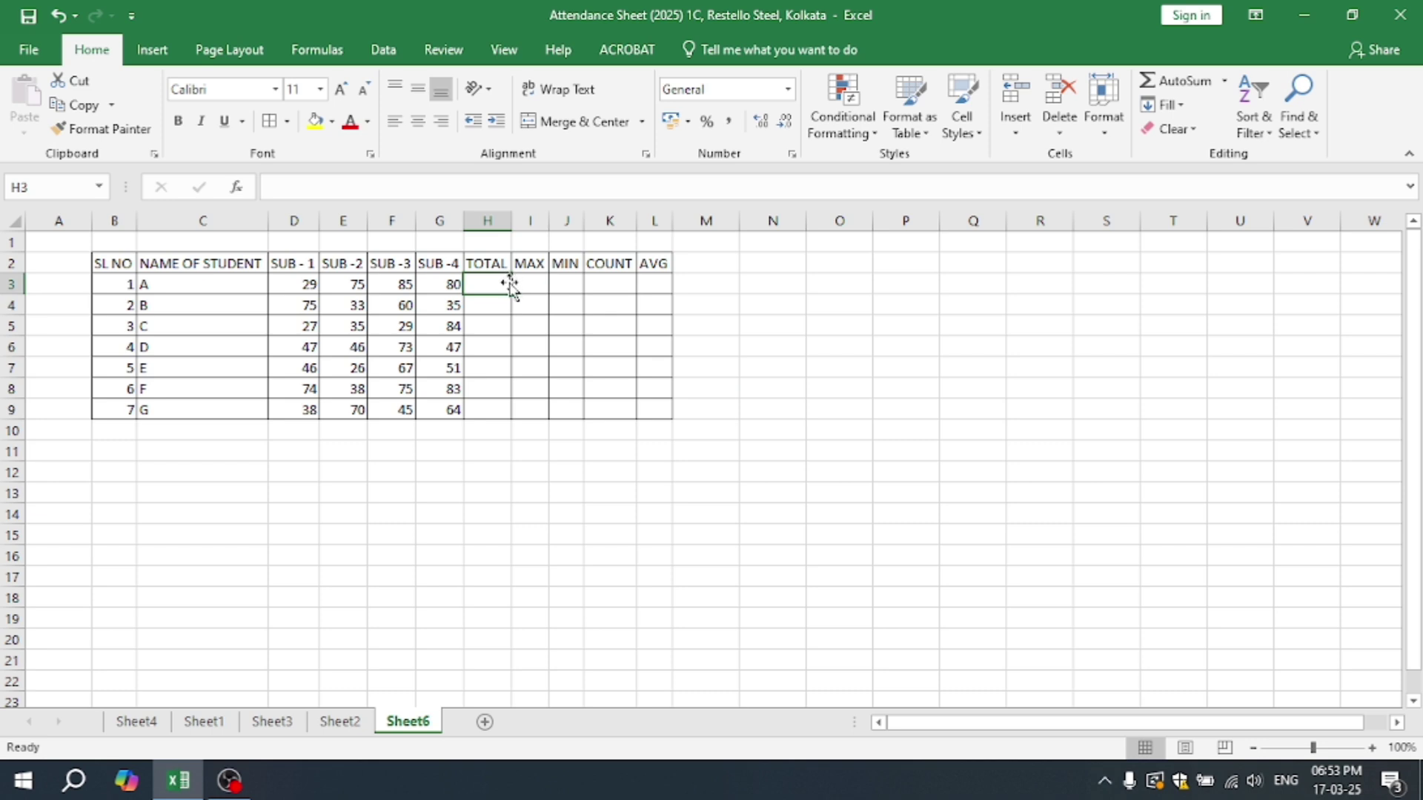
text(=)
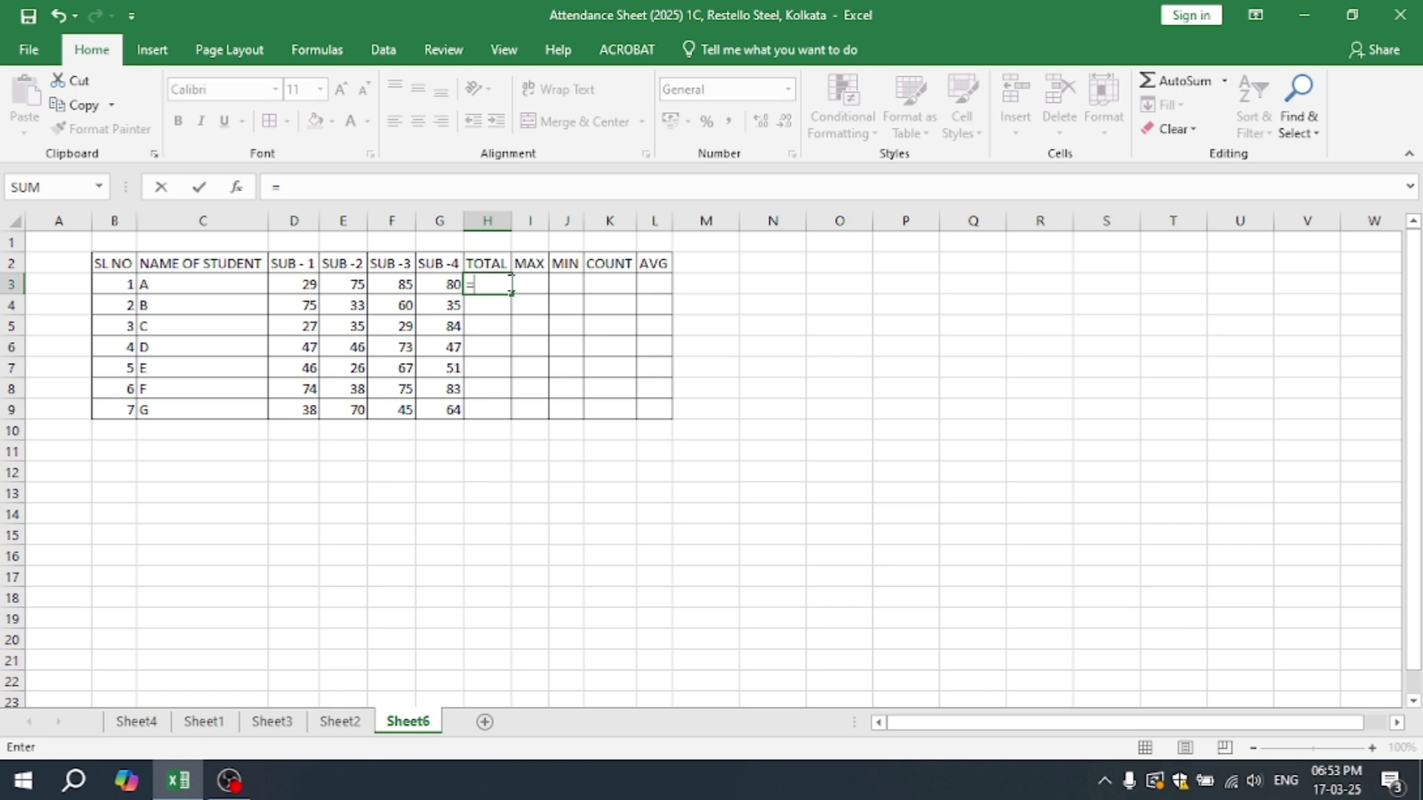
text(SUM)
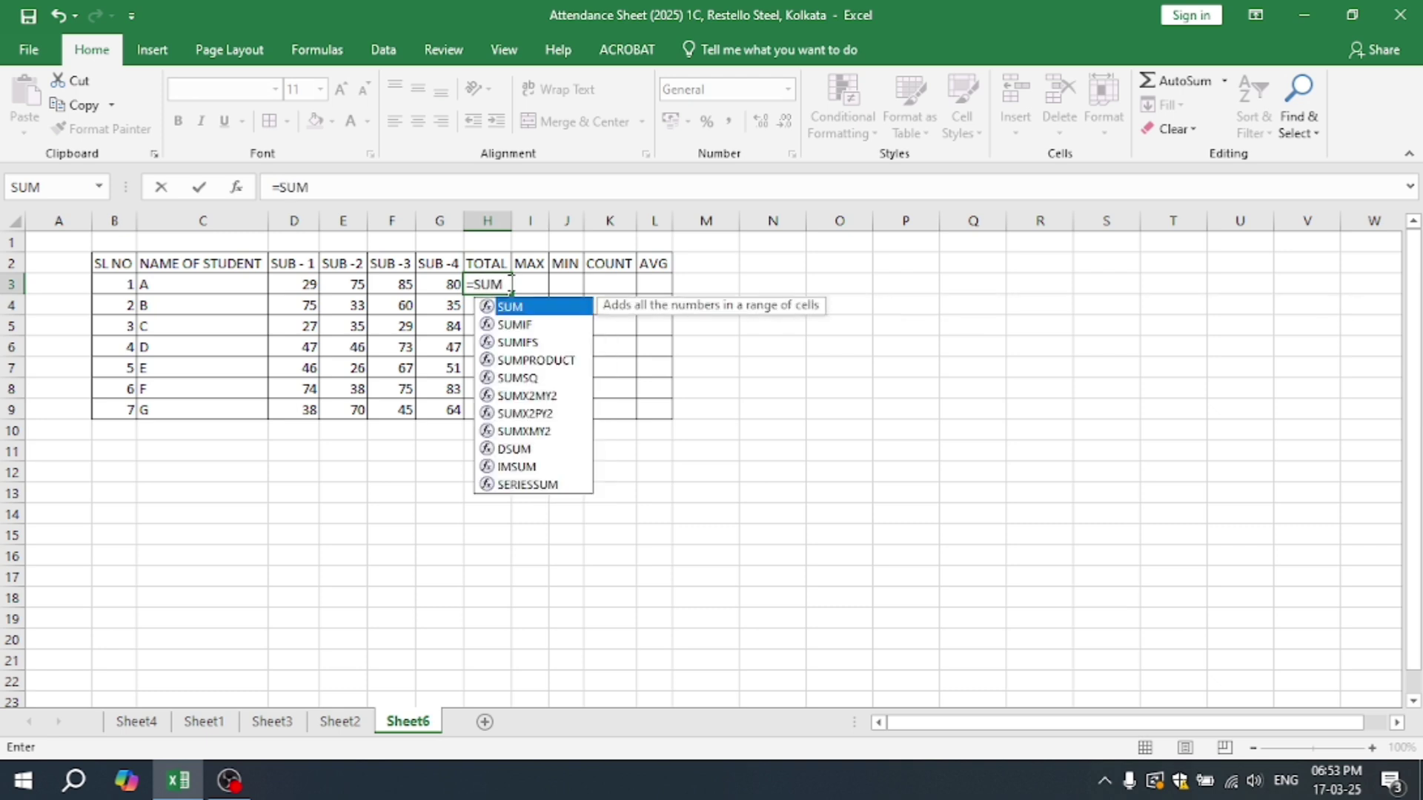
text(()
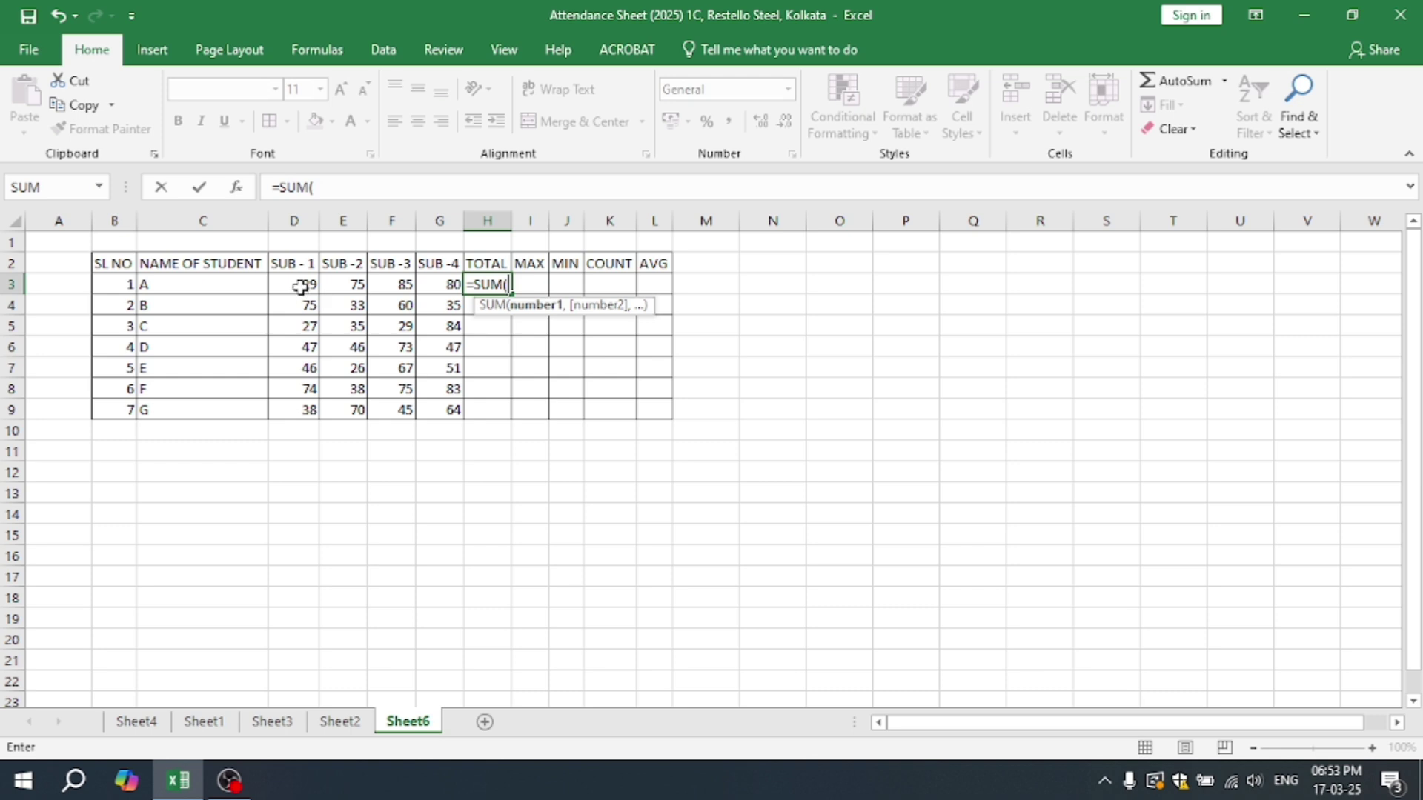
drag(304, 286, 422, 286)
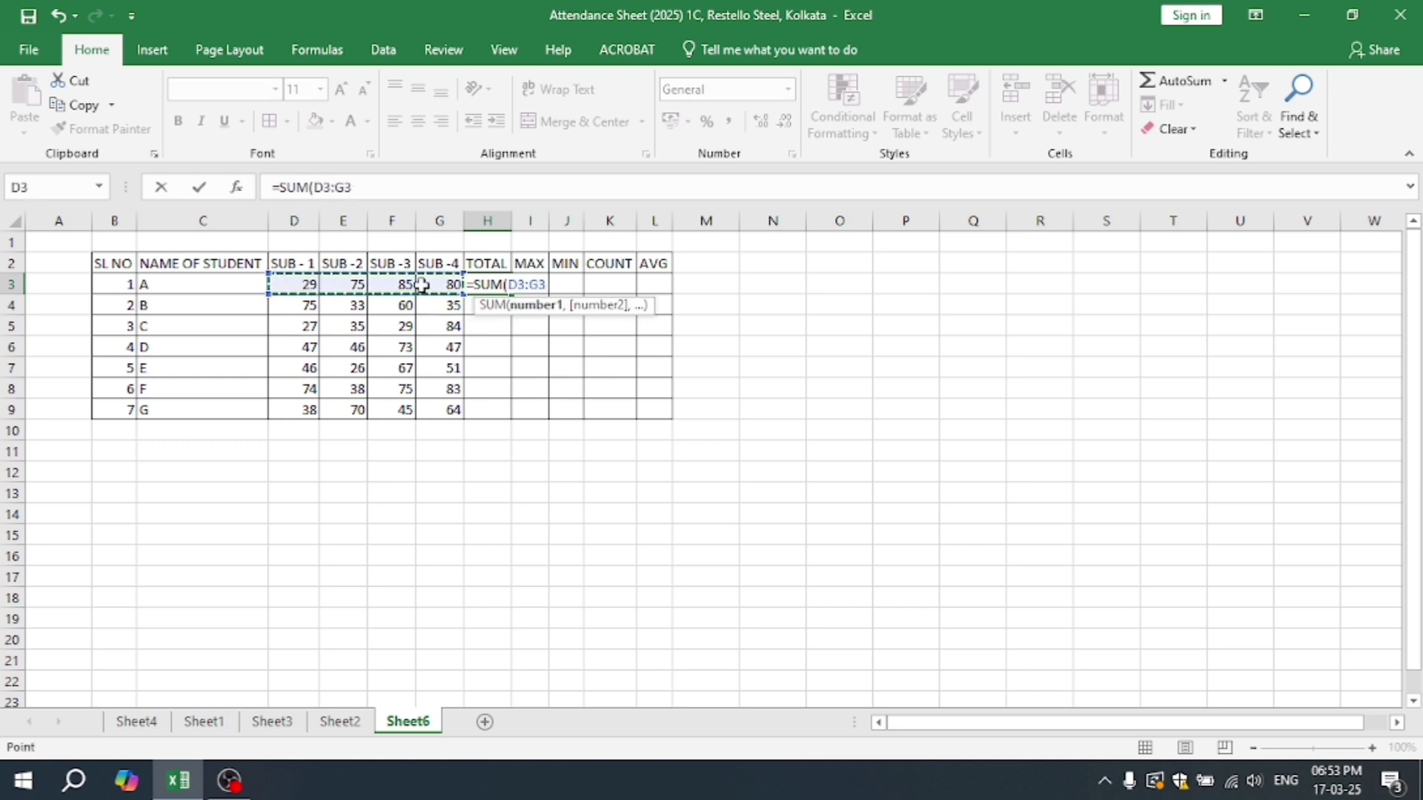
text())
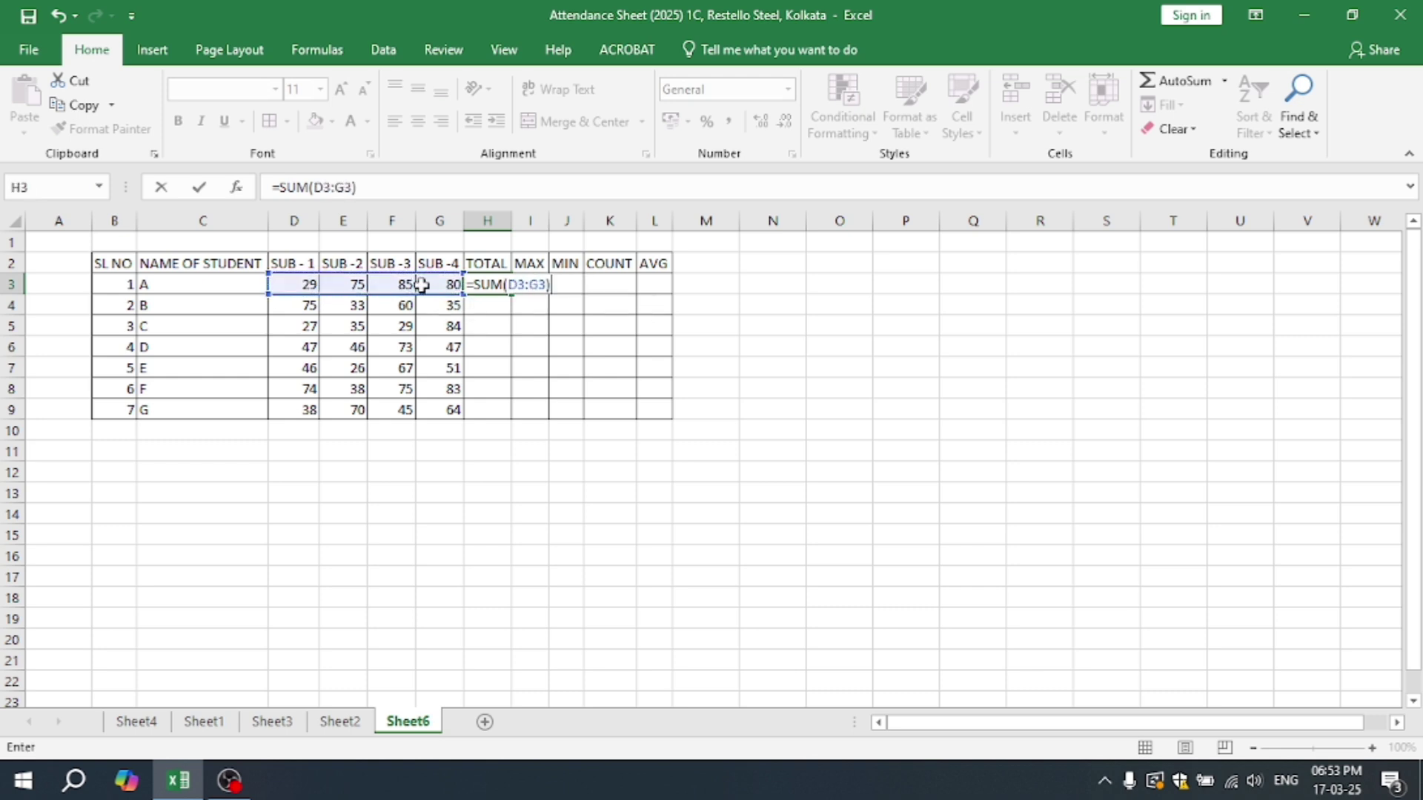
key(Return)
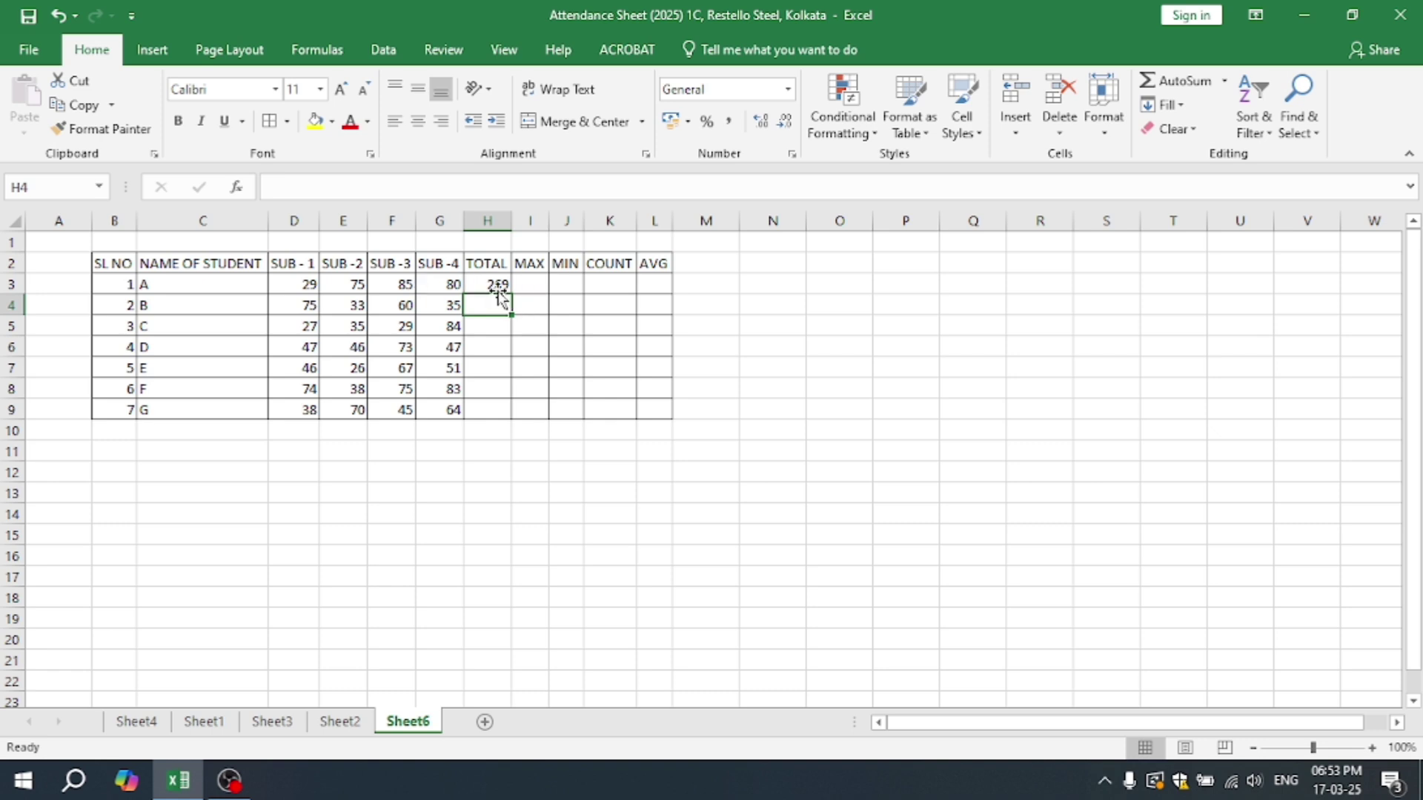
- Undo the manually entered SUM formula in H3
click(497, 285)
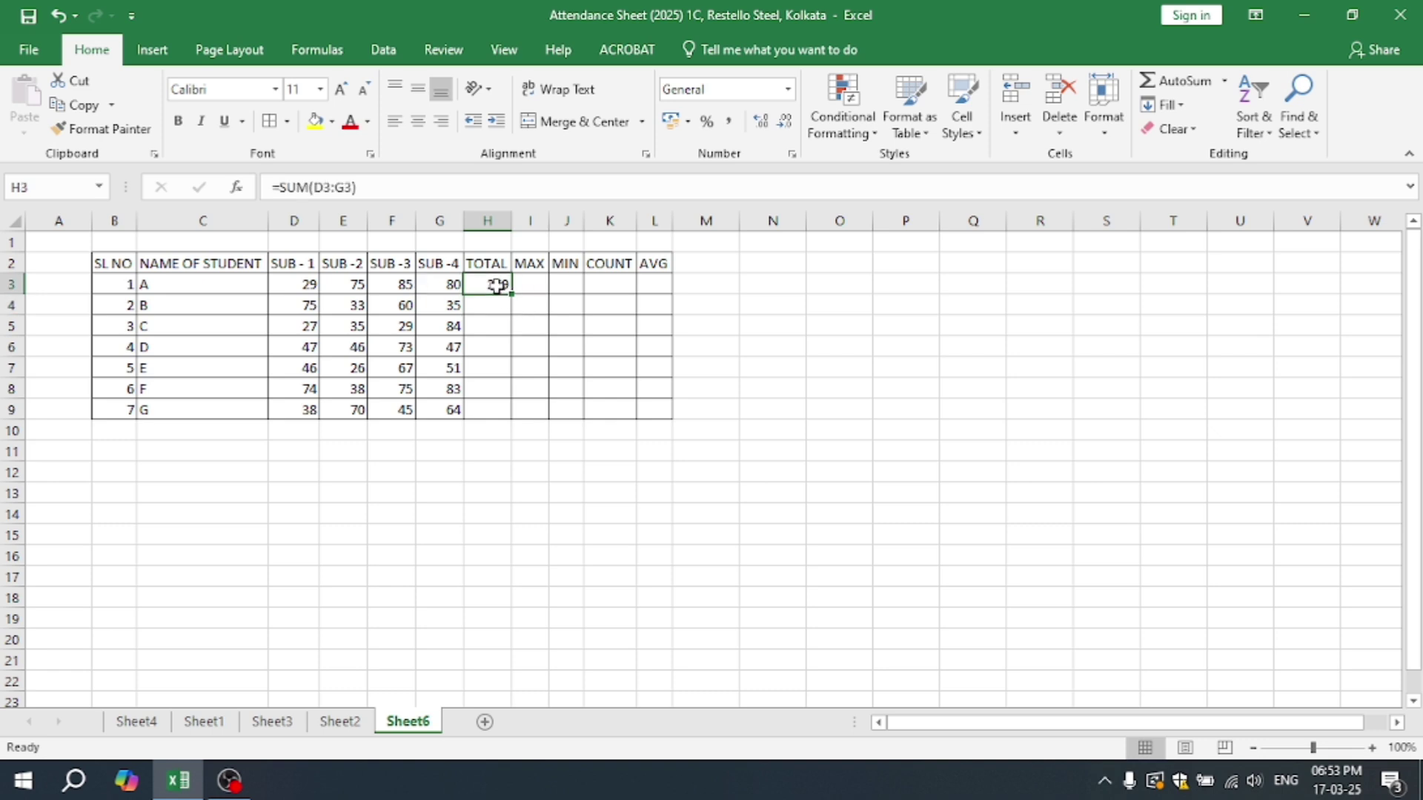
key(ctrl+z)
click(837, 381)
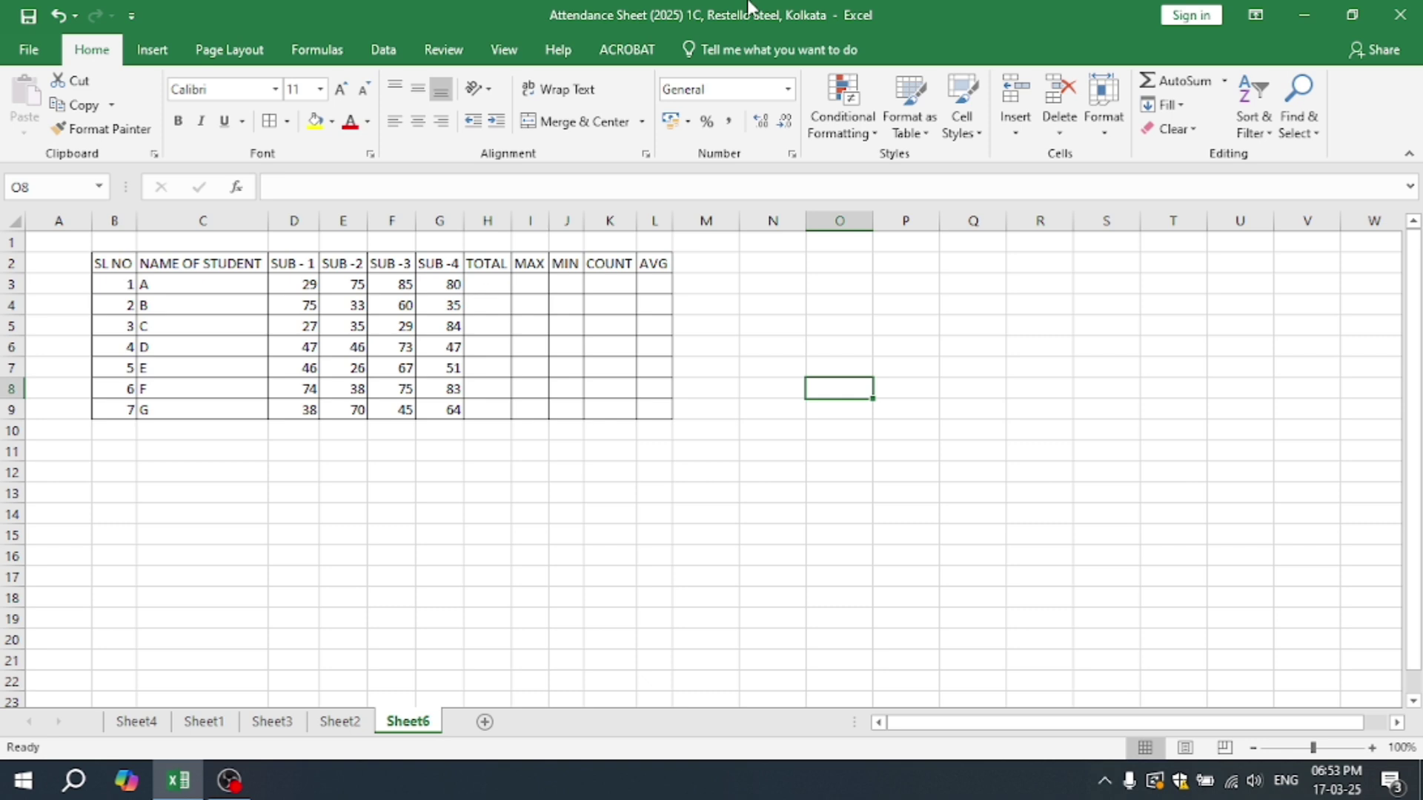
- Try totalling D3:G3 in H3 with the AutoSum Sum function, and clear the result from H3
click(492, 282)
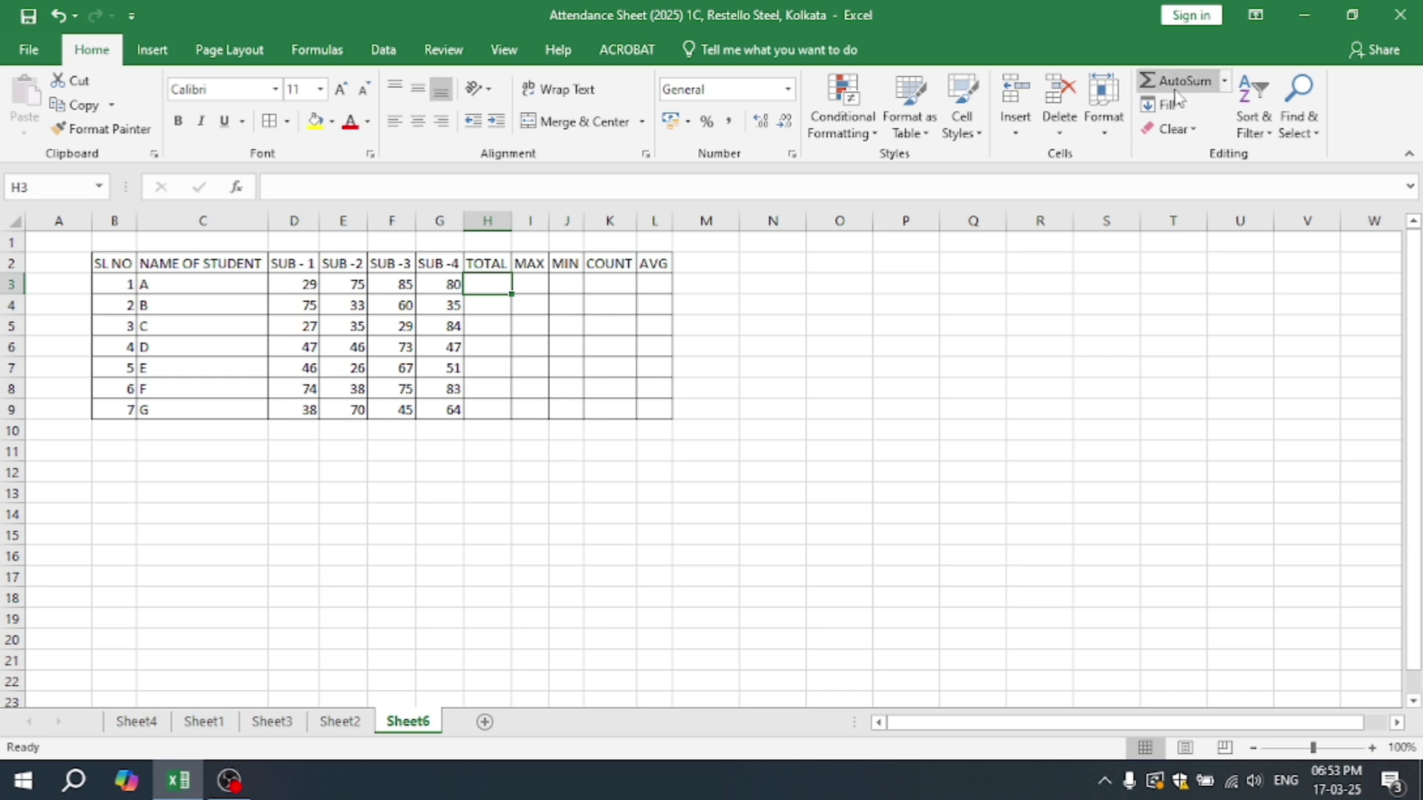
click(1225, 82)
click(1186, 109)
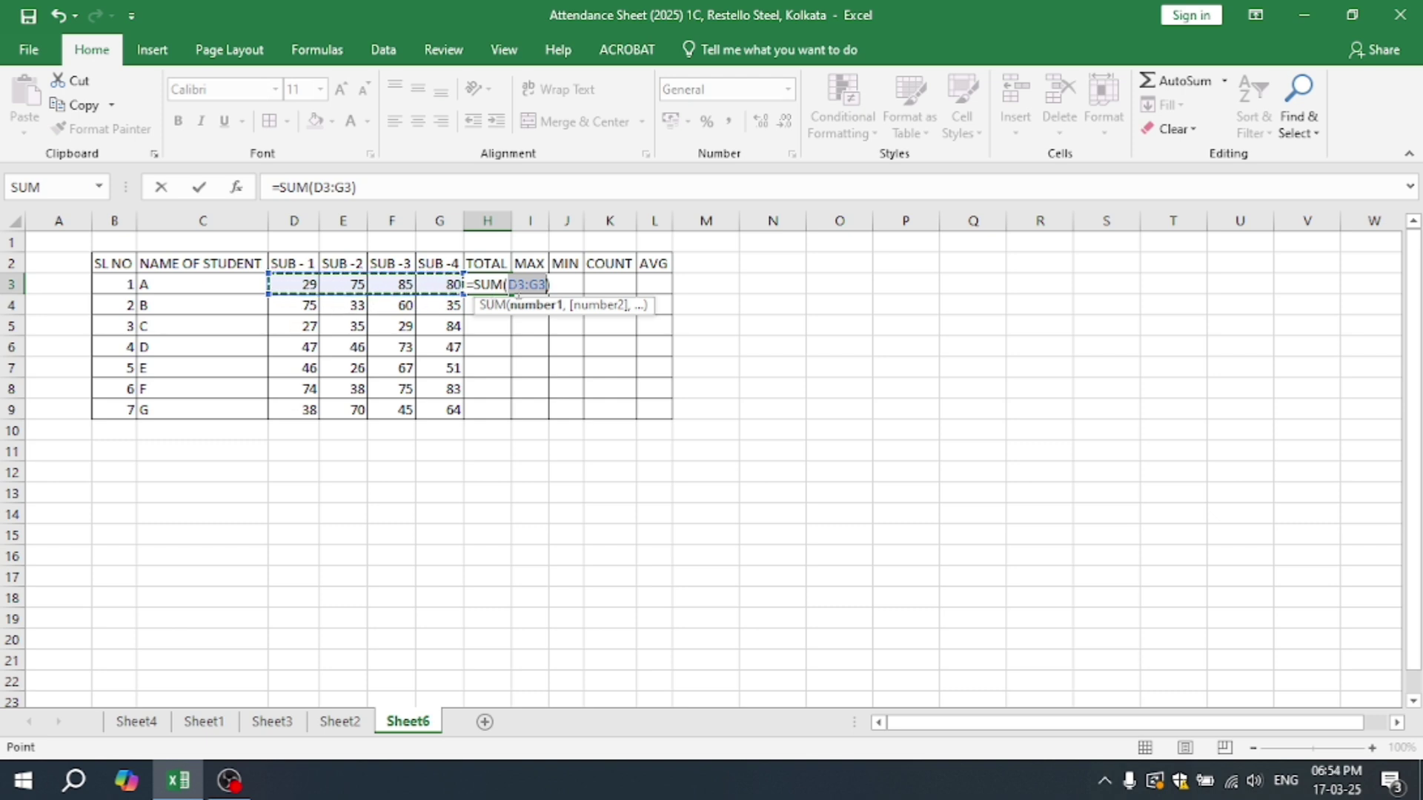
key(Return)
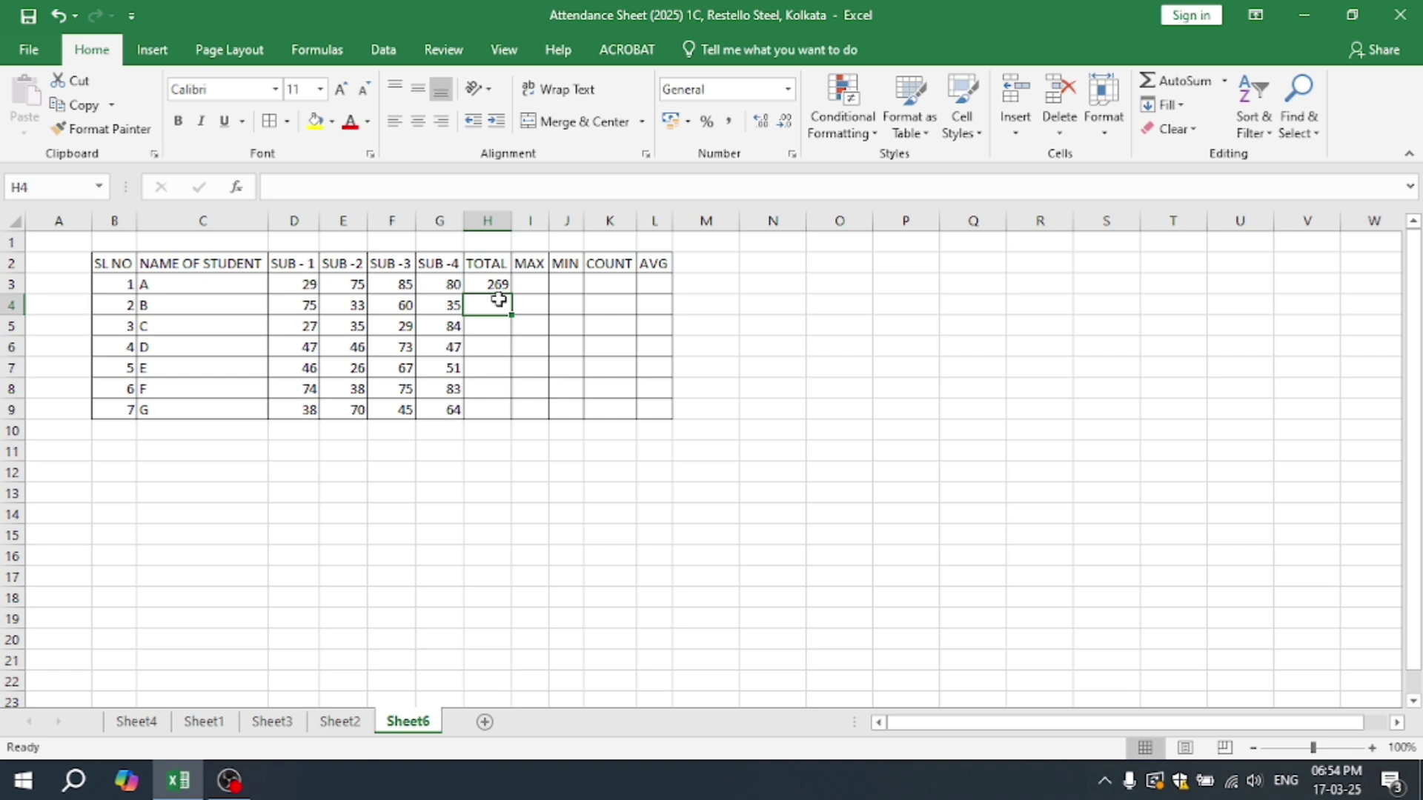
click(498, 289)
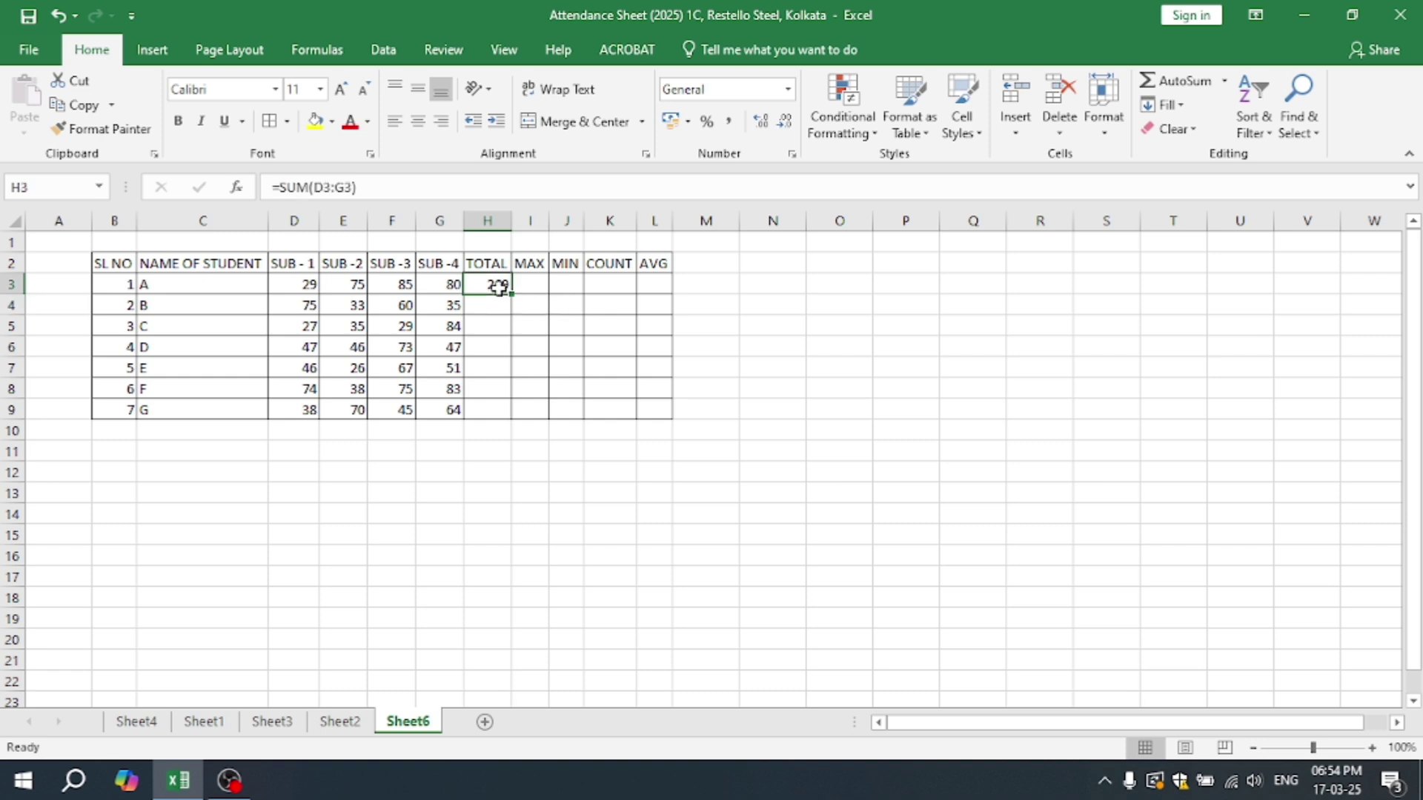
key(BackSpace)
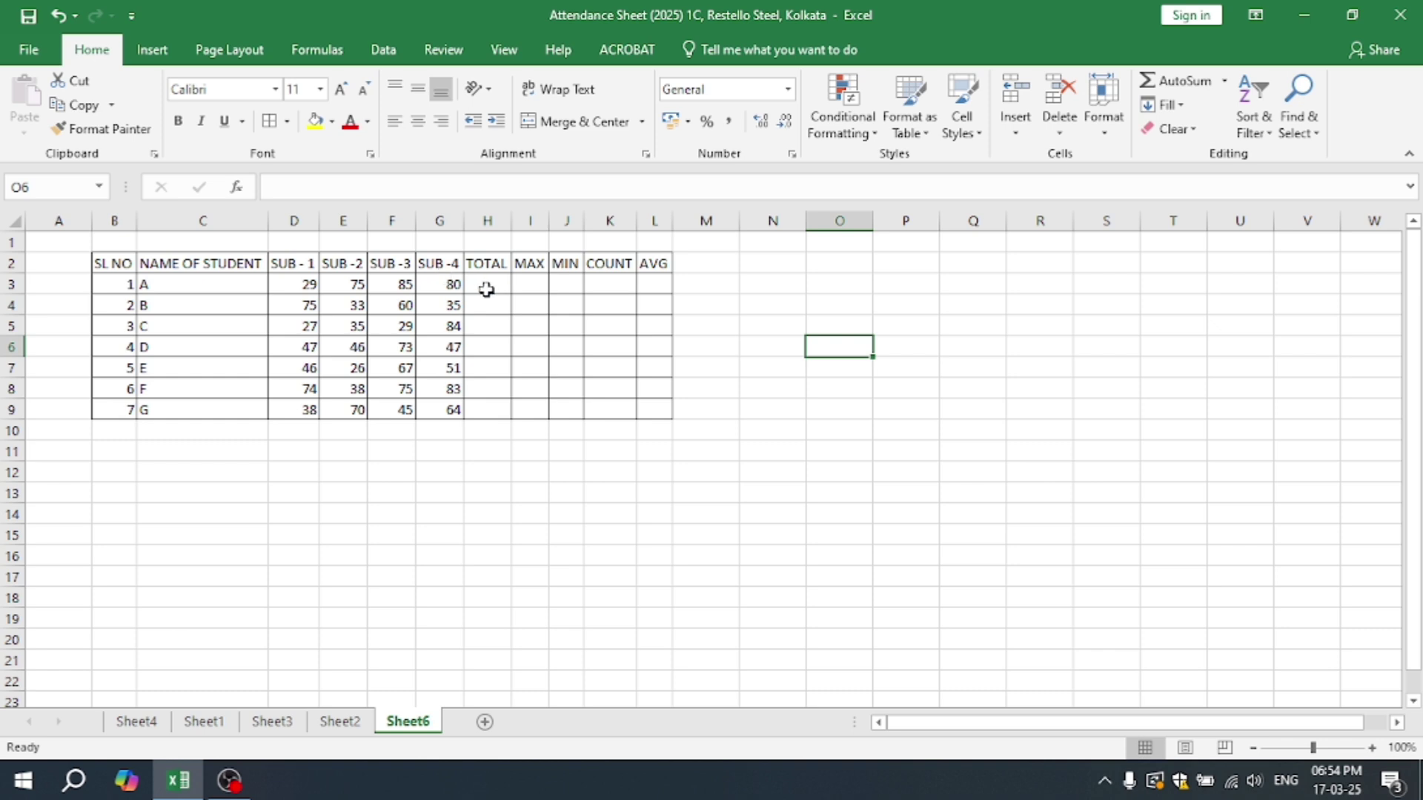
- AutoSum D3:G3 in H3 and fill the formula down the TOTAL column through H9
click(486, 290)
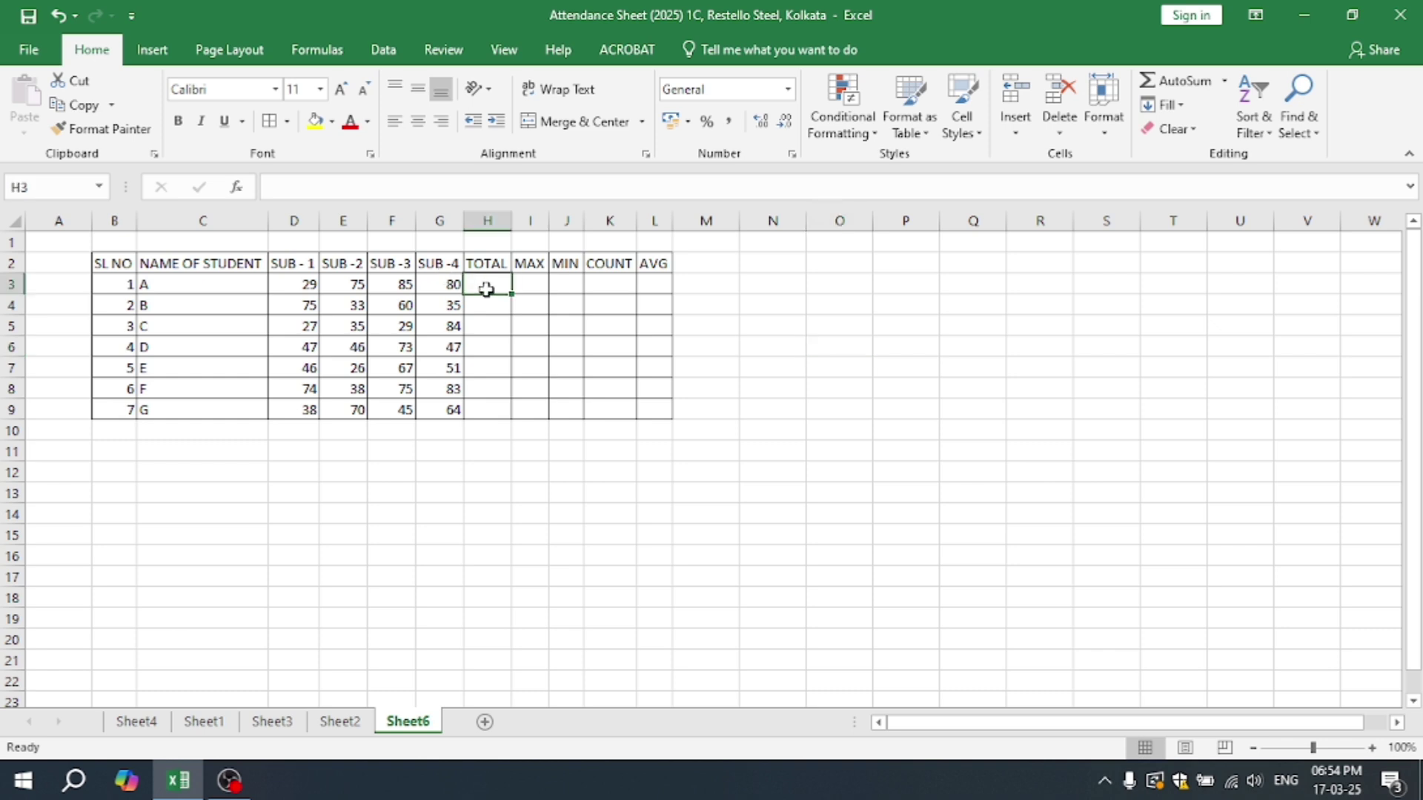
key(alt+equal)
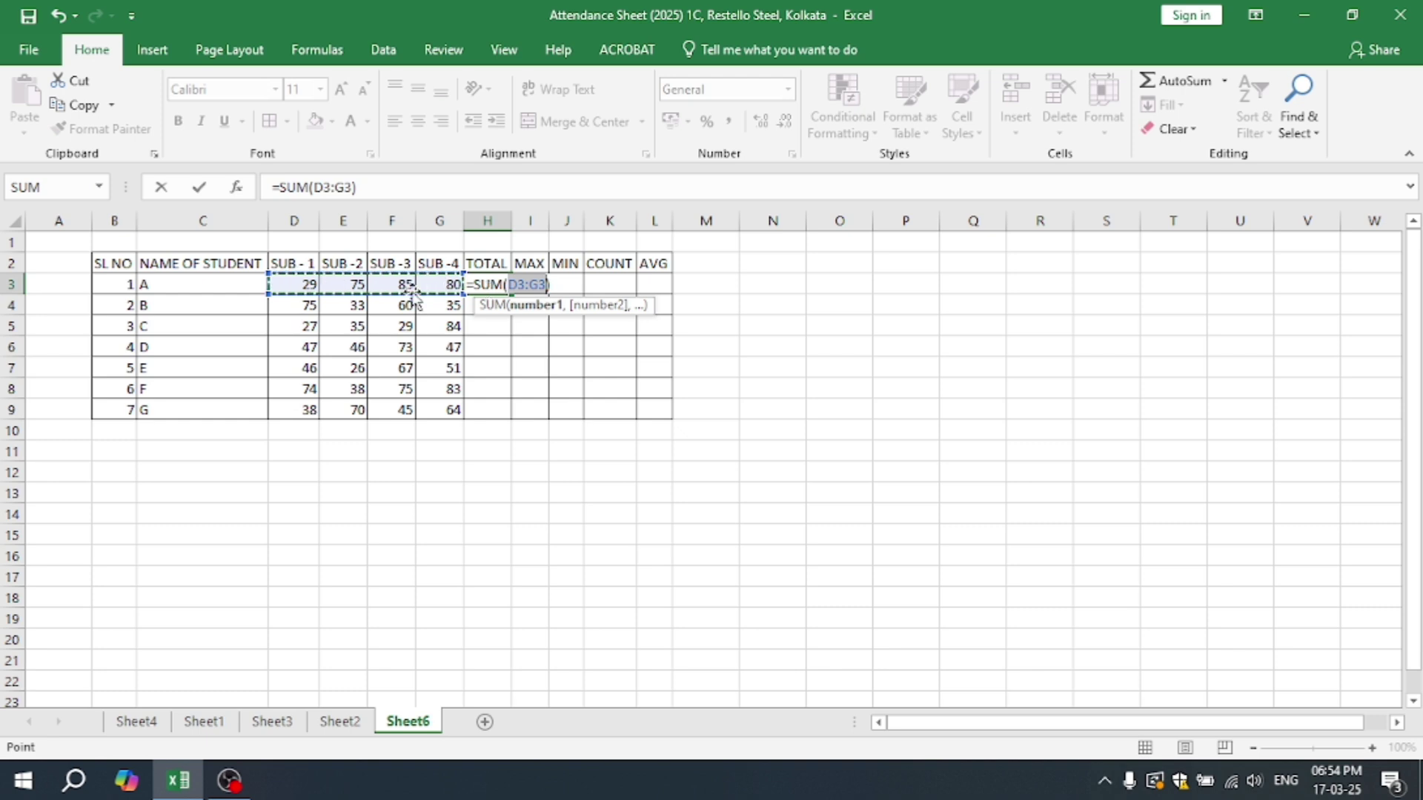
key(Return)
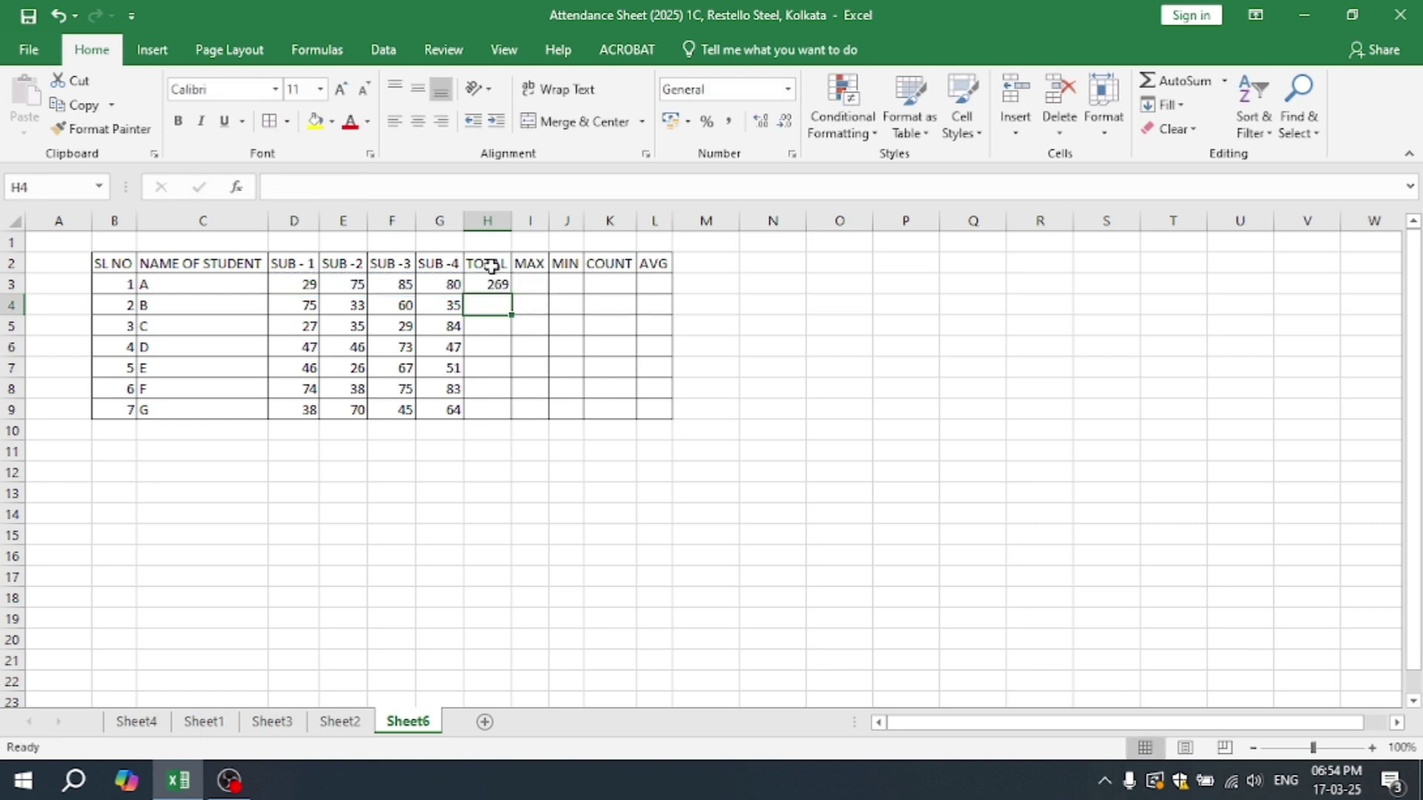
drag(487, 284, 490, 403)
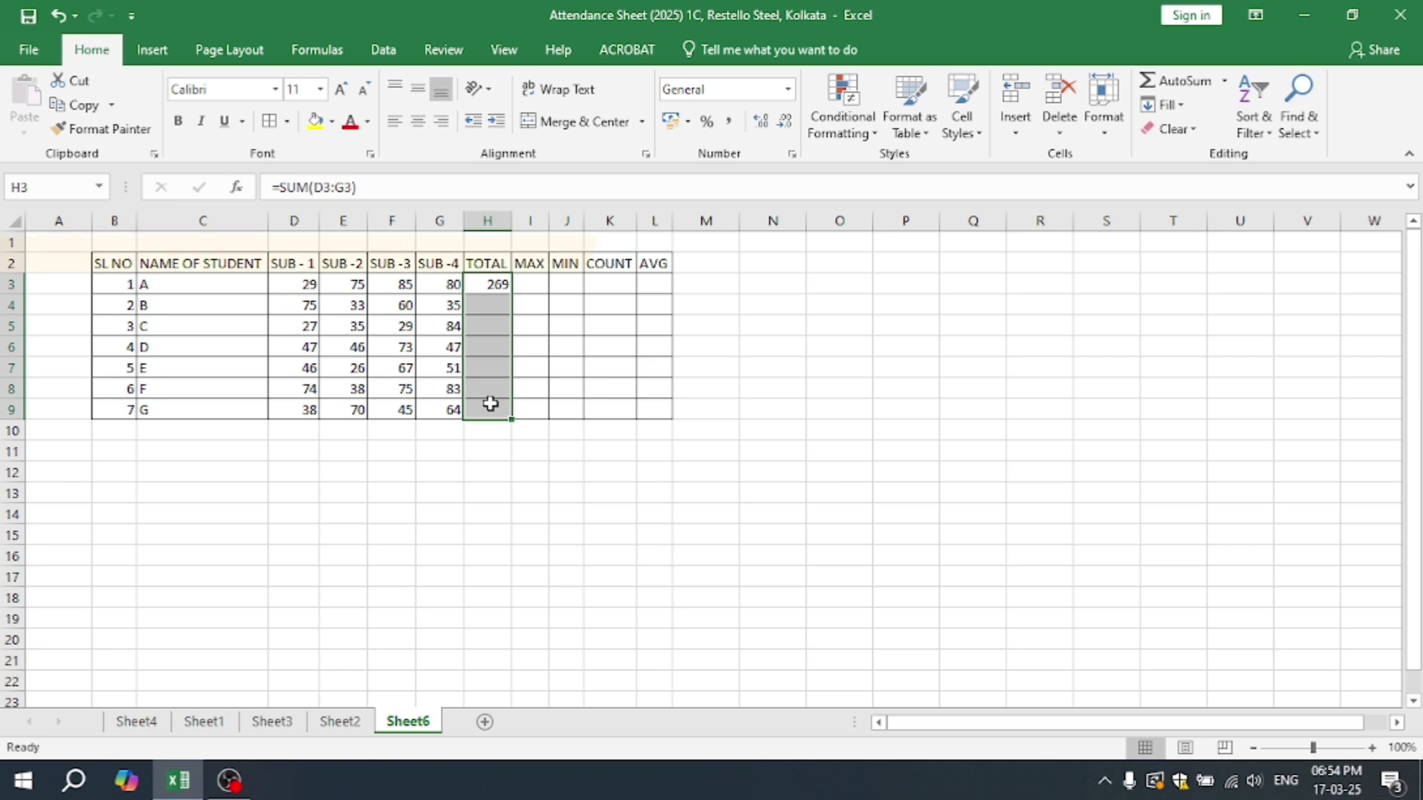
key(ctrl+d)
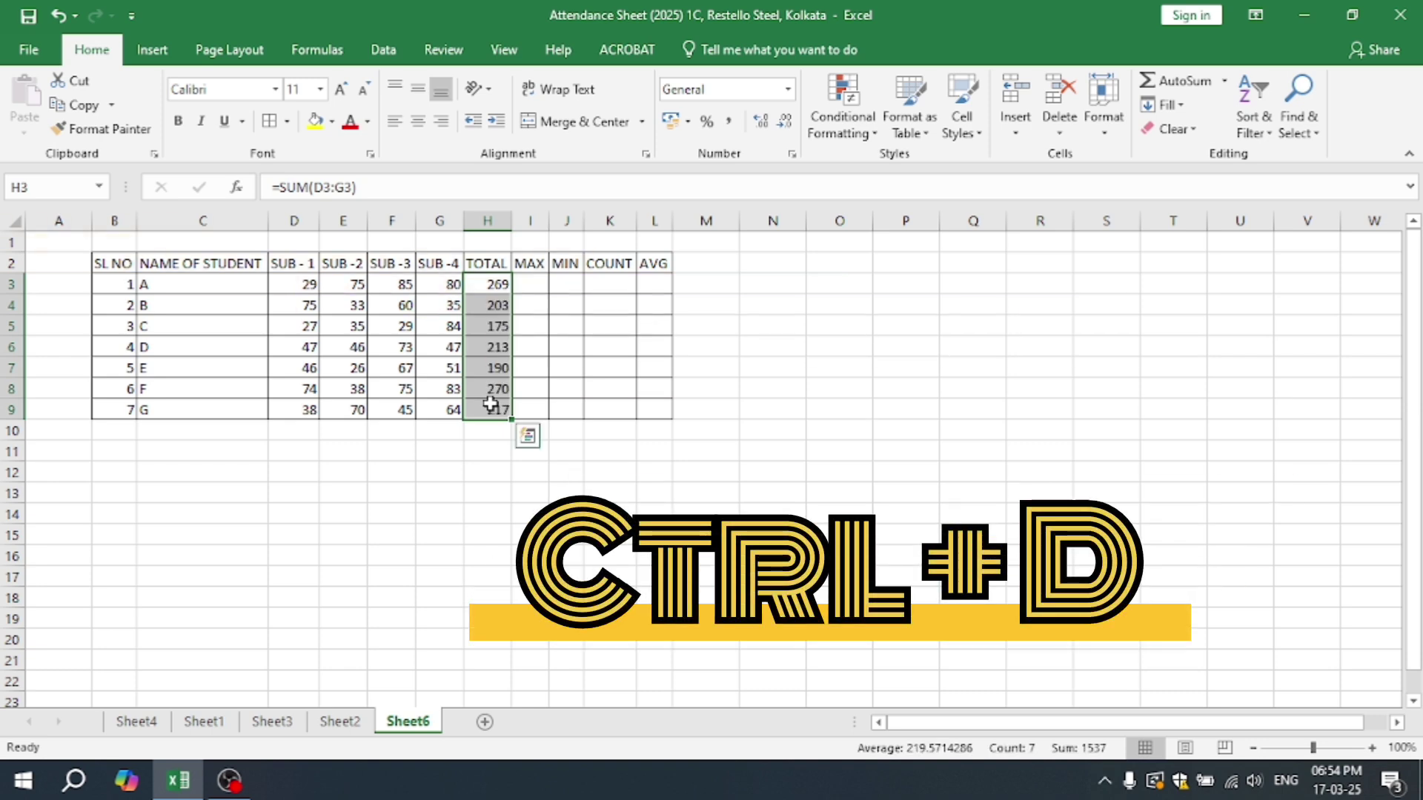
- Check the filled TOTAL formula for student G in H9 without changing it
click(510, 469)
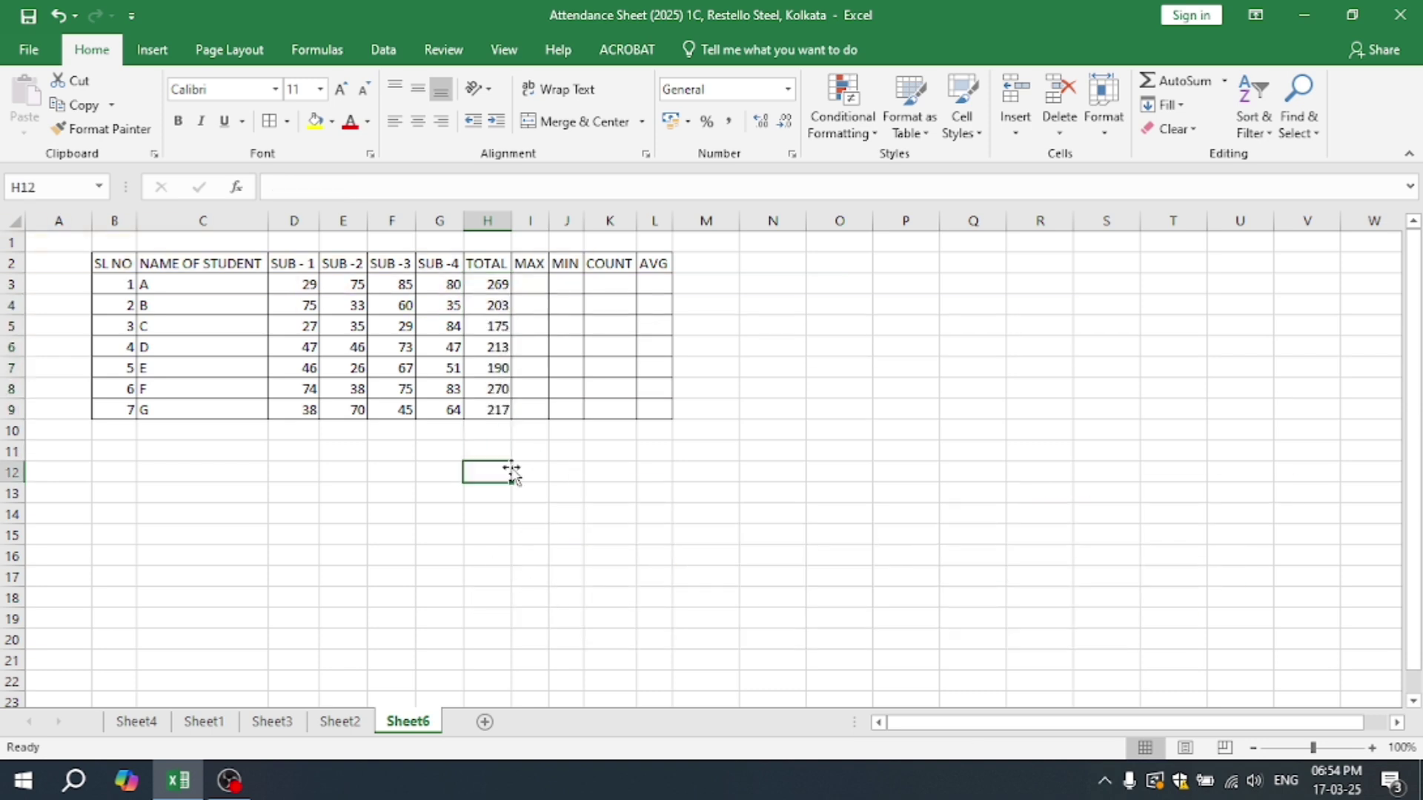
click(496, 413)
double_click(492, 413)
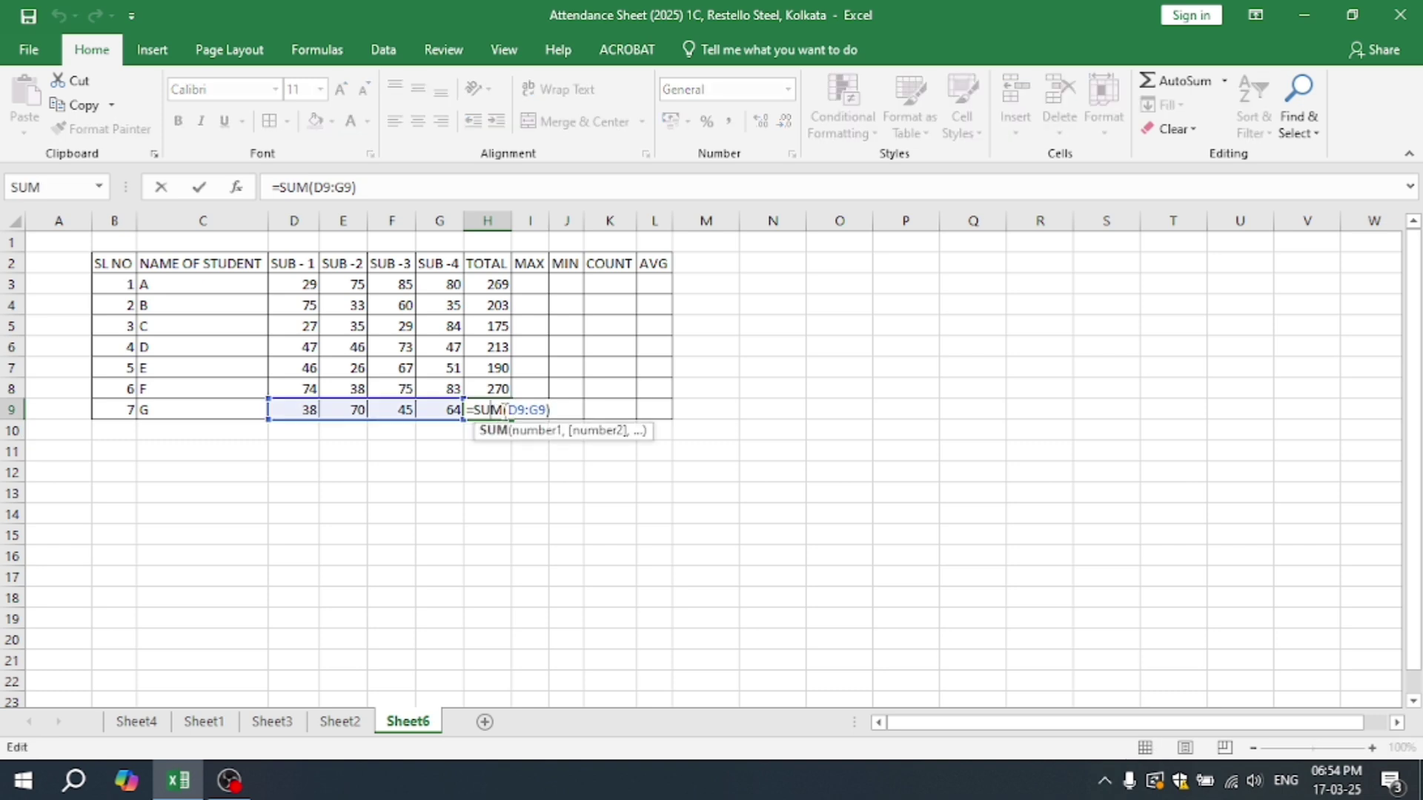
key(Escape)
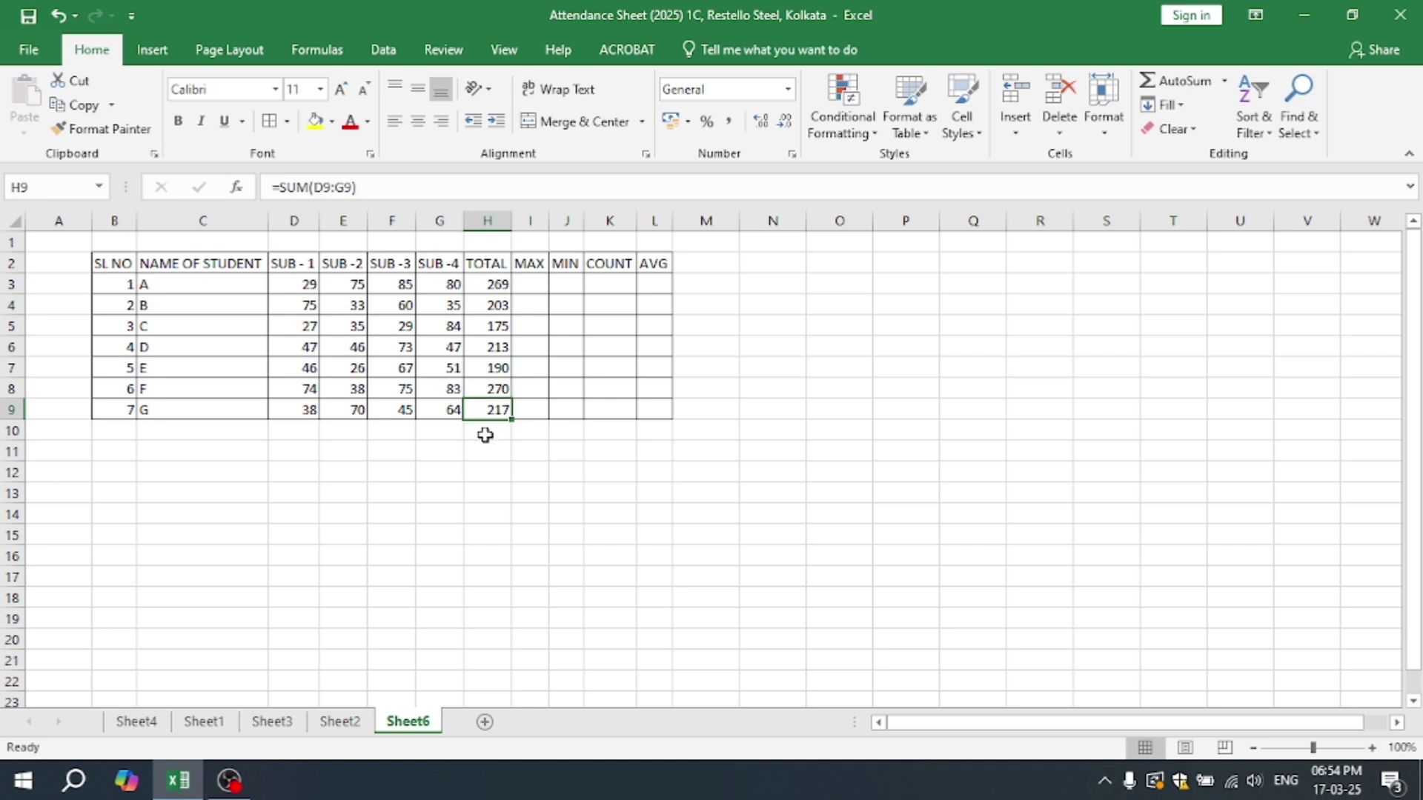
click(528, 283)
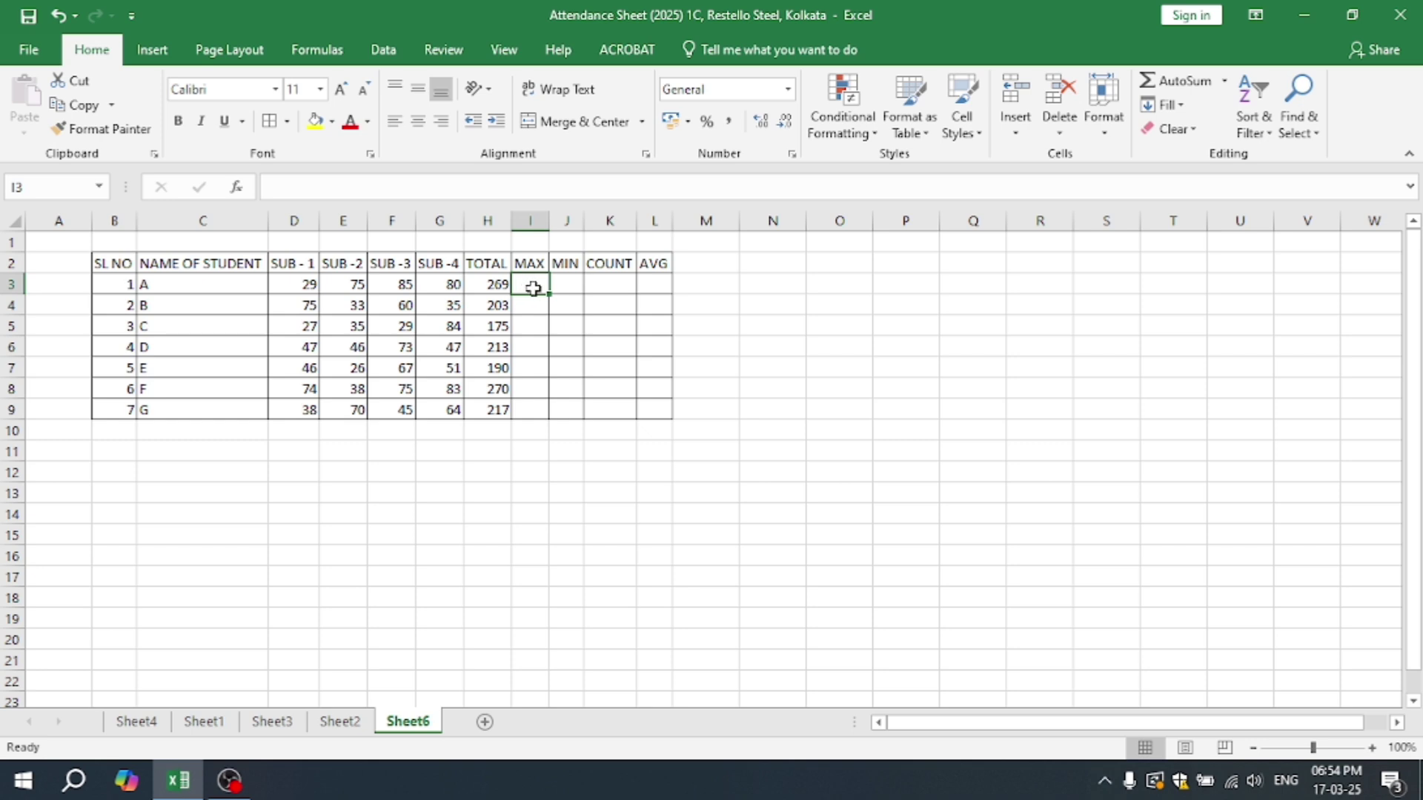
click(1226, 81)
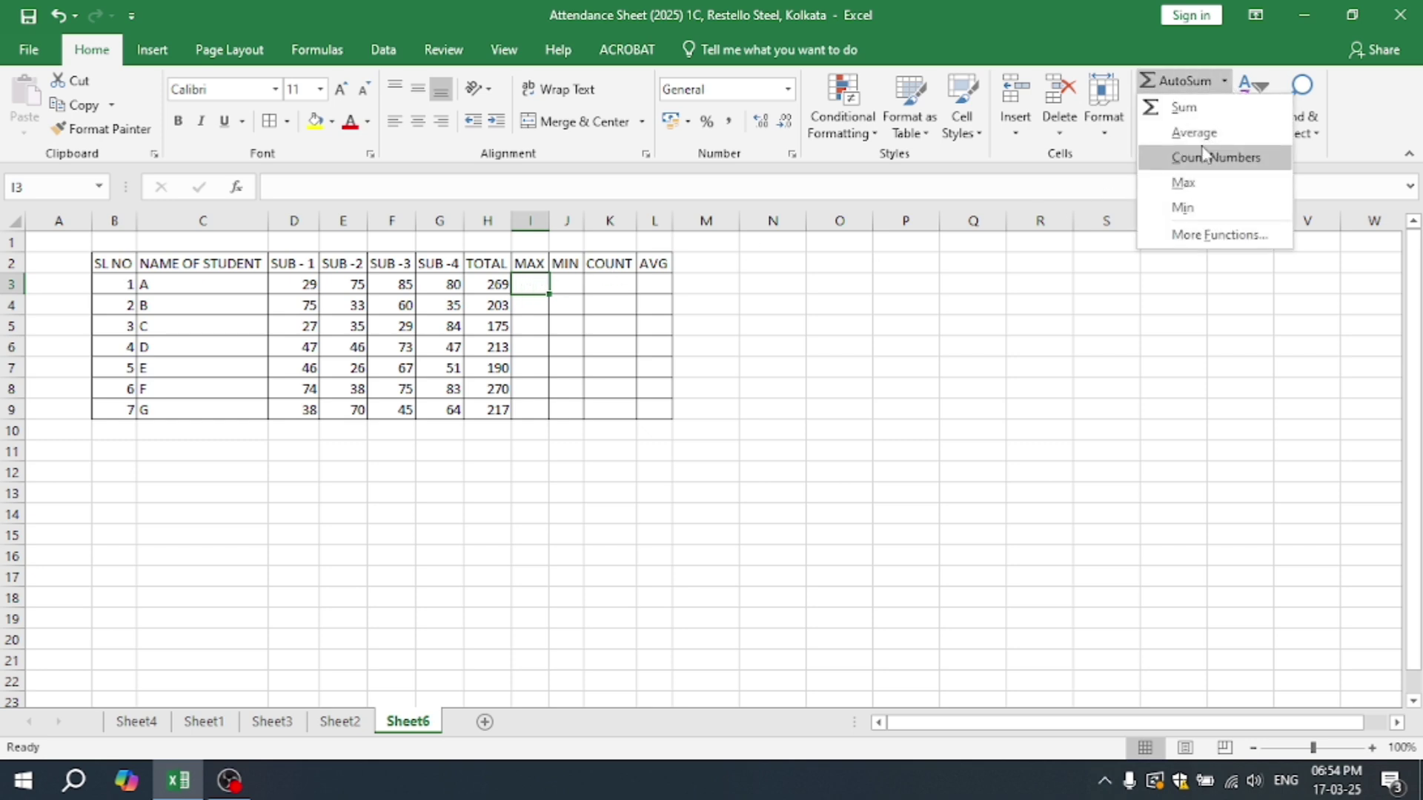
click(1183, 182)
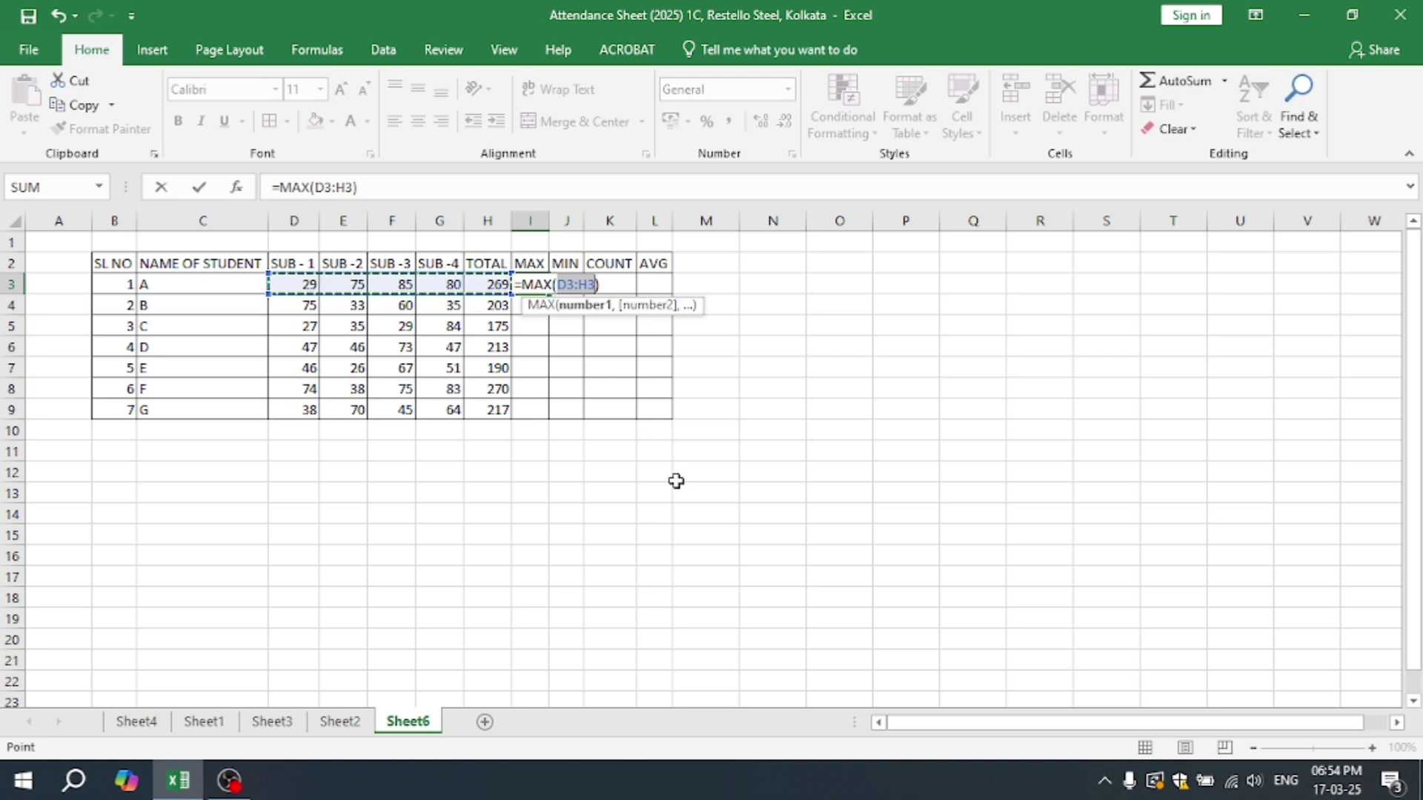
key(ctrl+Left)
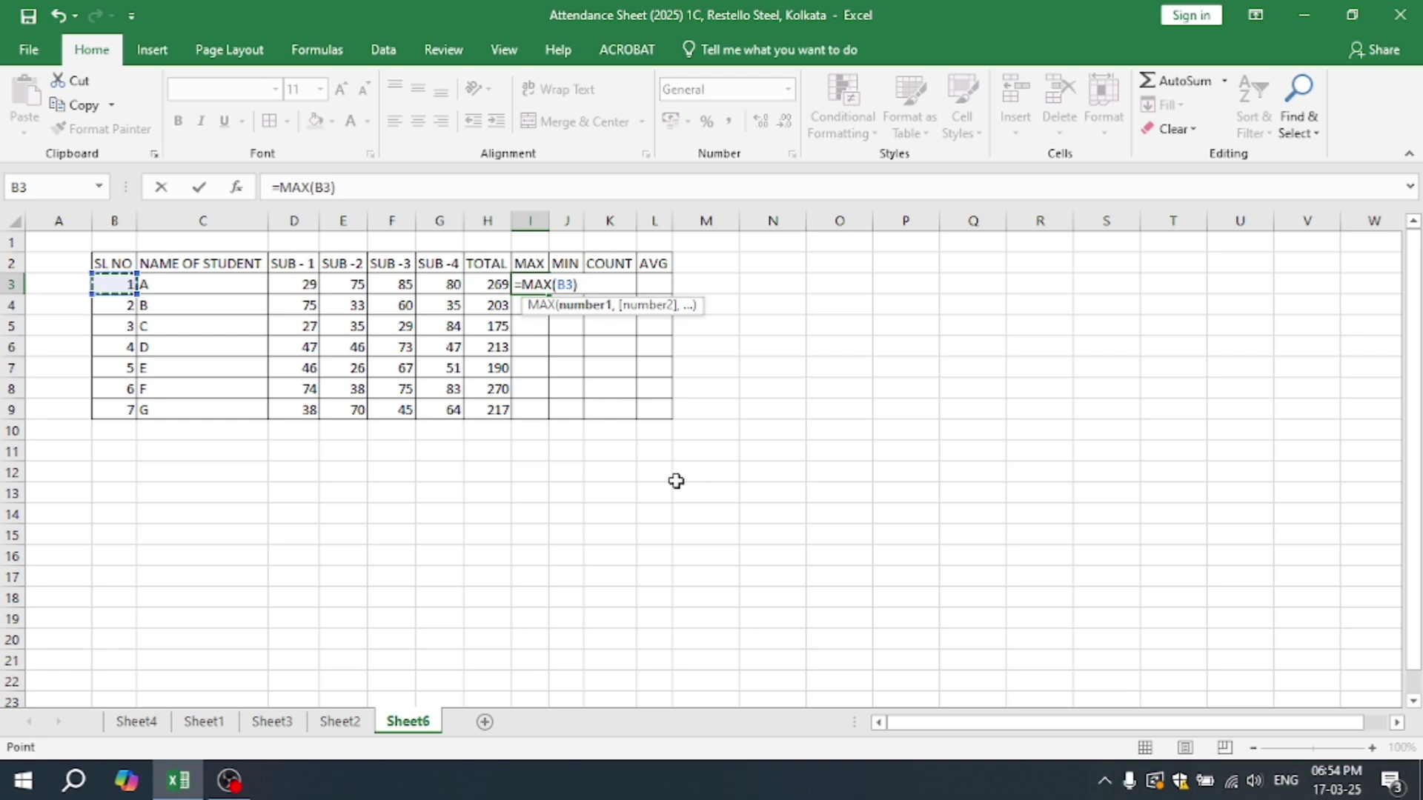
key(ctrl+Right)
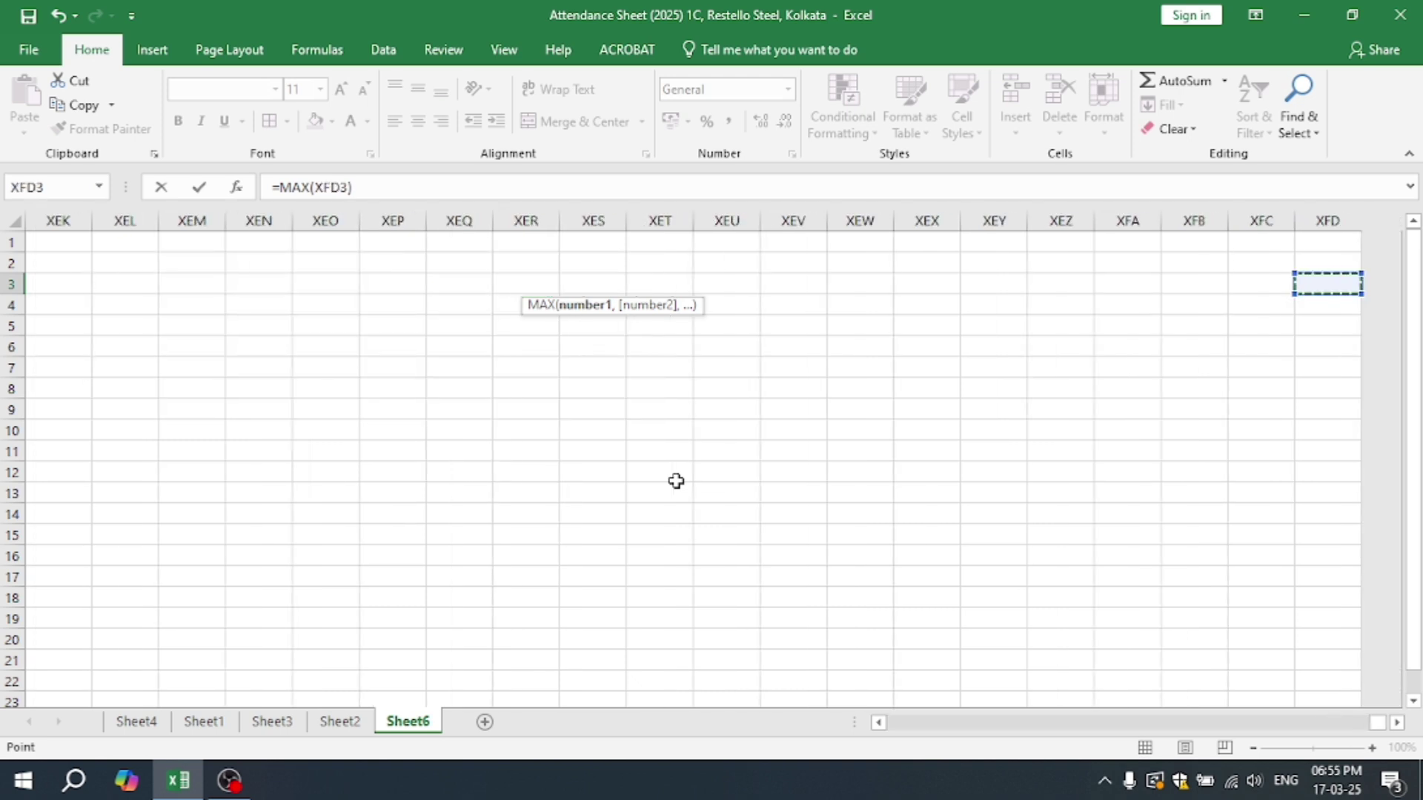
key(ctrl+Left)
key(ctrl+Left)
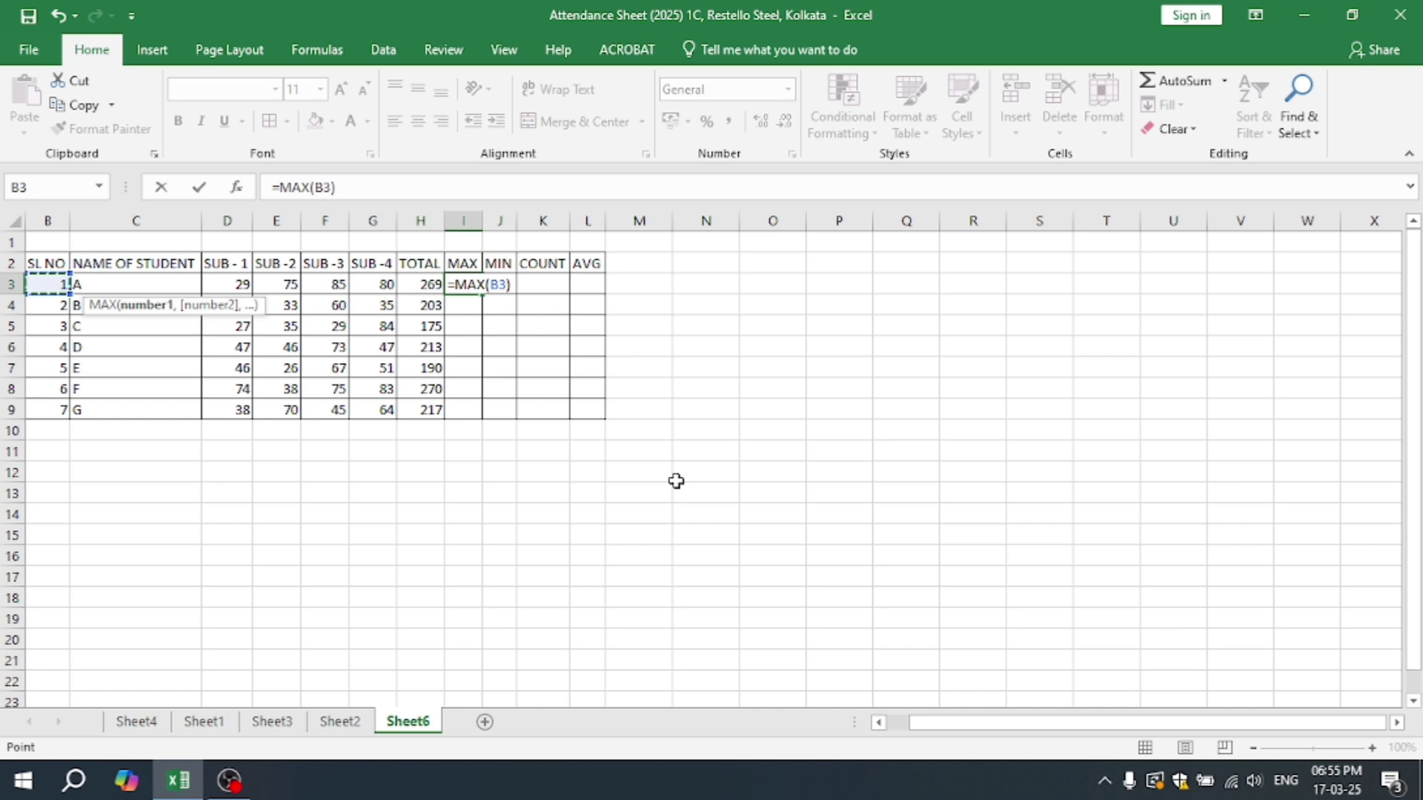
key(Escape)
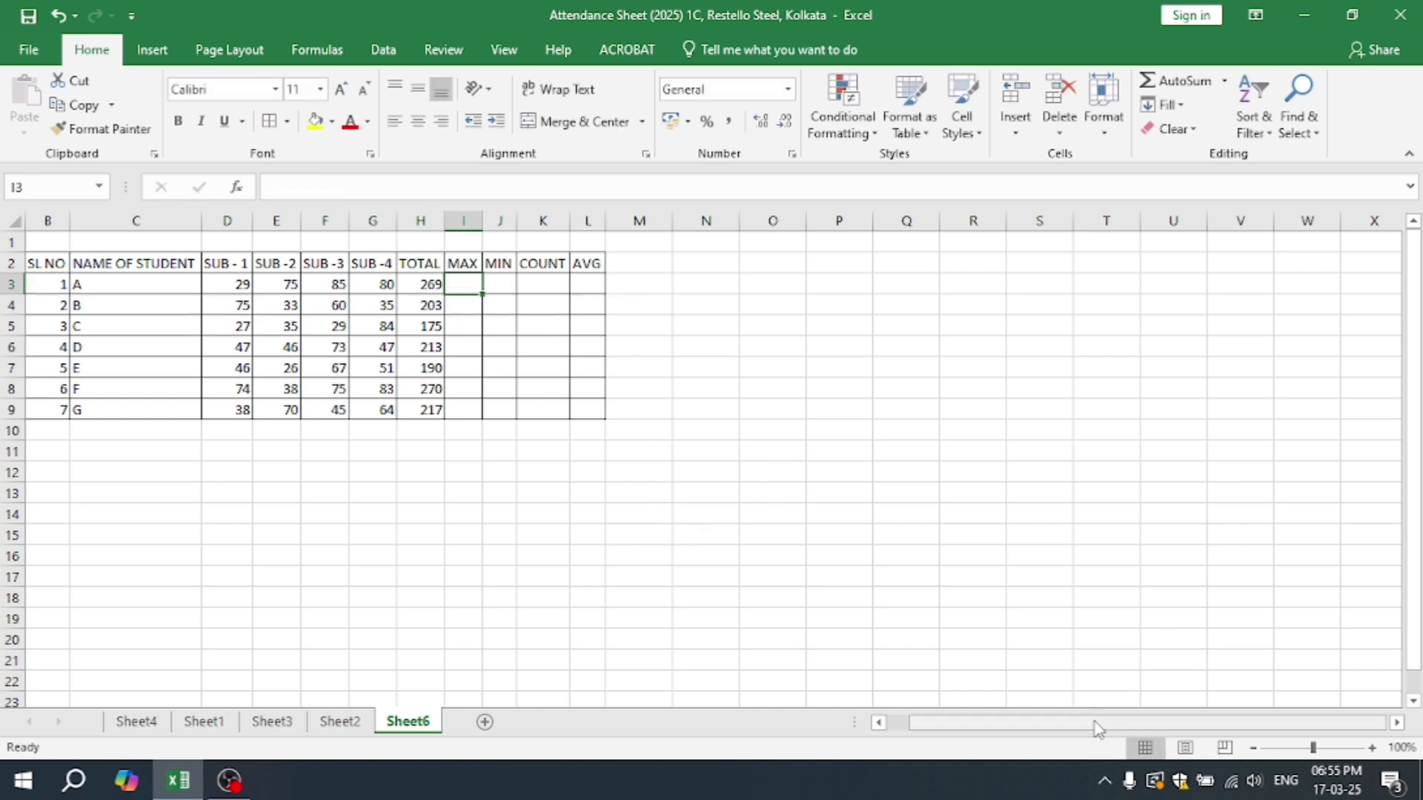
drag(1079, 730, 1056, 730)
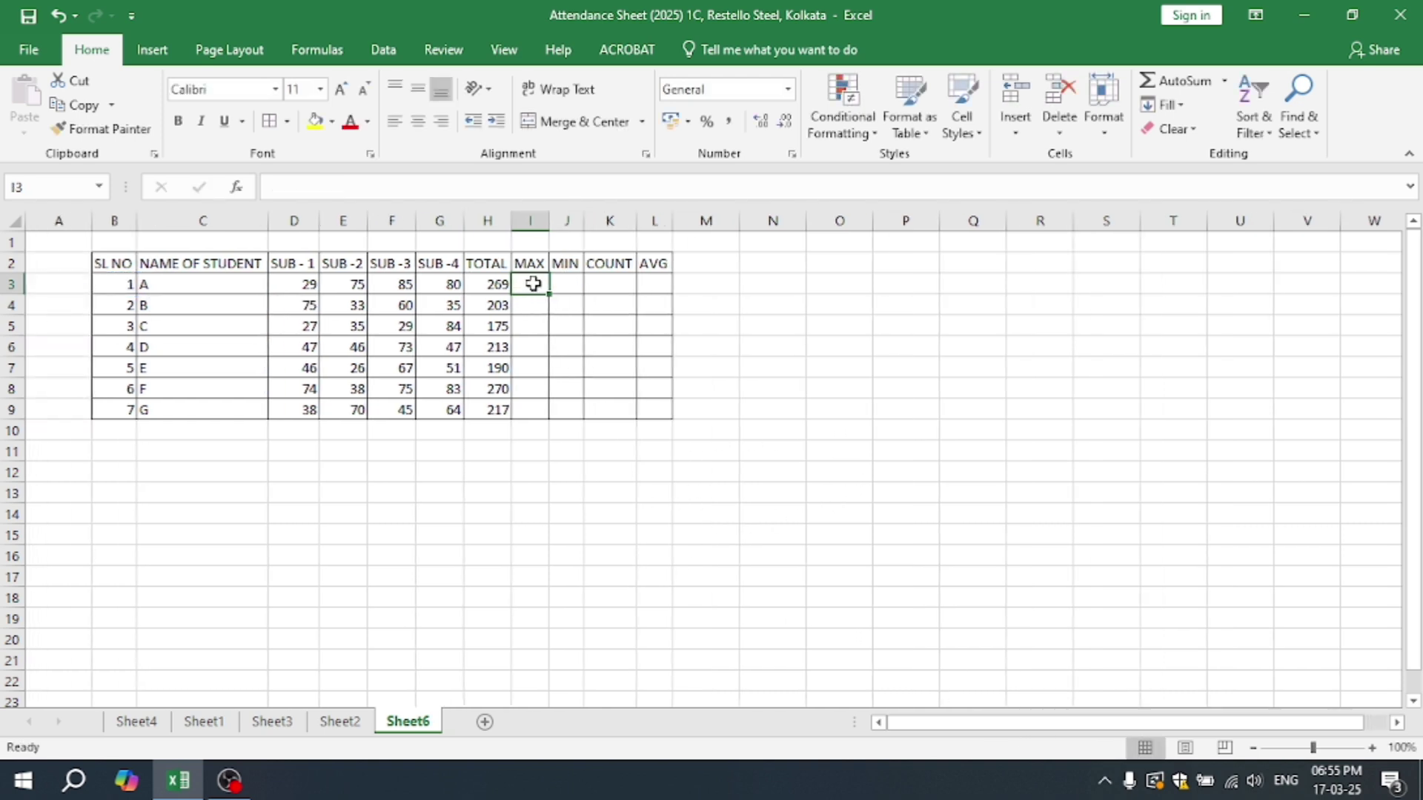
- Calculate the maximum of D3:G3 in I3 with AutoSum's Max function and fill it down the MAX column through I9
click(1225, 80)
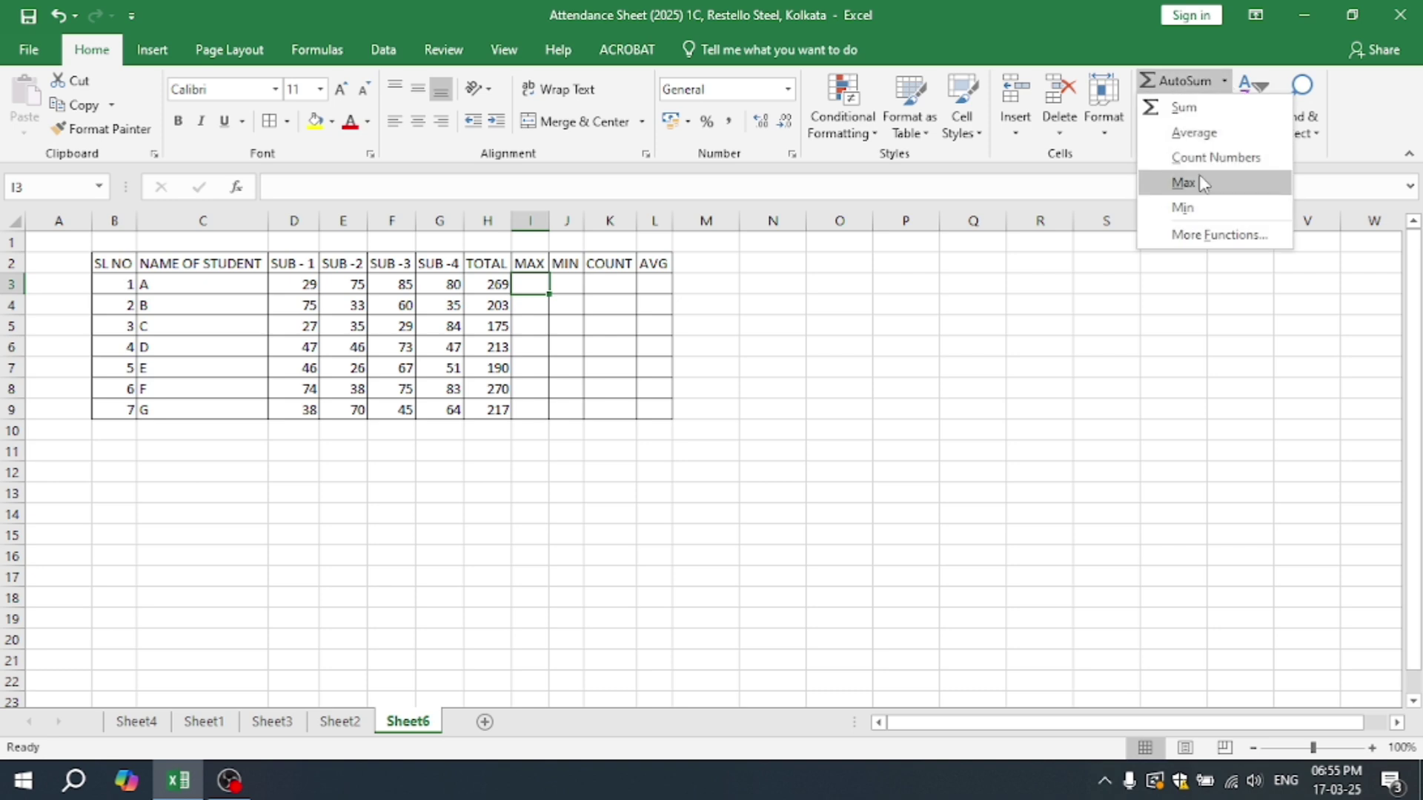
click(1197, 189)
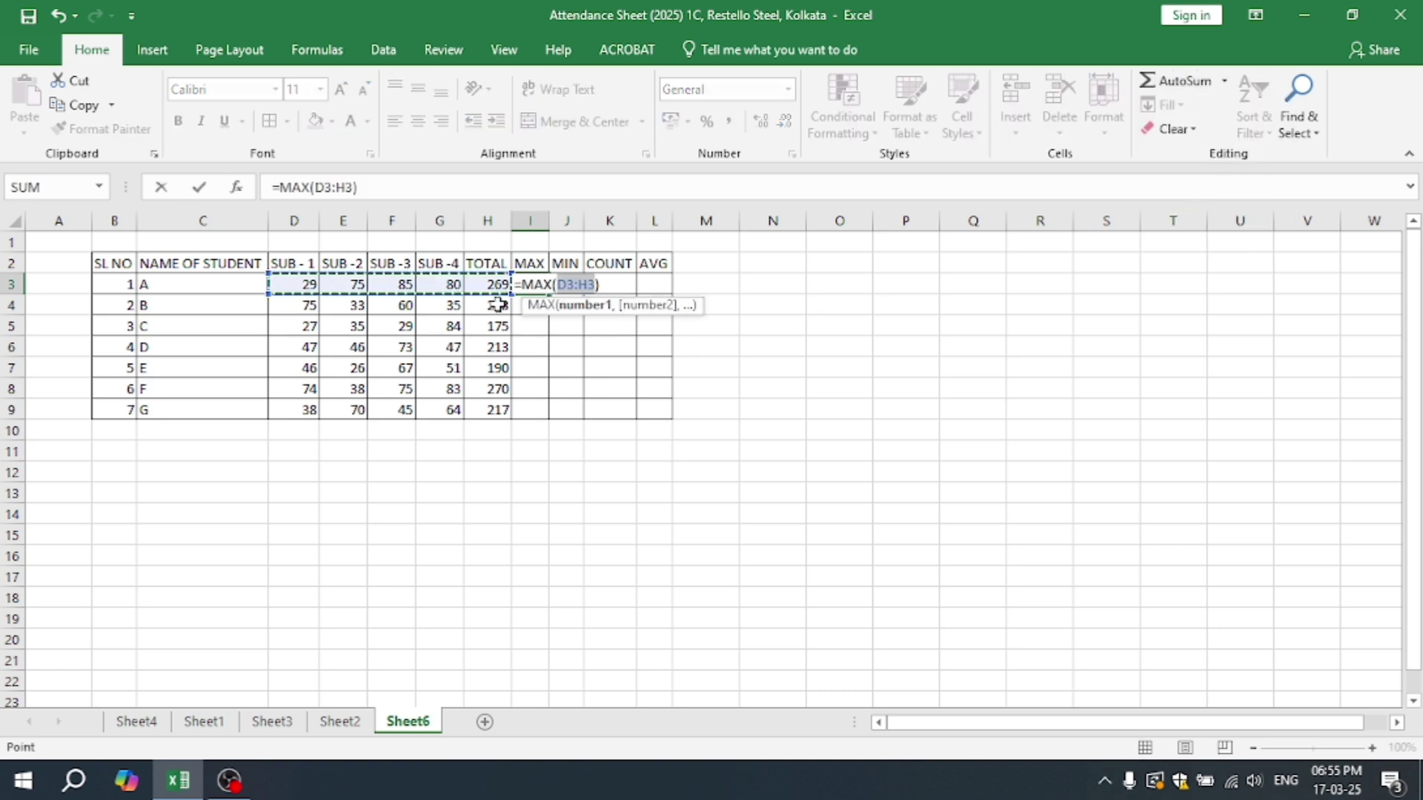
drag(296, 283, 434, 280)
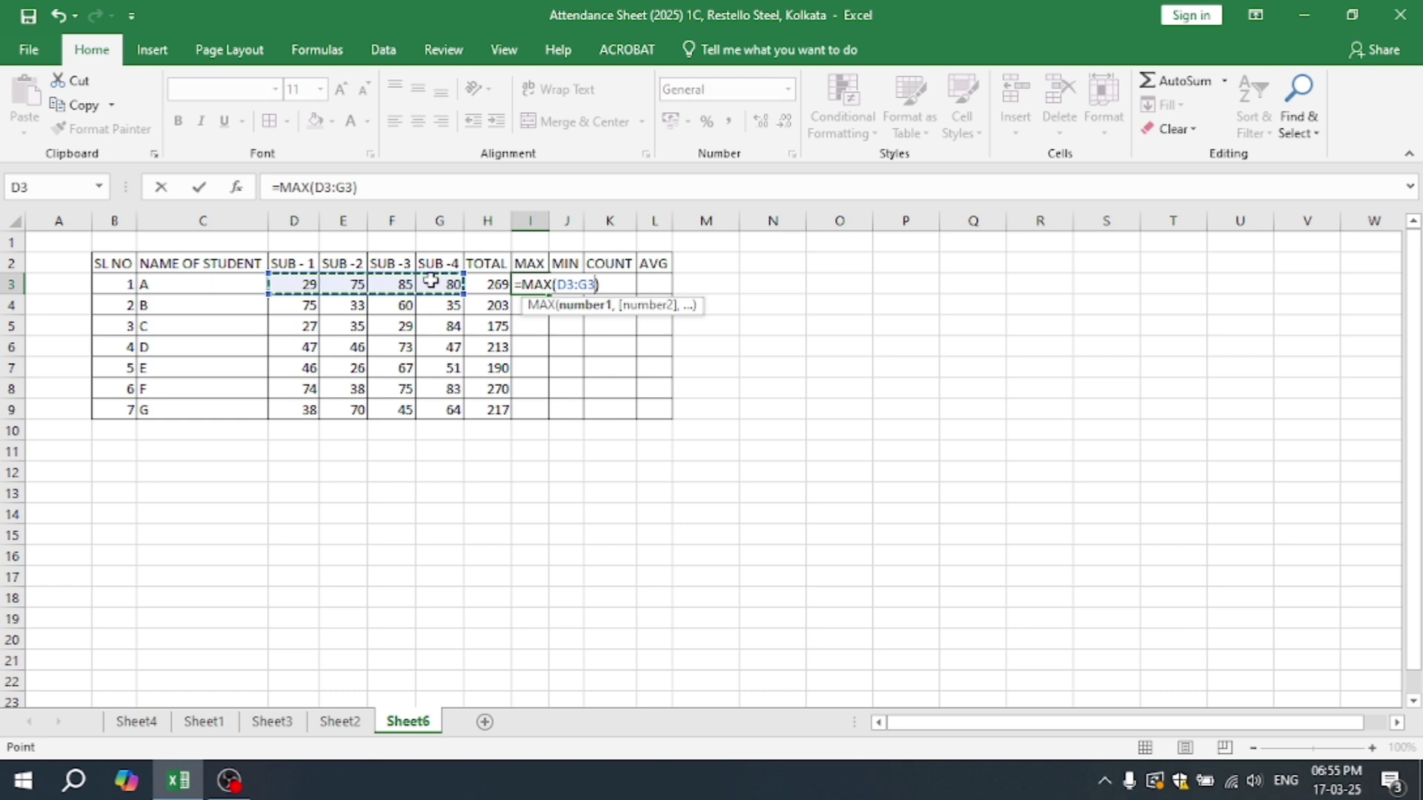
key(Return)
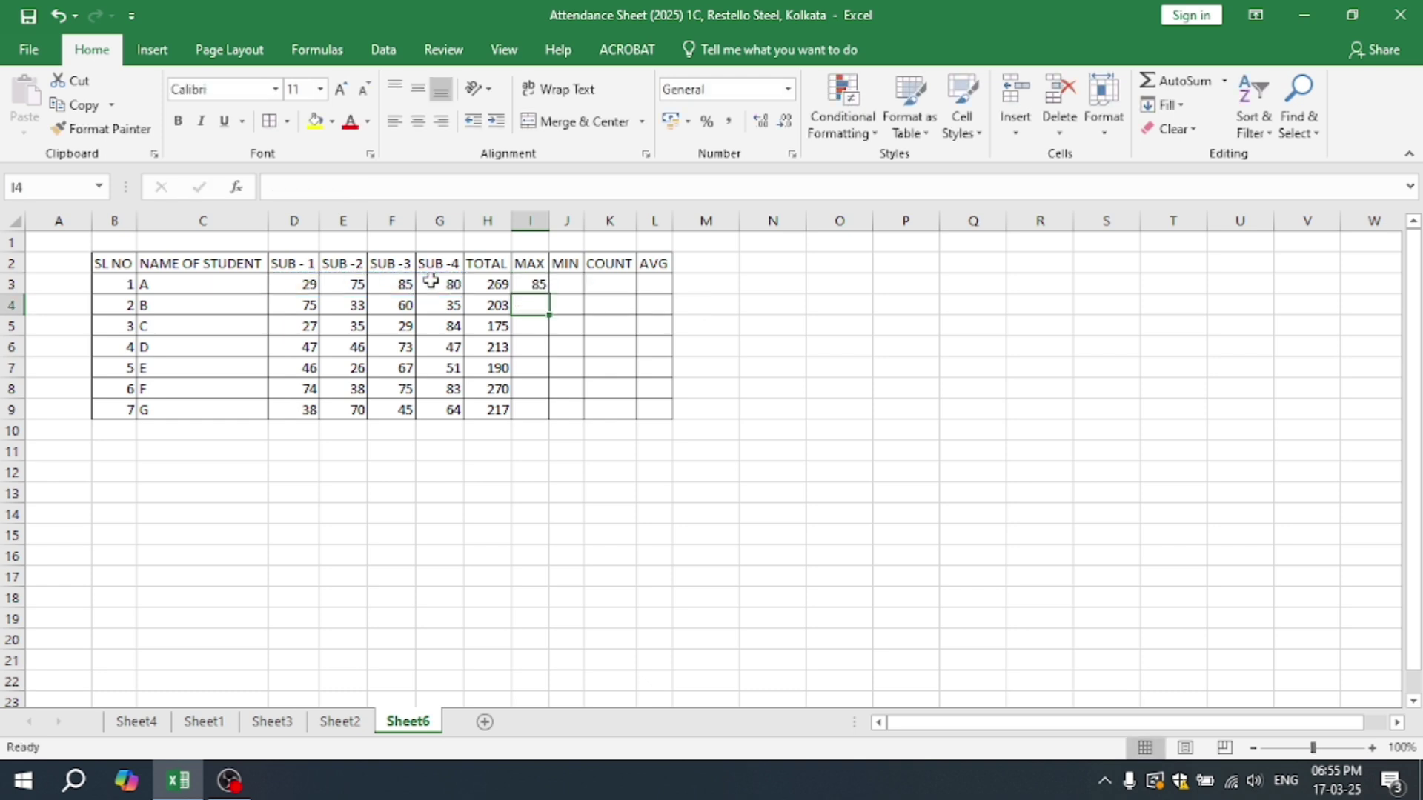
drag(540, 289, 533, 403)
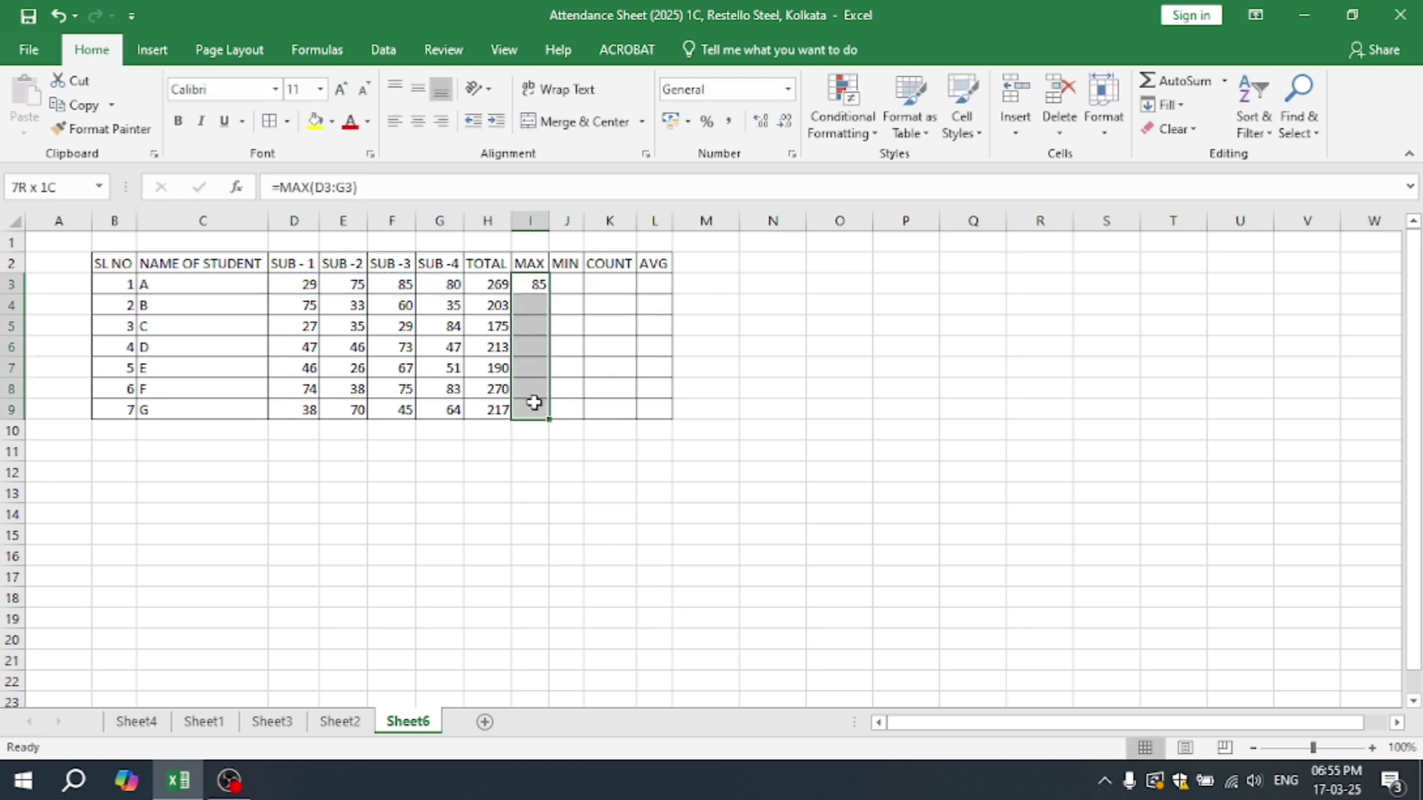
key(ctrl+d)
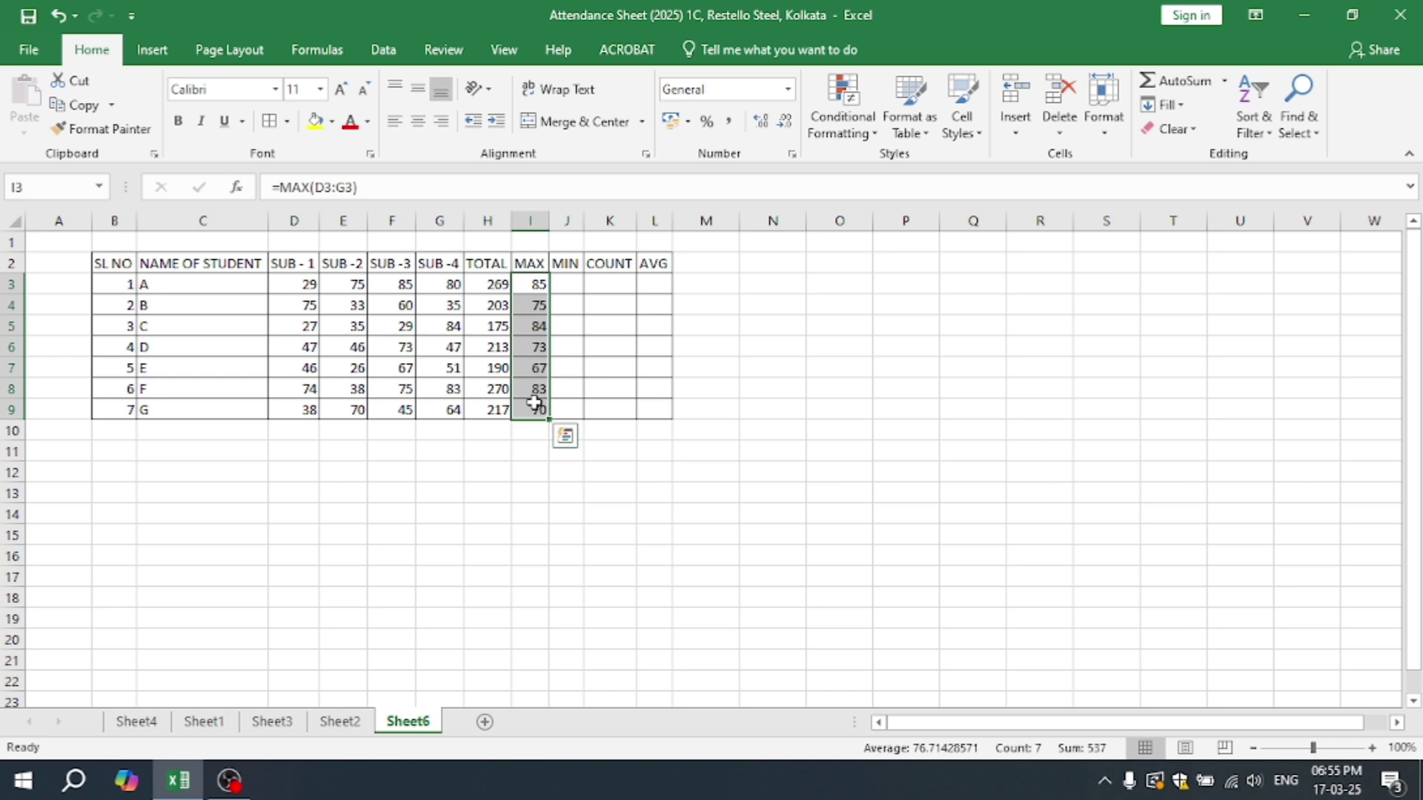
click(639, 515)
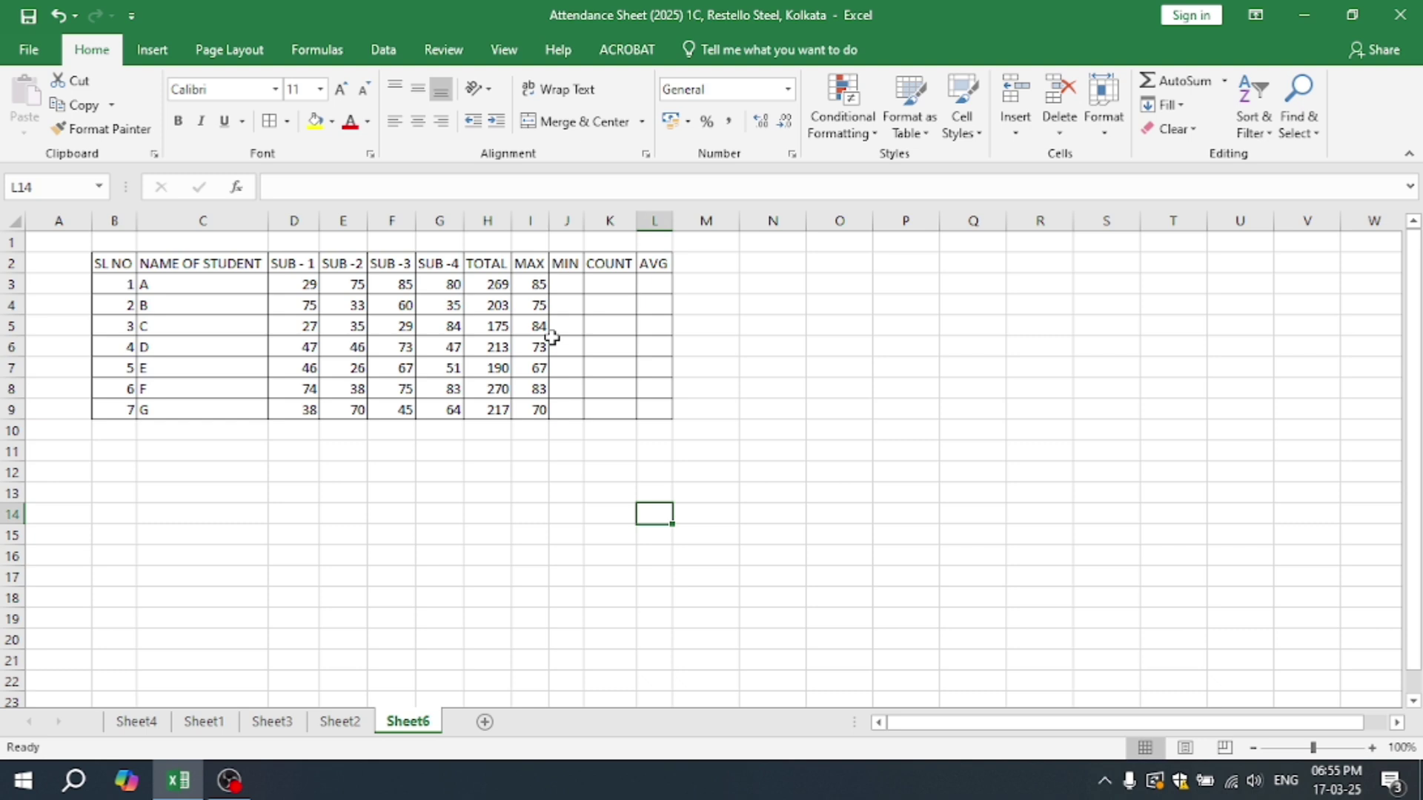
click(565, 283)
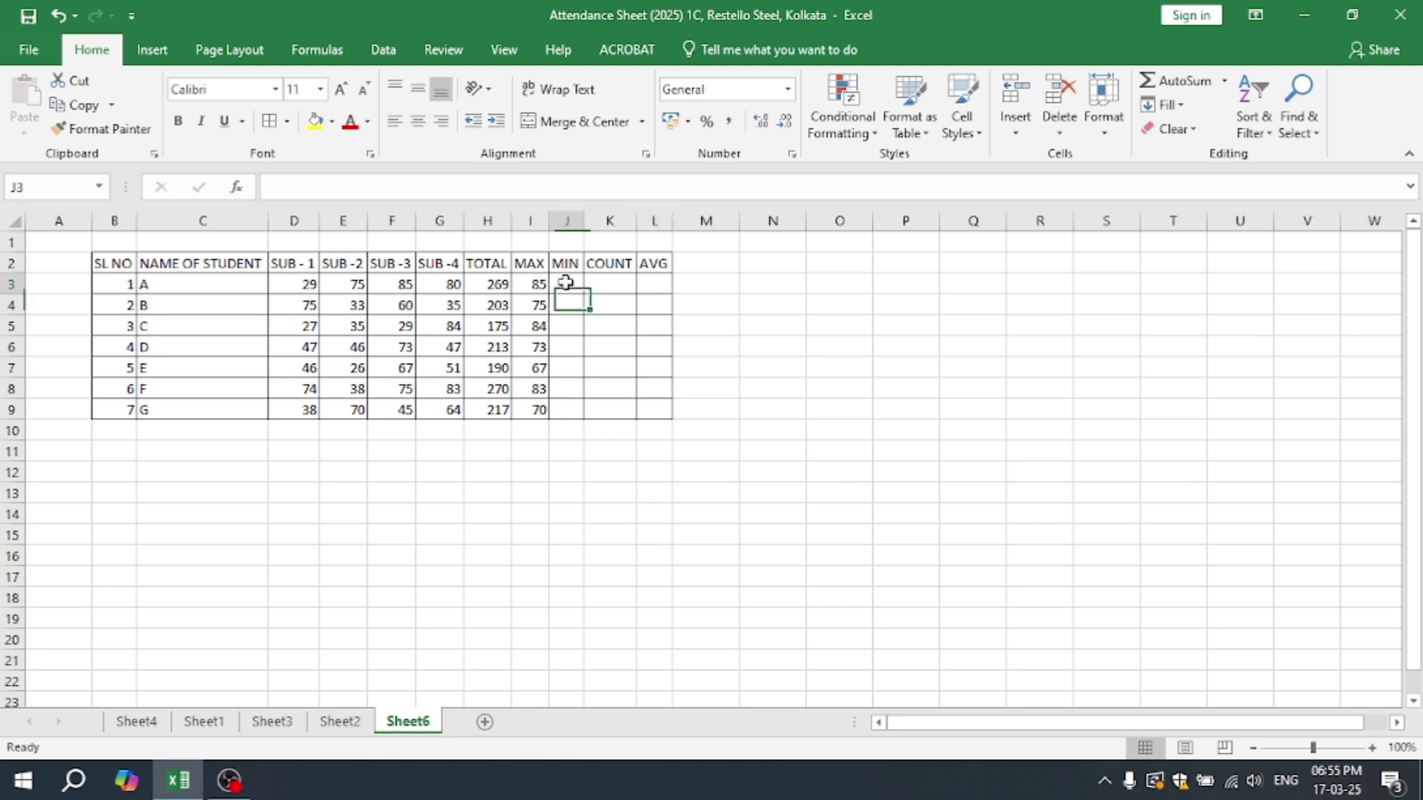
click(1225, 80)
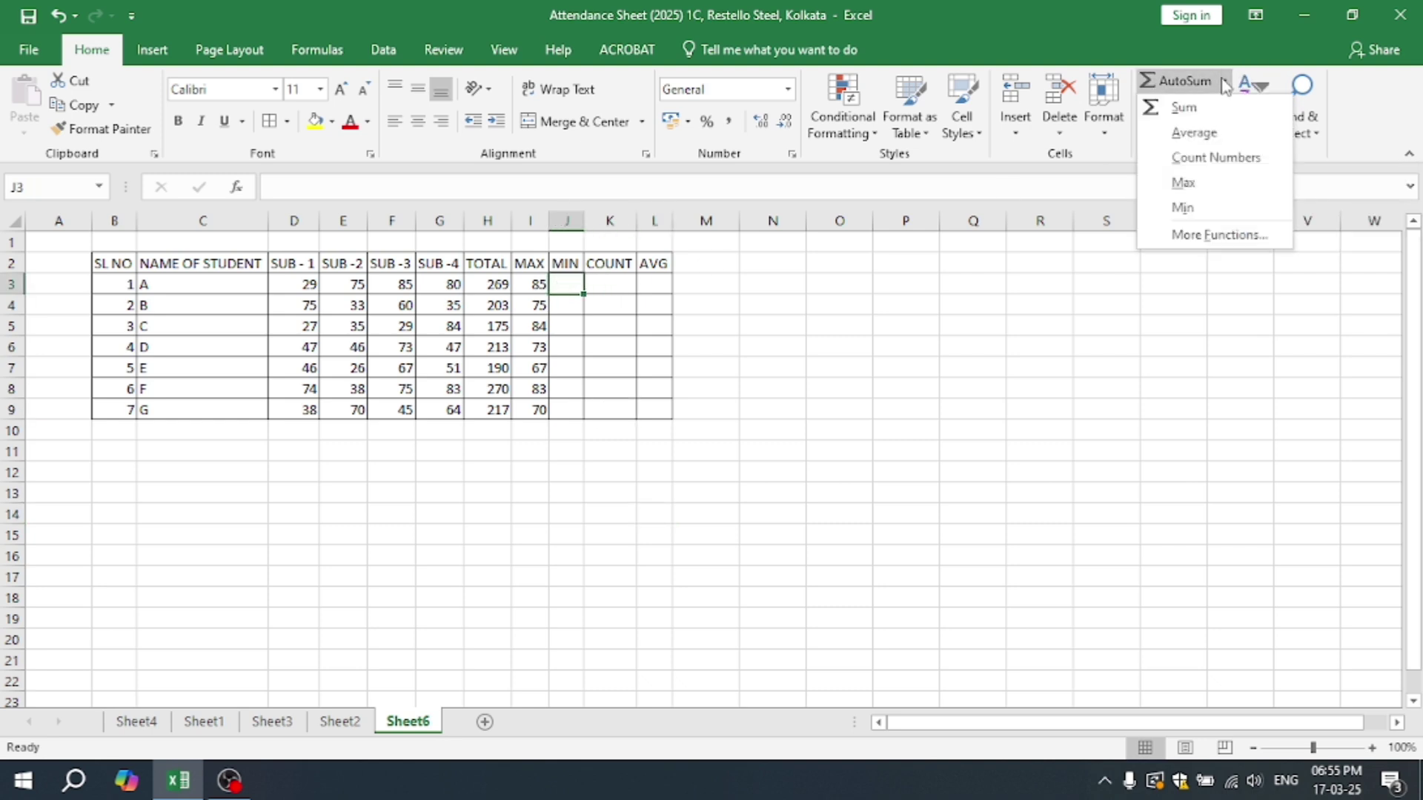
click(1202, 208)
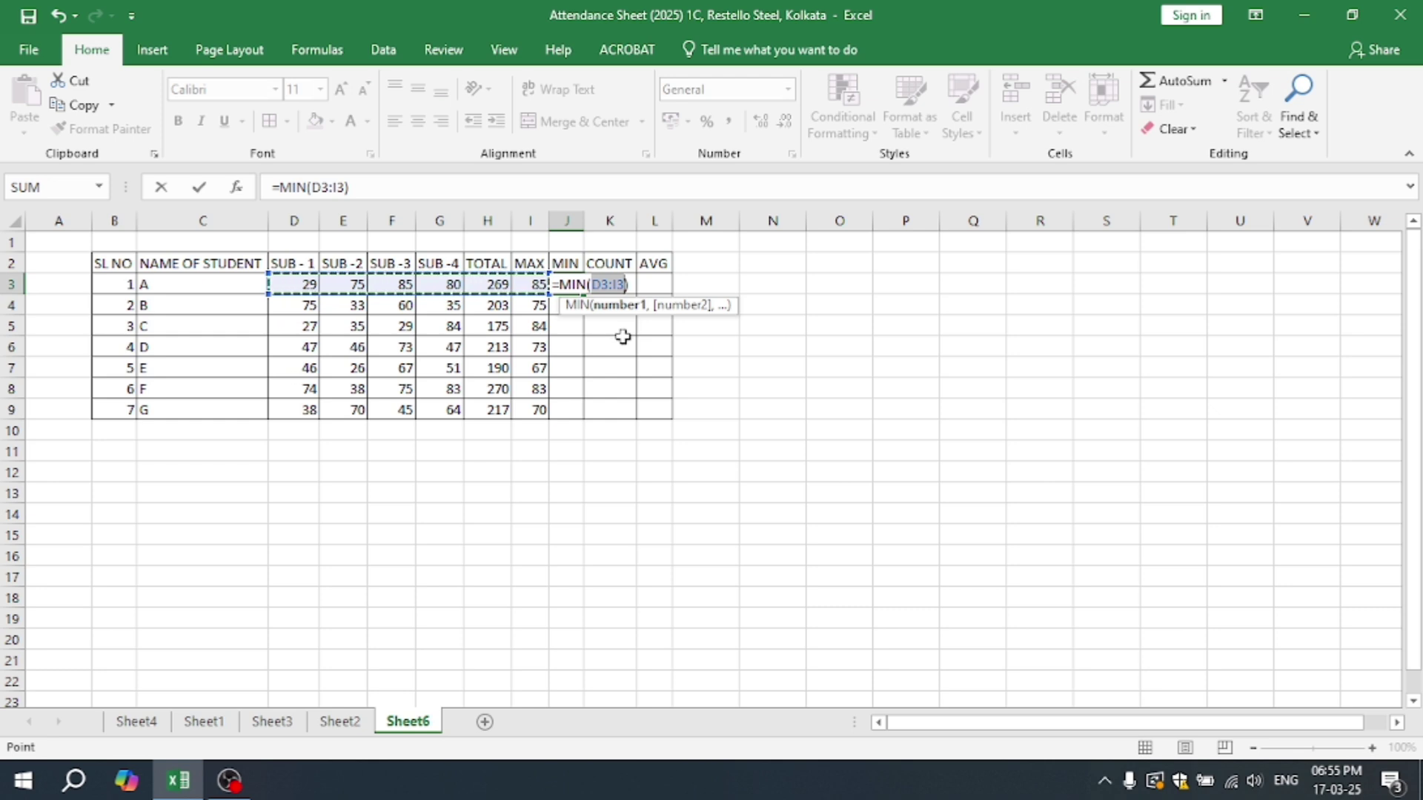
key(Escape)
scroll(623, 337, right, 1)
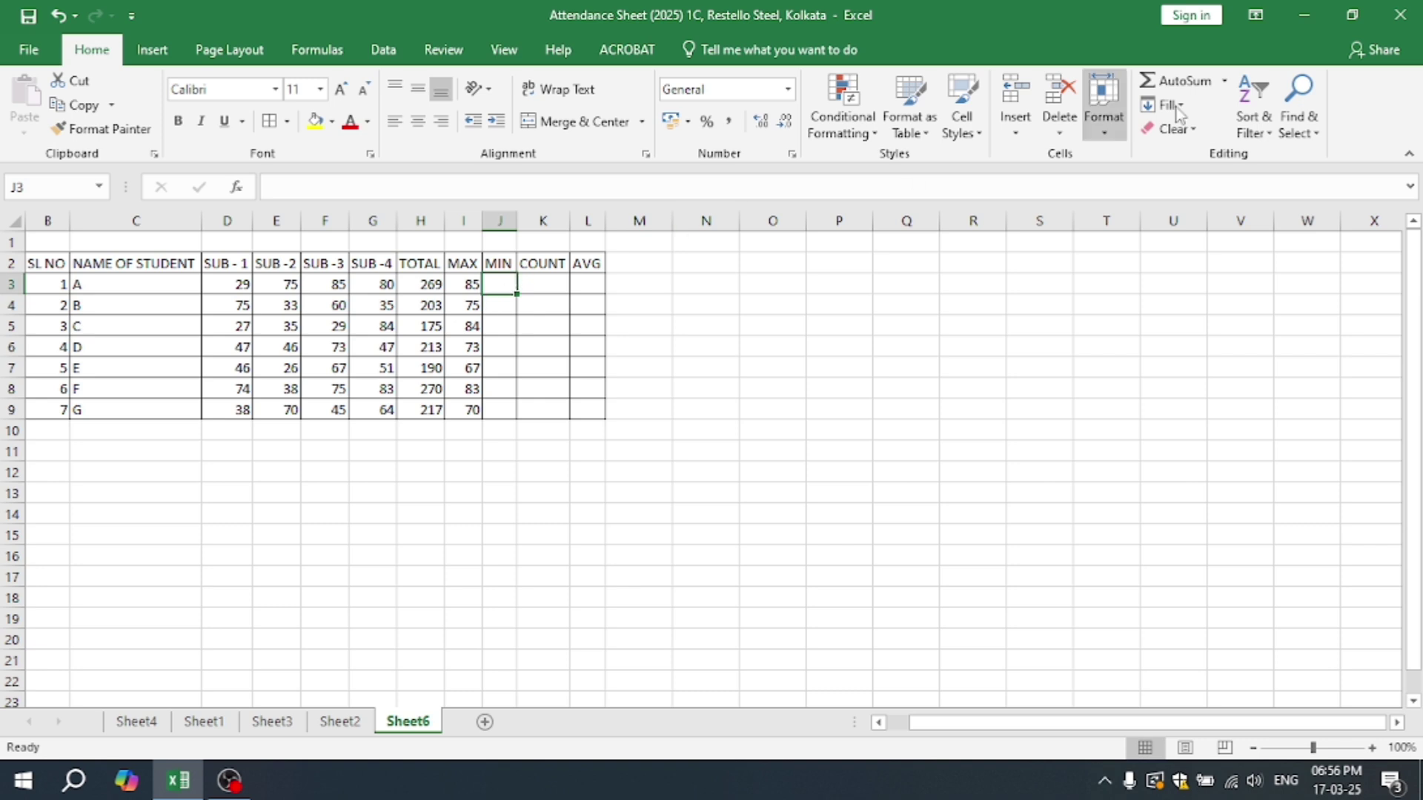
- Calculate the minimum of D3:G3 in J3 with AutoSum's Min function and fill it down the MIN column through J9
click(1224, 81)
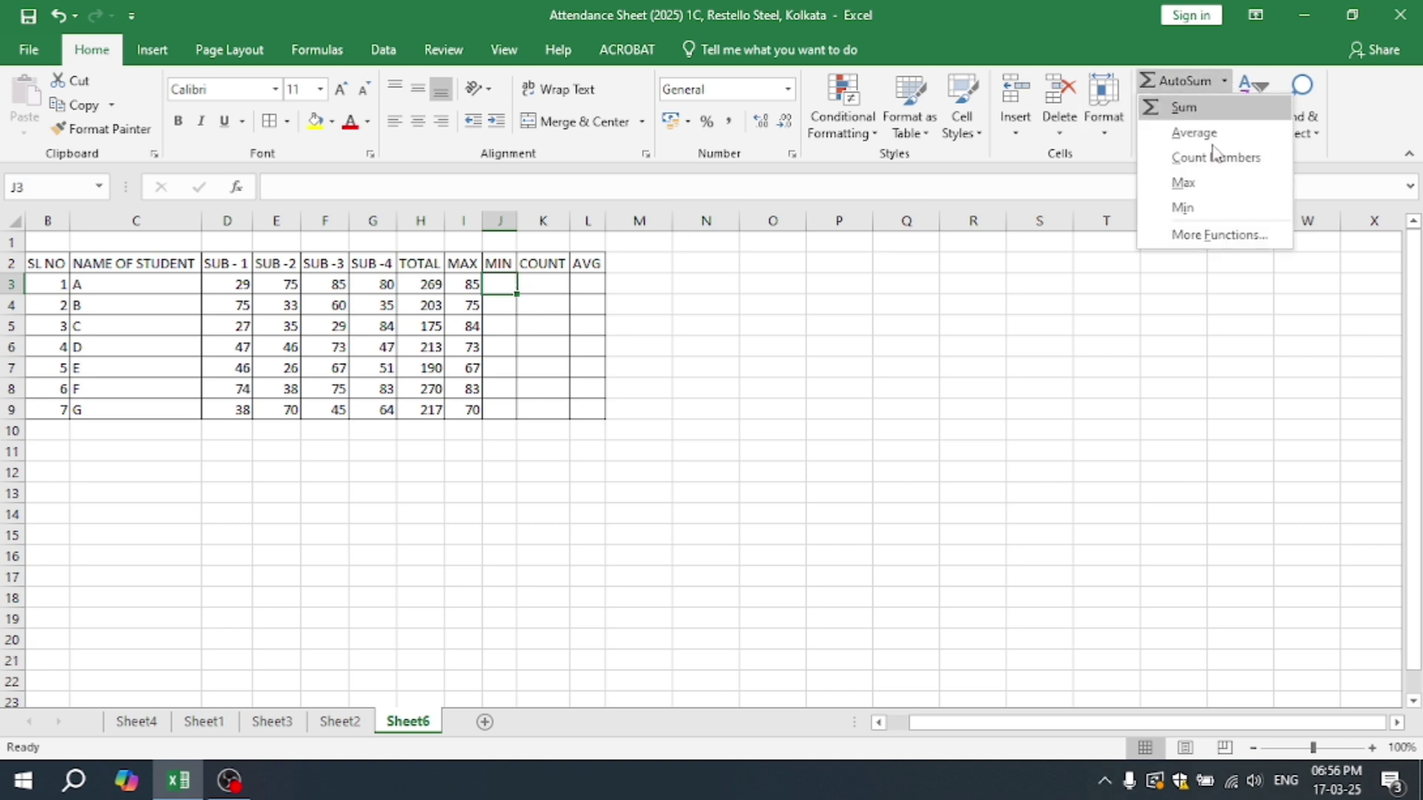
click(1184, 208)
drag(230, 284, 378, 284)
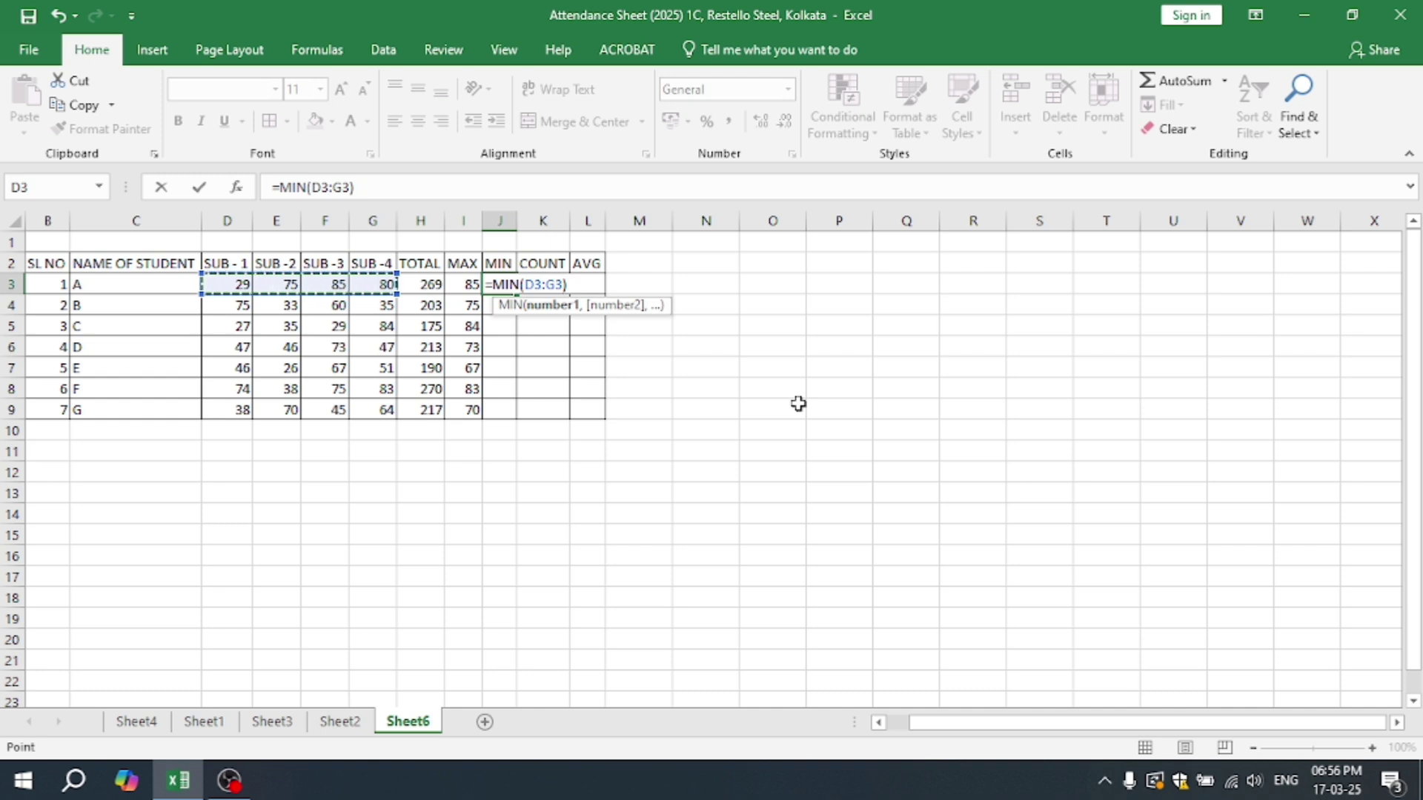
key(Return)
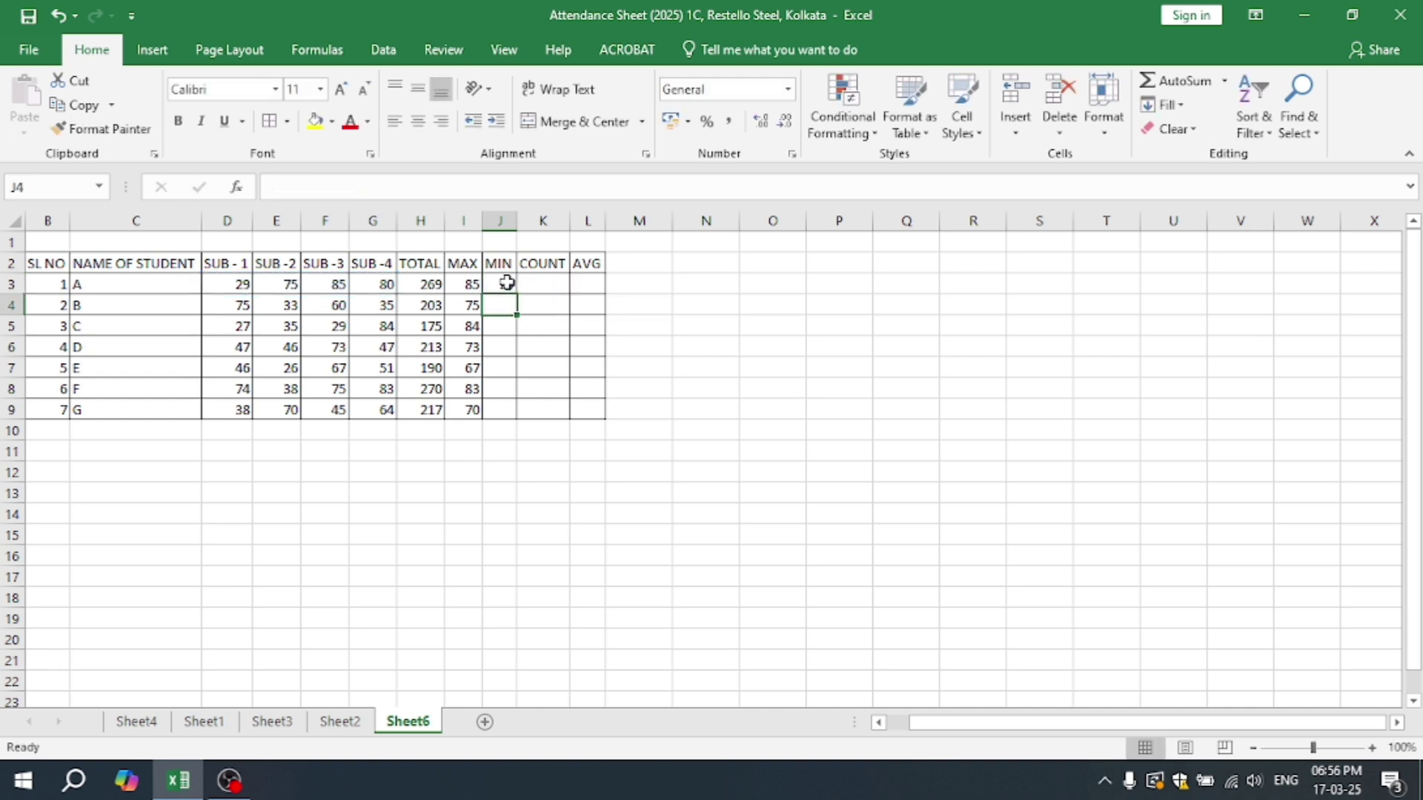
drag(507, 283, 496, 406)
key(ctrl+z)
key(ctrl+d)
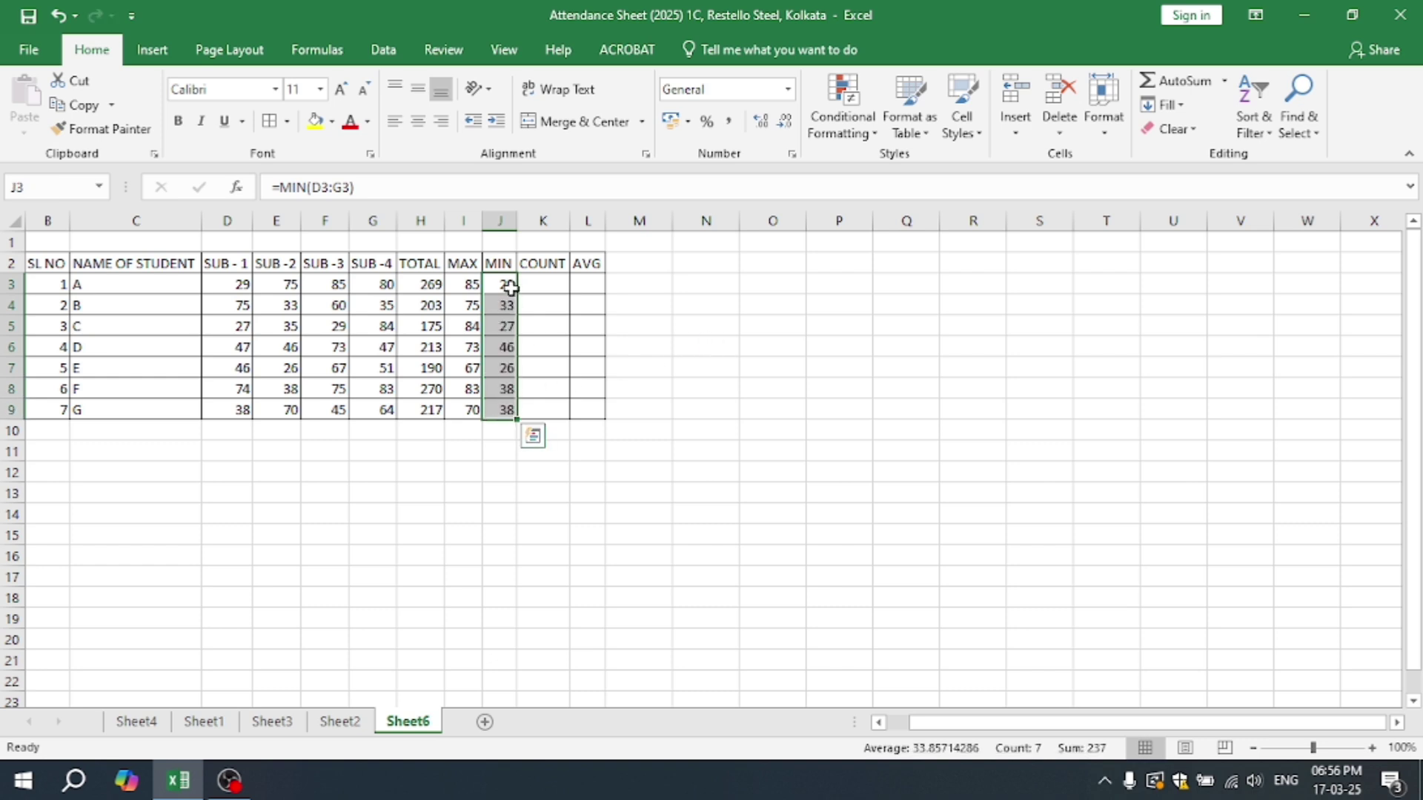
click(526, 519)
- Count the marks in D3:G3 in K3 with AutoSum's Count Numbers function and fill it down the COUNT column through K9
click(557, 284)
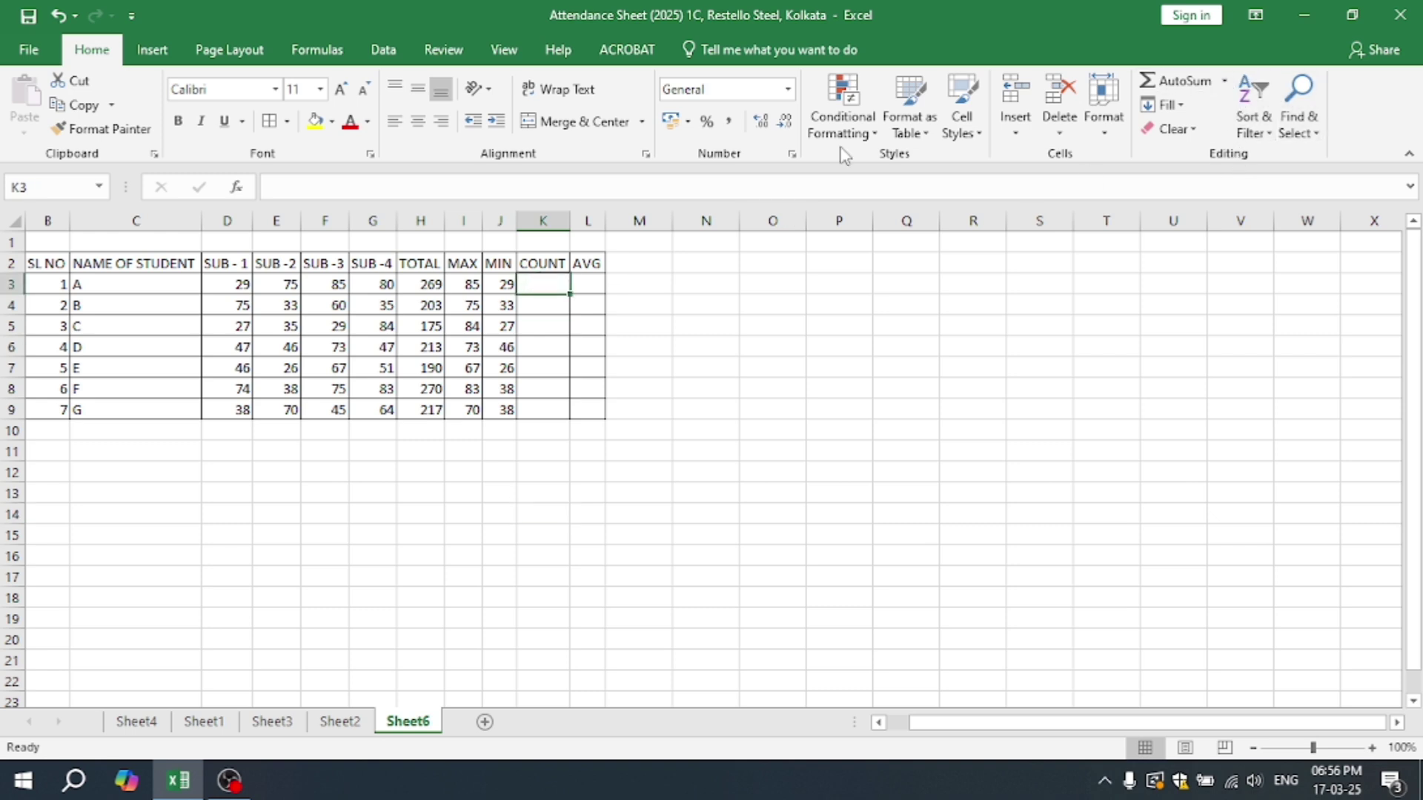
click(1224, 80)
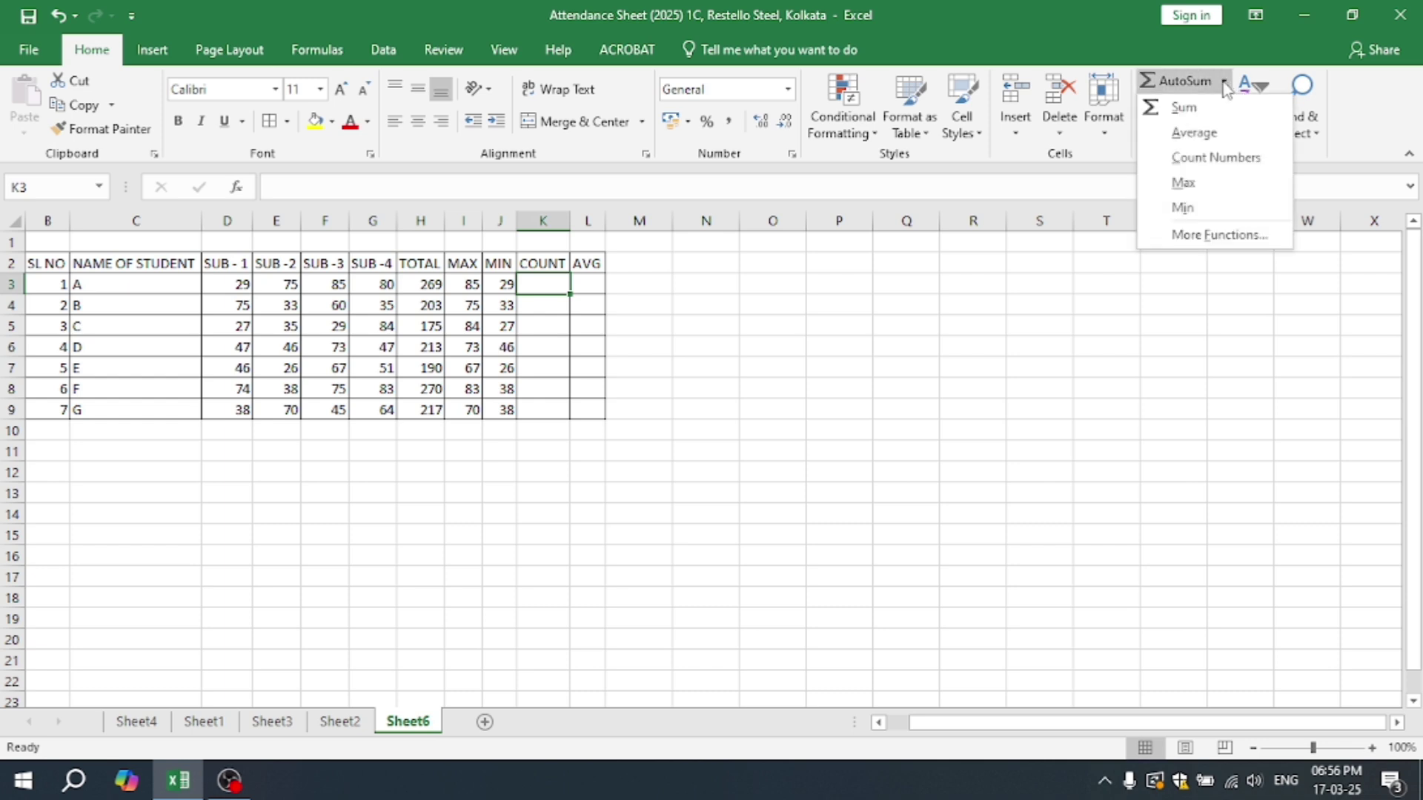
click(1208, 158)
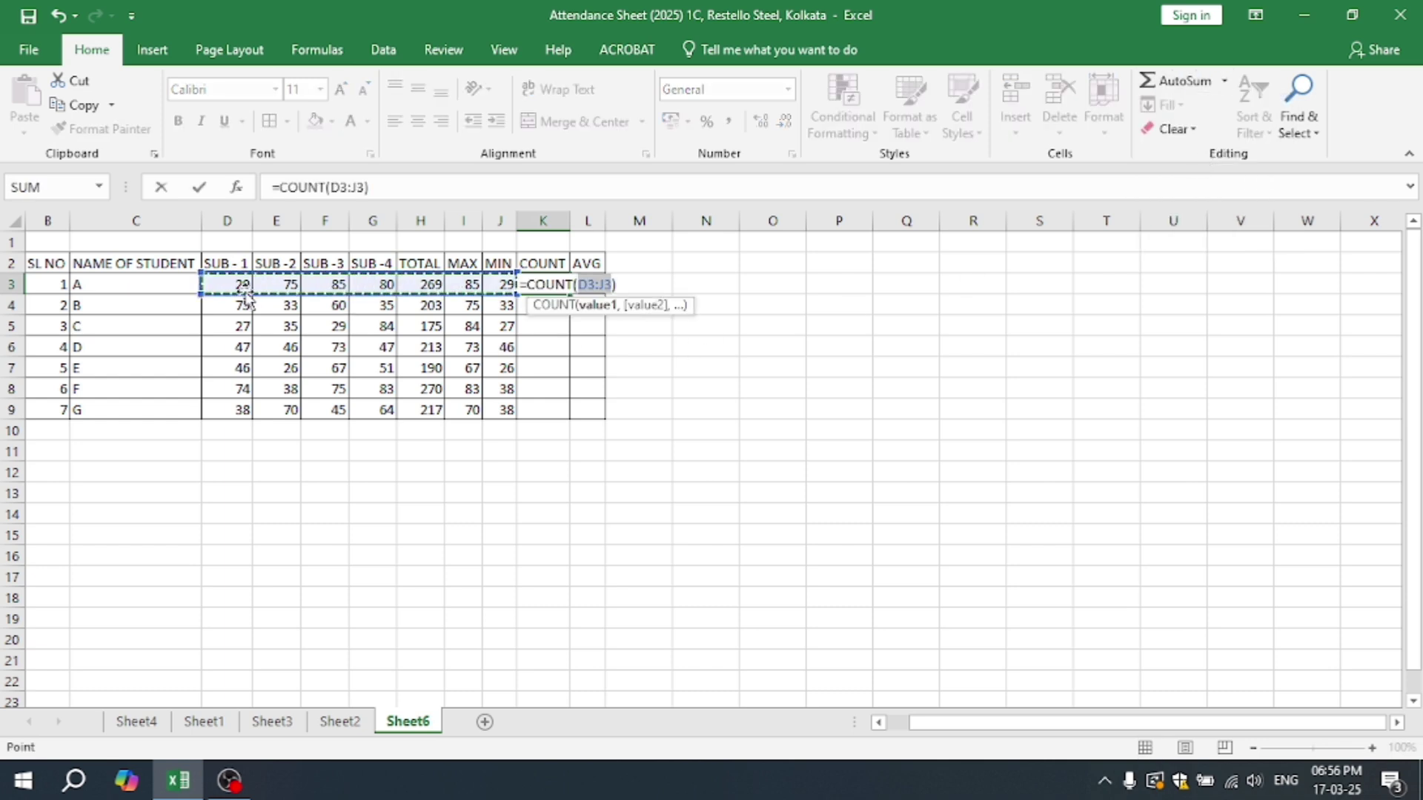
drag(227, 284, 382, 285)
key(Return)
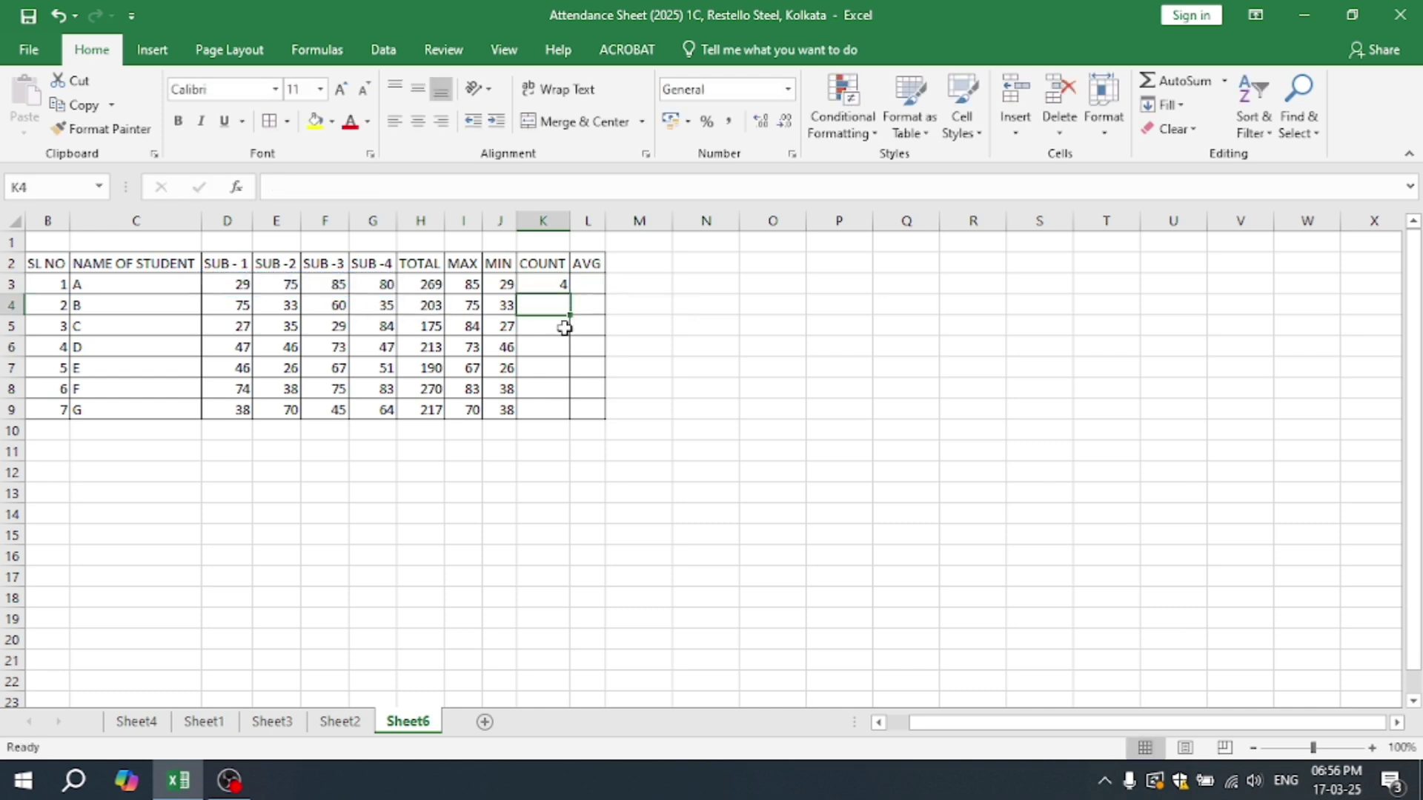
click(556, 284)
drag(547, 282, 547, 409)
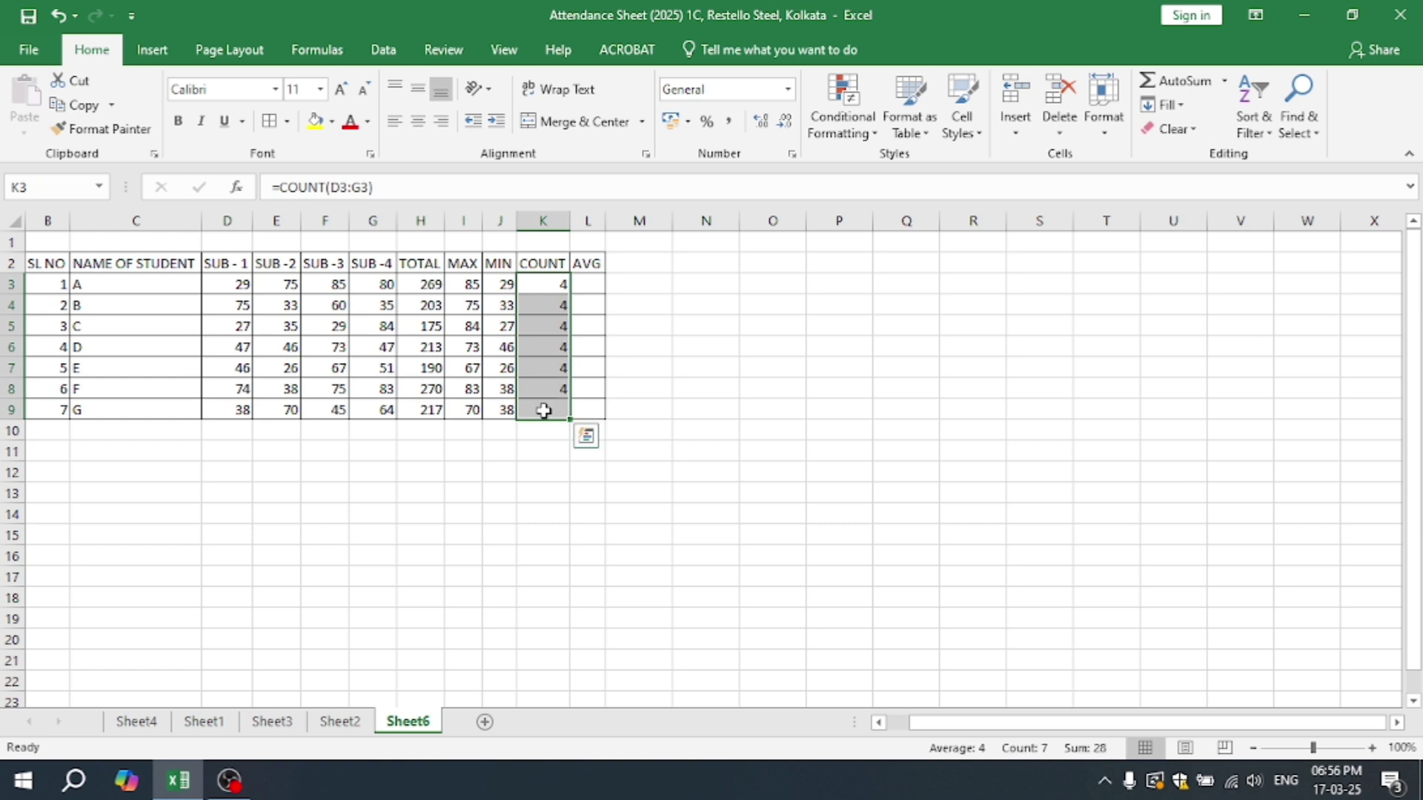
click(772, 407)
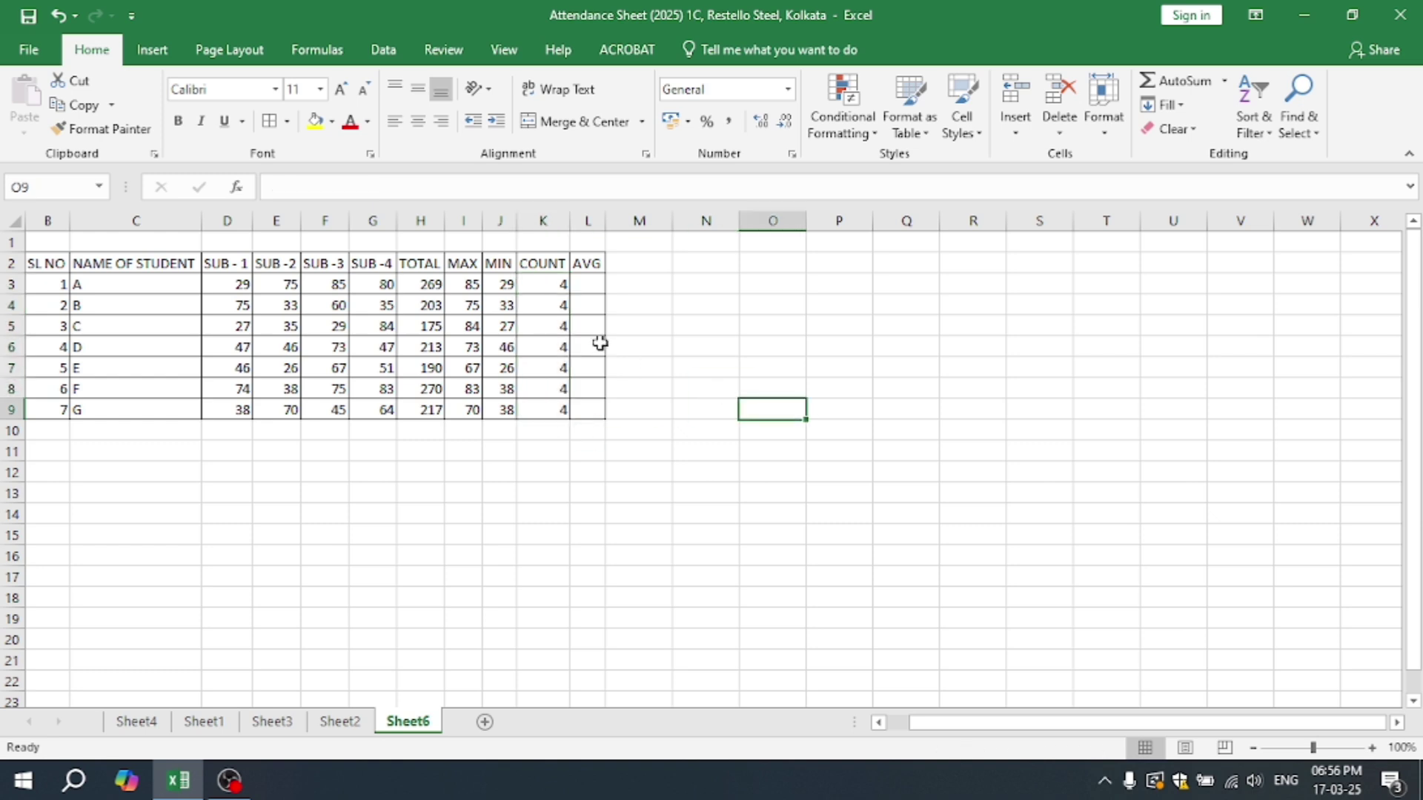
- Calculate the average of D3:G3 in L3 with AutoSum's Average function and fill it down the AVG column through L9
click(597, 280)
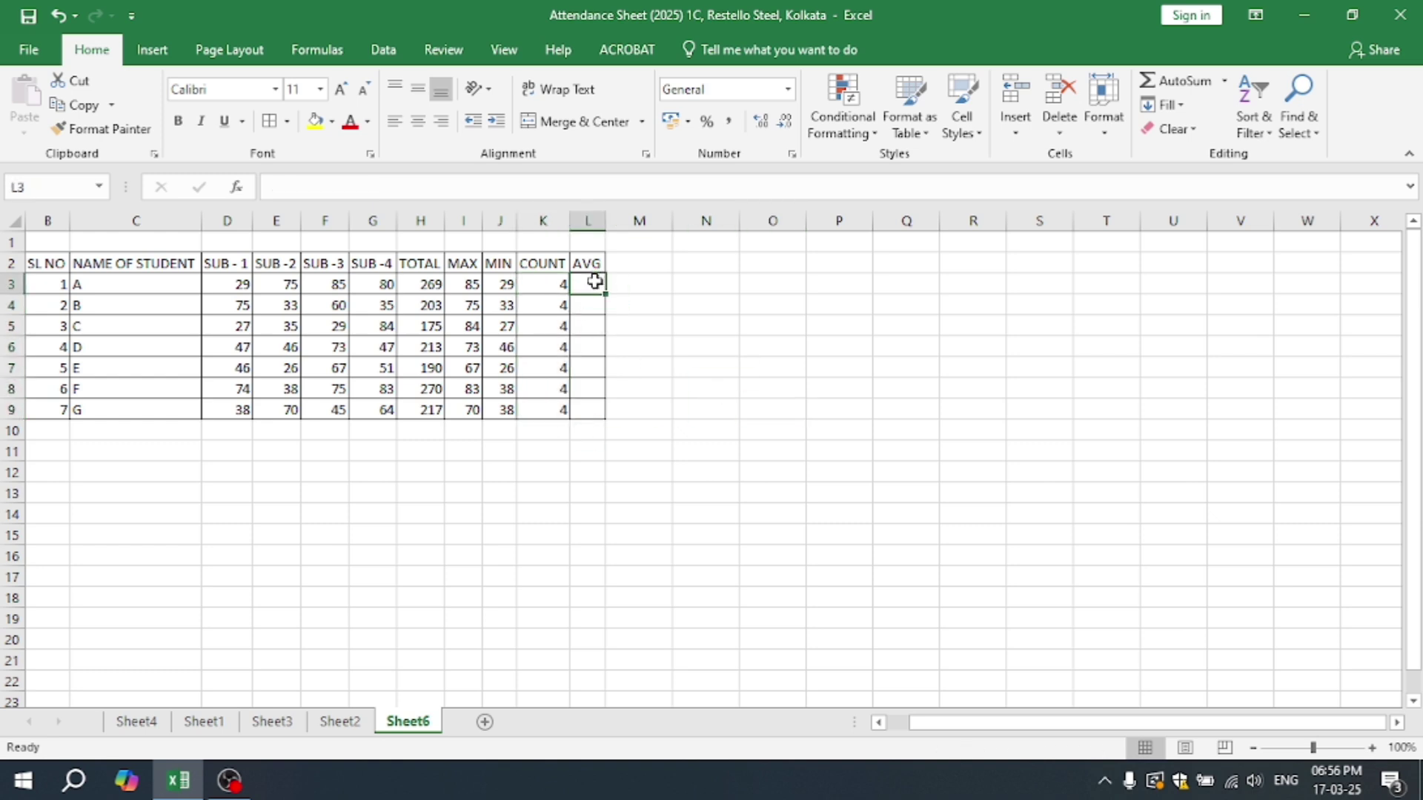
click(1227, 81)
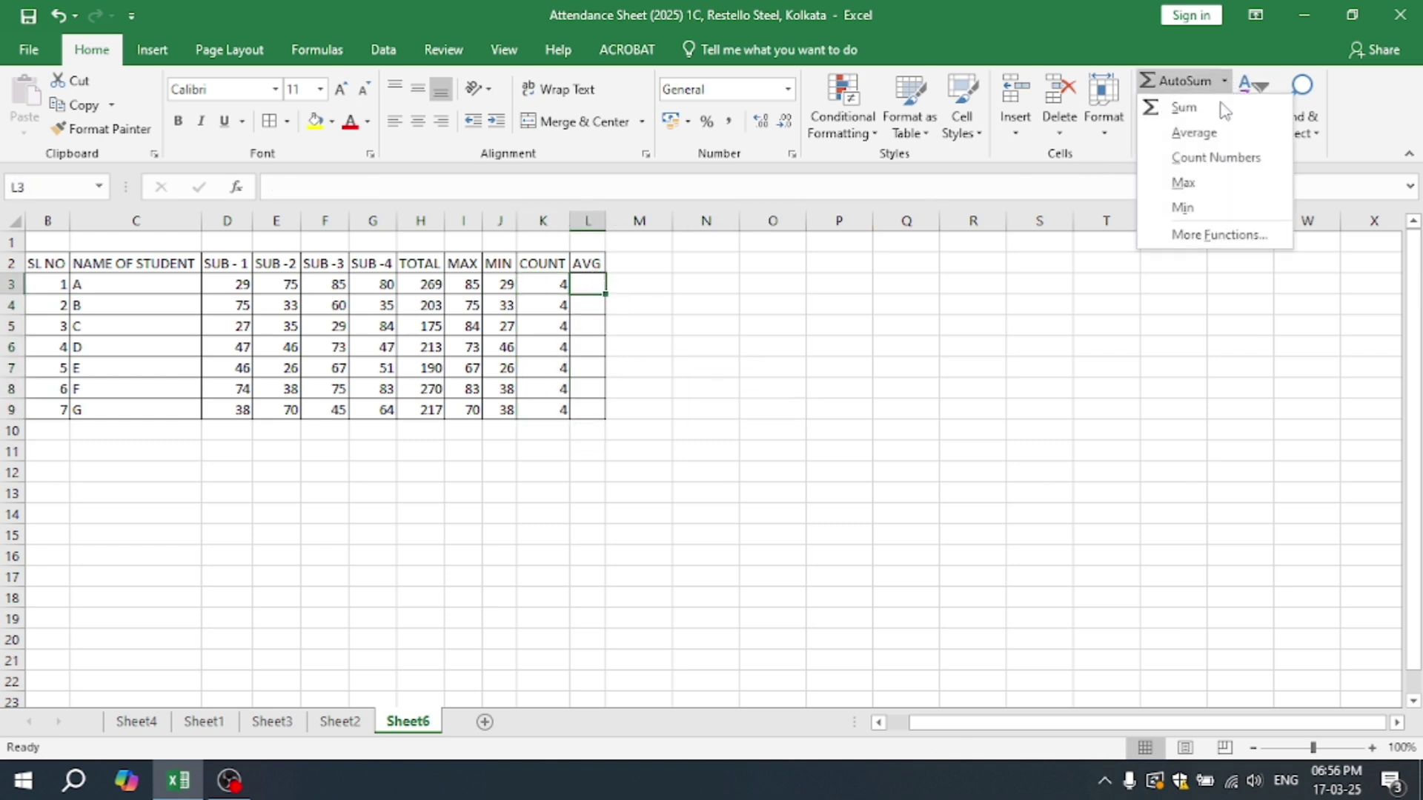
click(1186, 131)
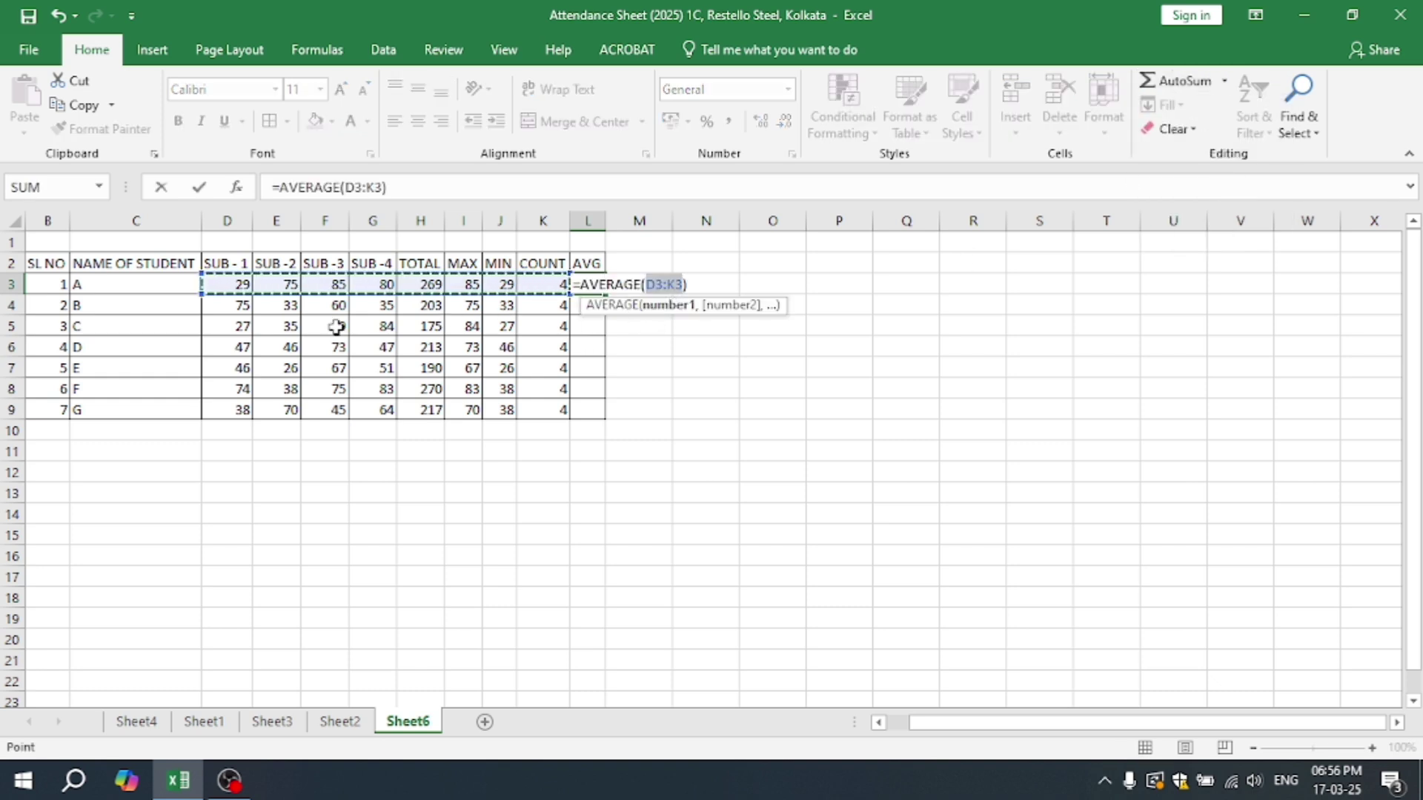
drag(236, 285, 360, 289)
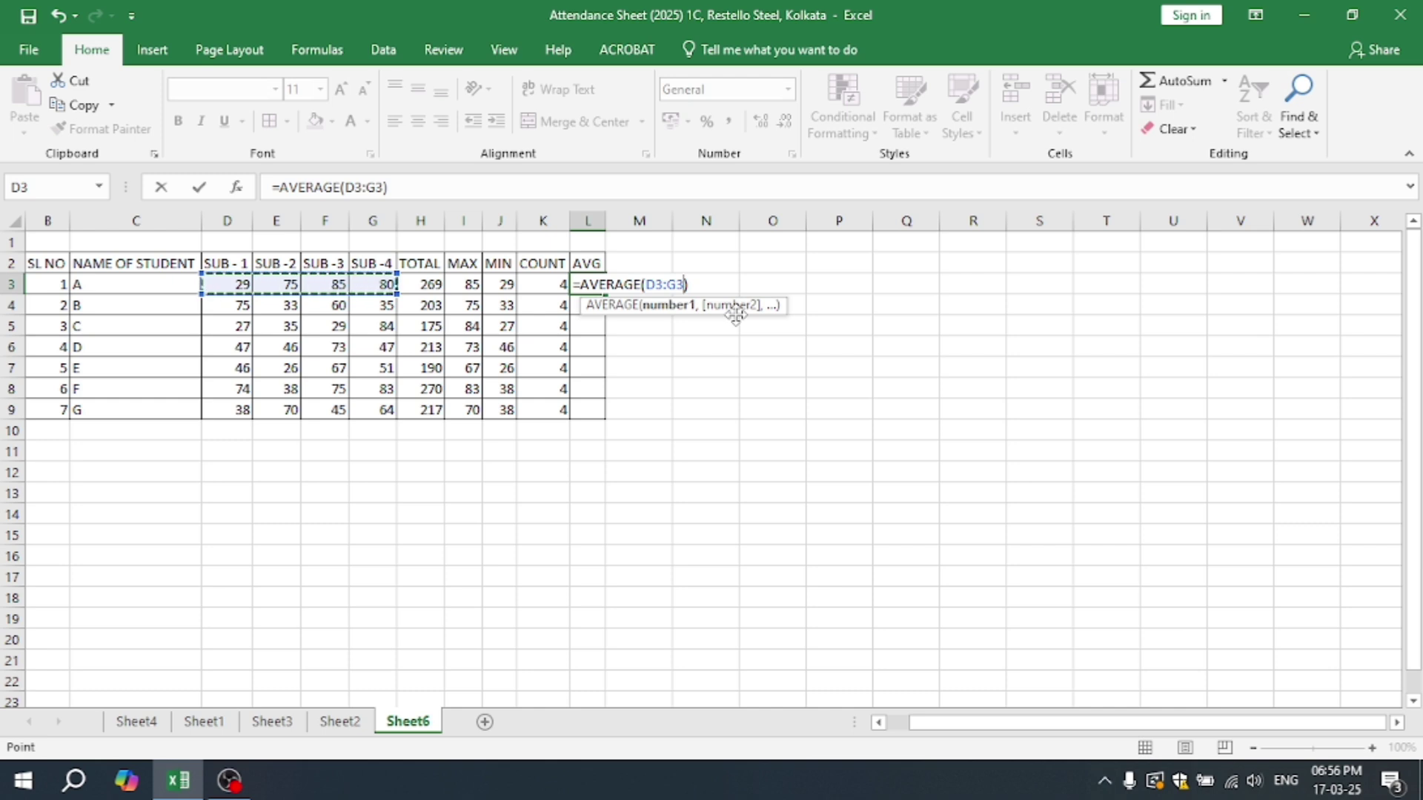
key(Return)
drag(589, 284, 586, 399)
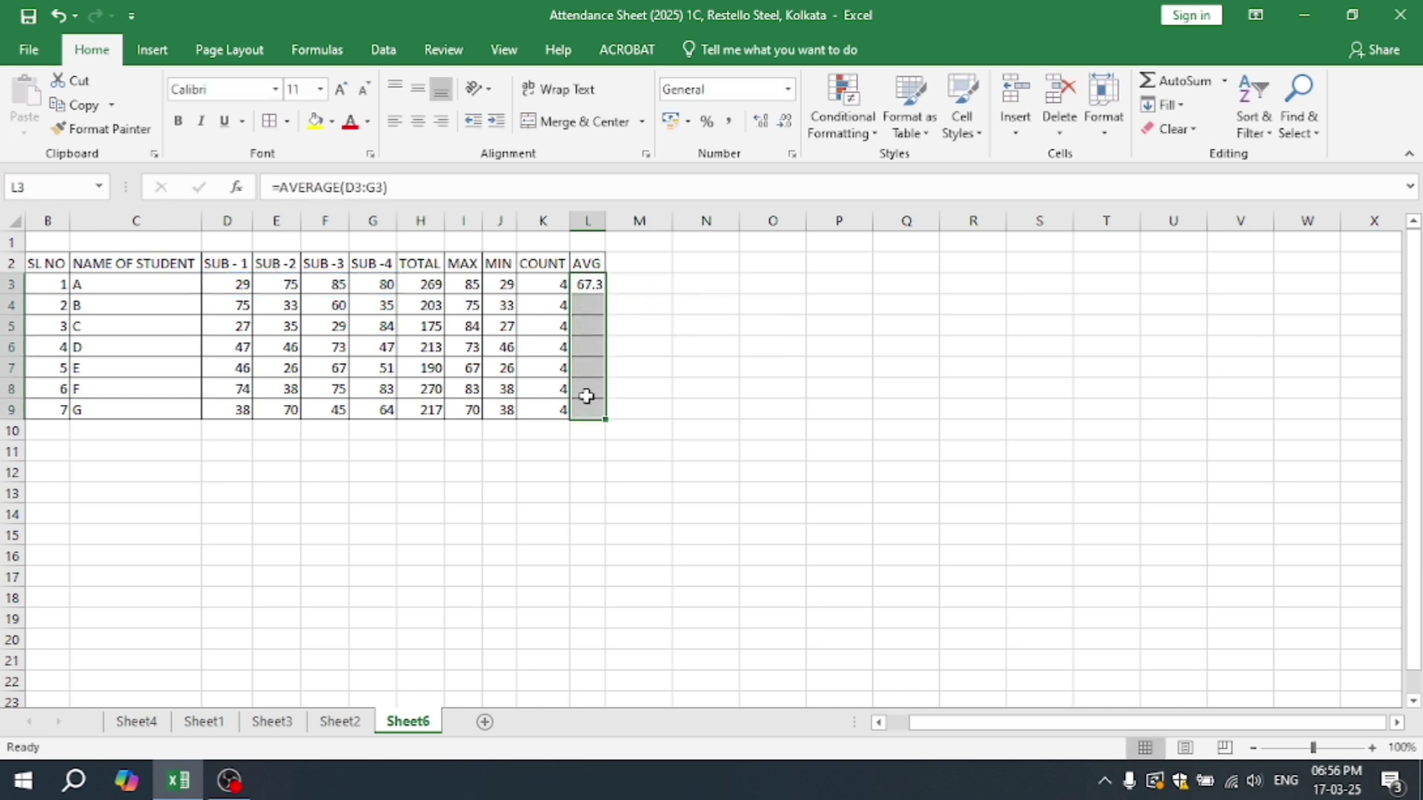
key(ctrl+d)
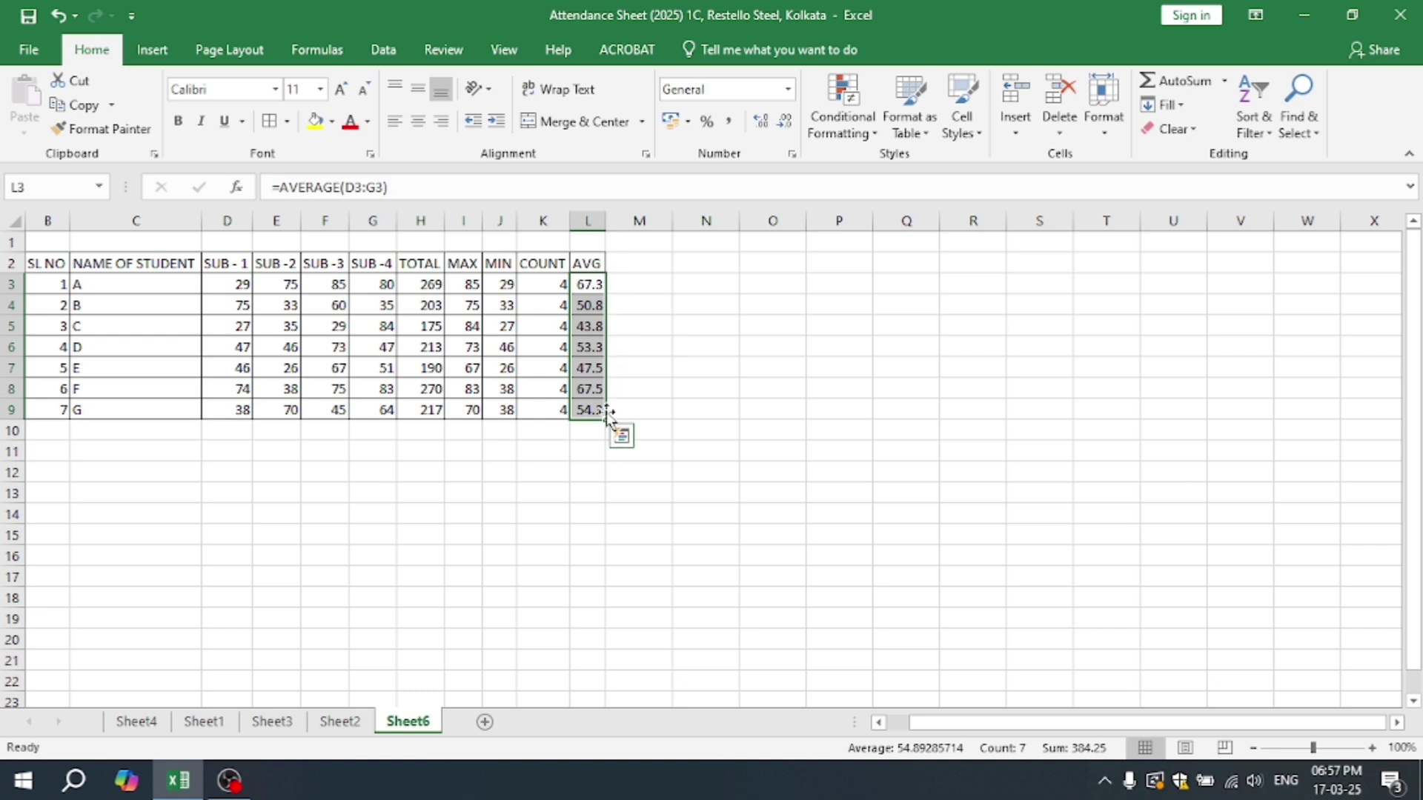
click(717, 491)
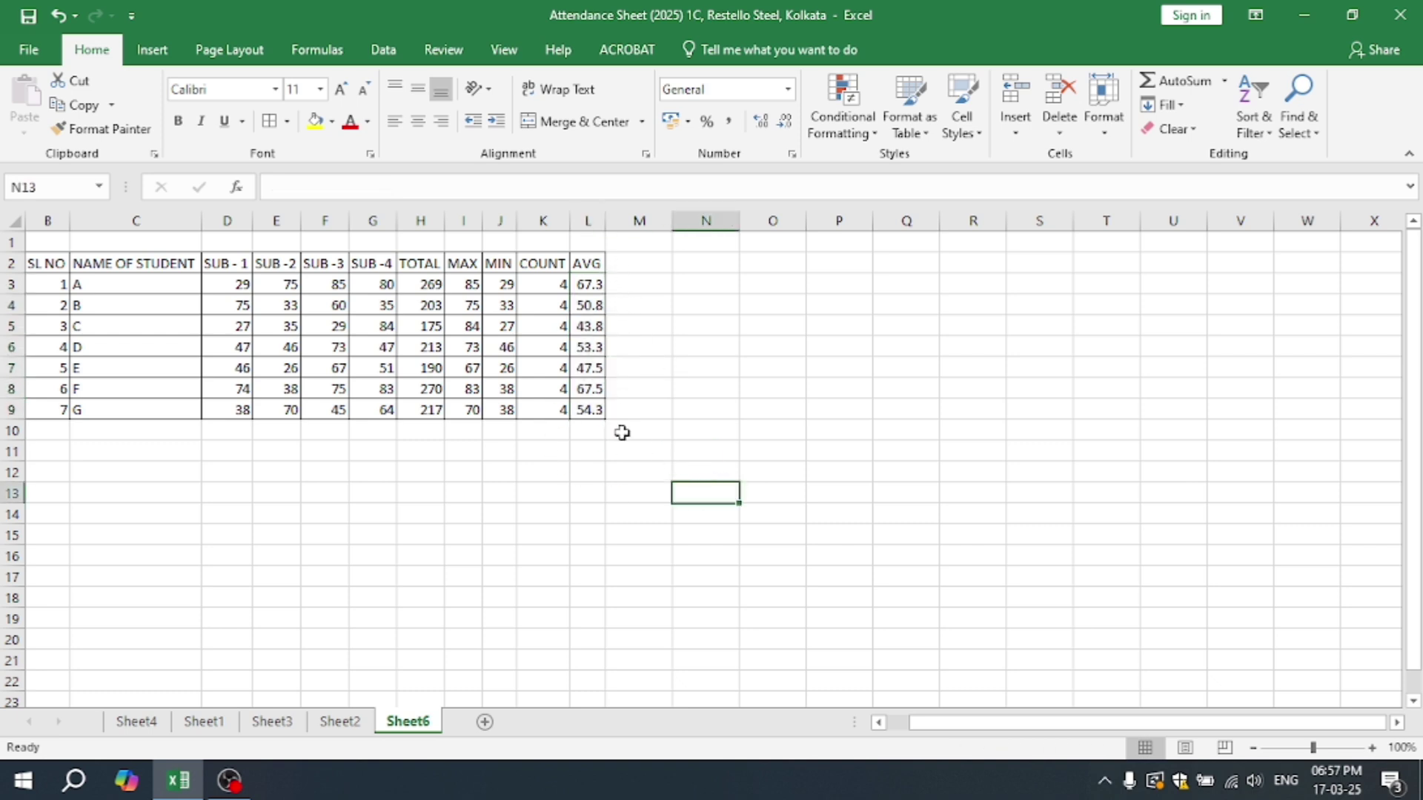
- Format the averages in L3:L9 to show two decimal places
drag(590, 284, 590, 410)
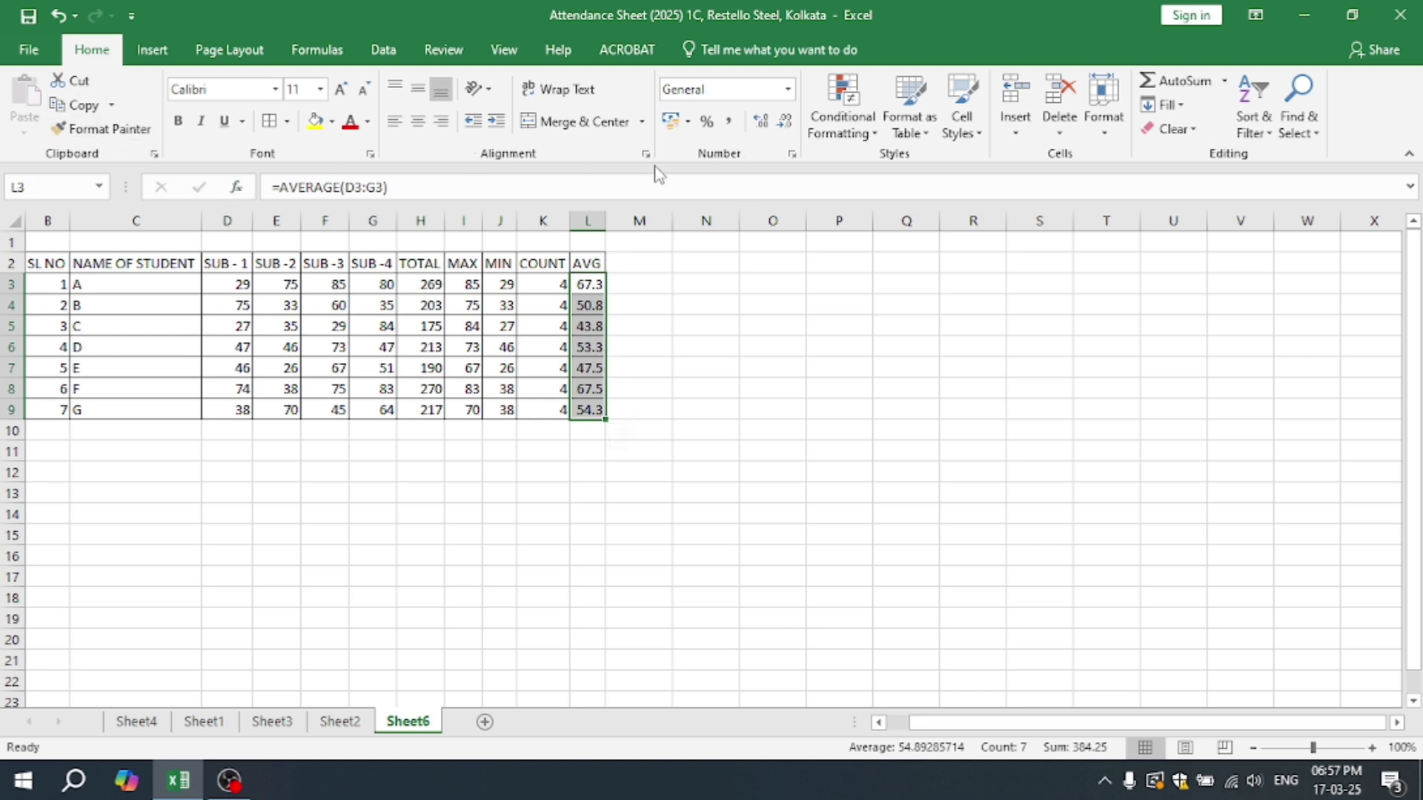
click(762, 126)
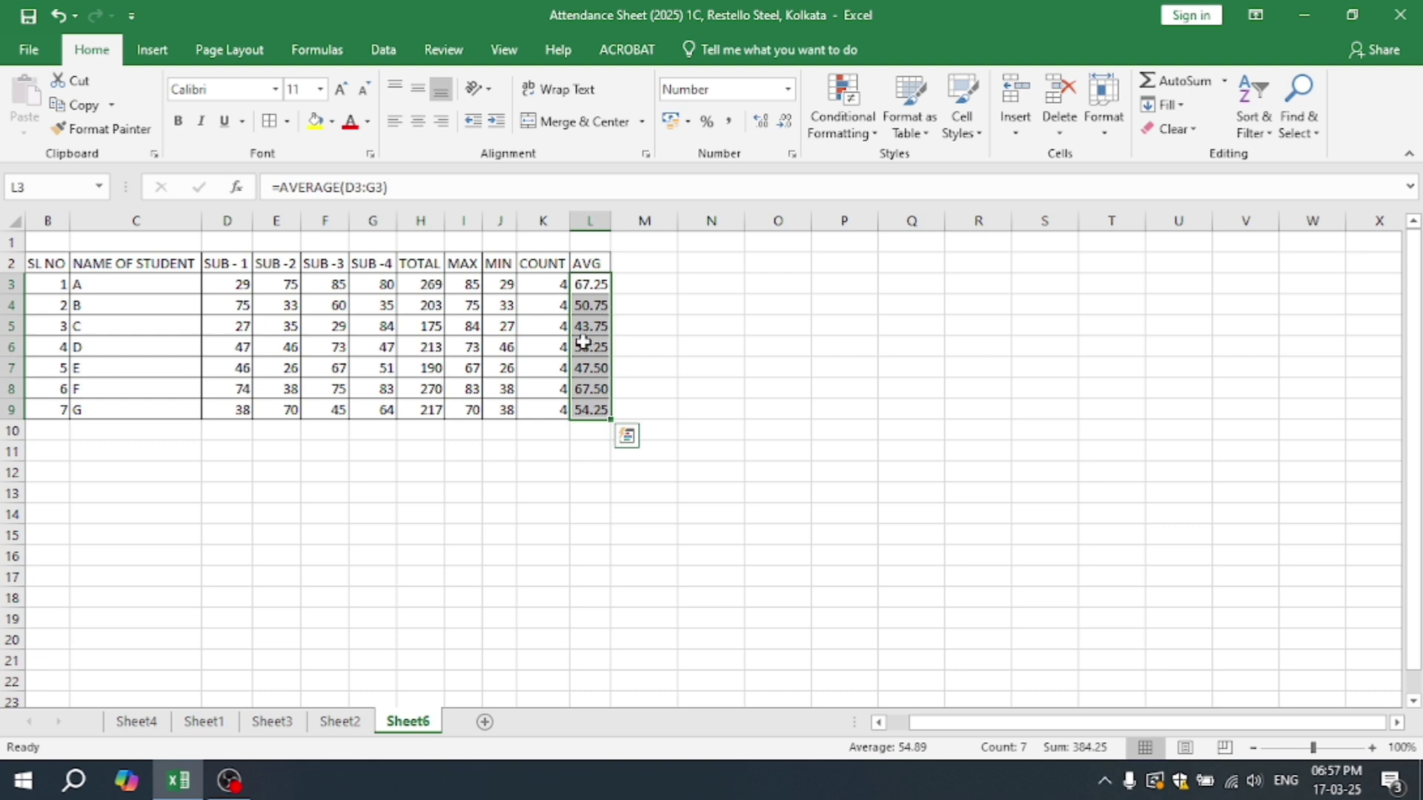
click(761, 122)
click(762, 124)
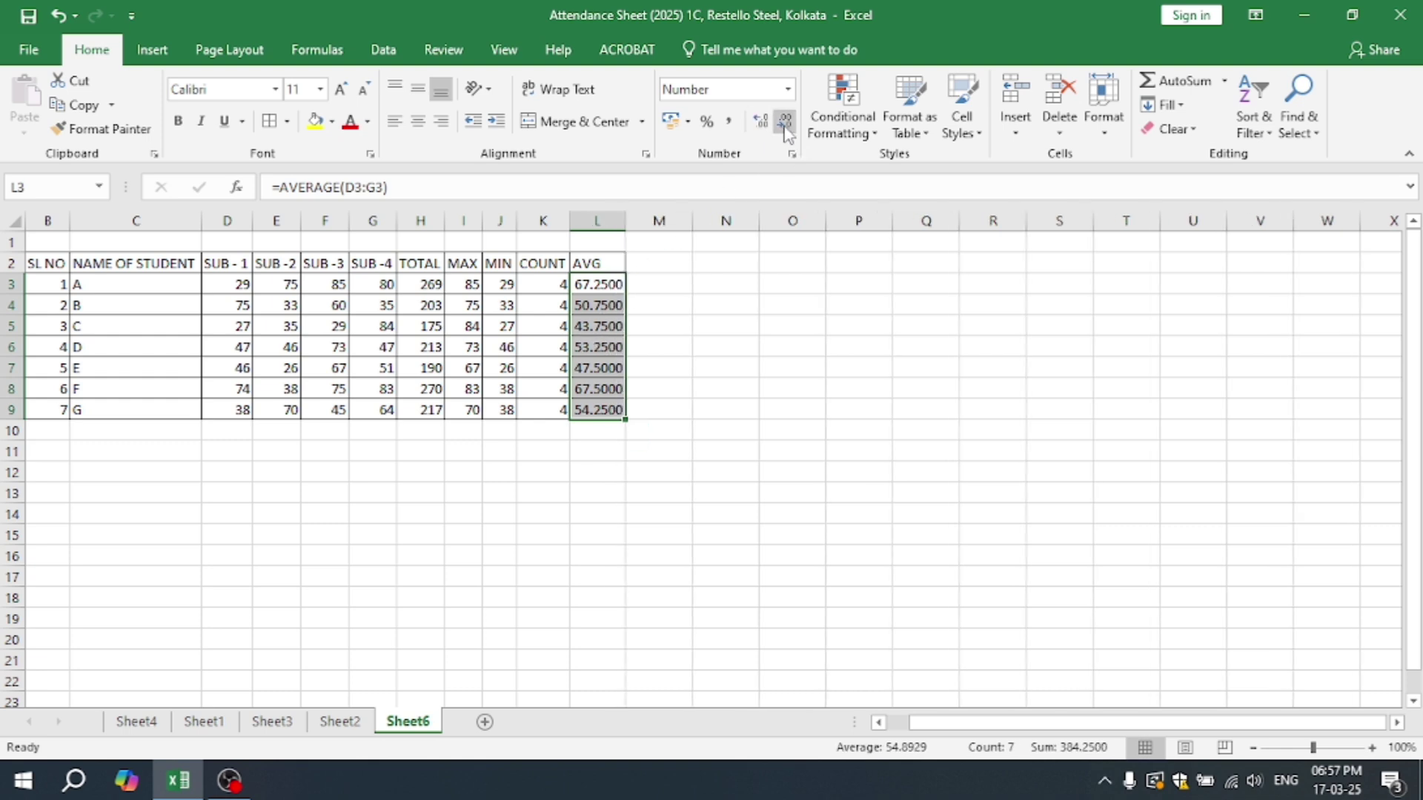
click(786, 123)
click(785, 123)
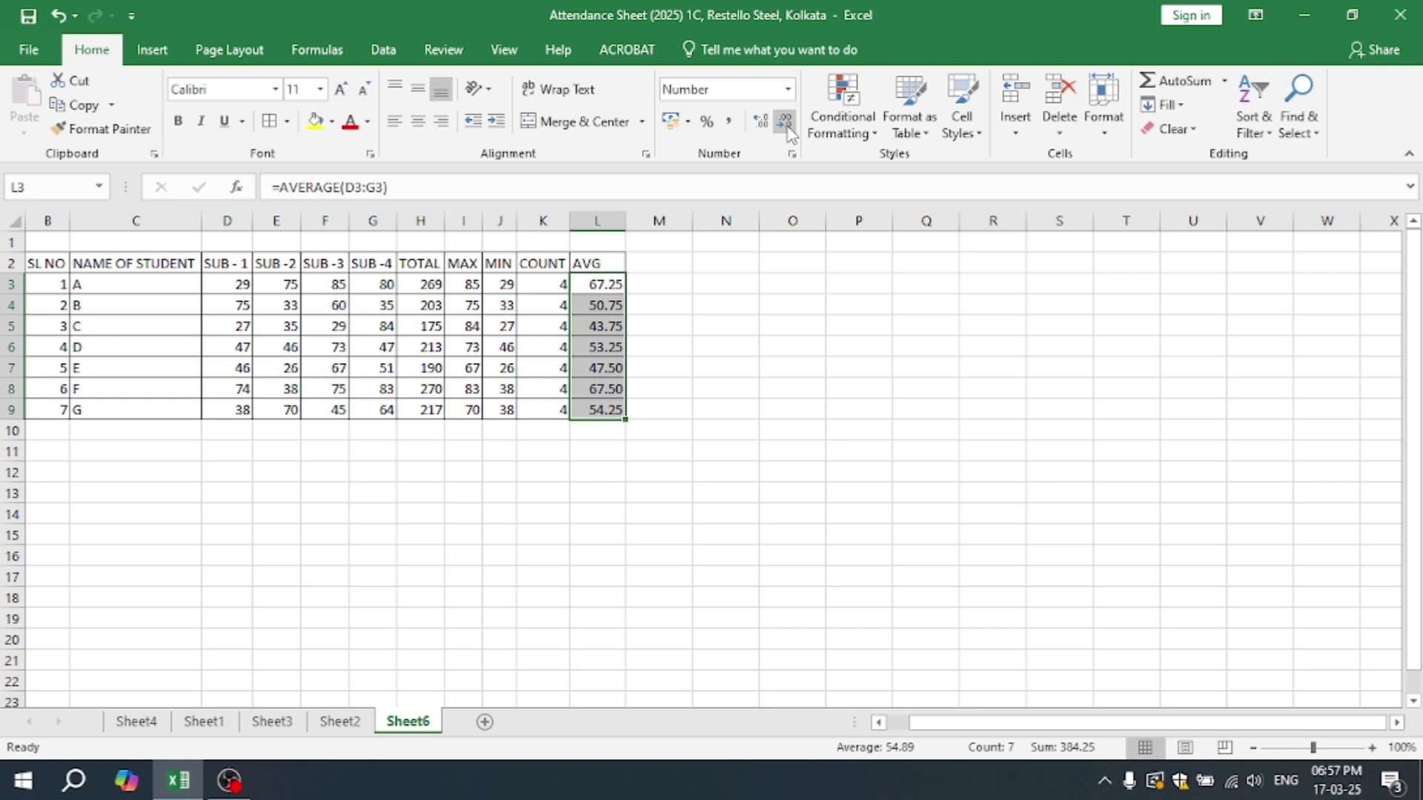
click(738, 302)
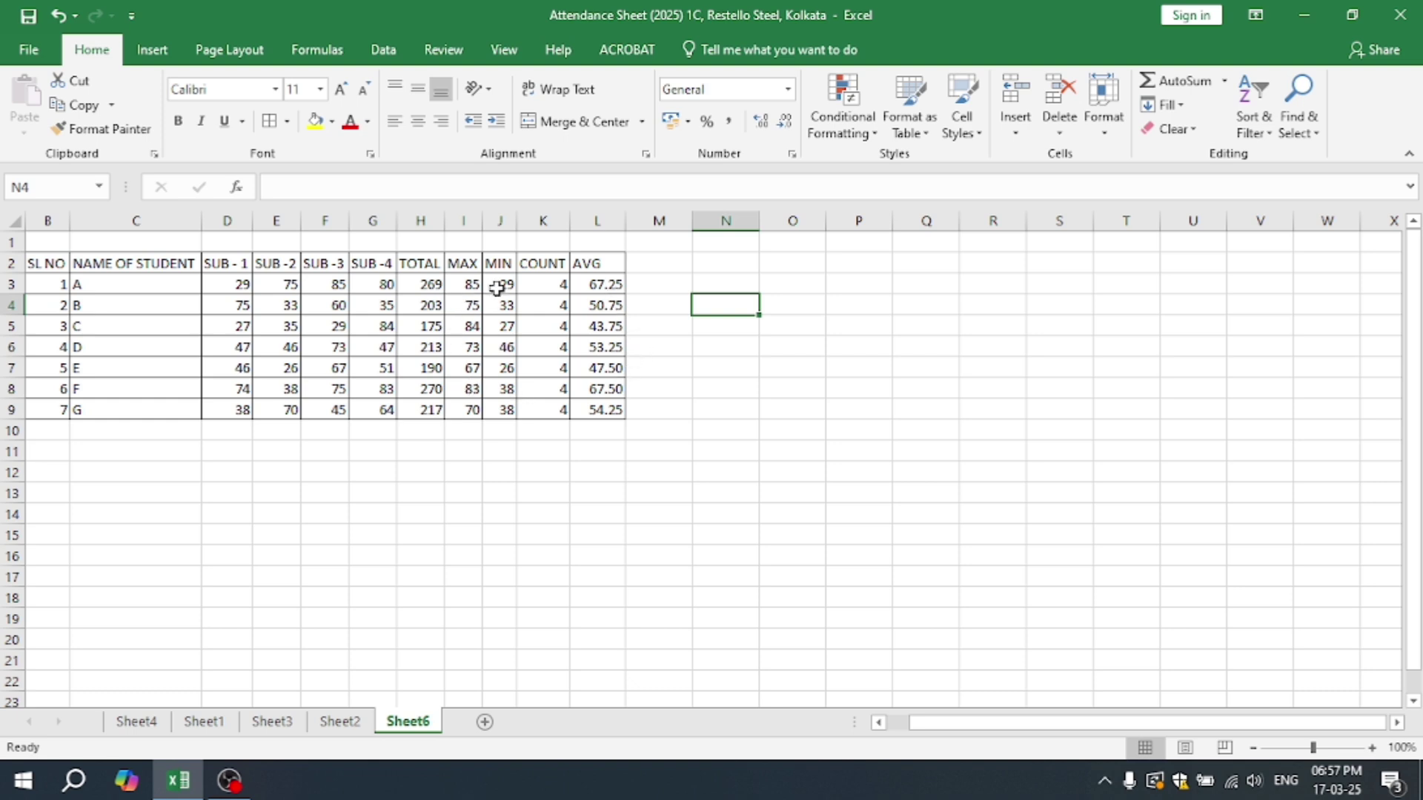
- Calculate a trial maximum of D3:G3 in M3 with AutoSum's Max function and compare its formula with I3
click(673, 282)
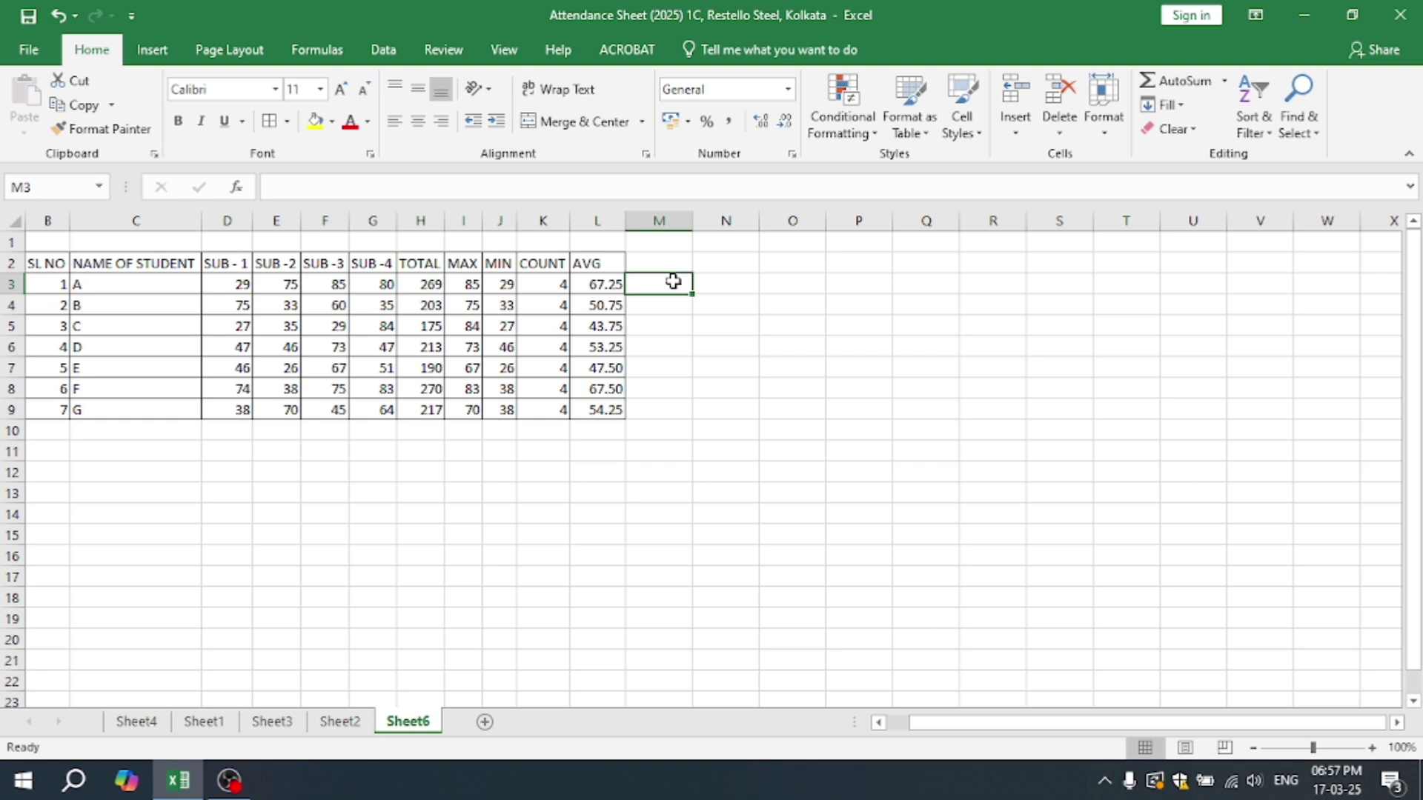
key(alt+h)
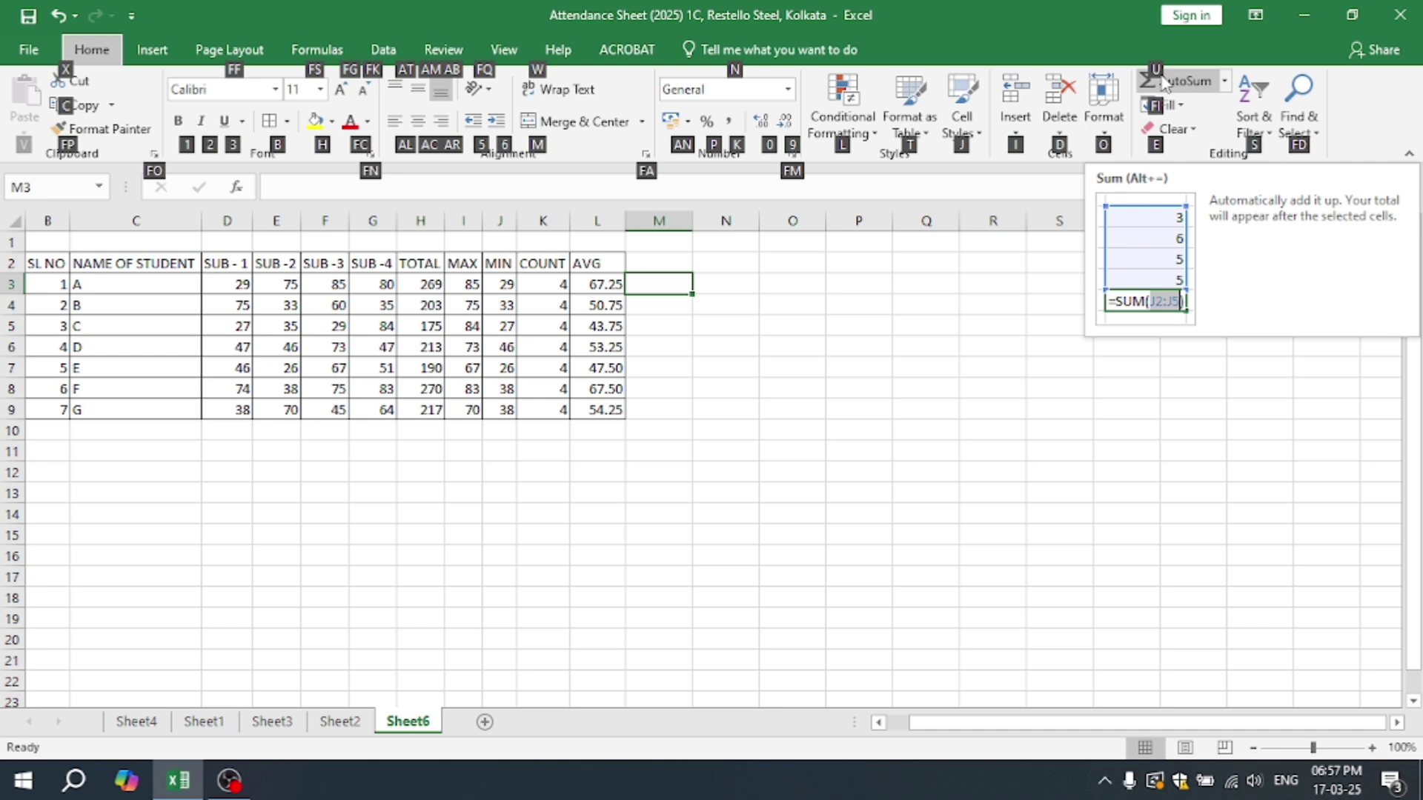
key(u)
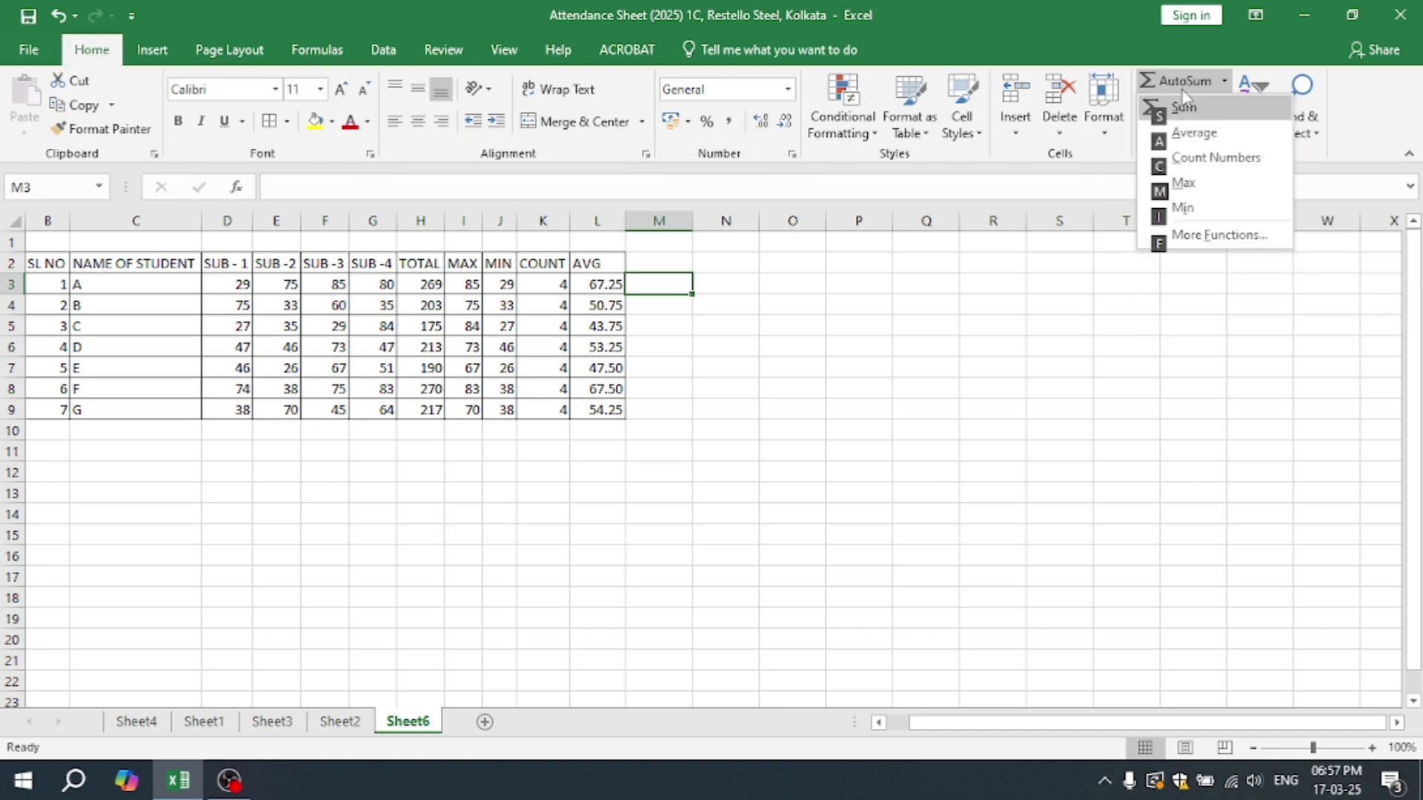
click(1196, 191)
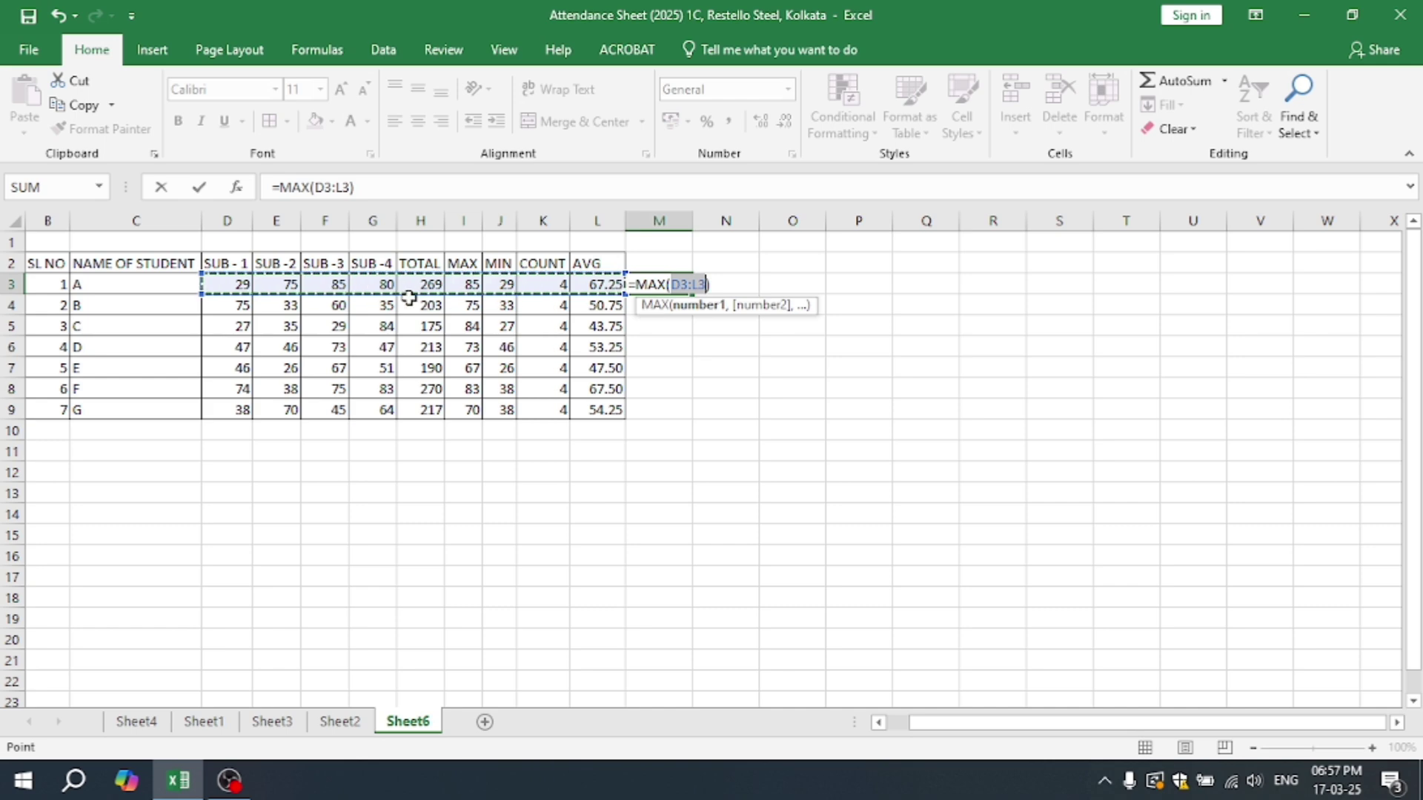
drag(241, 287, 384, 286)
key(Return)
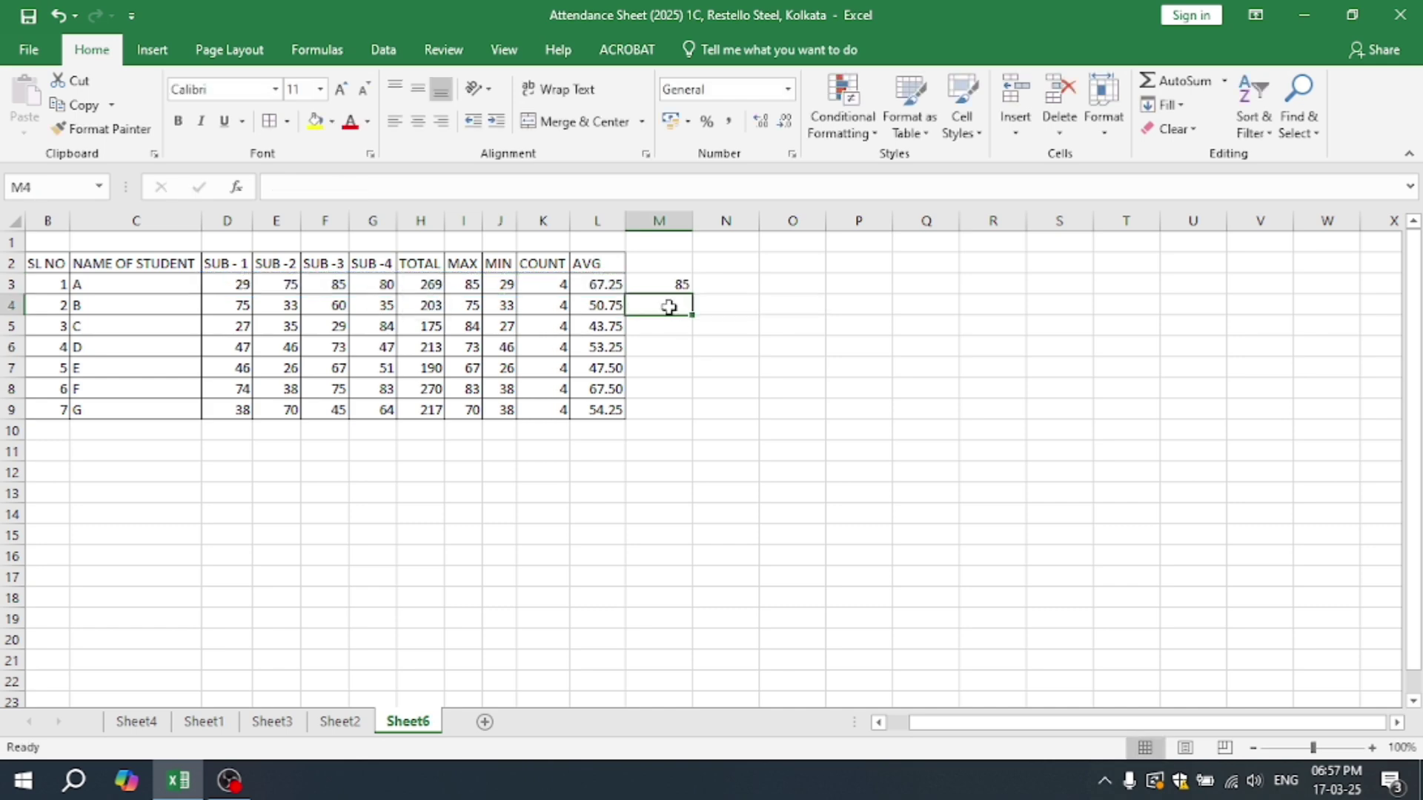
click(472, 289)
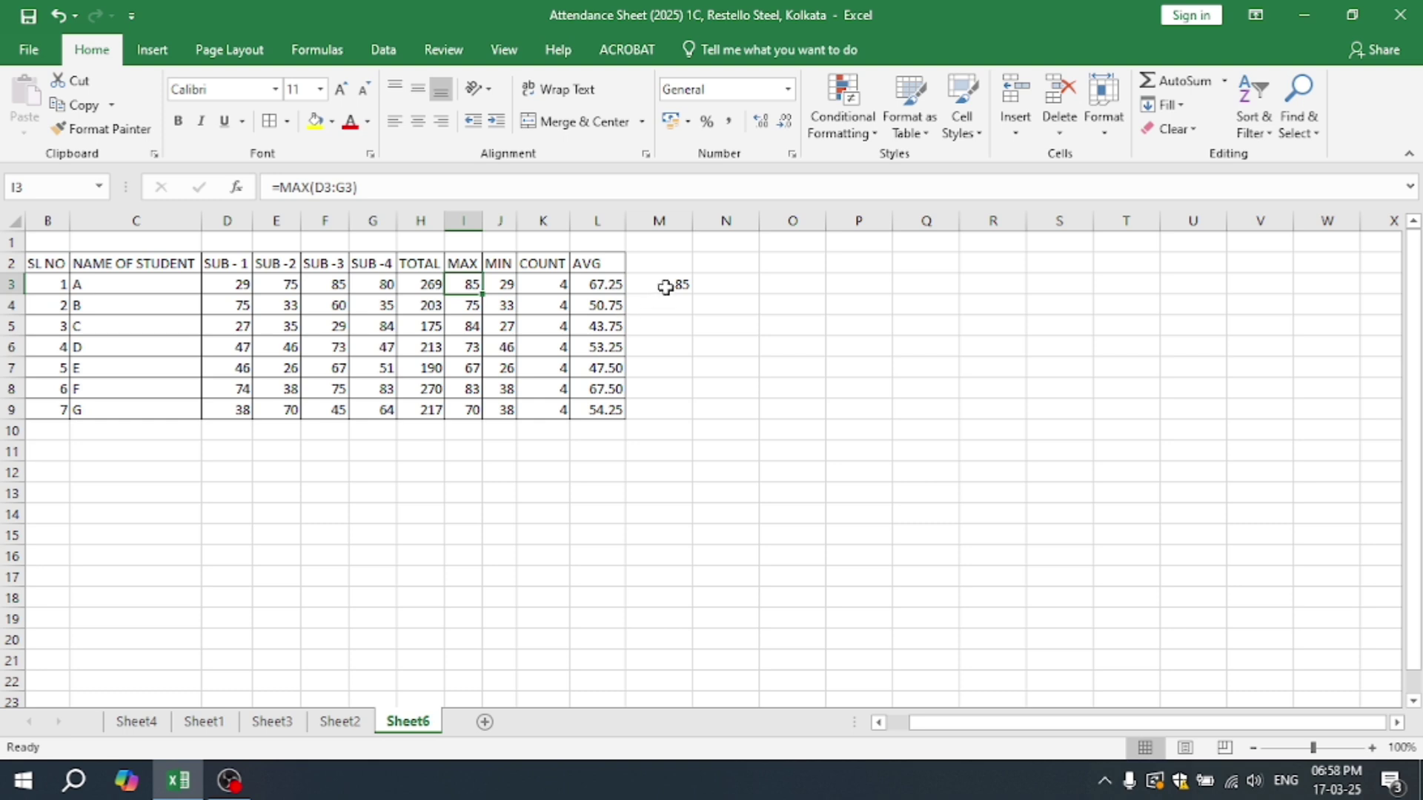
click(673, 286)
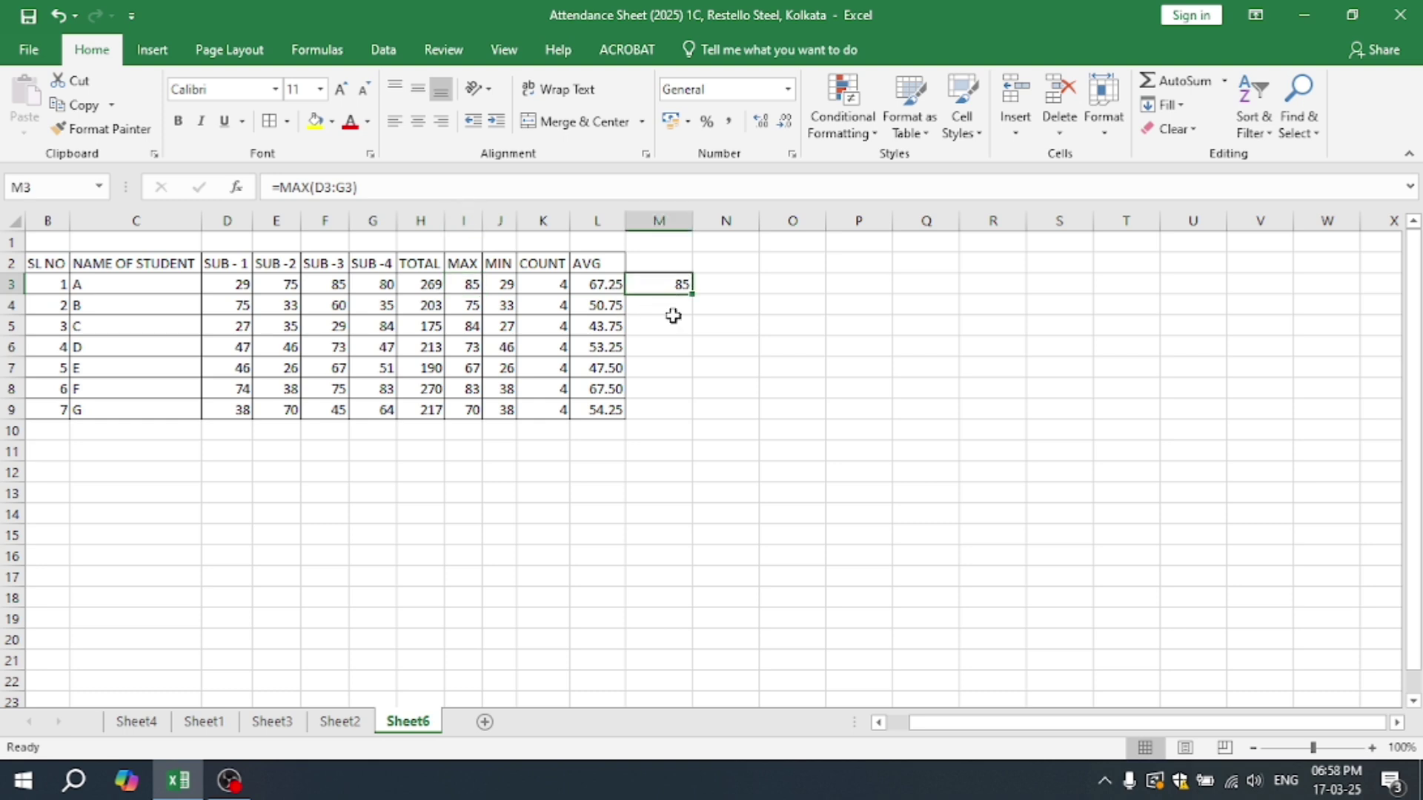
- Clear the trial MAX formula from M3
click(805, 364)
click(676, 286)
key(BackSpace)
click(785, 348)
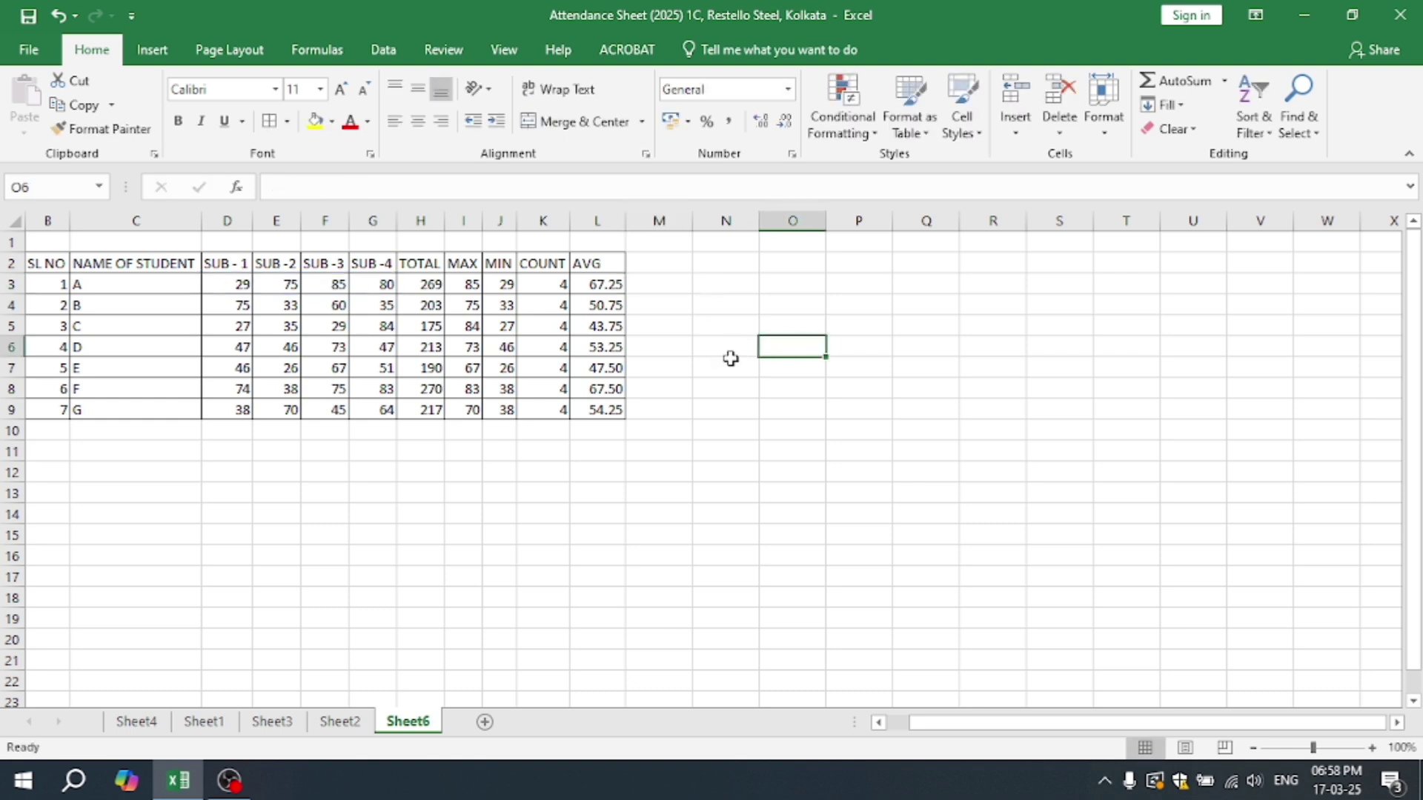